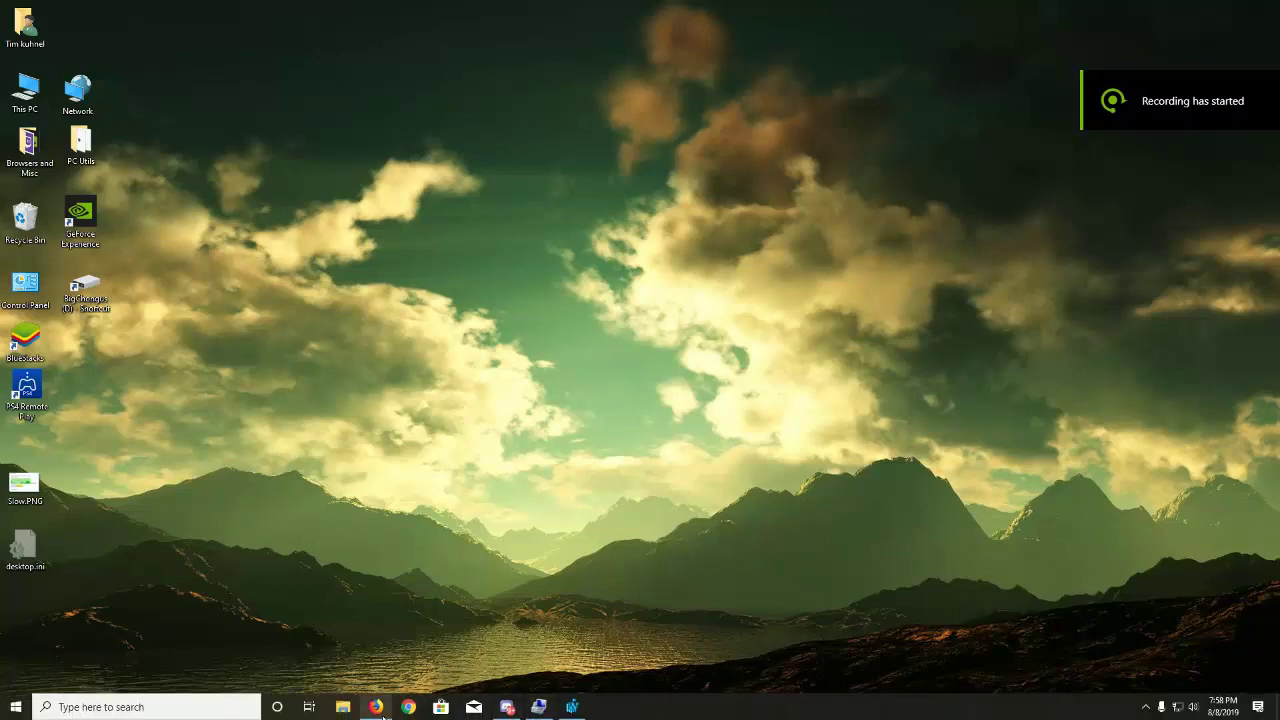
Switch to Firefox with the GeForce forum thread and highlight its title, "Error Code: 0x0003".
mouse_move(385, 714)
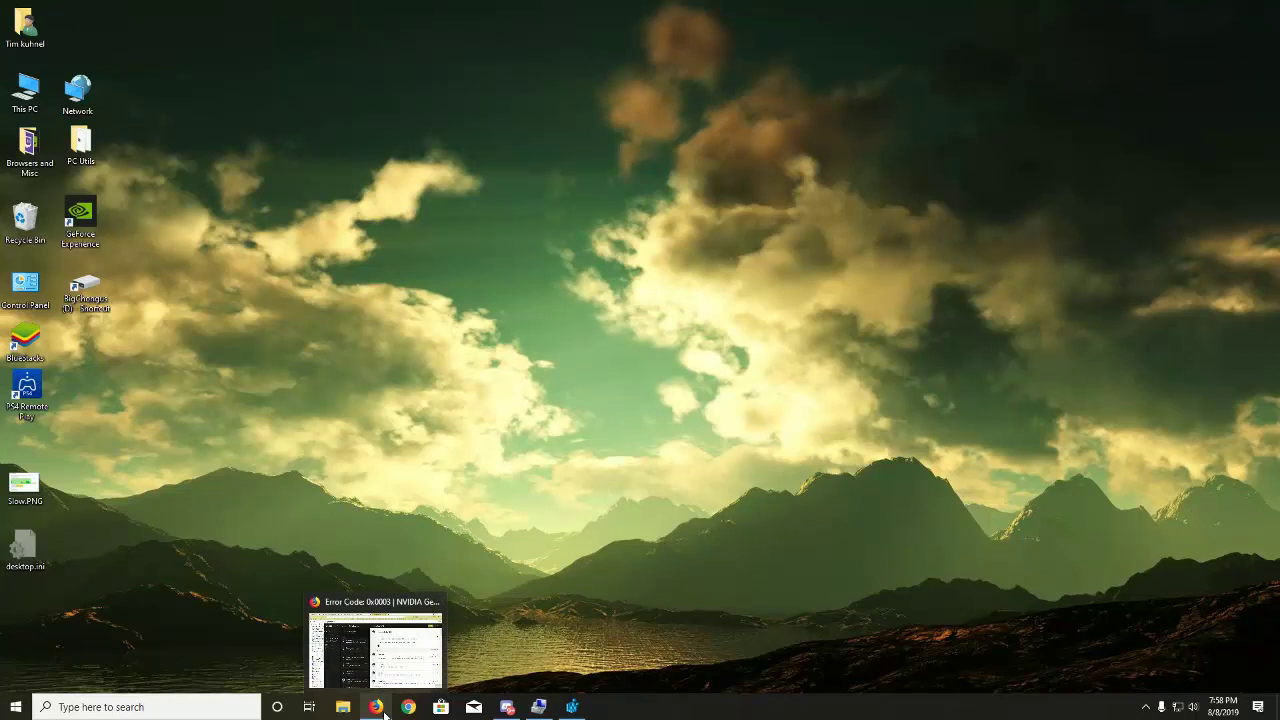
left_click(385, 714)
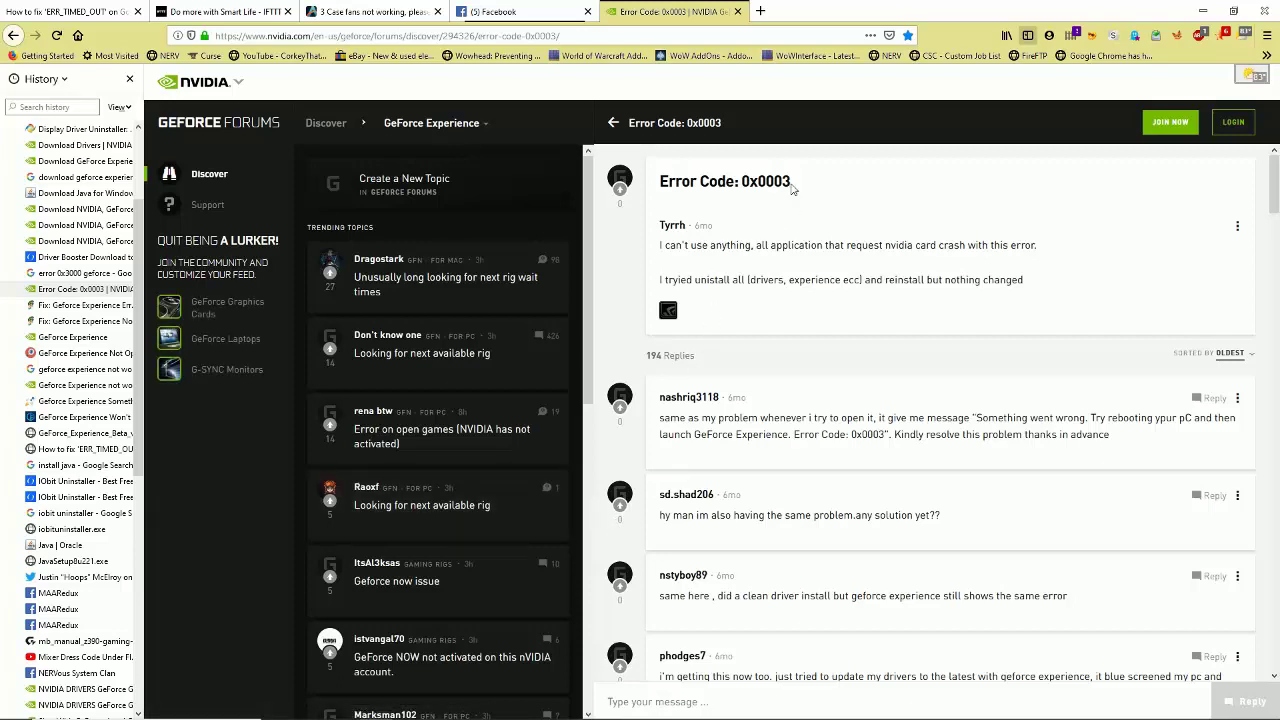
left_click_drag(798, 185, 657, 189)
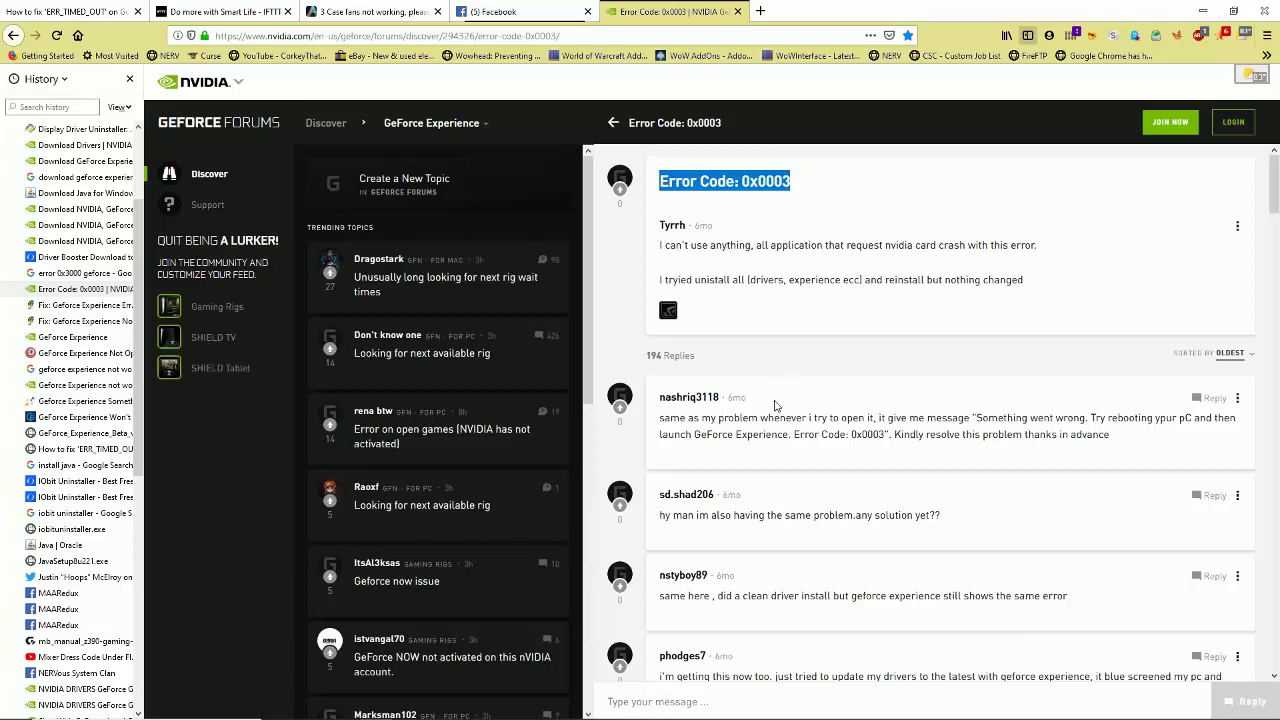
Launch NVIDIA GeForce Experience to check that it opens, and close its window.
left_click(1161, 707)
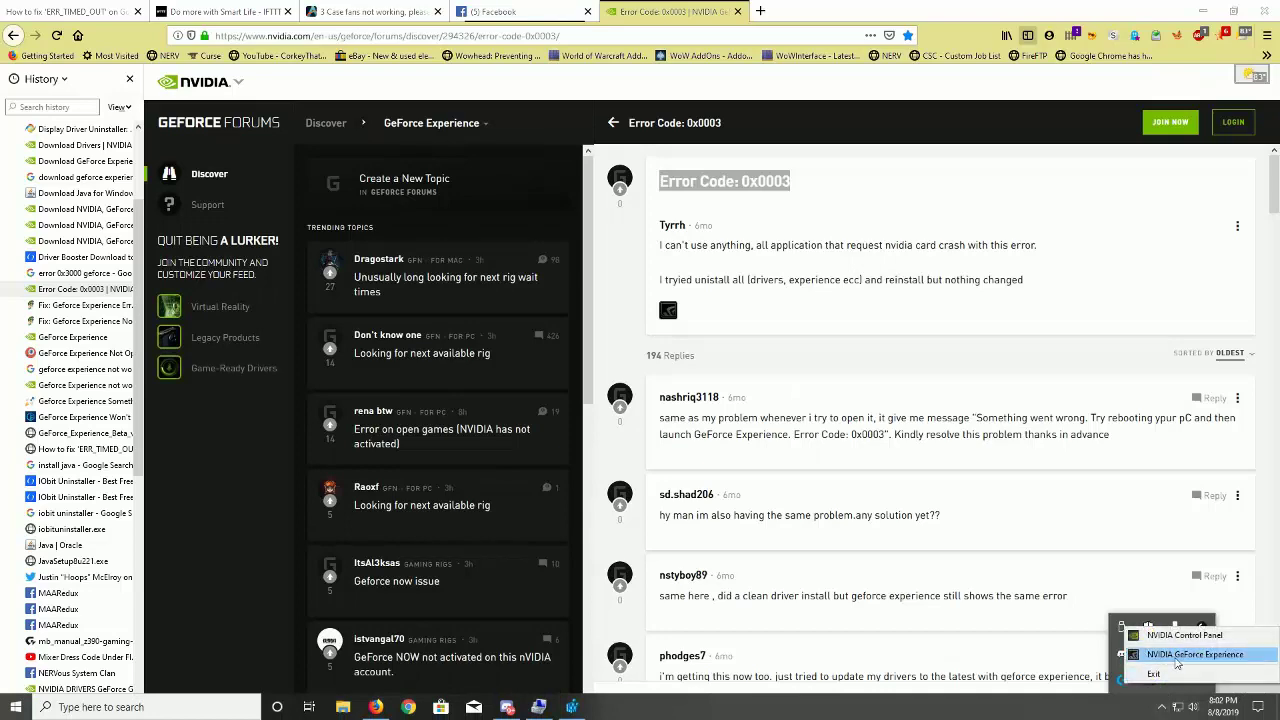
left_click(1176, 663)
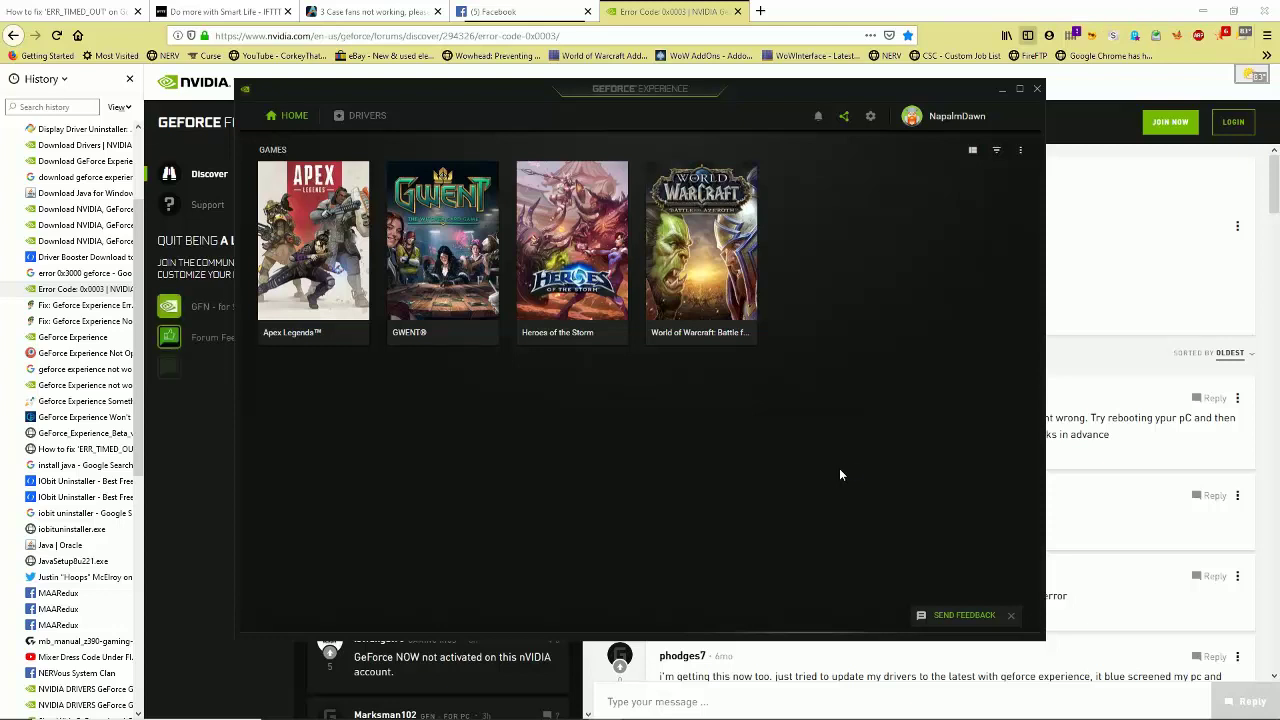
left_click(1037, 88)
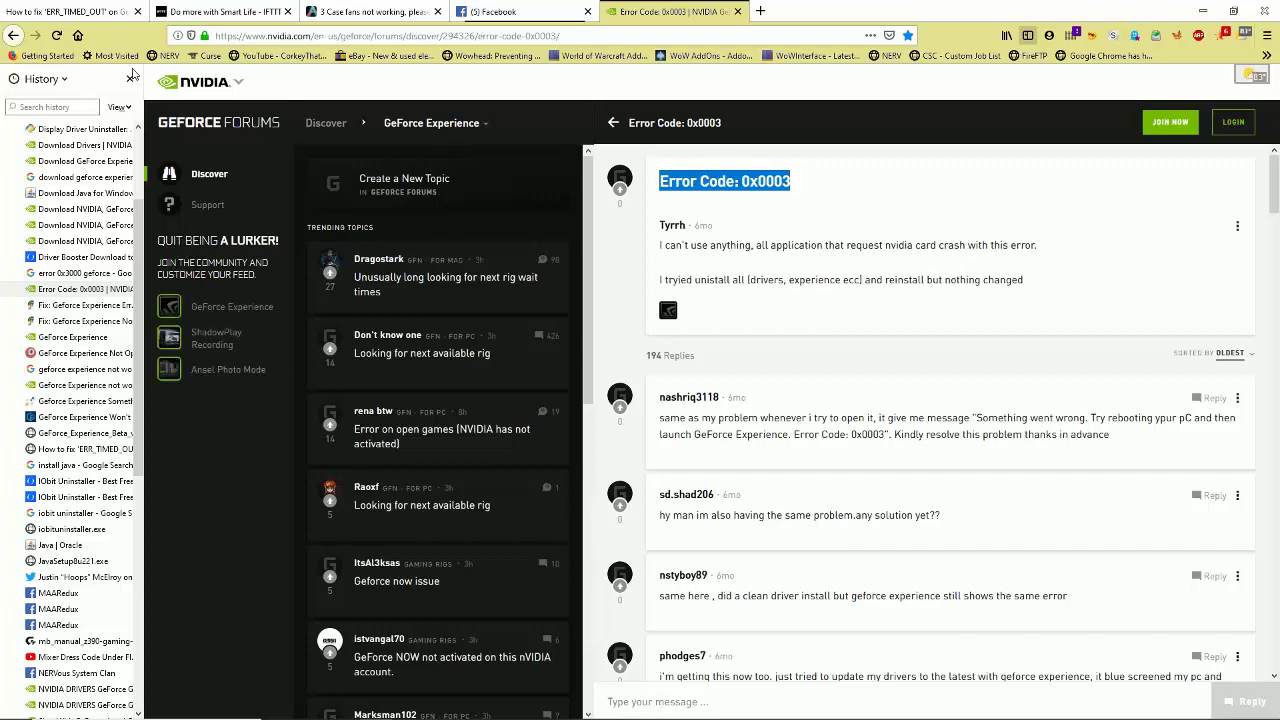
Close the browser's history sidebar, and switch to Computer Management with its Services list displayed.
left_click(132, 77)
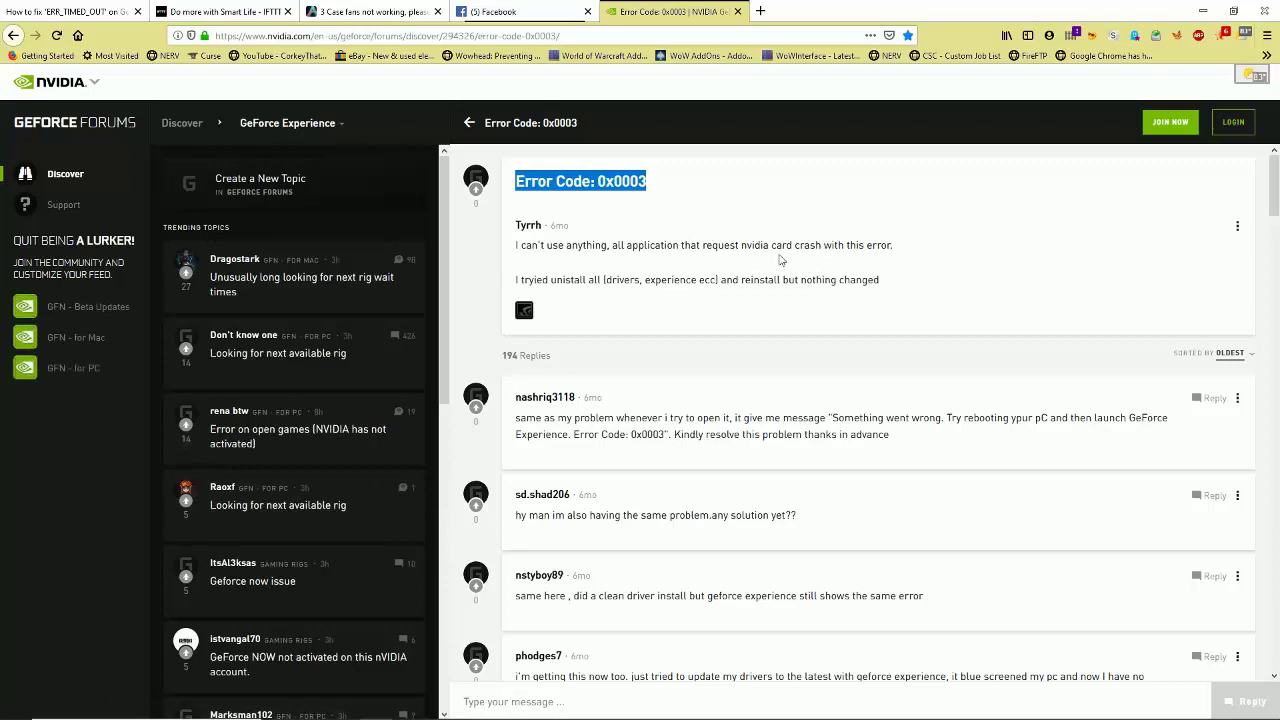
left_click(1205, 13)
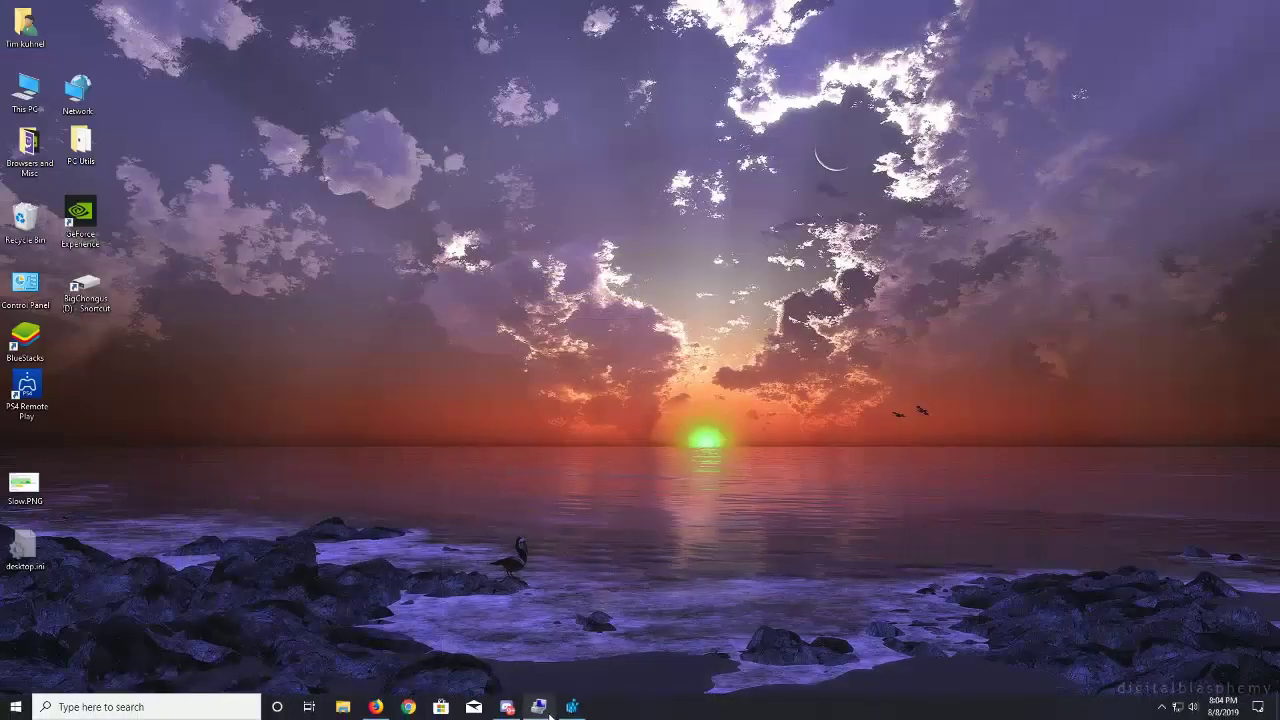
left_click(562, 708)
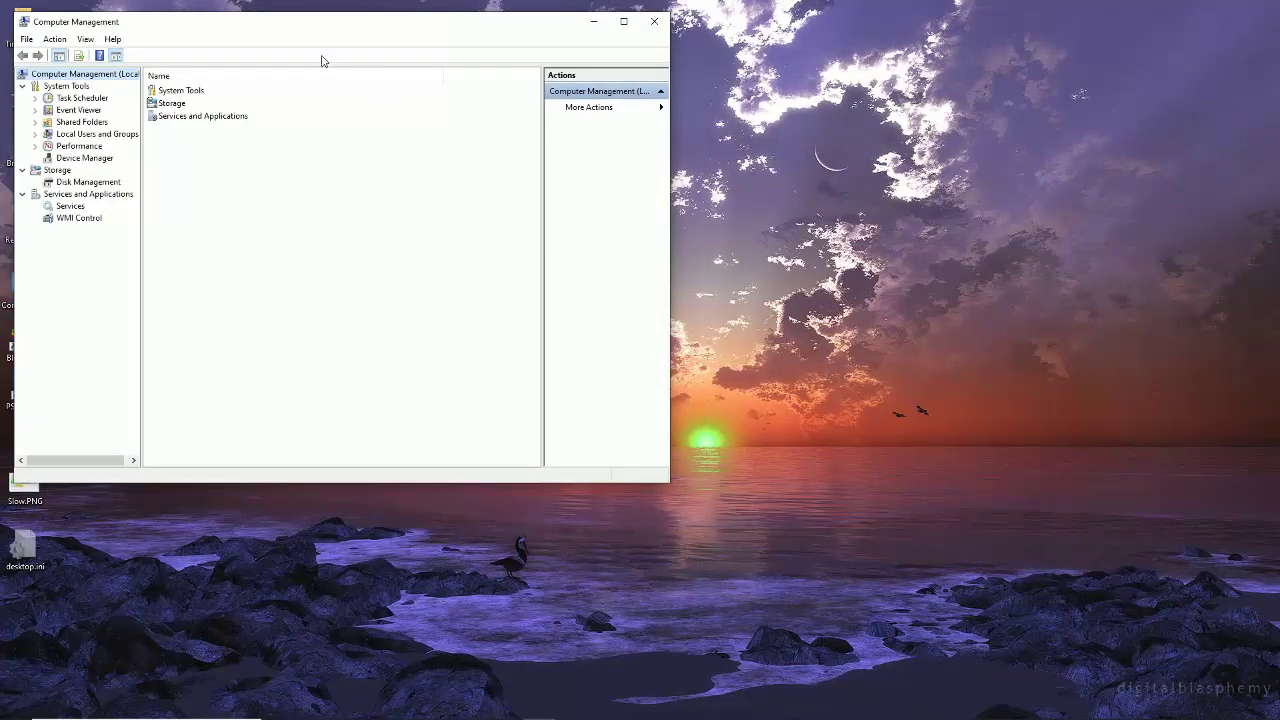
left_click_drag(305, 27, 515, 84)
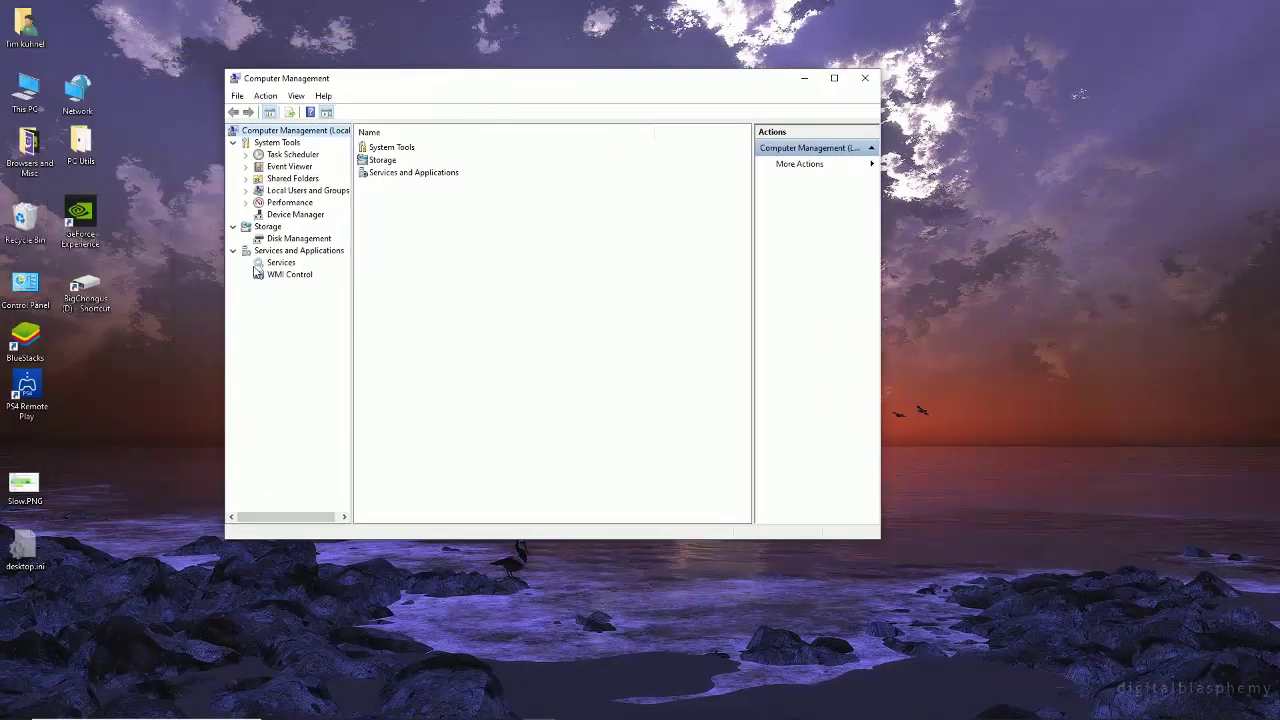
left_click(268, 270)
right_click(36, 100)
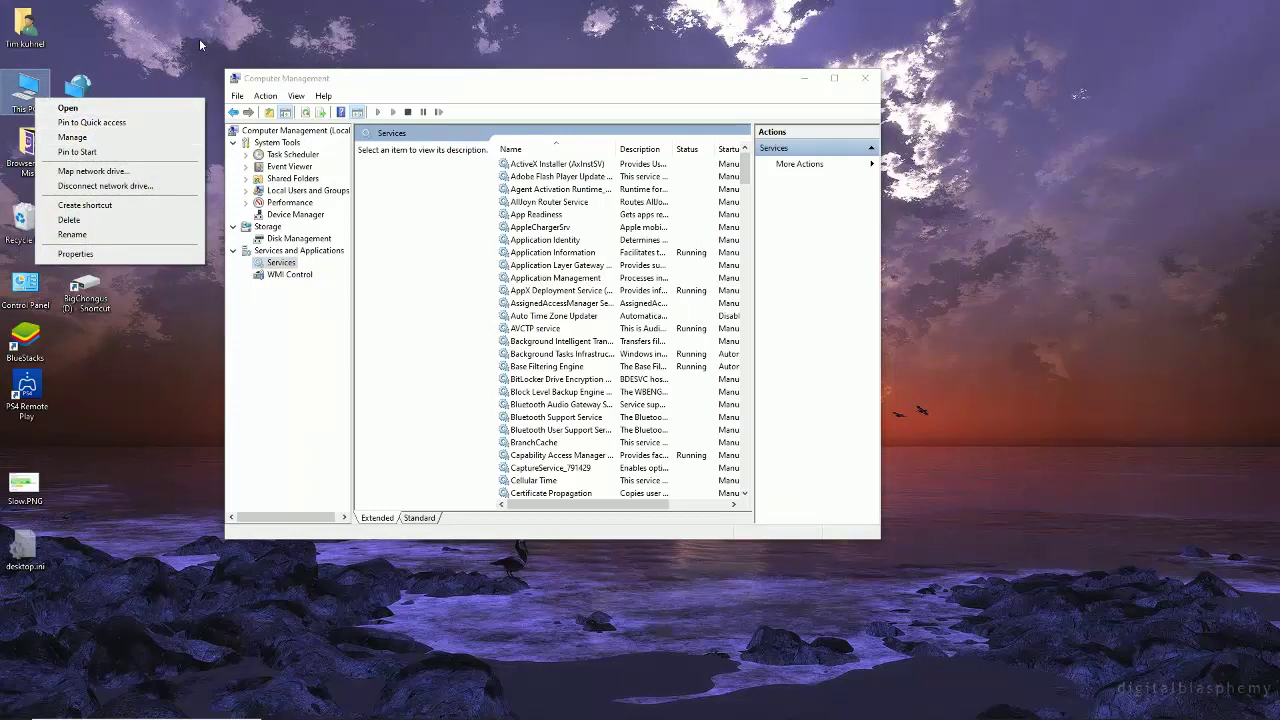
left_click(43, 91)
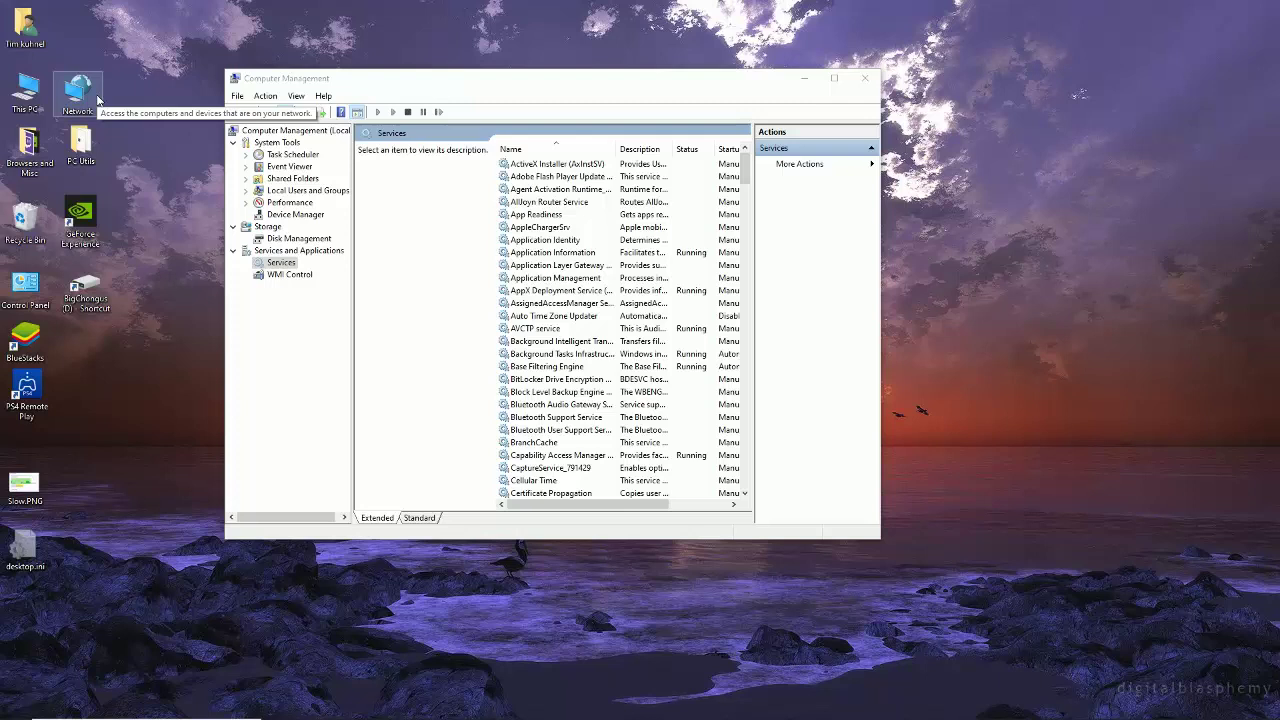
right_click(42, 101)
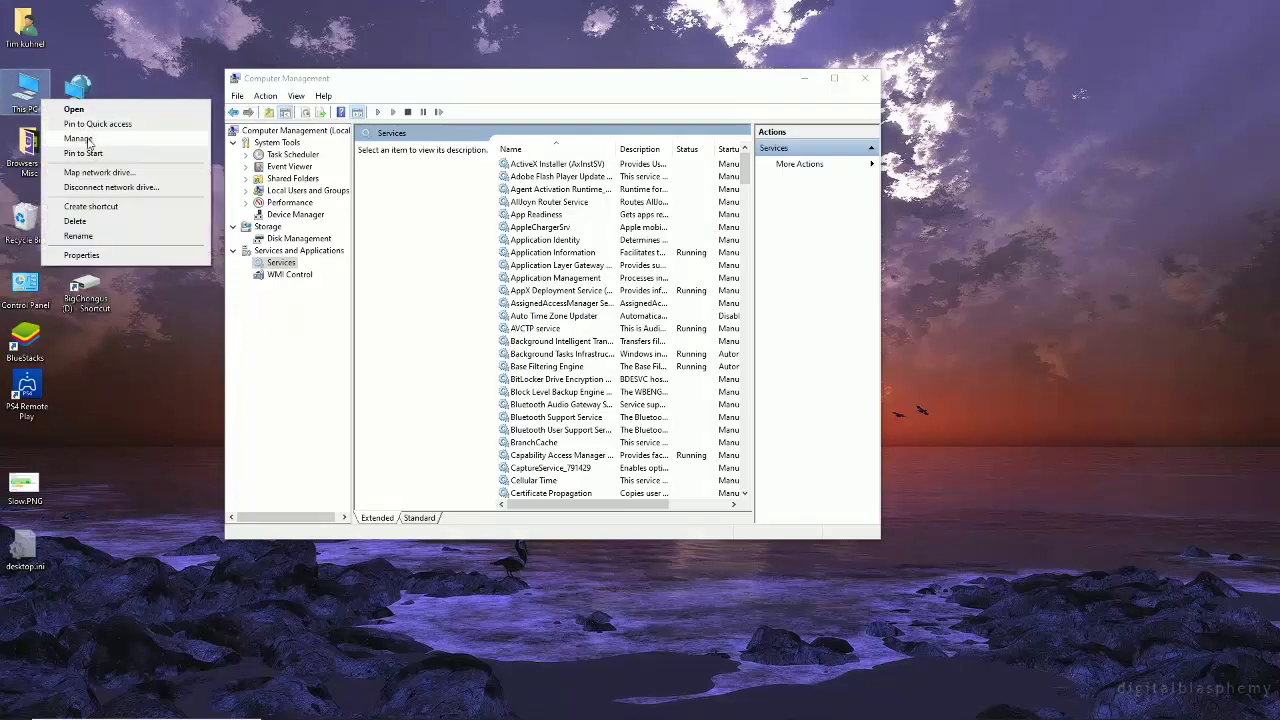
left_click(186, 493)
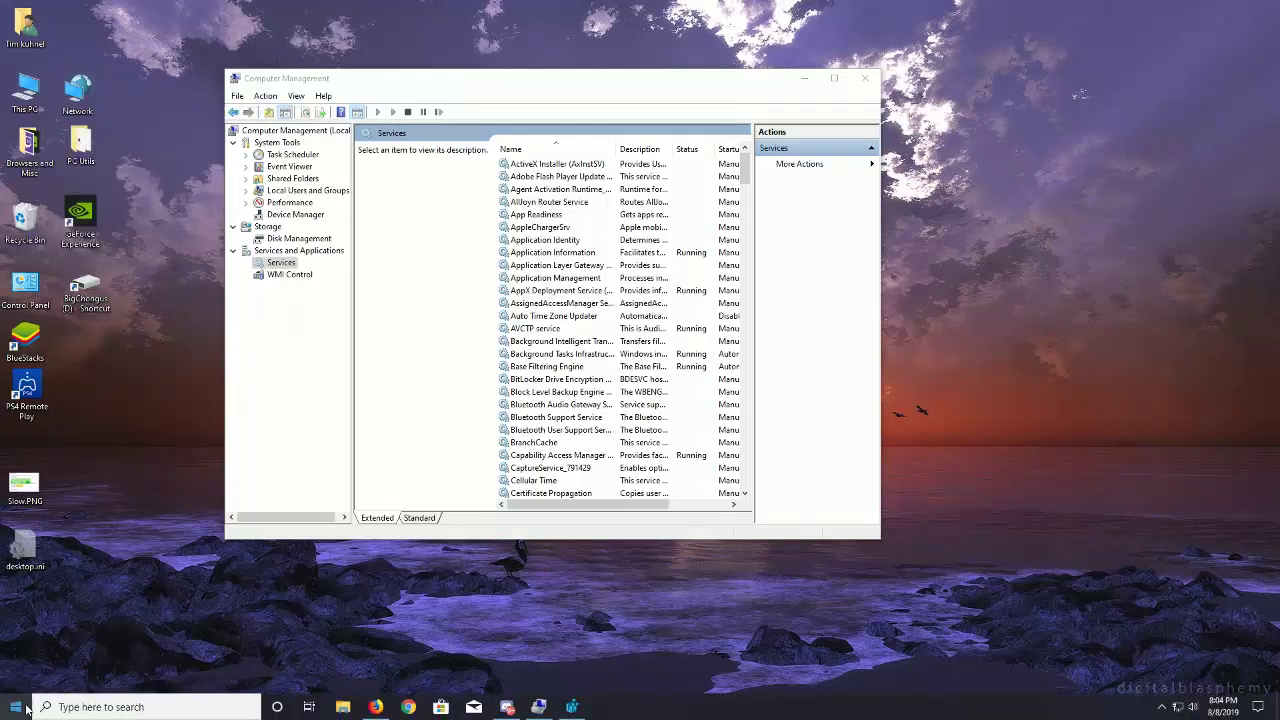
key("super")
type("serv")
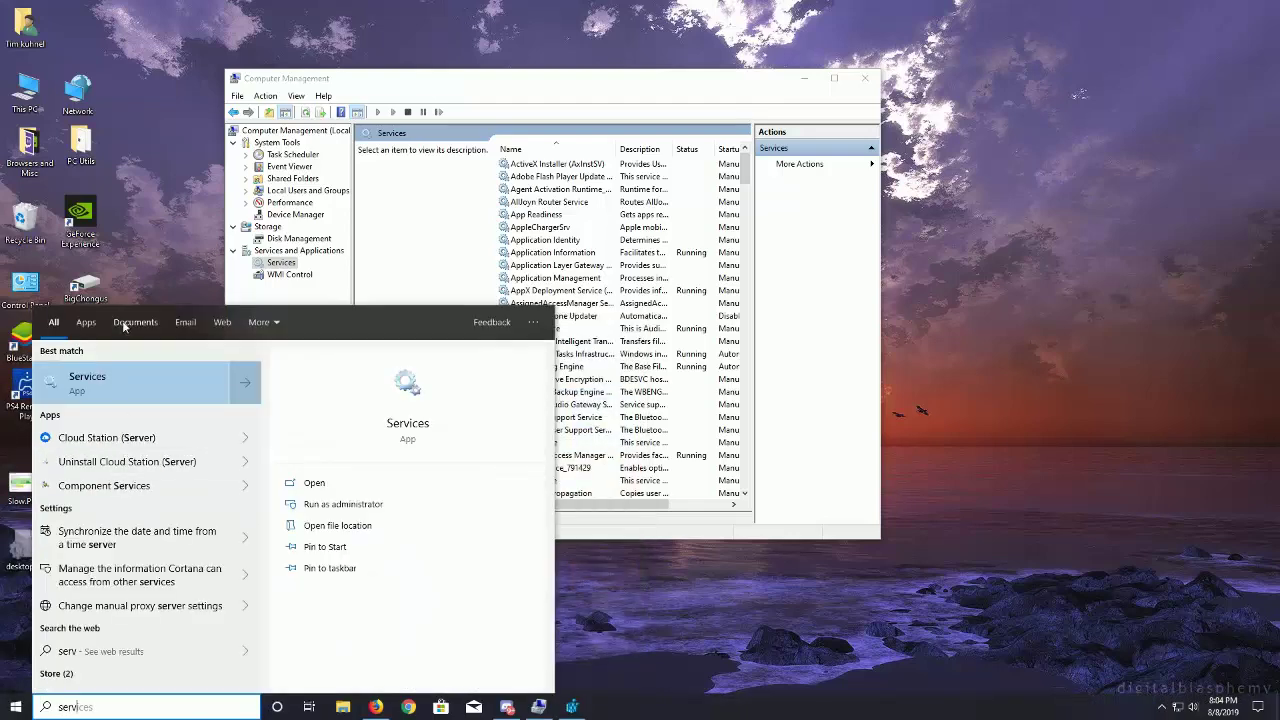
left_click(133, 245)
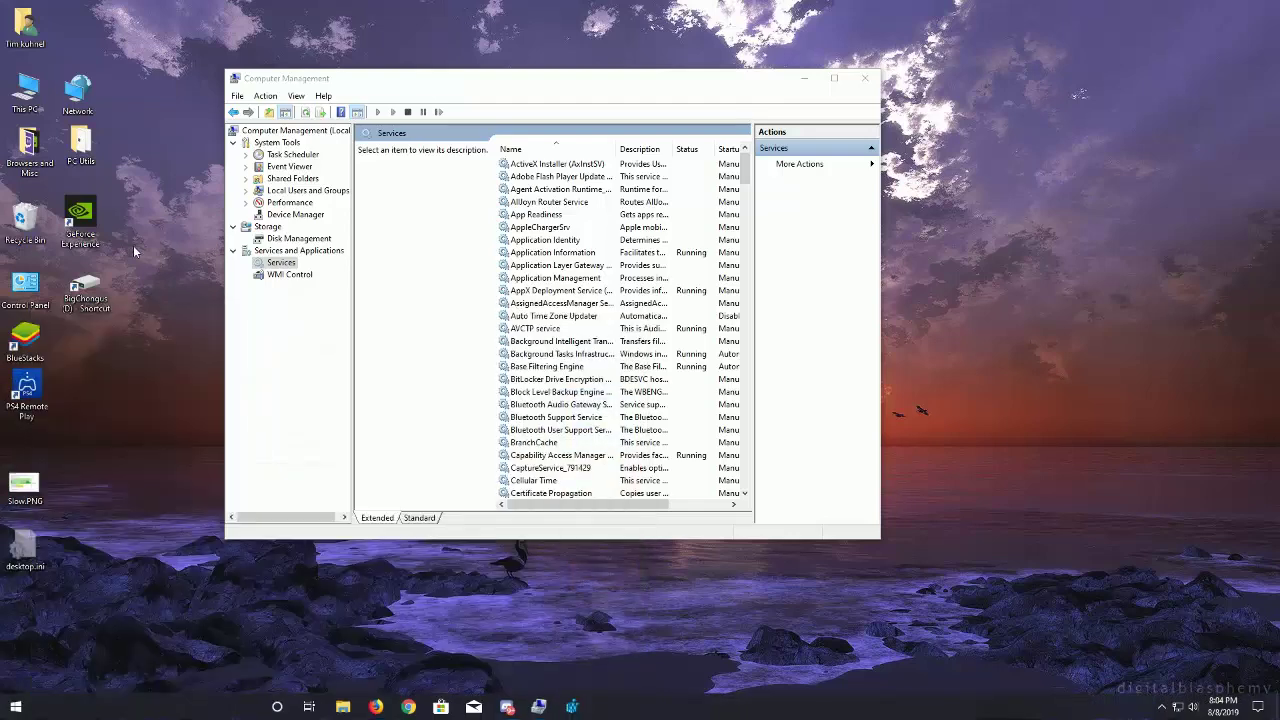
key("super+r")
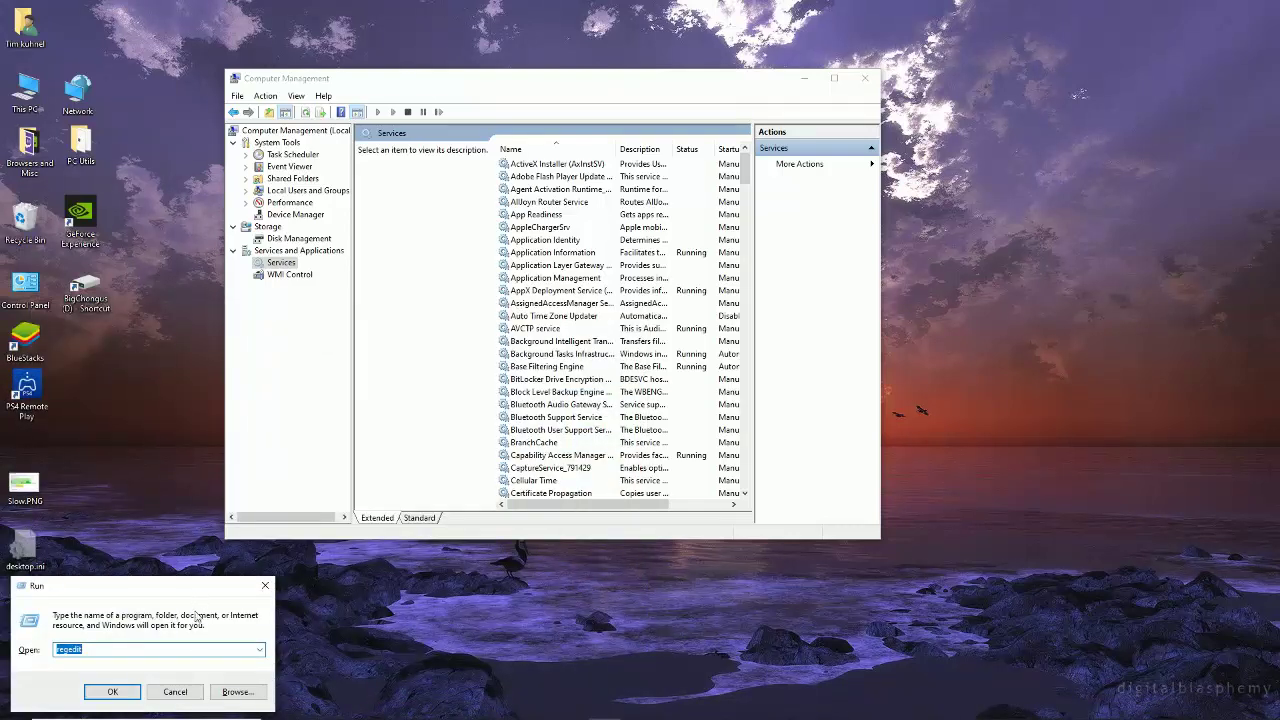
left_click(175, 691)
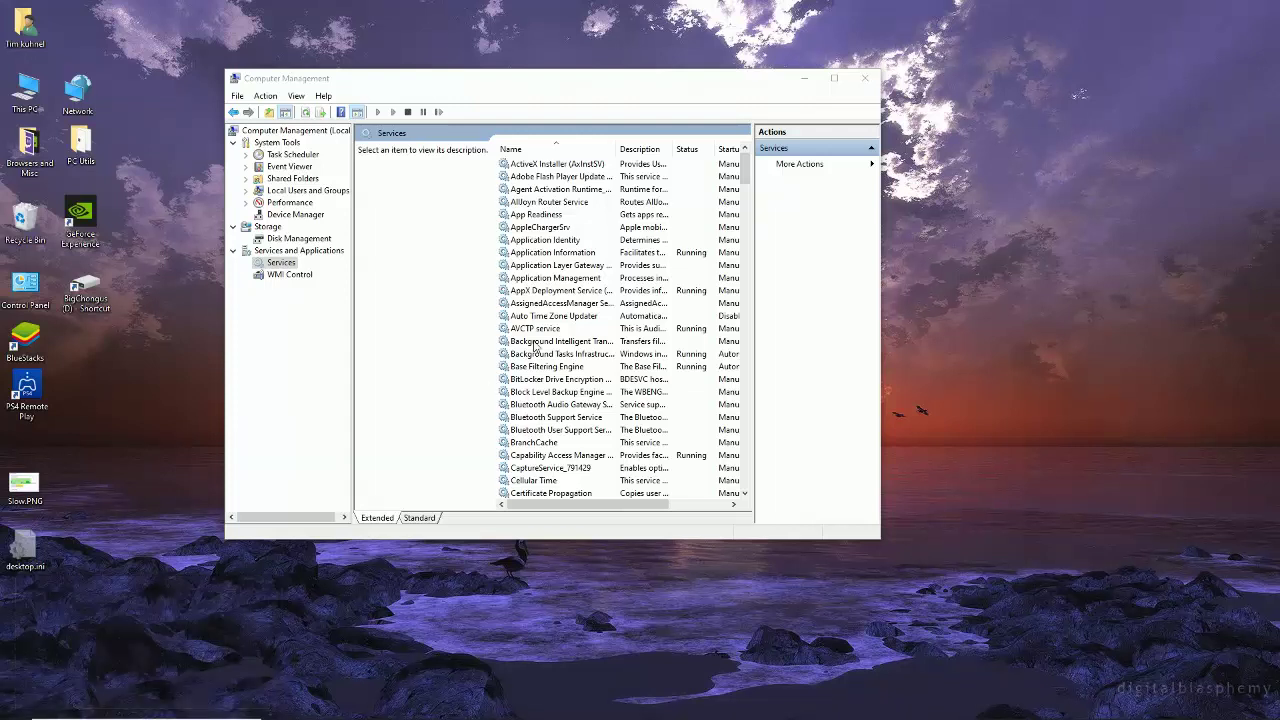
Find the NVIDIA entries in the services list and go through the Display, NetworkService and Telemetry Container services.
left_click(590, 318)
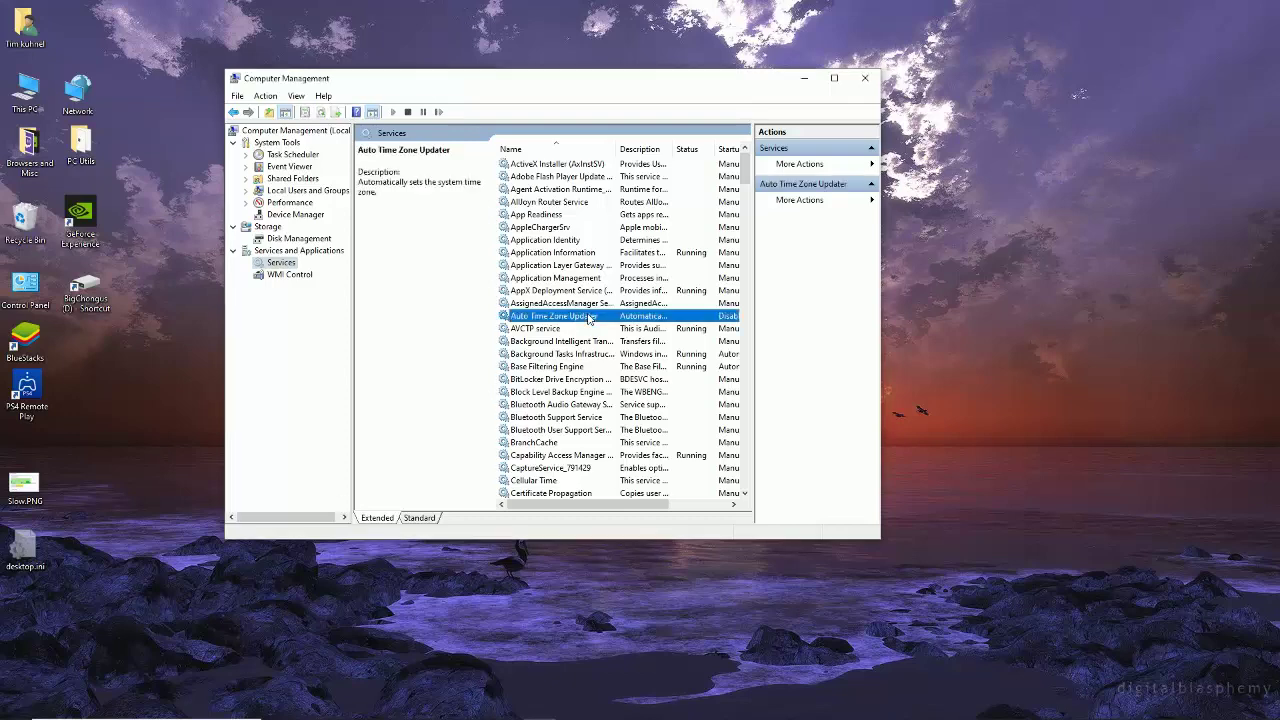
left_click(546, 189)
left_click(517, 280)
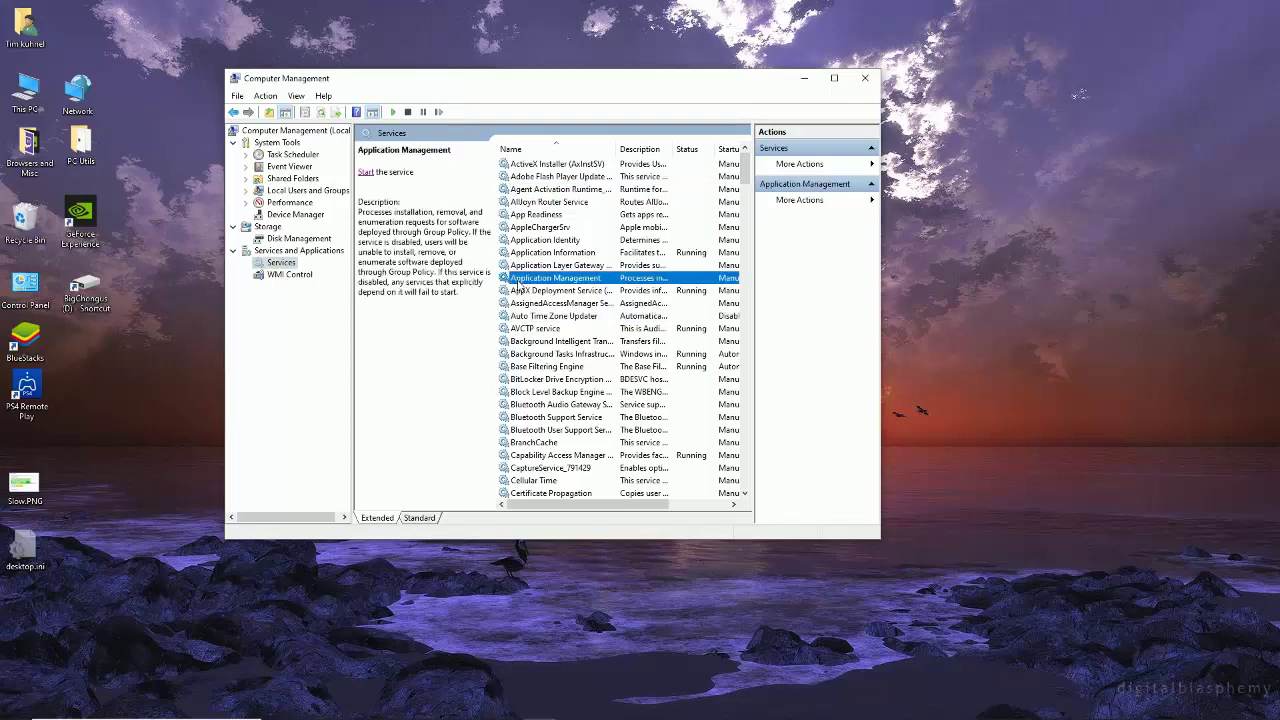
key("n")
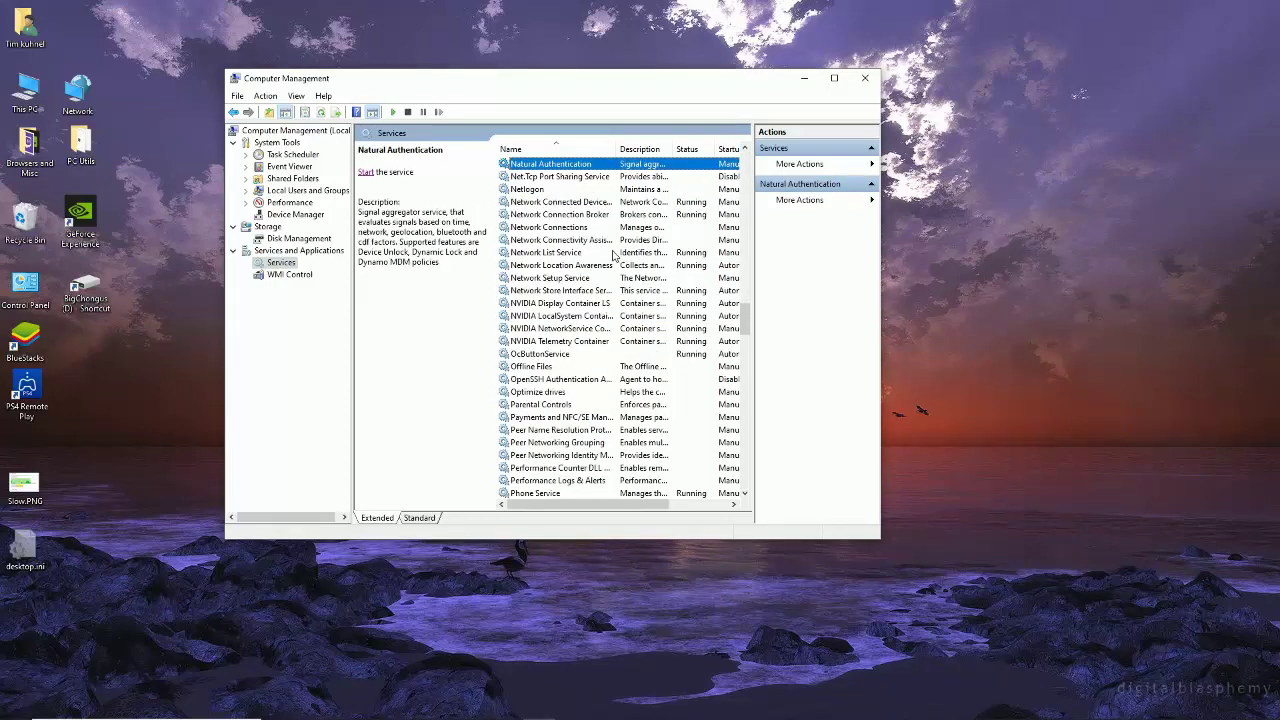
left_click(606, 303)
left_click(562, 344)
left_click(567, 303)
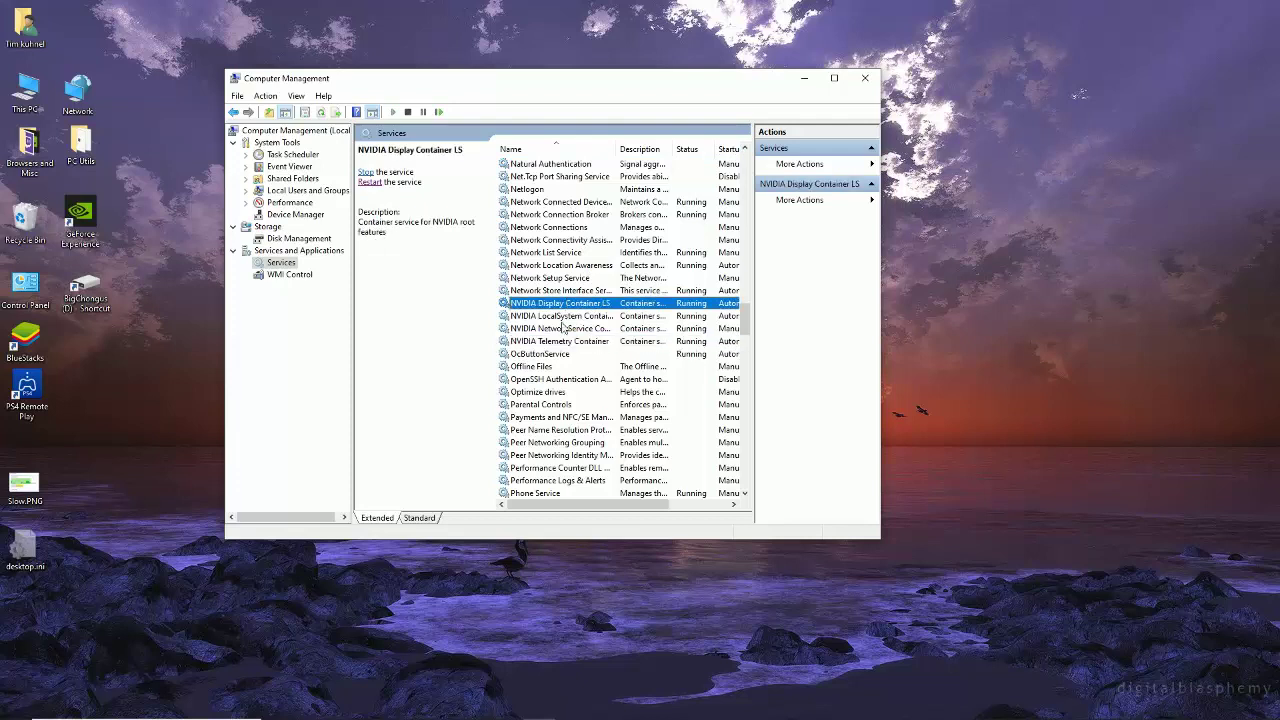
left_click(563, 328)
left_click(557, 343)
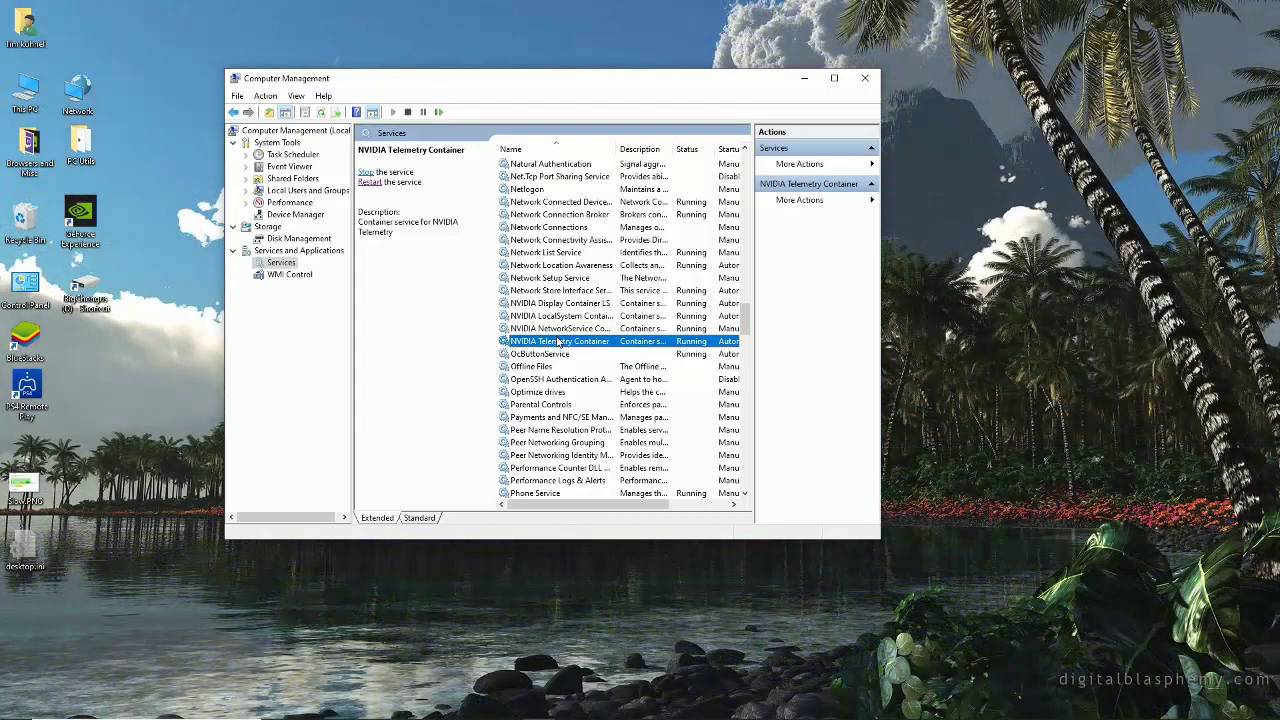
Open Task Manager and locate the NVIDIA Container entries in the process list.
mouse_move(1018, 714)
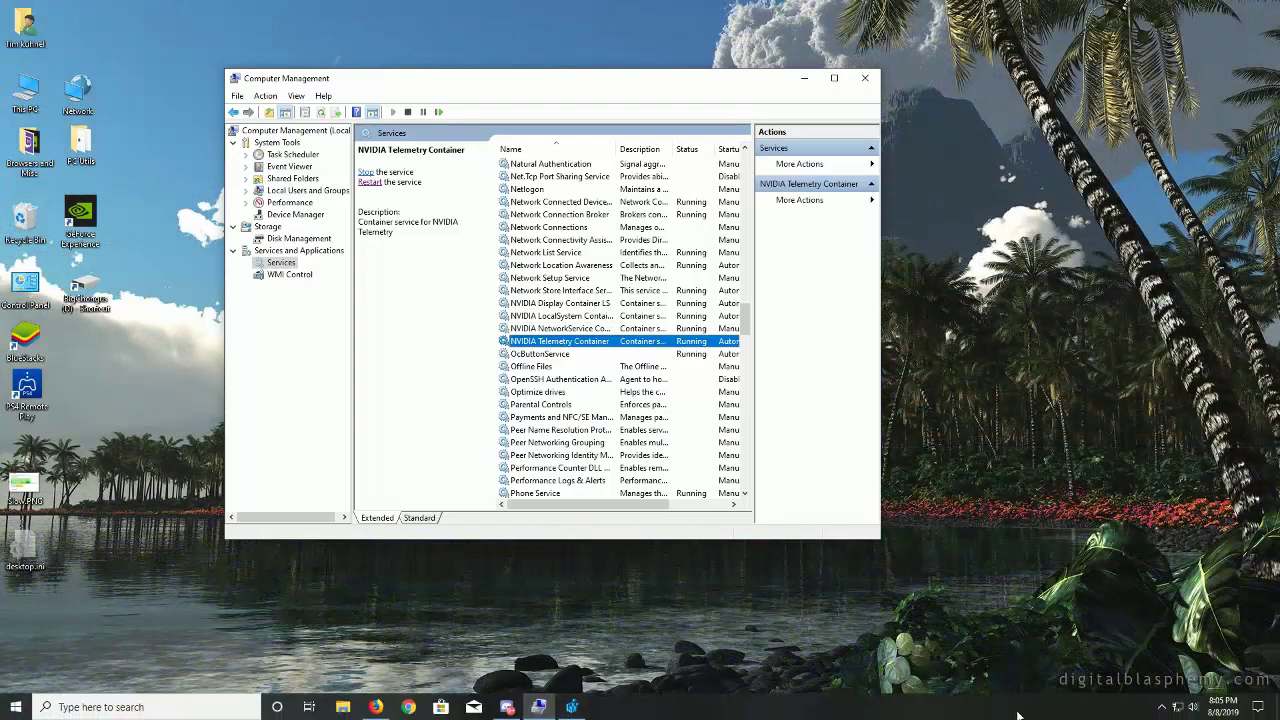
right_click(975, 713)
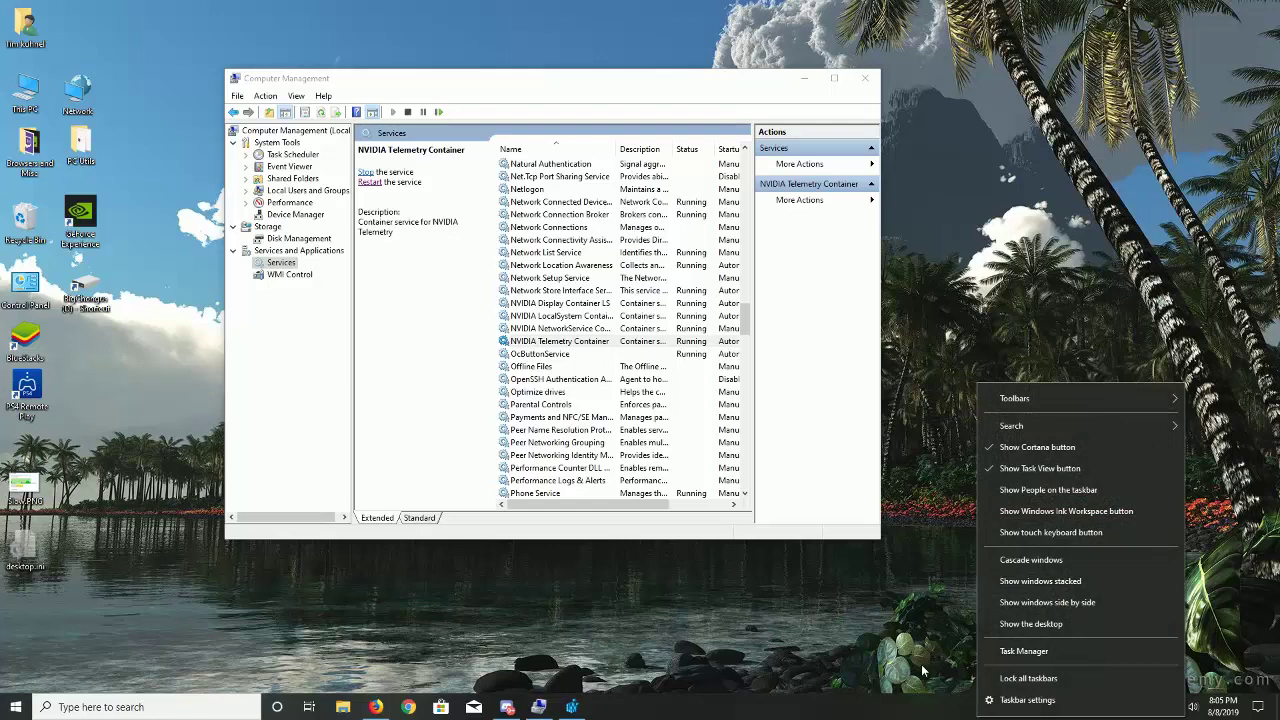
left_click(1024, 651)
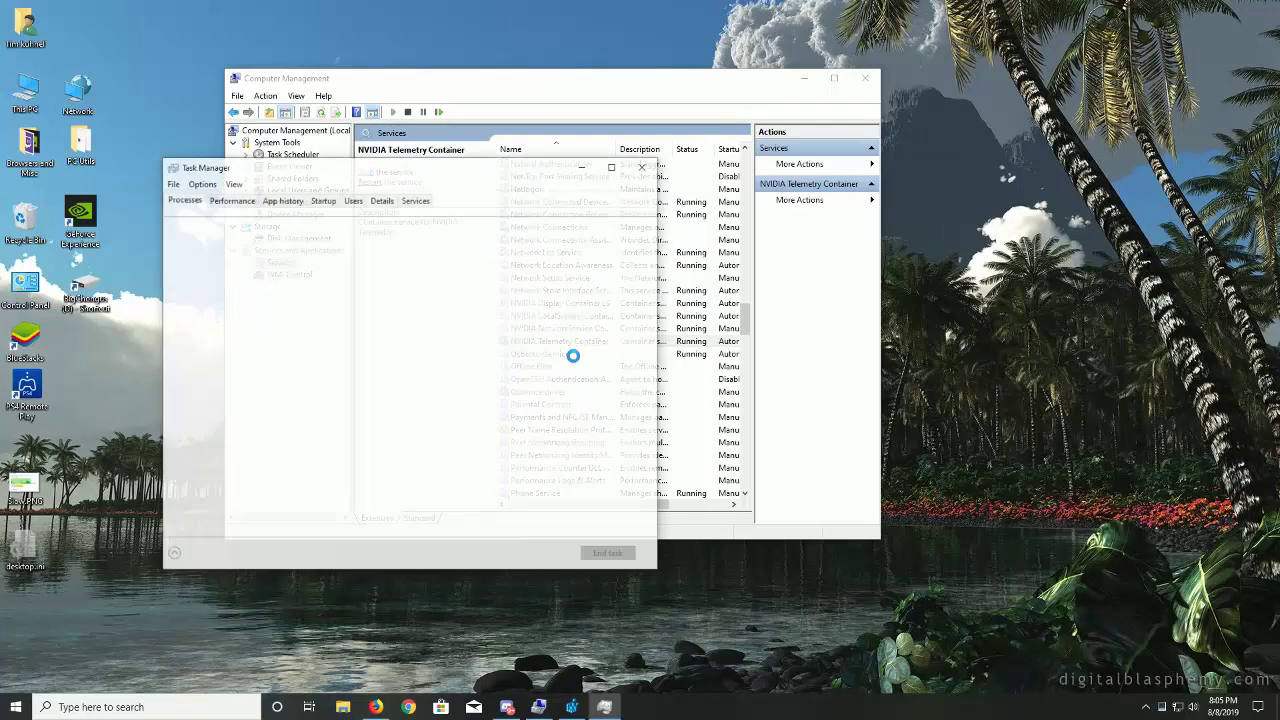
scroll(373, 420, "down", 10)
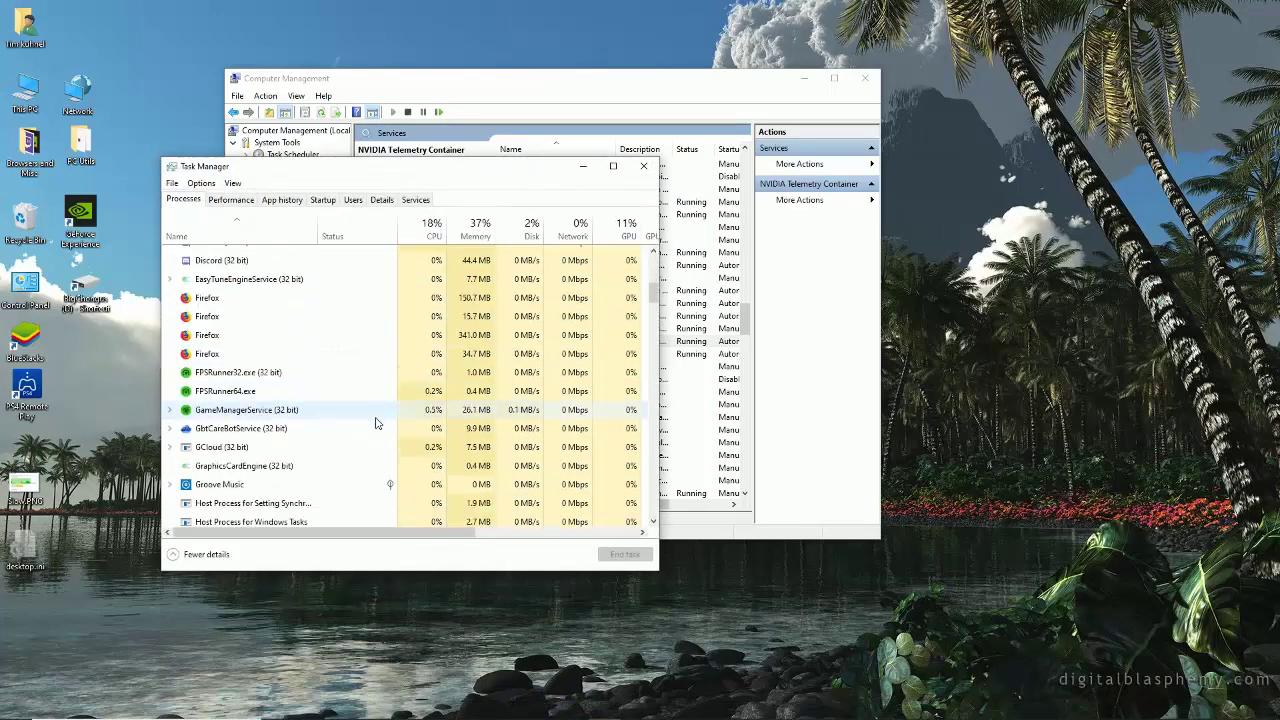
scroll(375, 422, "down", 12)
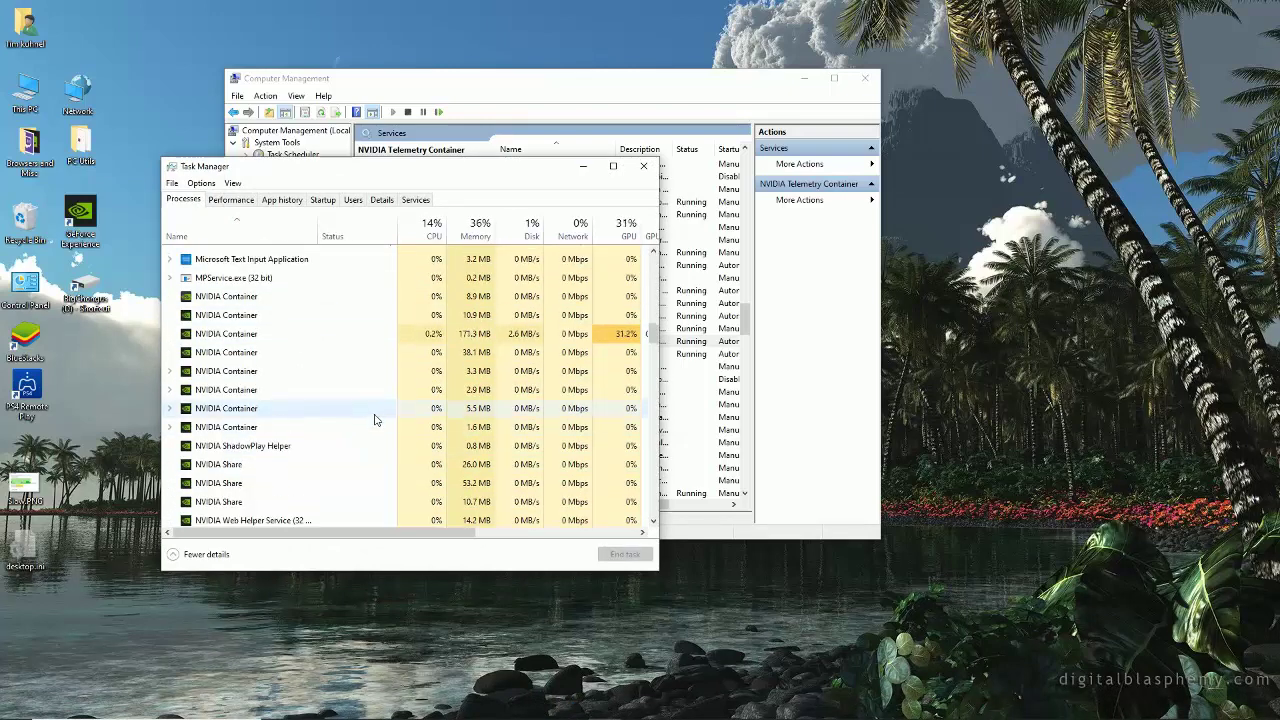
scroll(375, 420, "up", 2)
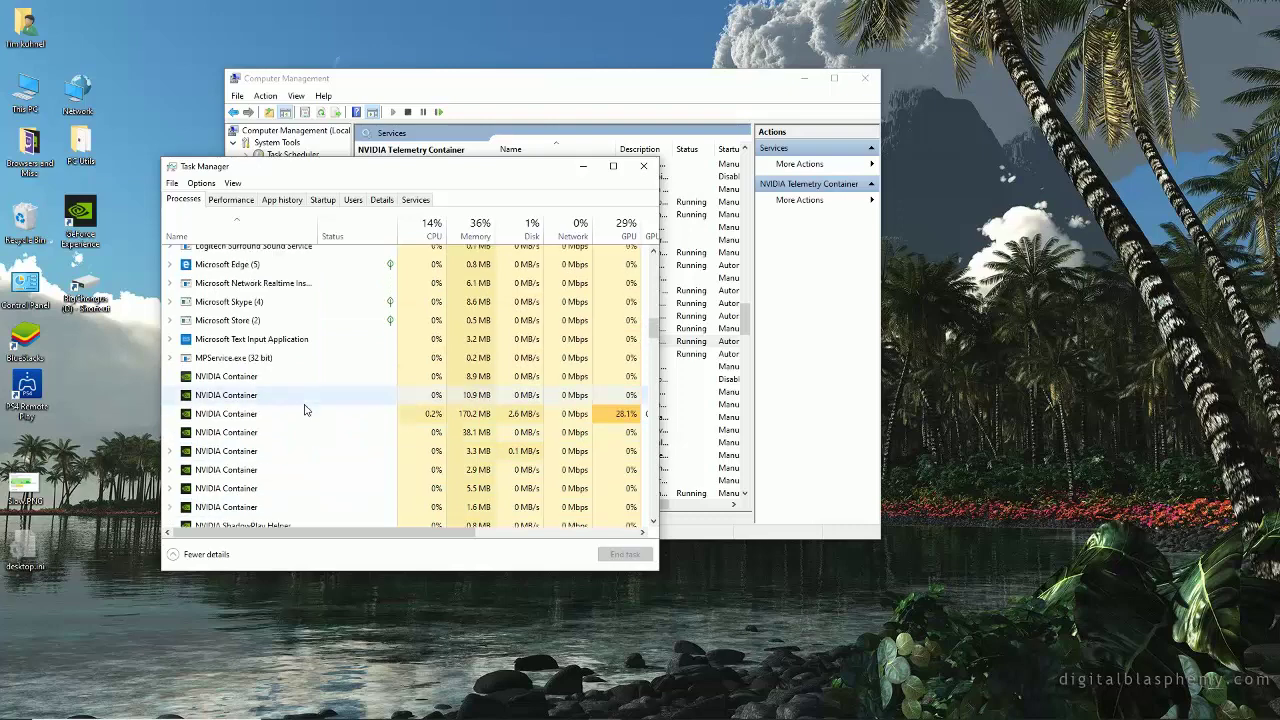
End the Microsoft Text Input Application, Microsoft Edge and Microsoft Skype tasks in Task Manager.
right_click(294, 345)
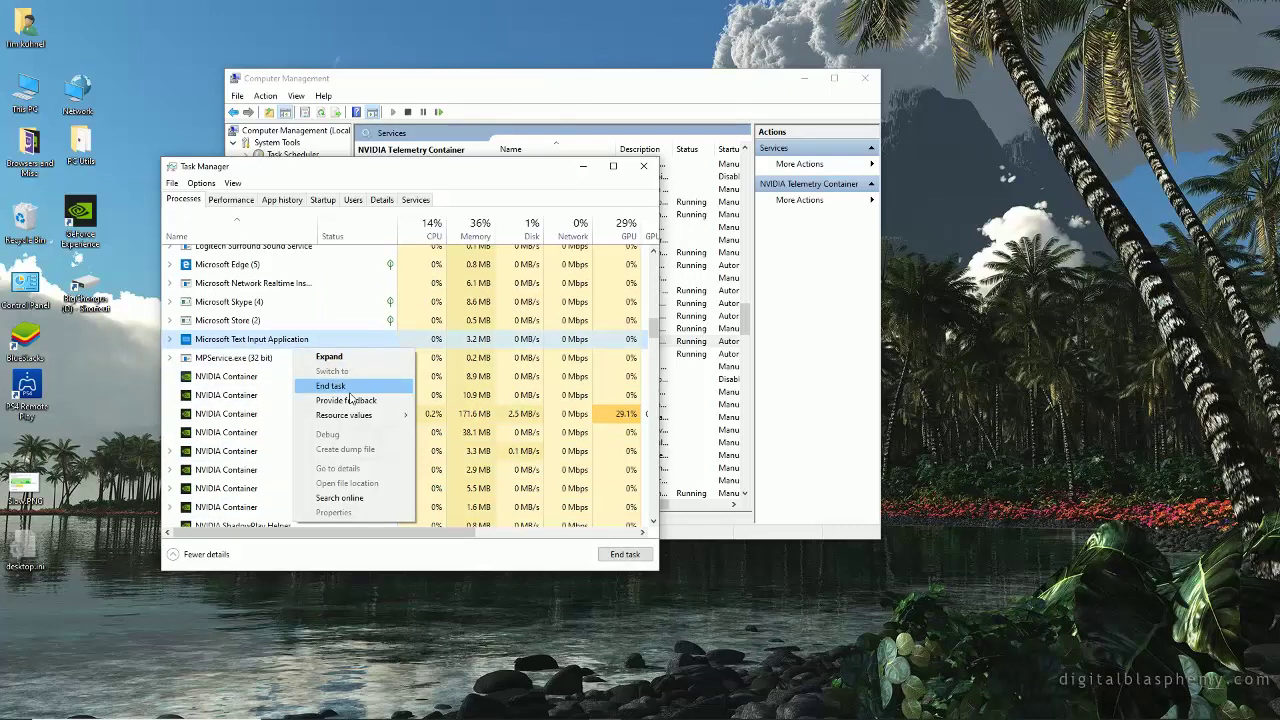
left_click(349, 393)
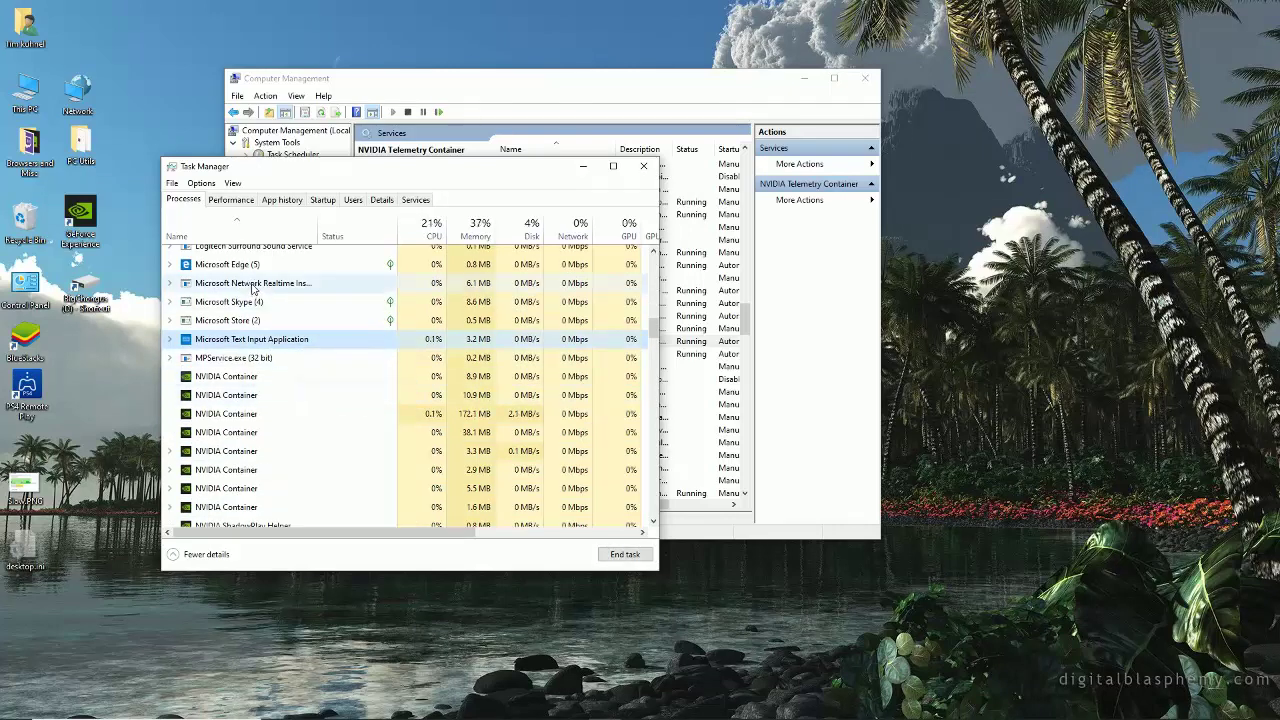
right_click(276, 268)
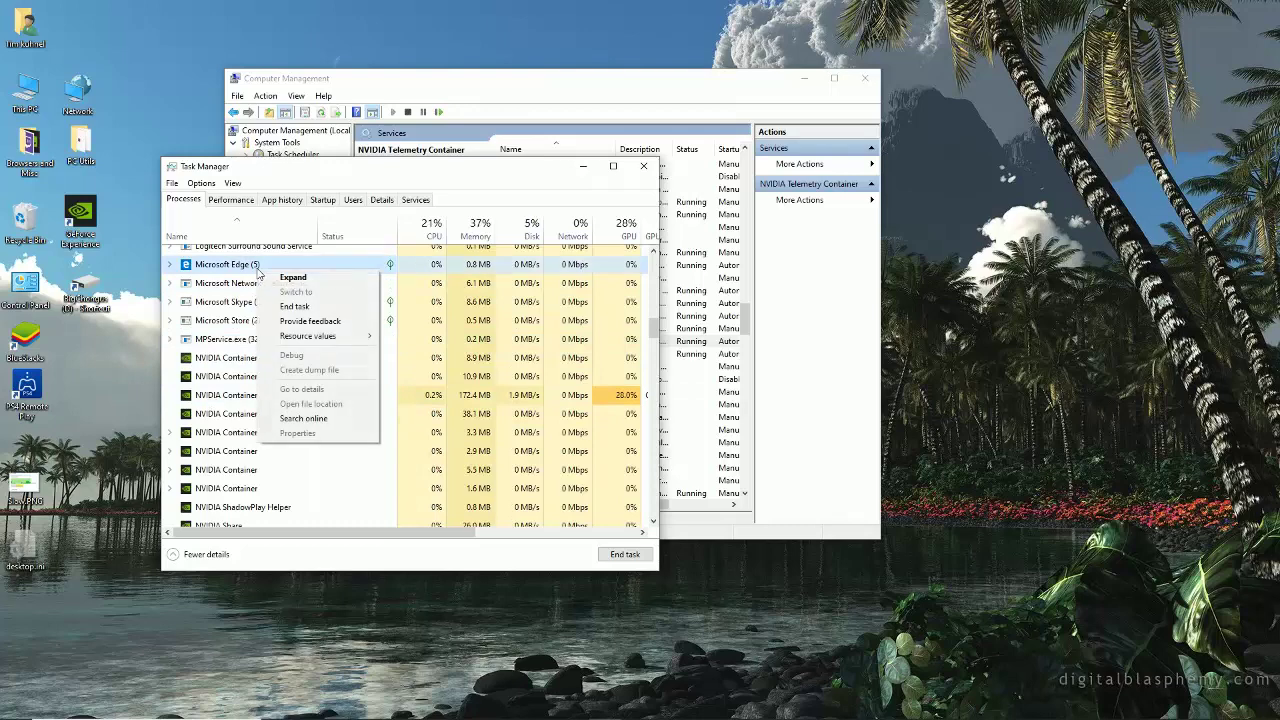
left_click(335, 308)
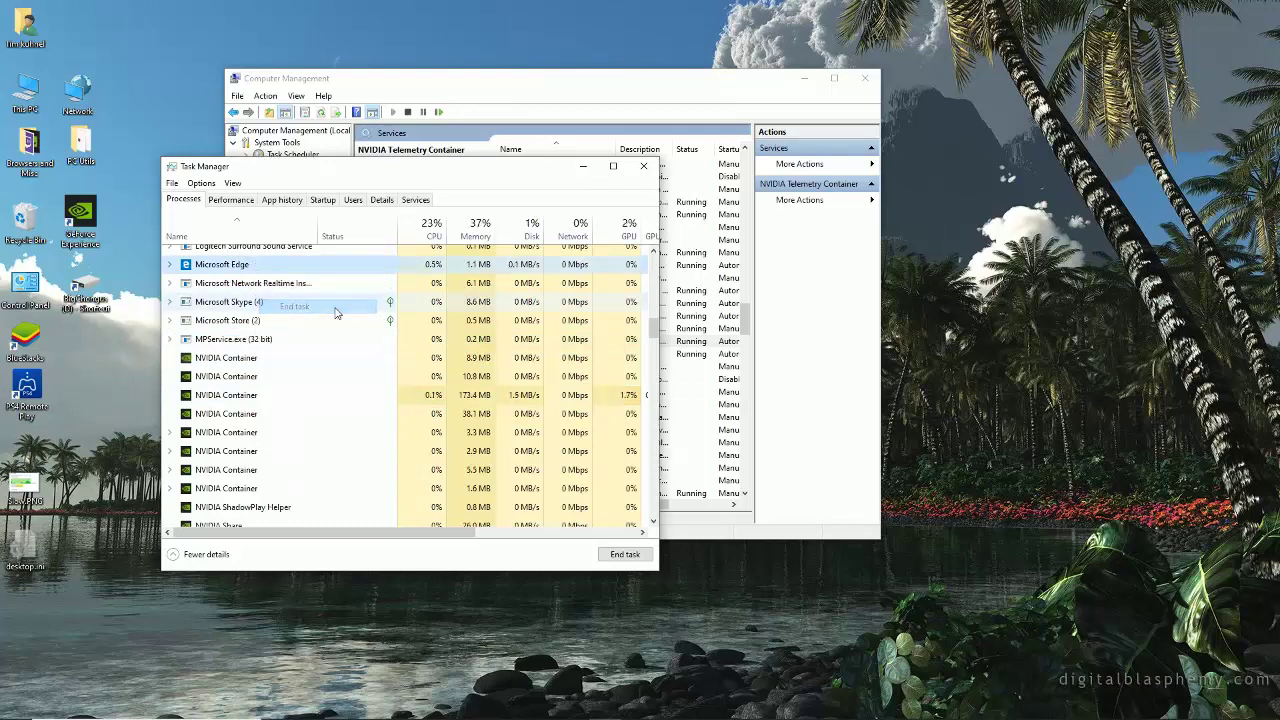
right_click(286, 289)
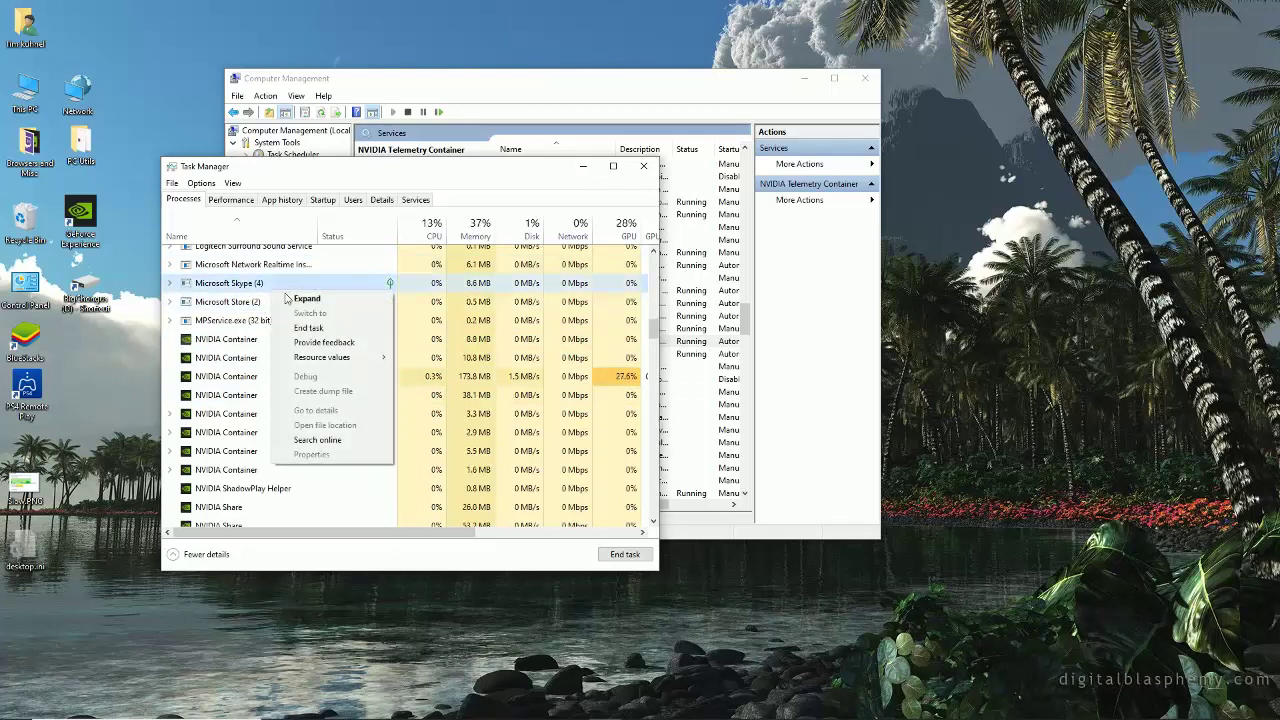
left_click(337, 331)
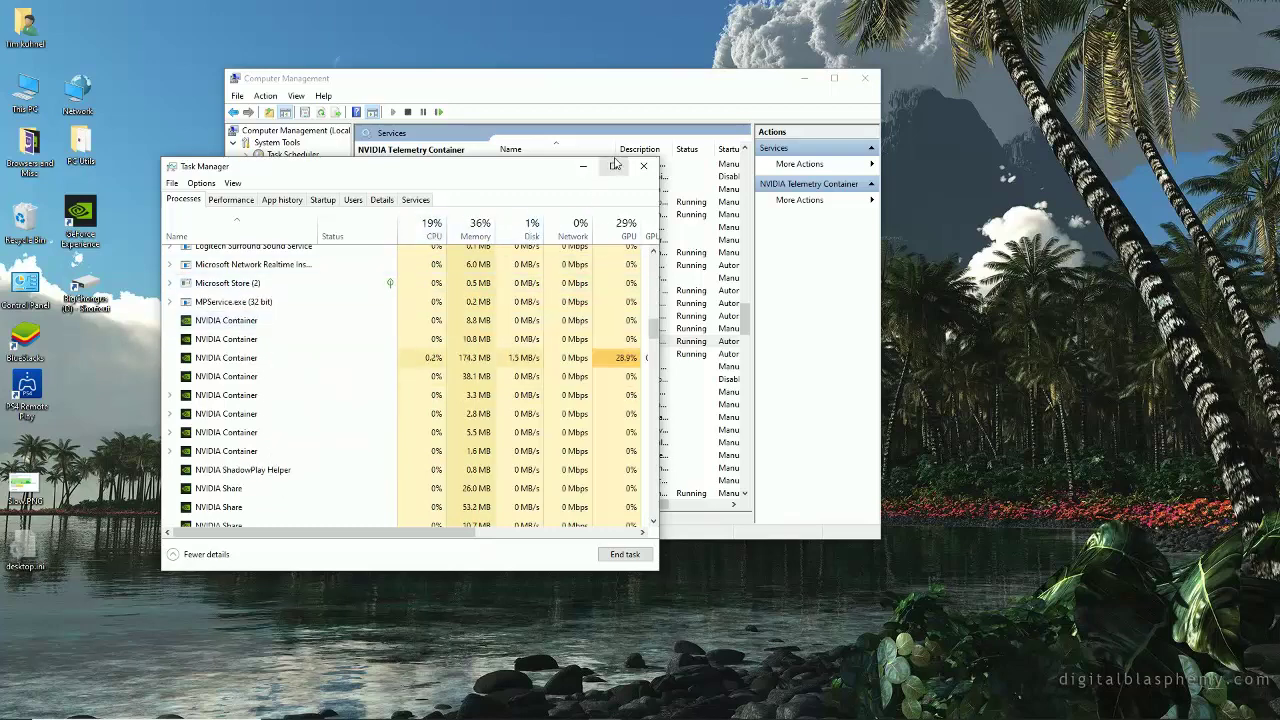
Close Task Manager and check the NVIDIA Telemetry Container's Log On properties, trying This account and returning to Local System account before cancelling.
left_click(643, 166)
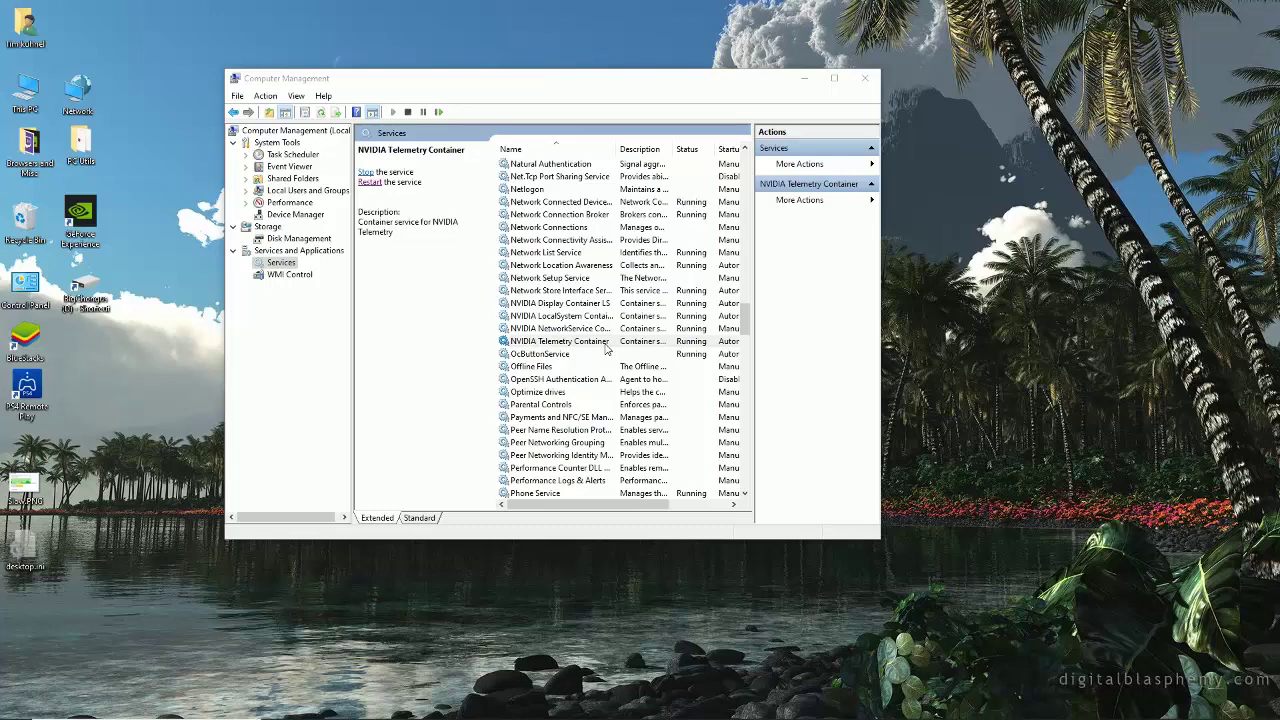
right_click(605, 347)
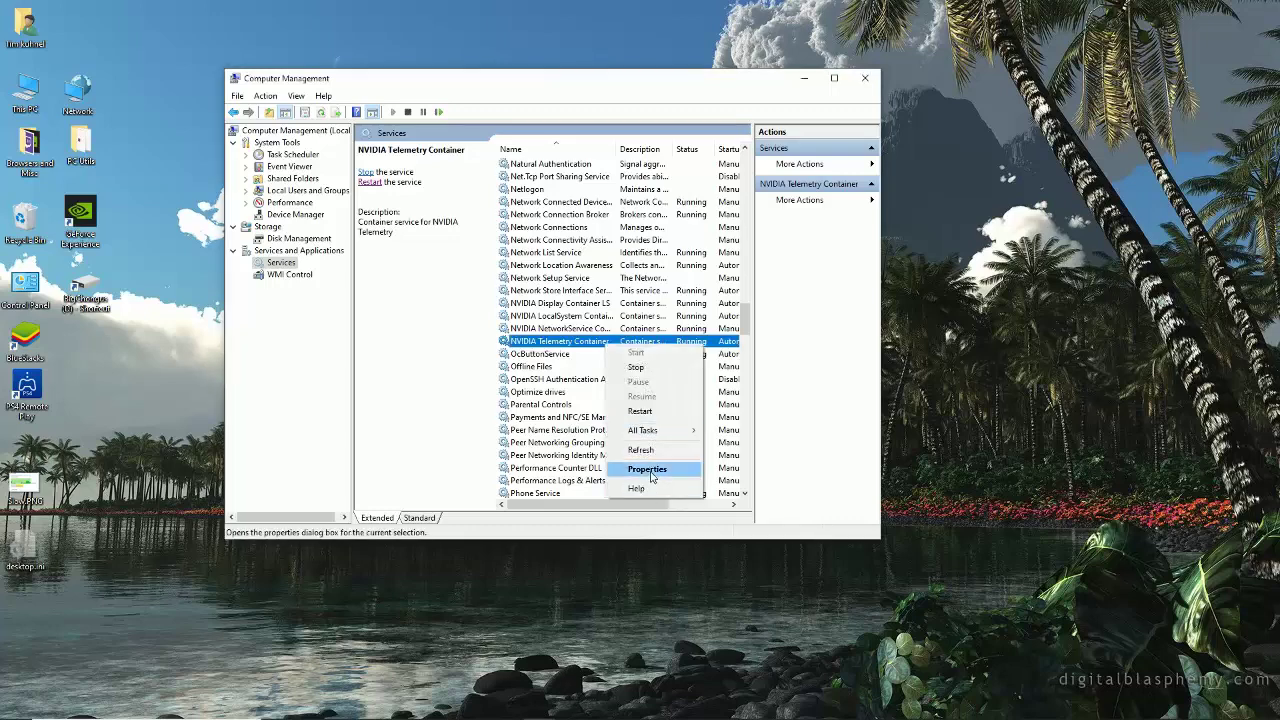
left_click(647, 469)
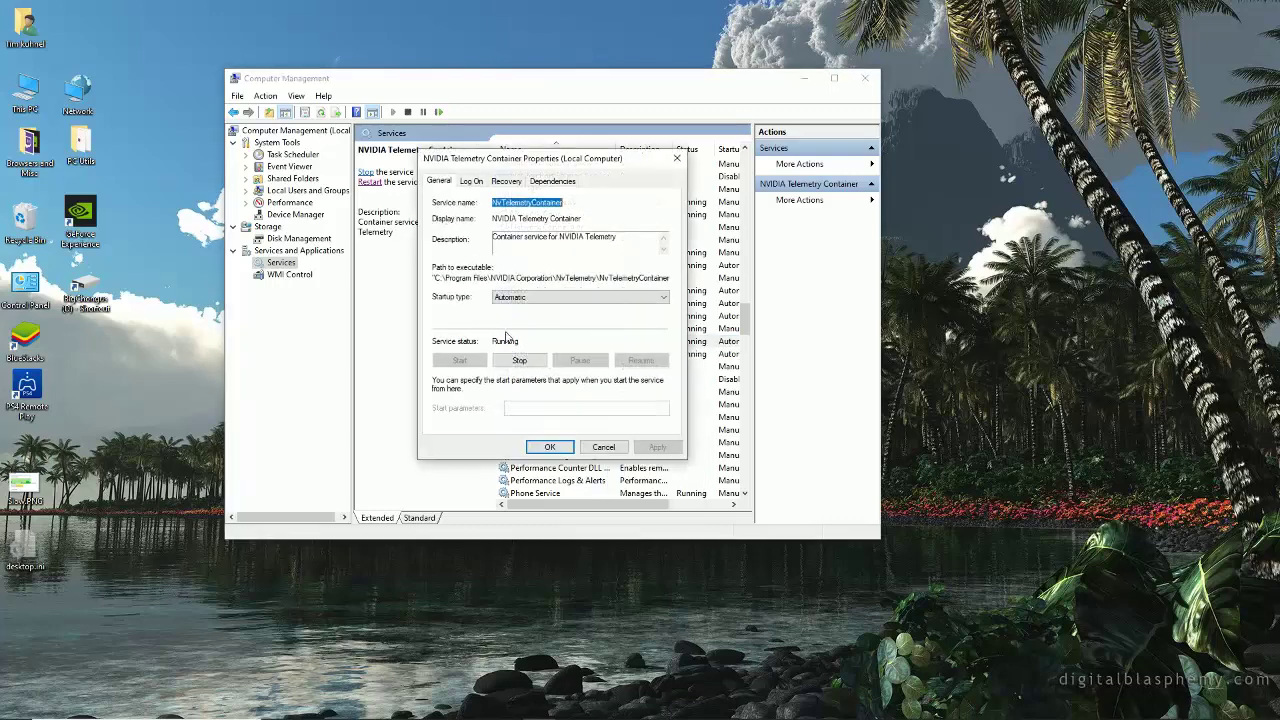
left_click(472, 182)
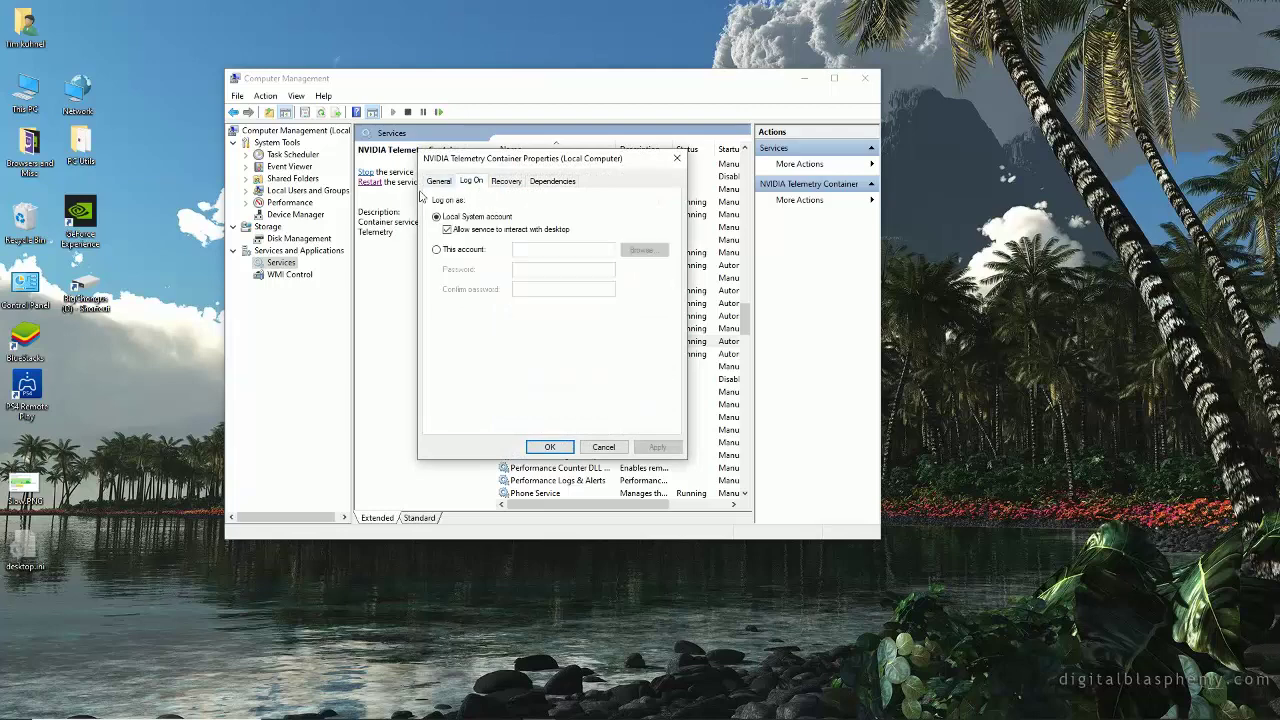
left_click(458, 253)
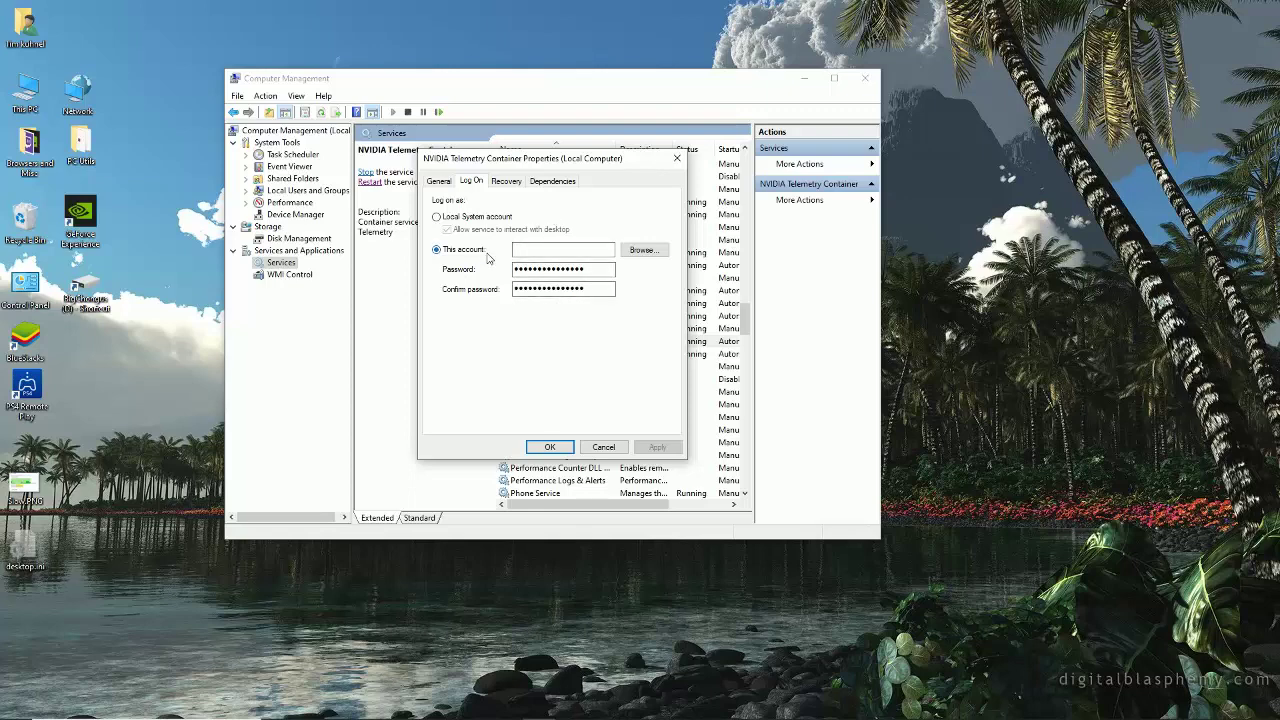
left_click(447, 217)
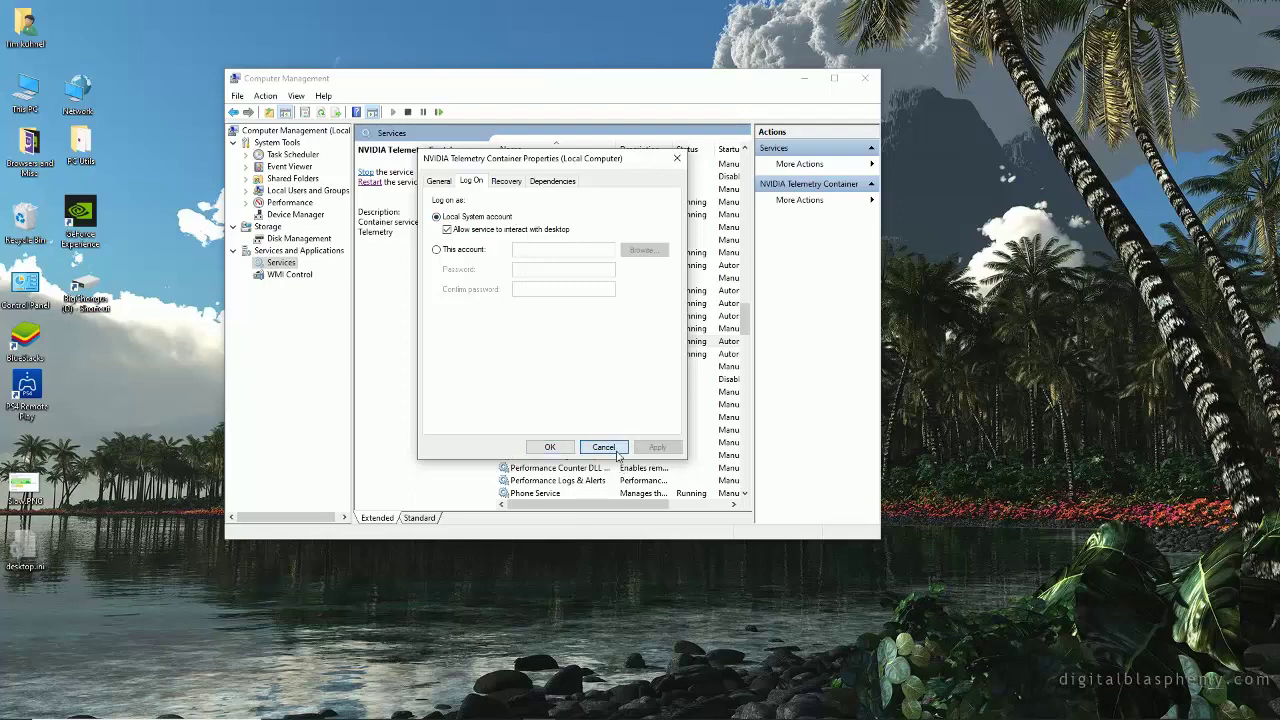
left_click(603, 447)
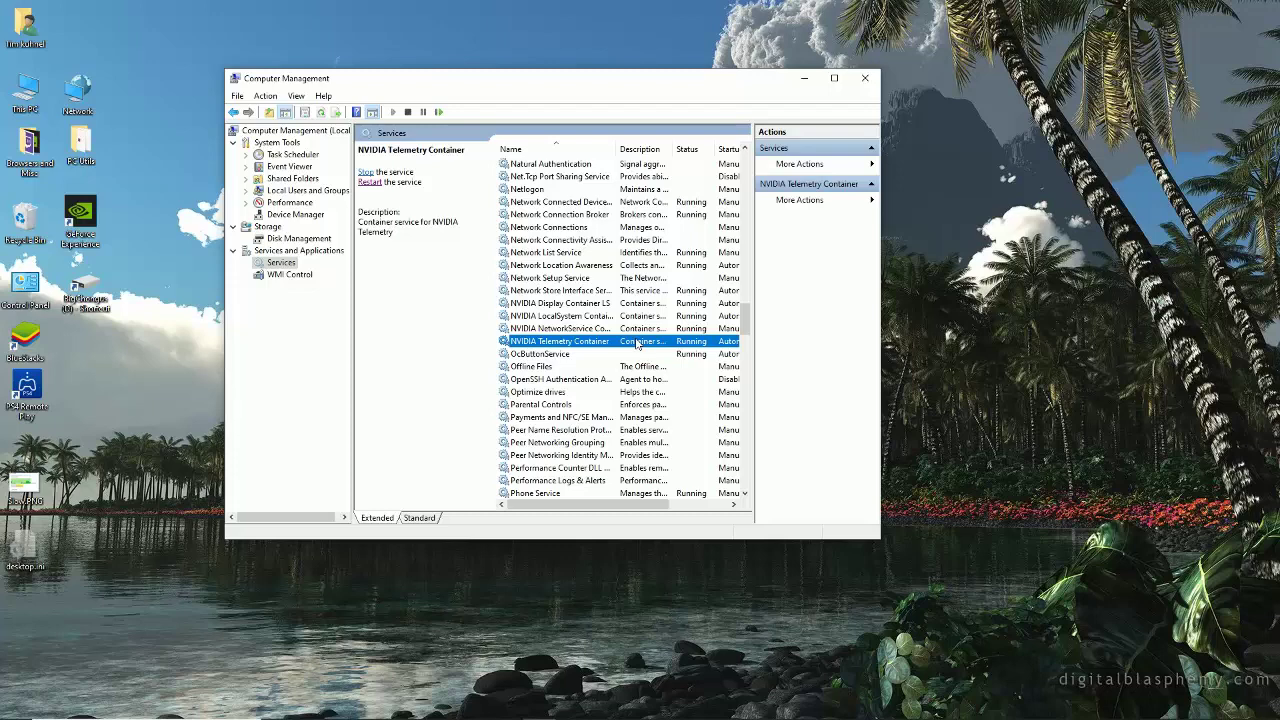
Check the Start, Stop and Restart commands available for the NVIDIA Telemetry Container service without running any.
right_click(636, 344)
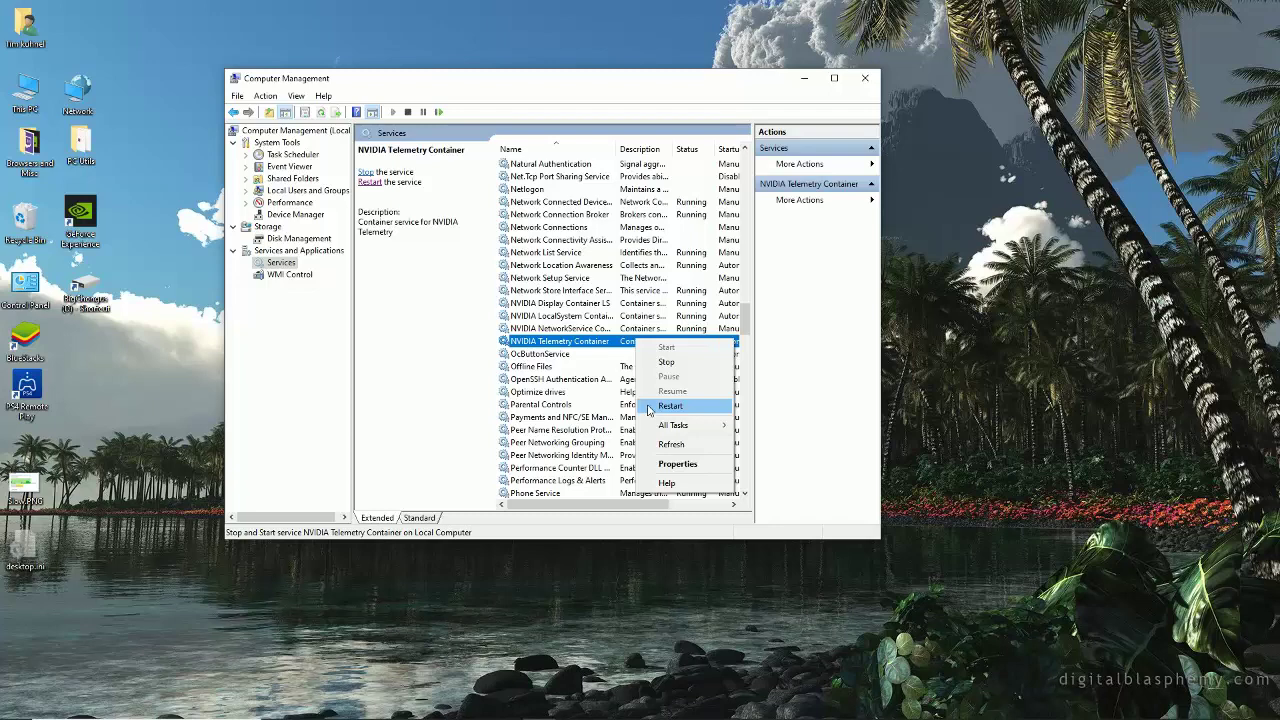
right_click(604, 342)
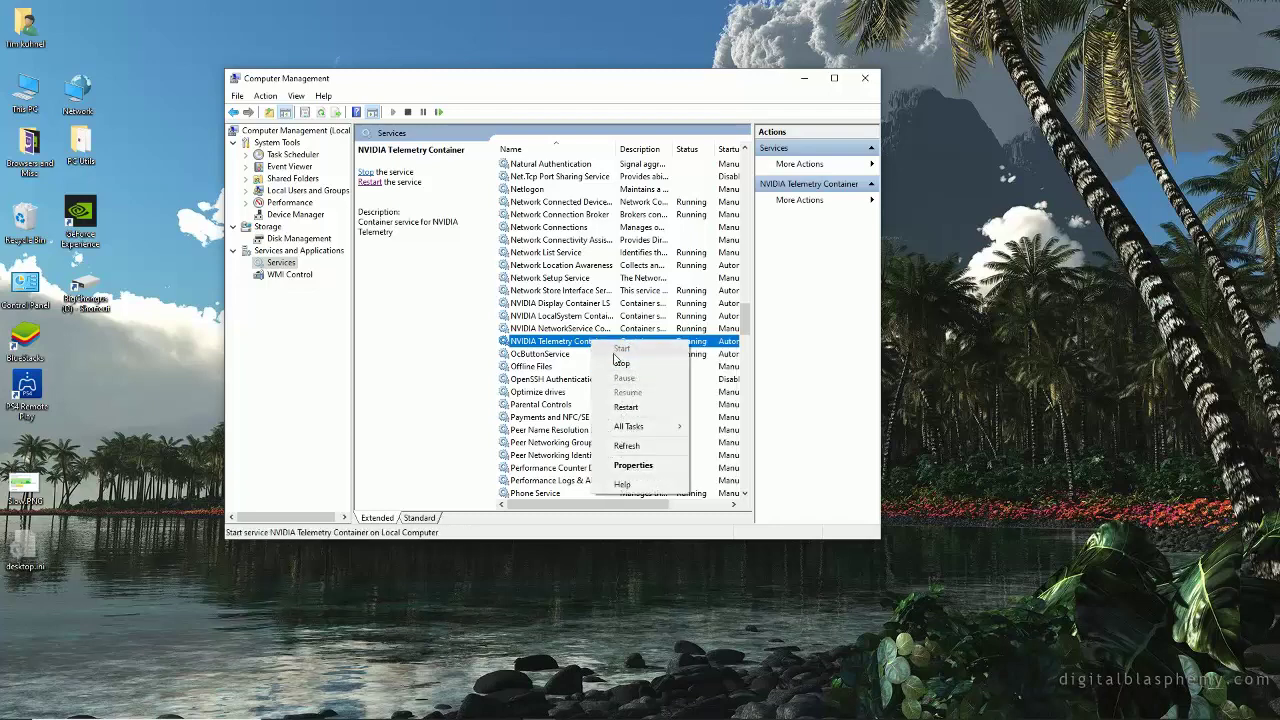
left_click(538, 329)
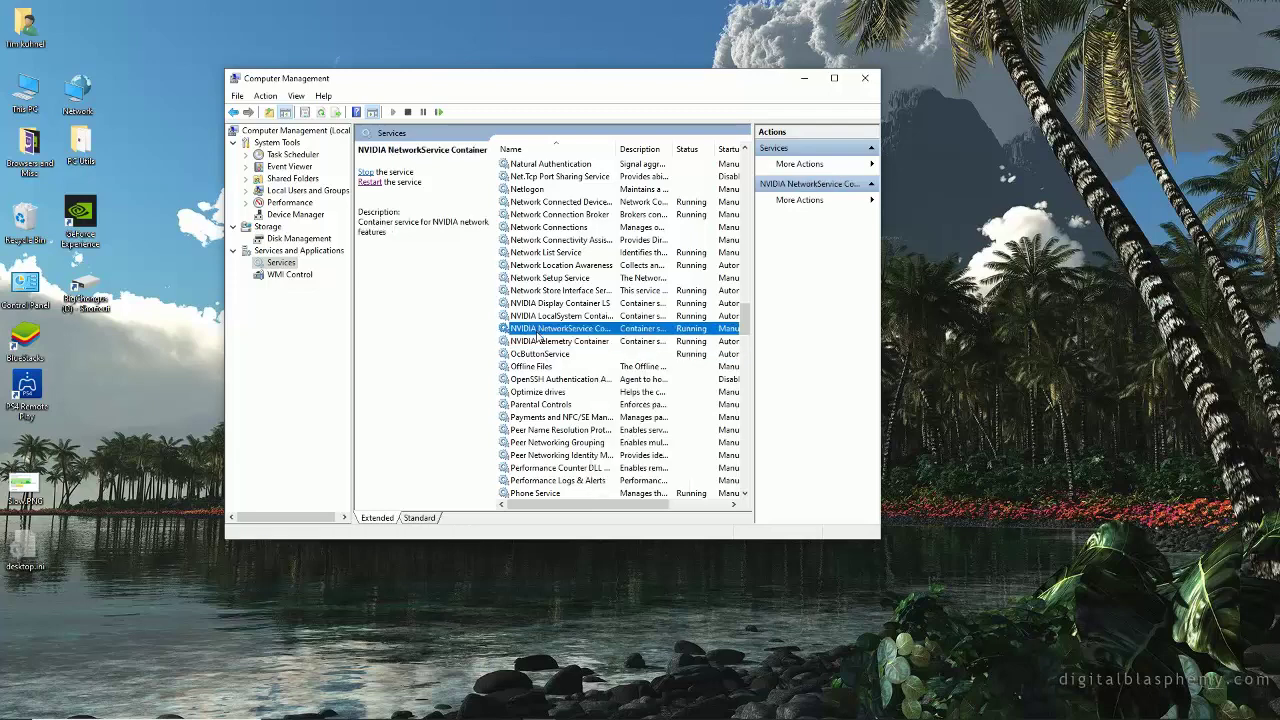
left_click(558, 343)
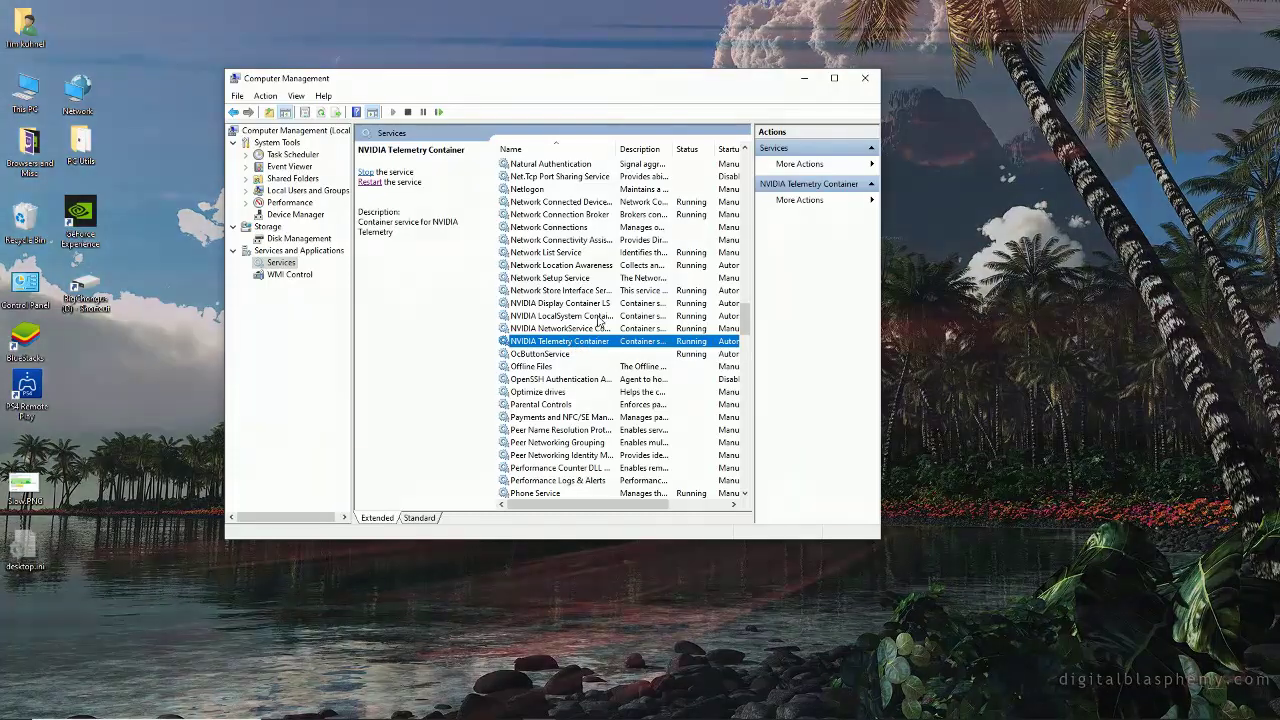
Go through the NVIDIA Display, LocalSystem and NetworkService Container services, checking their status and the Display Container's available commands.
left_click(598, 305)
left_click(600, 316)
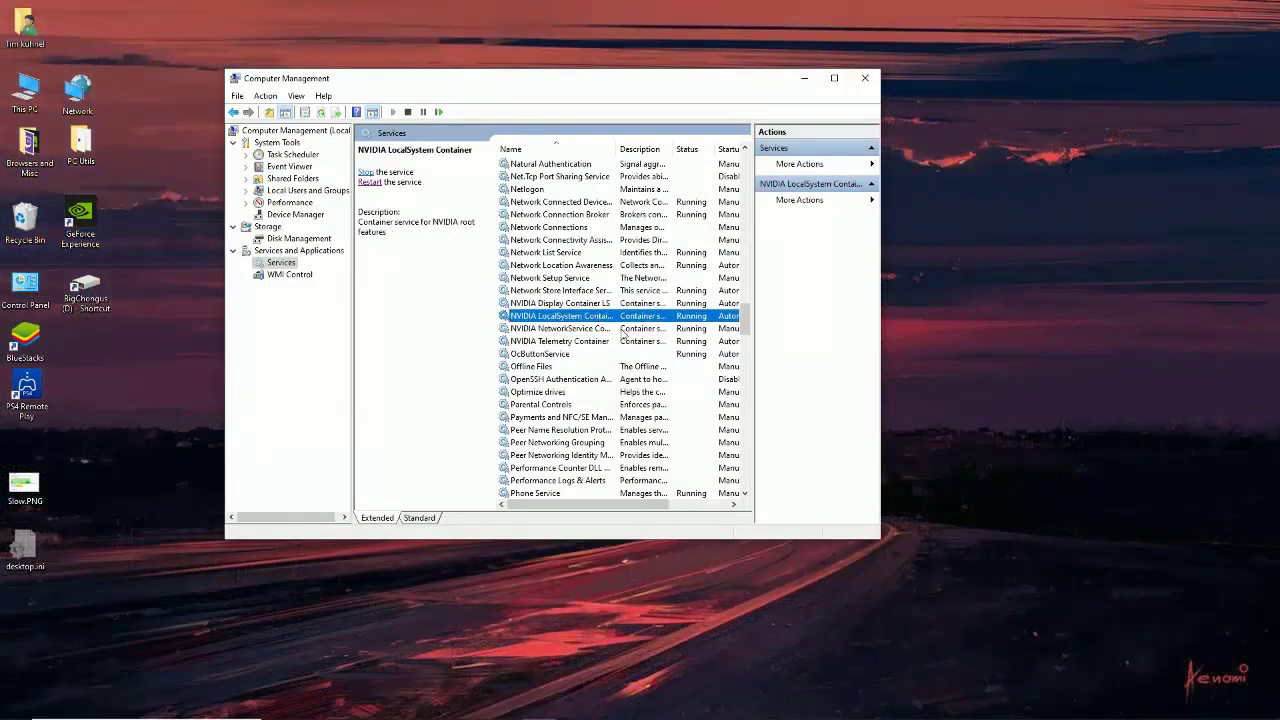
left_click(625, 329)
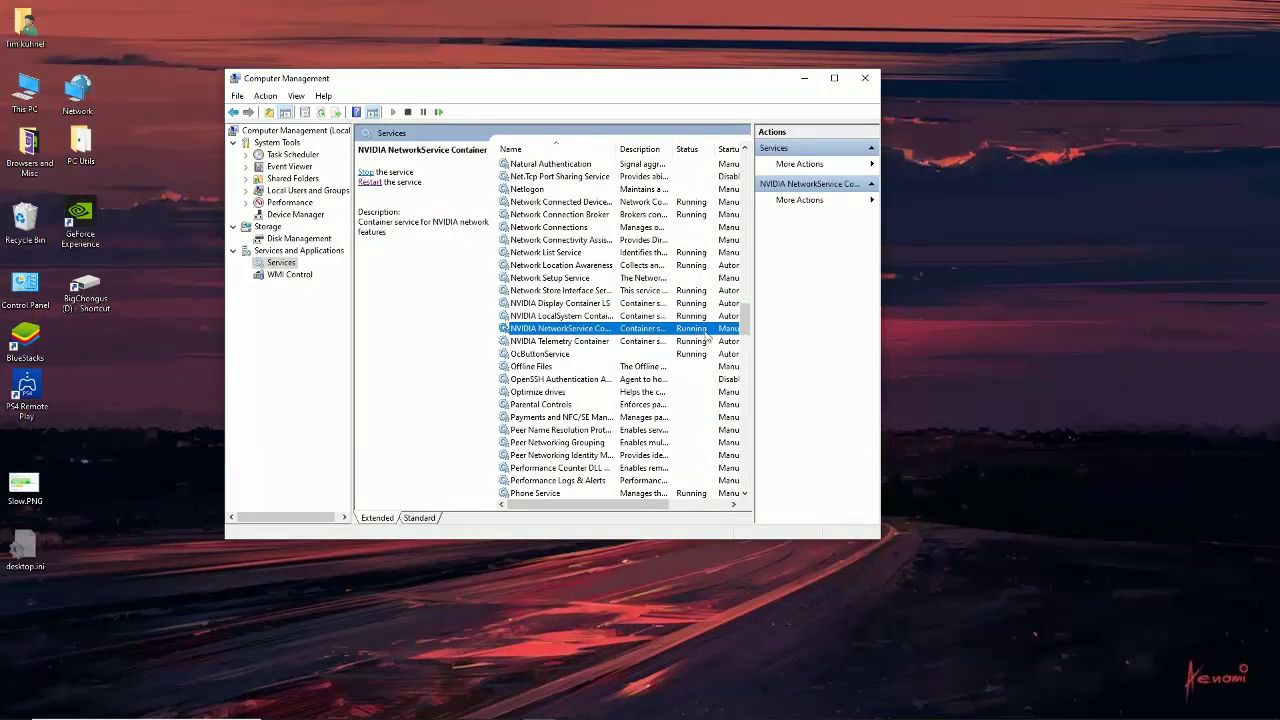
left_click(566, 305)
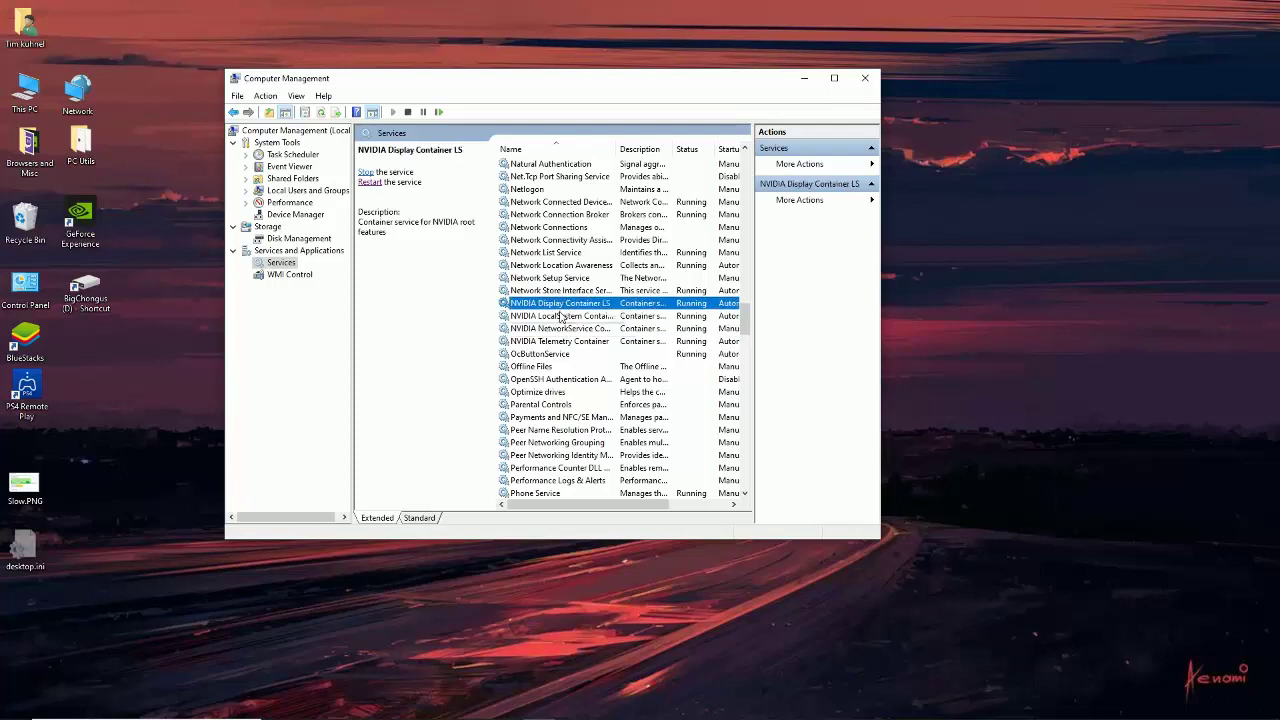
left_click(565, 316)
left_click(573, 304)
right_click(573, 307)
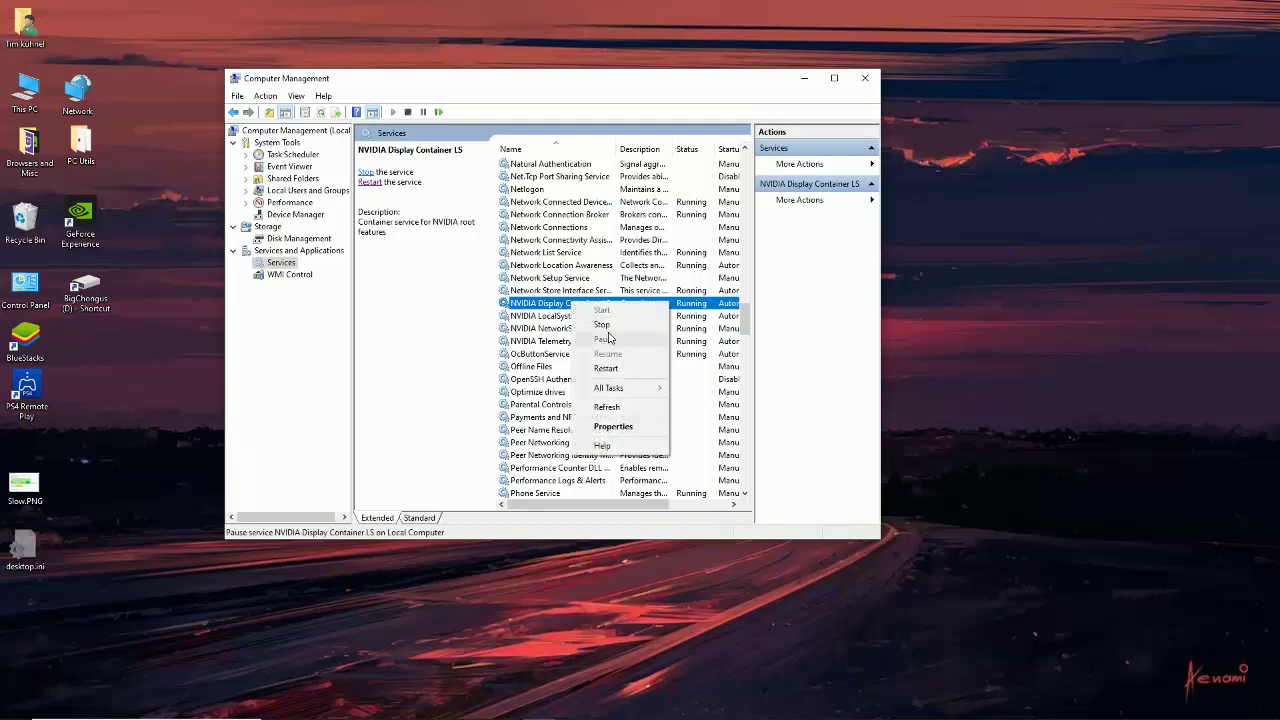
left_click(533, 316)
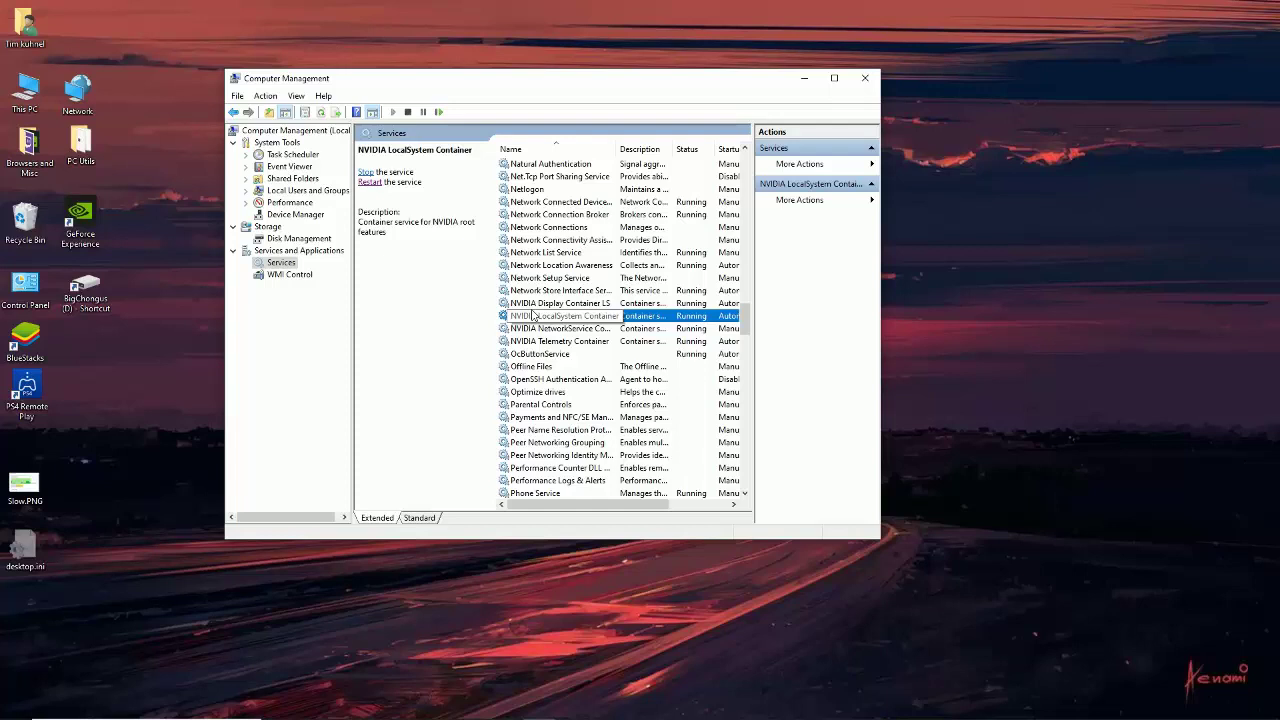
left_click(587, 329)
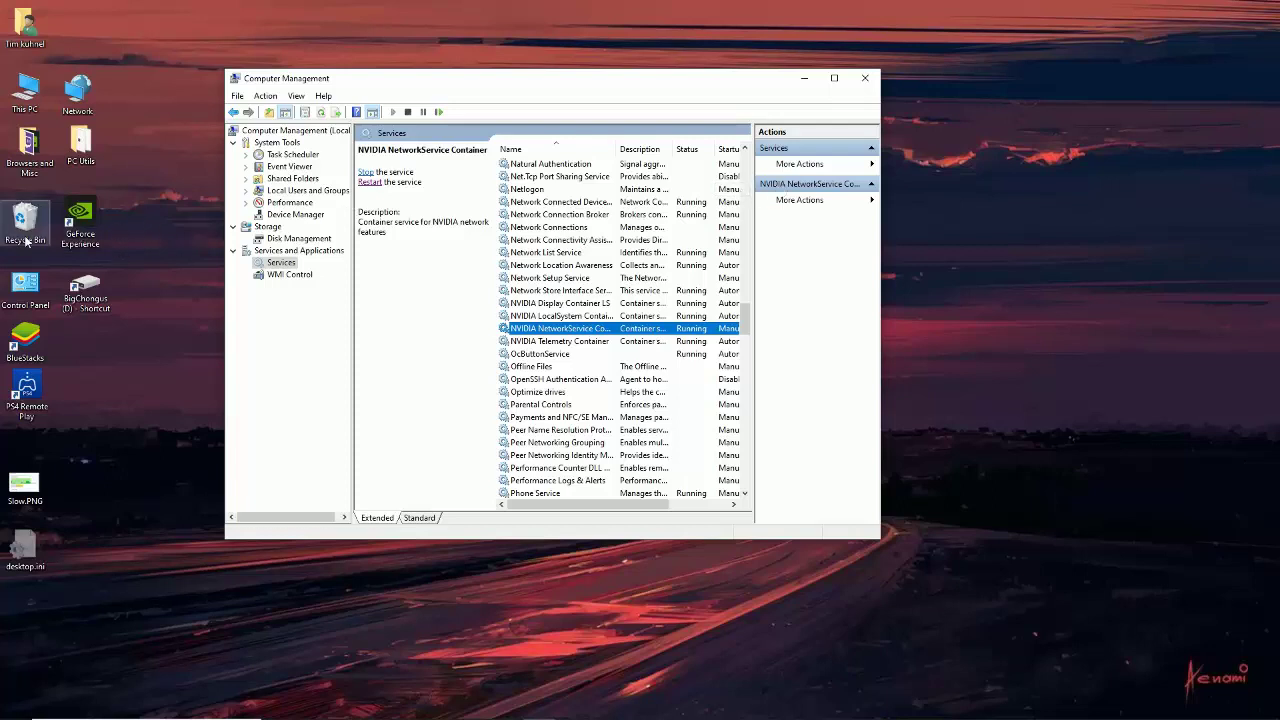
Recheck the NVIDIA Telemetry Container's Log On properties, cancel the dialog and close Computer Management.
double_click(693, 345)
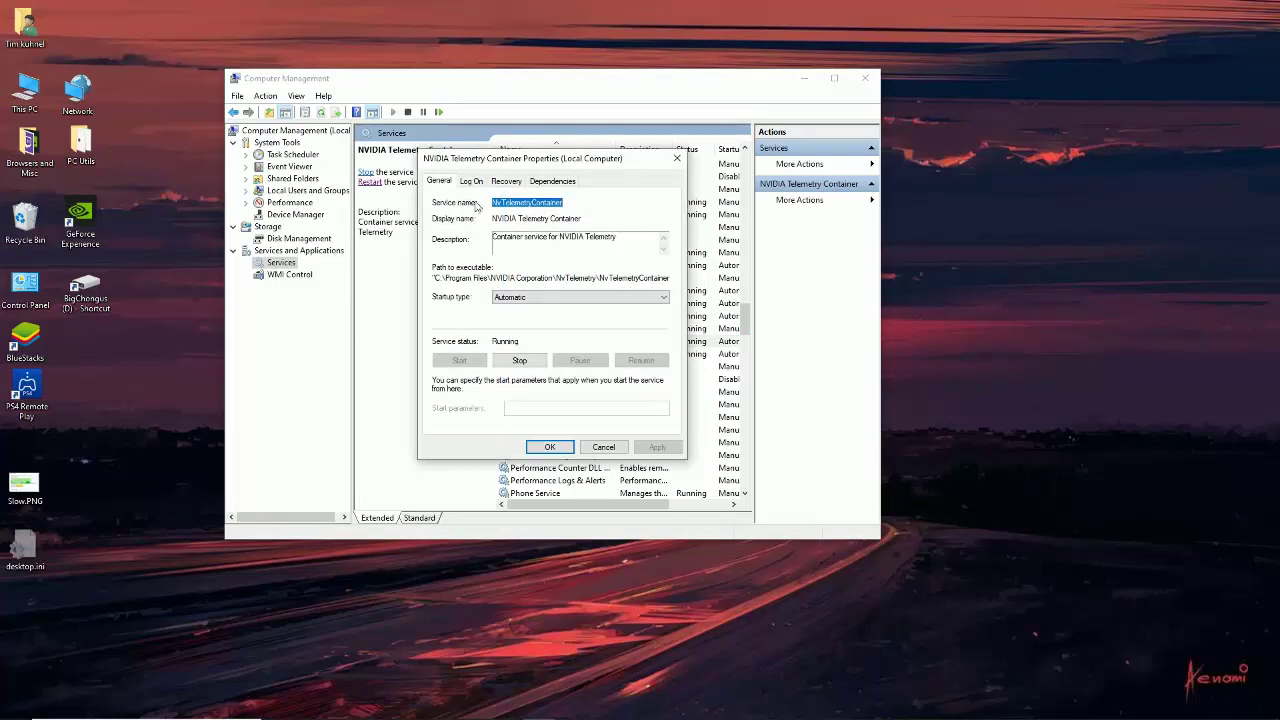
left_click(471, 182)
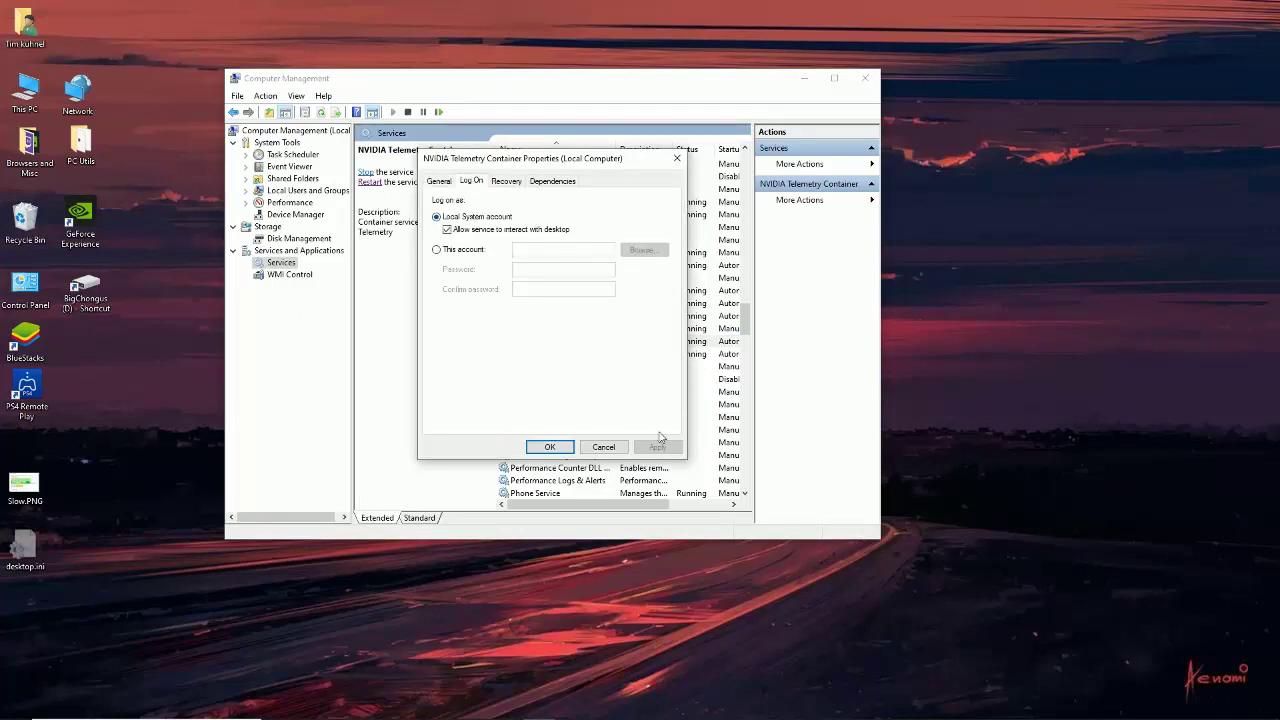
left_click(604, 447)
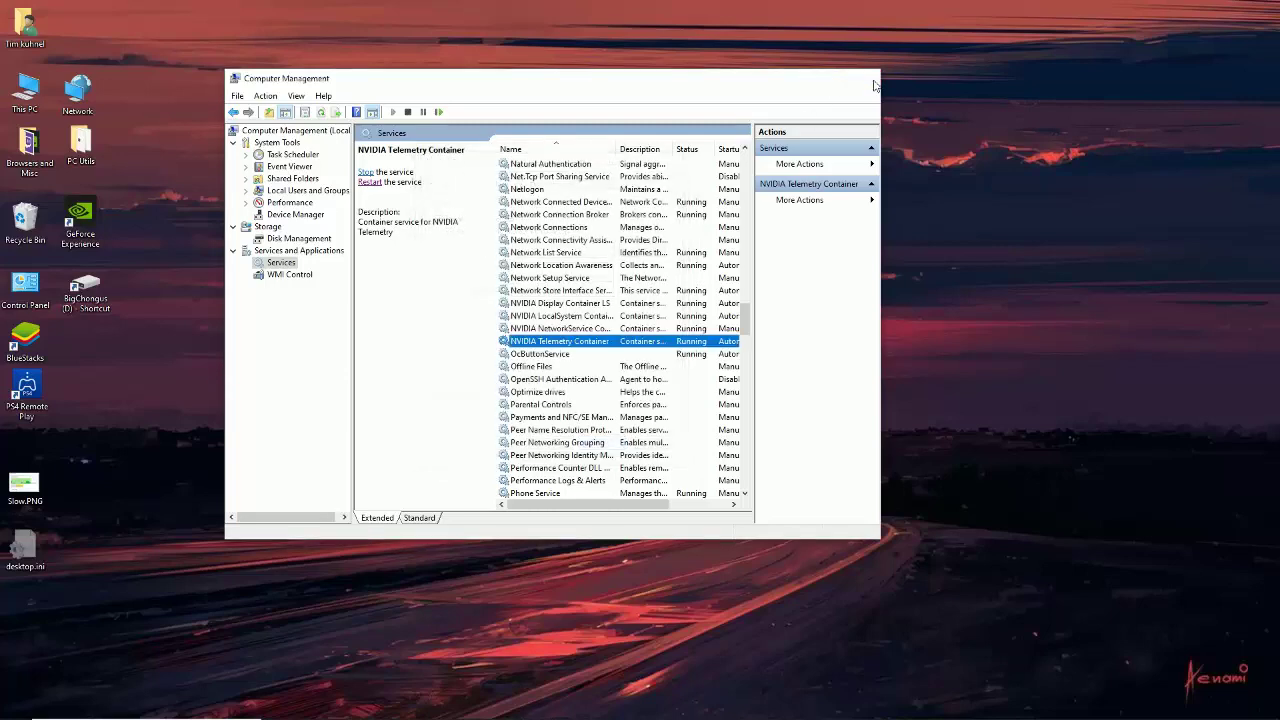
left_click(863, 80)
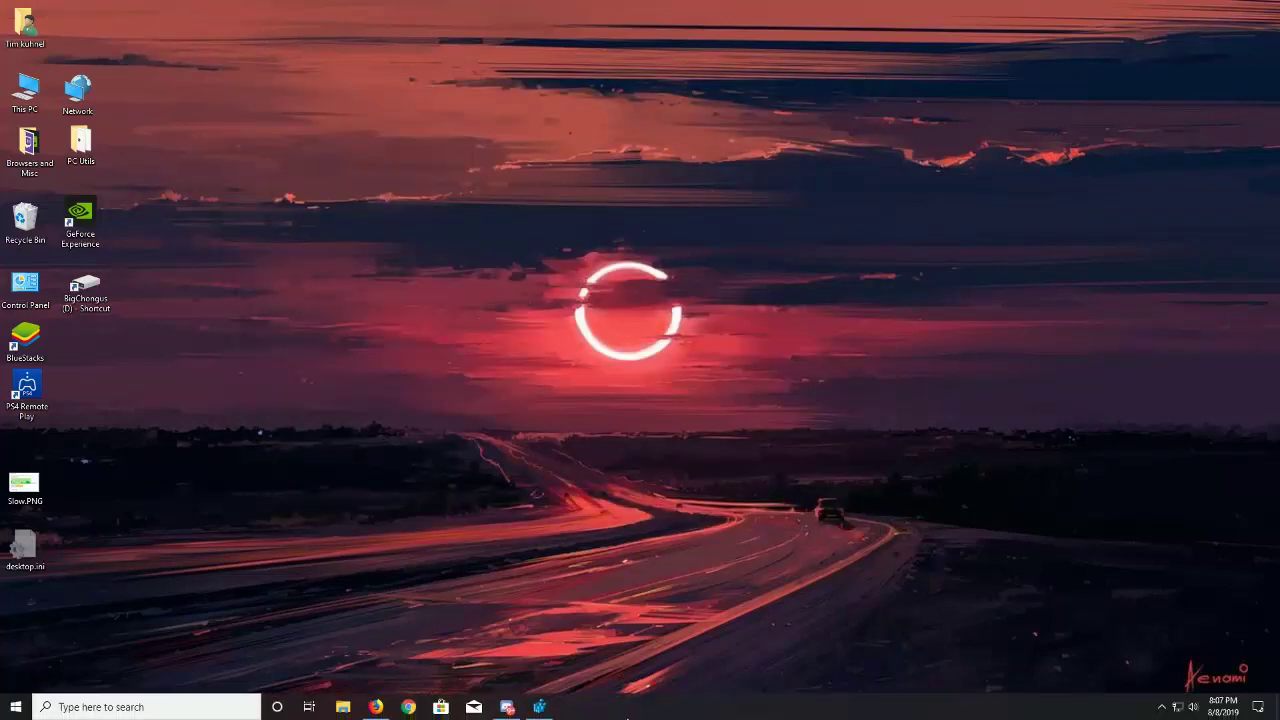
Switch to Firefox and reread the Error Code: 0x0003 forum post describing the NVIDIA services fix.
mouse_move(539, 707)
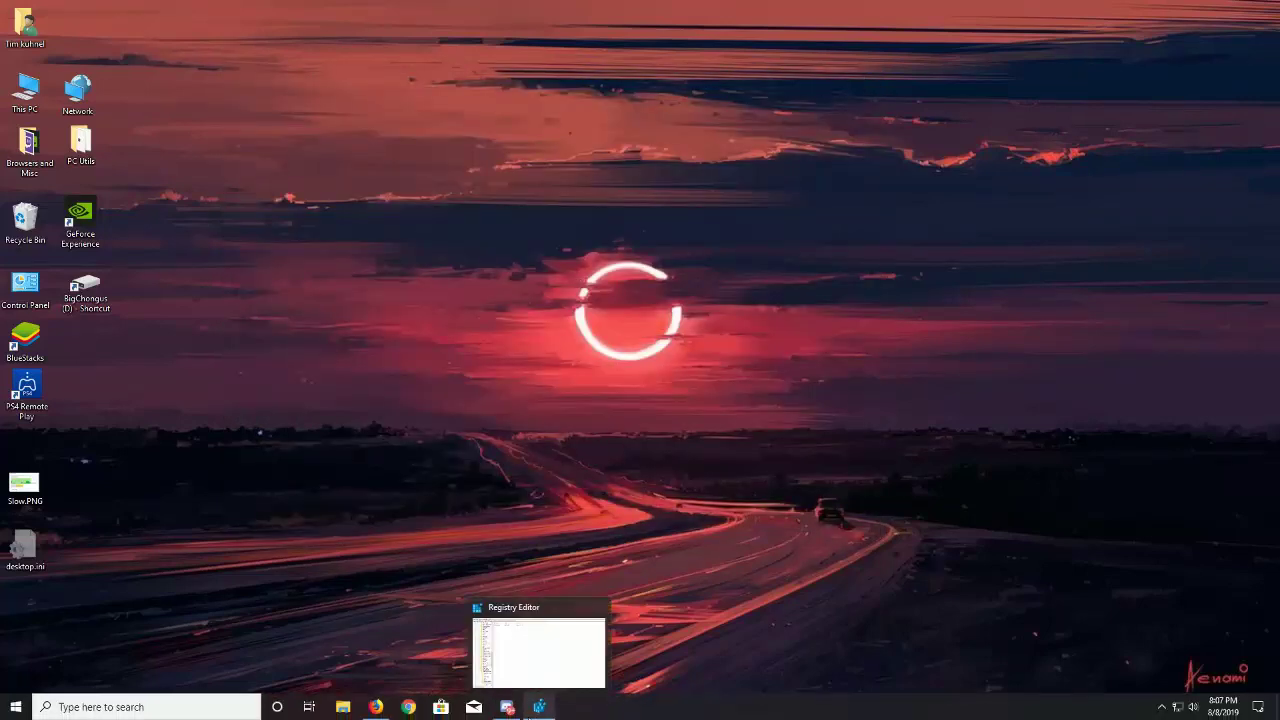
left_click(375, 707)
scroll(931, 374, "down", 5)
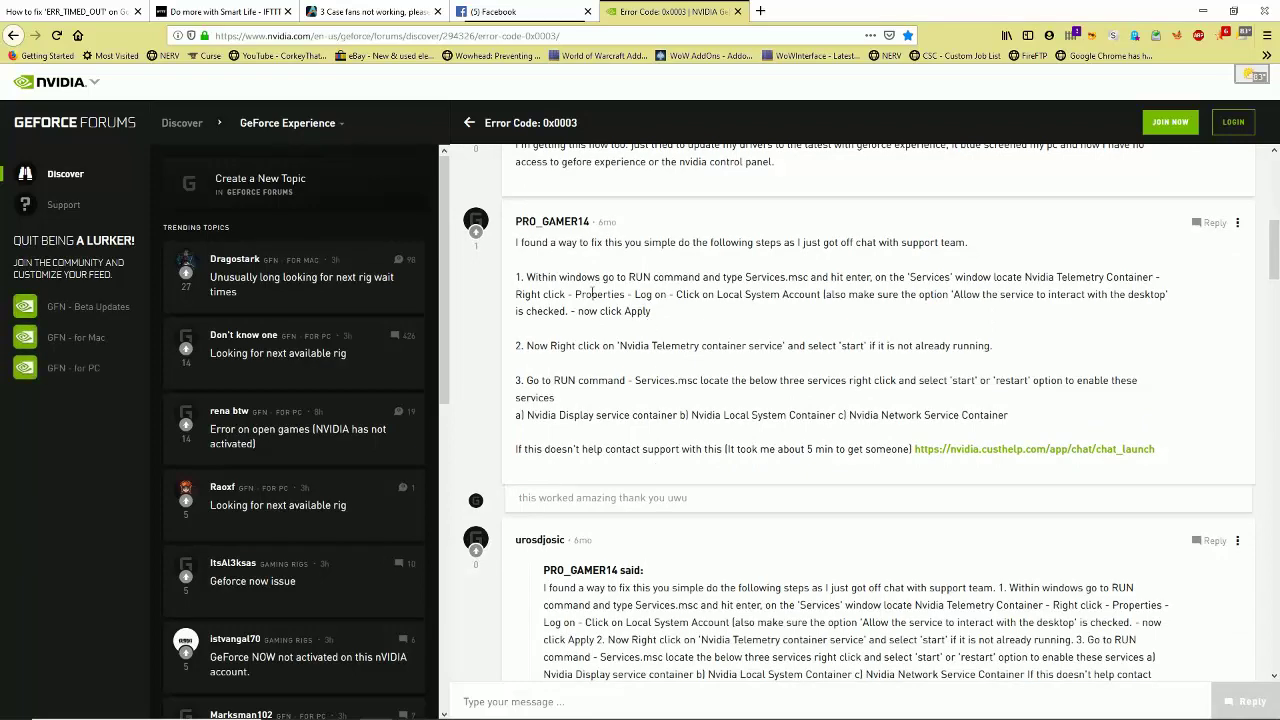
scroll(640, 310, "down", 1)
scroll(635, 300, "up", 1)
scroll(628, 294, "down", 1)
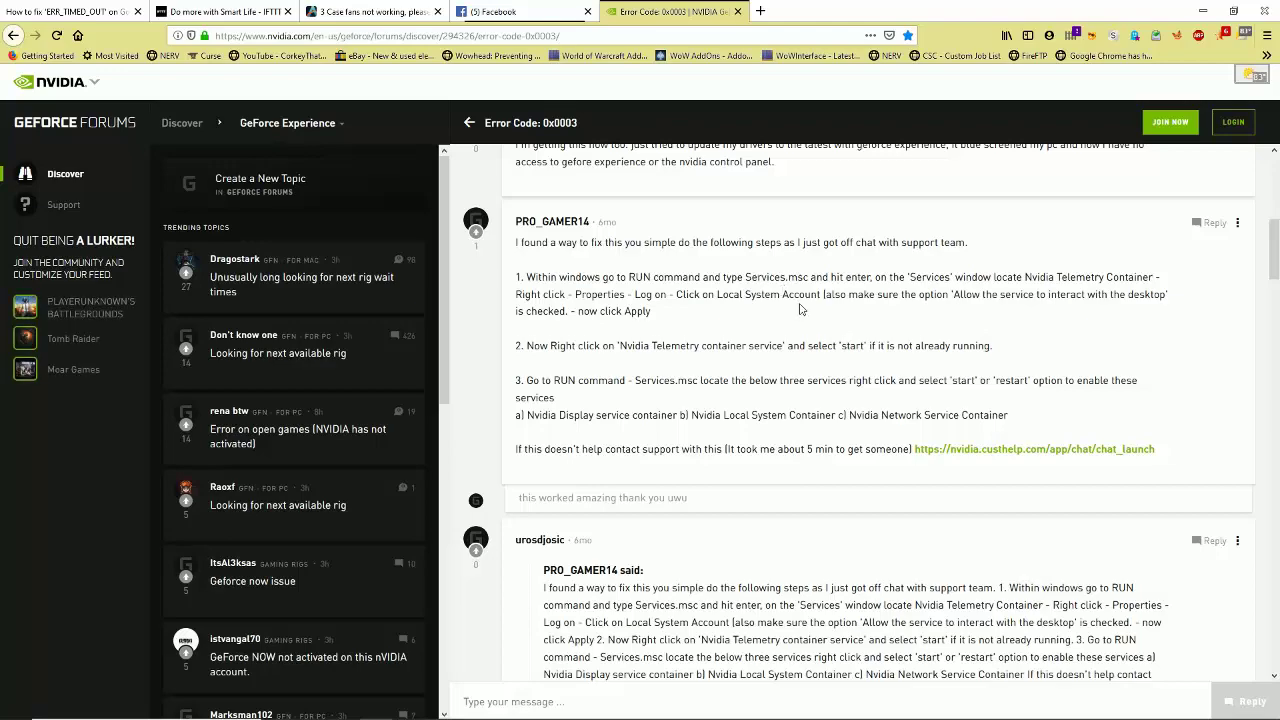
Read through the replies in the Error Code: 0x0003 thread for feedback on the services fix and alternative solutions.
scroll(800, 309, "down", 10)
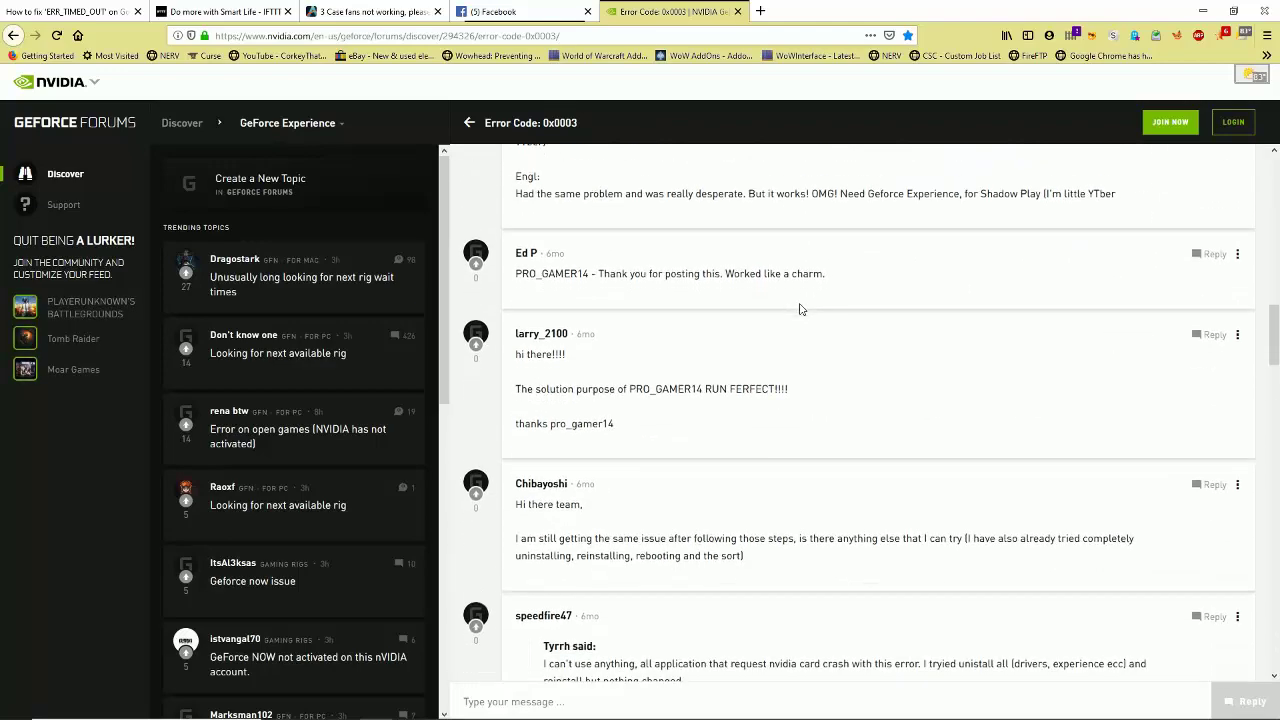
scroll(800, 309, "down", 14)
scroll(807, 306, "down", 2)
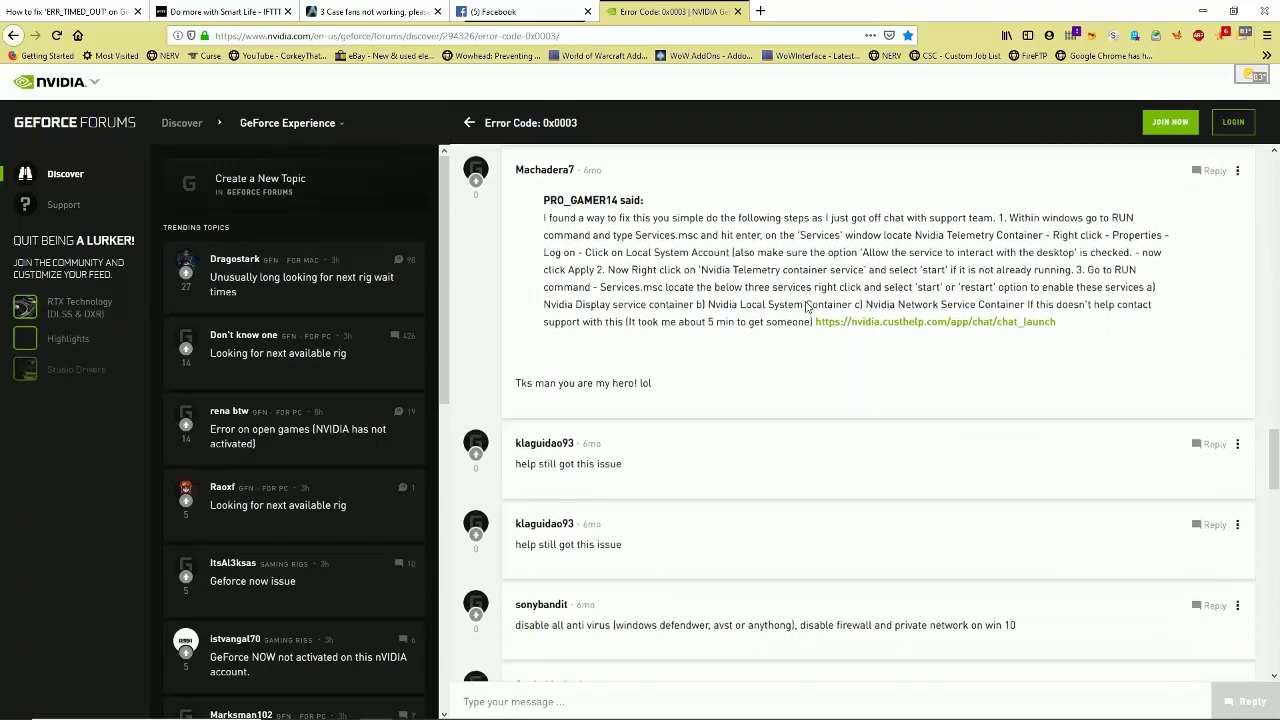
scroll(807, 306, "down", 1)
scroll(807, 306, "down", 3)
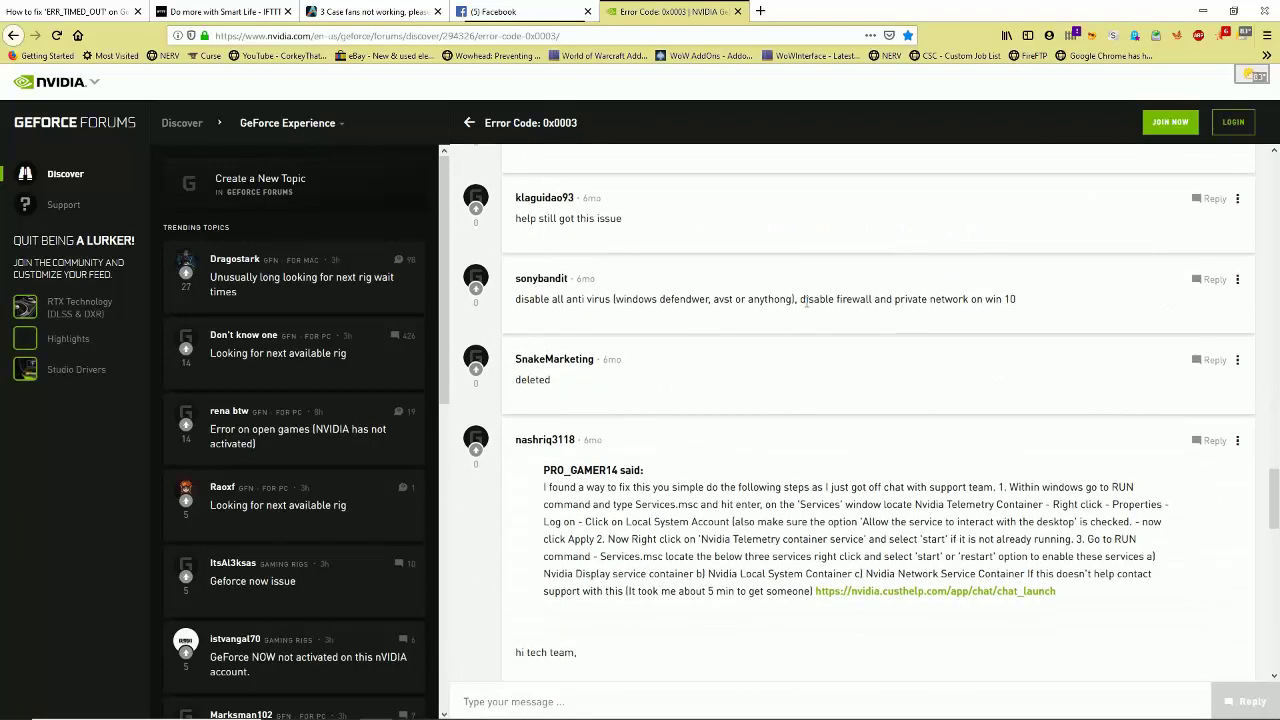
scroll(807, 306, "down", 5)
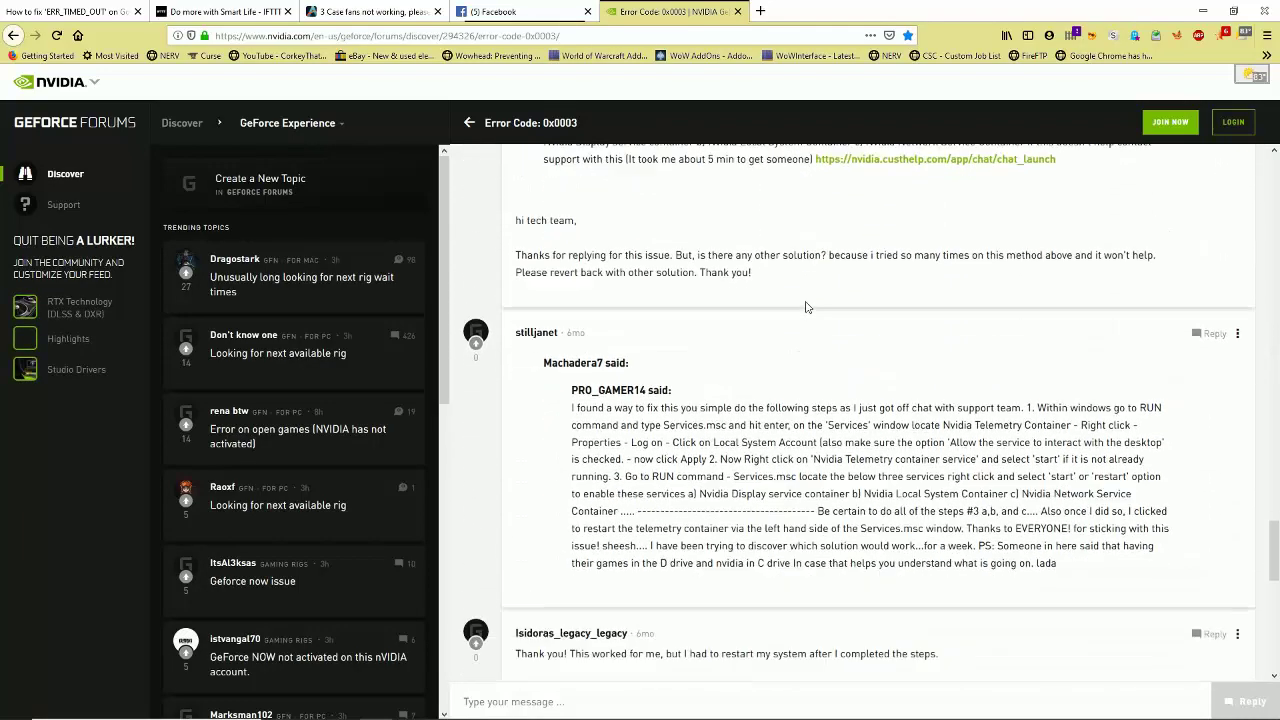
scroll(807, 306, "down", 4)
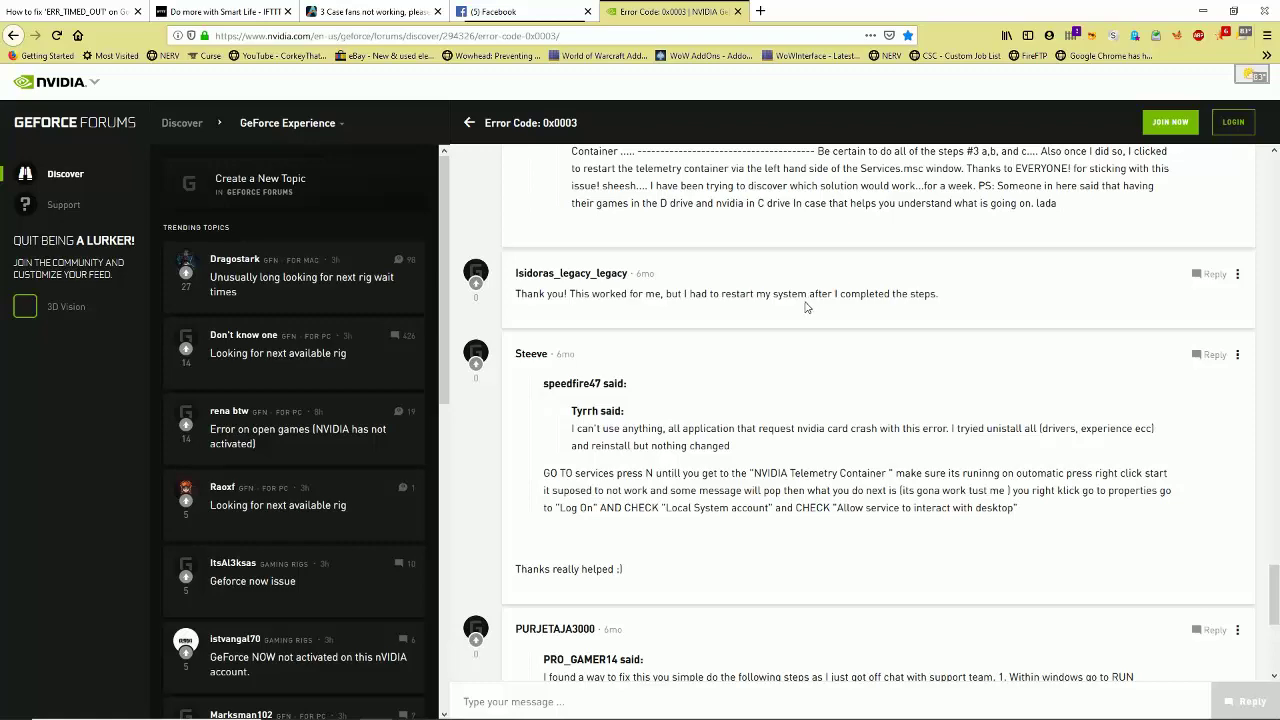
scroll(805, 309, "up", 3)
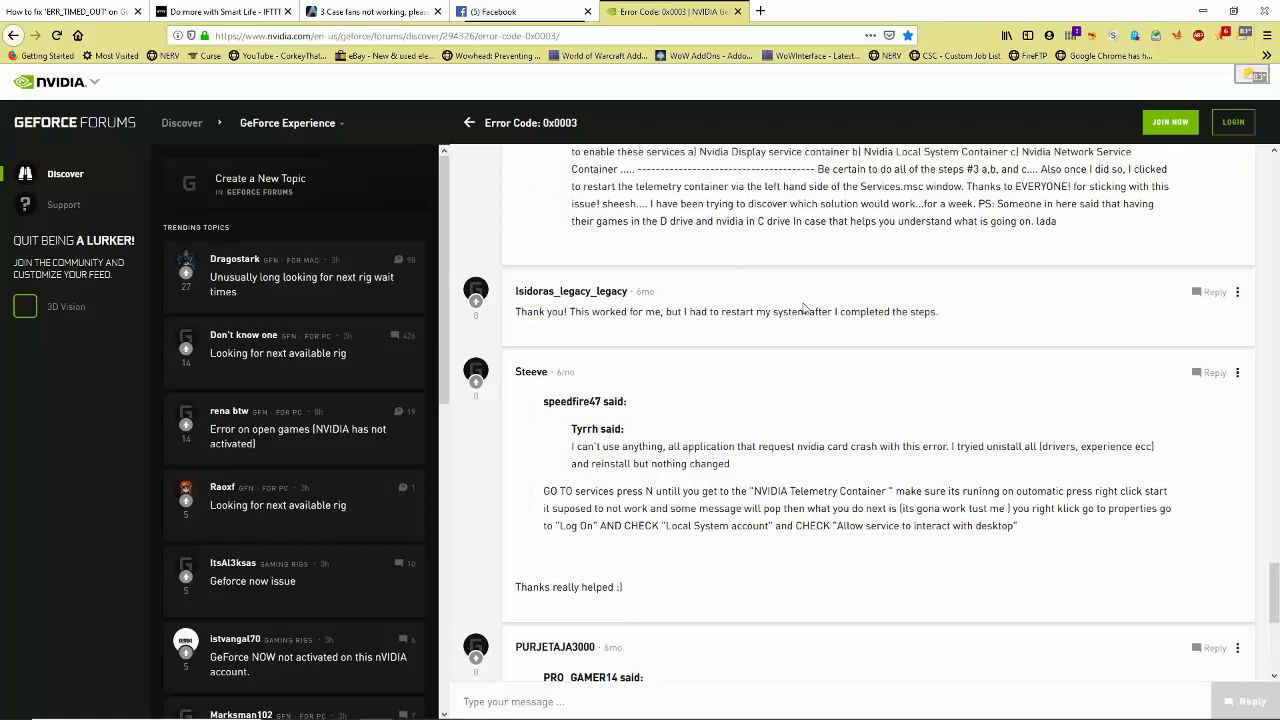
scroll(805, 309, "down", 8)
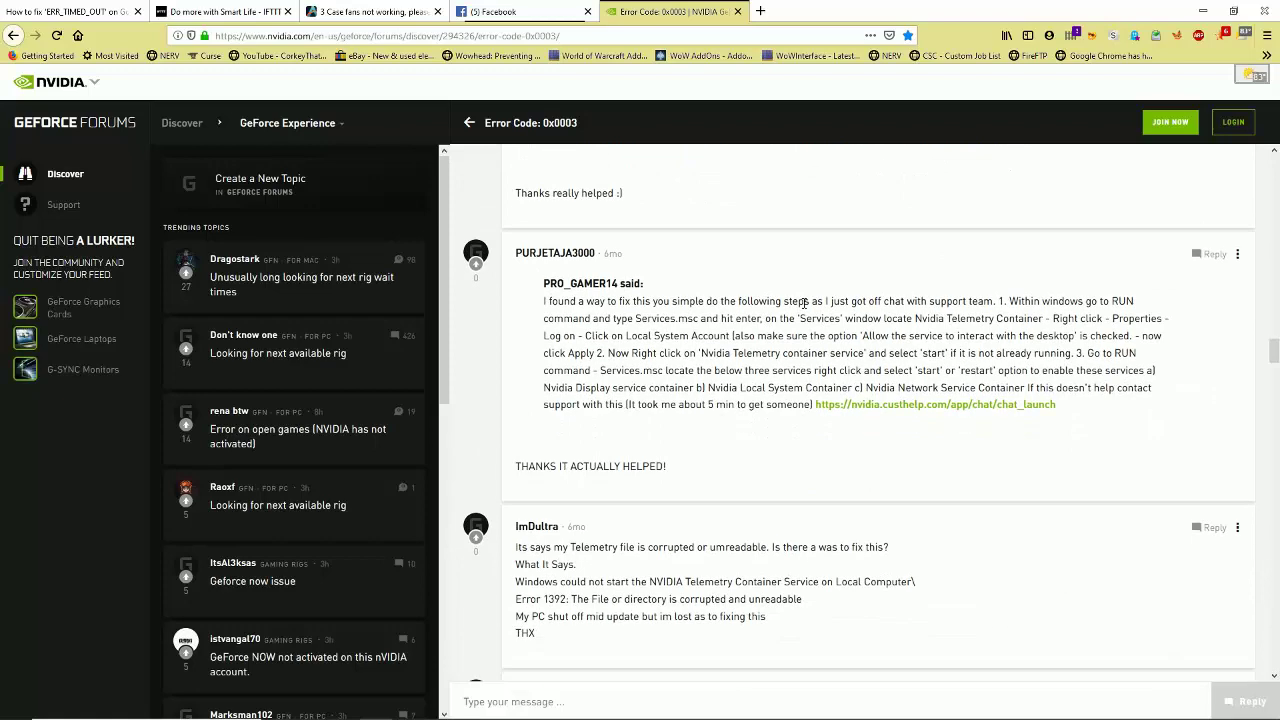
scroll(803, 302, "down", 3)
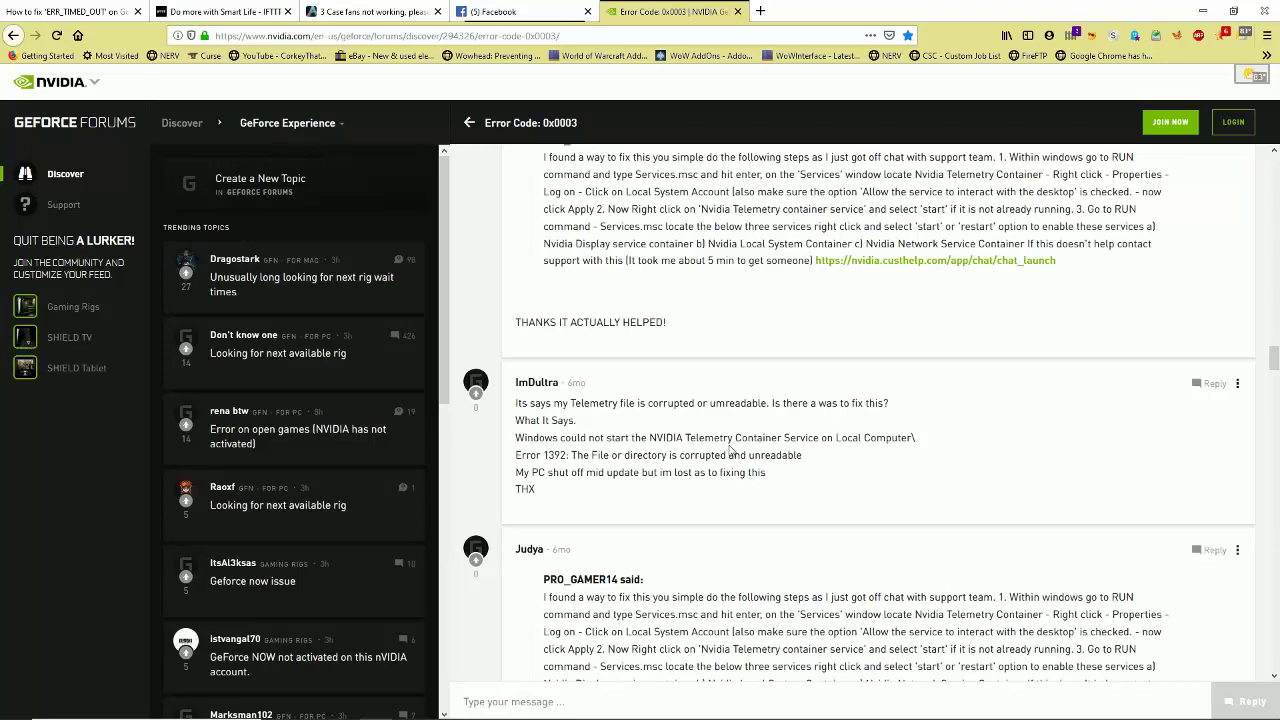
scroll(730, 448, "down", 3)
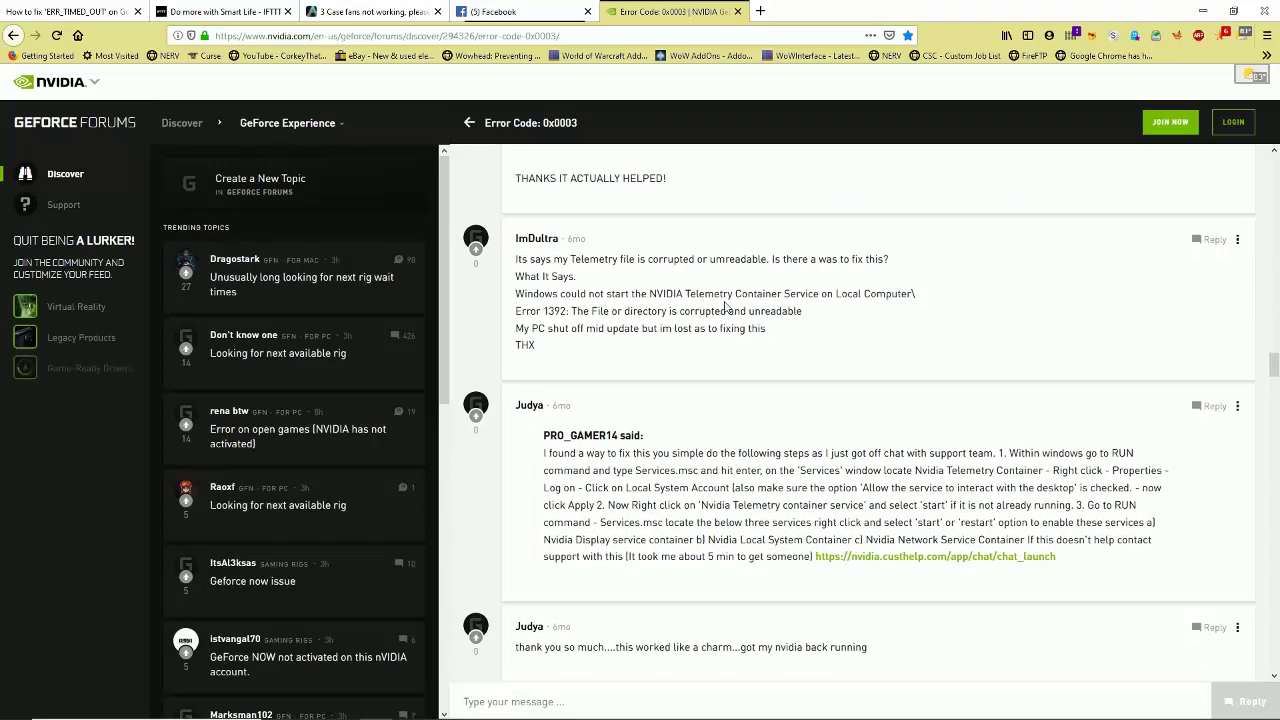
scroll(760, 320, "down", 2)
scroll(717, 302, "up", 3)
scroll(610, 285, "down", 5)
scroll(600, 279, "down", 5)
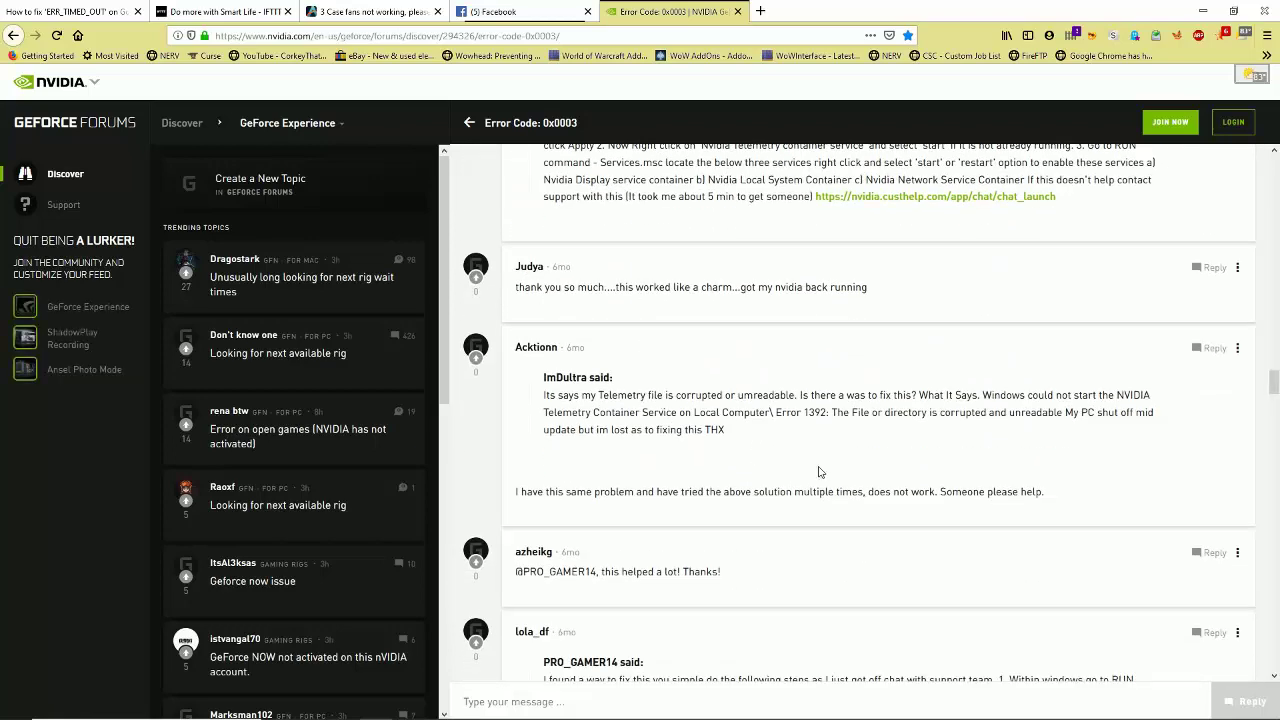
scroll(801, 444, "down", 2)
scroll(801, 444, "down", 8)
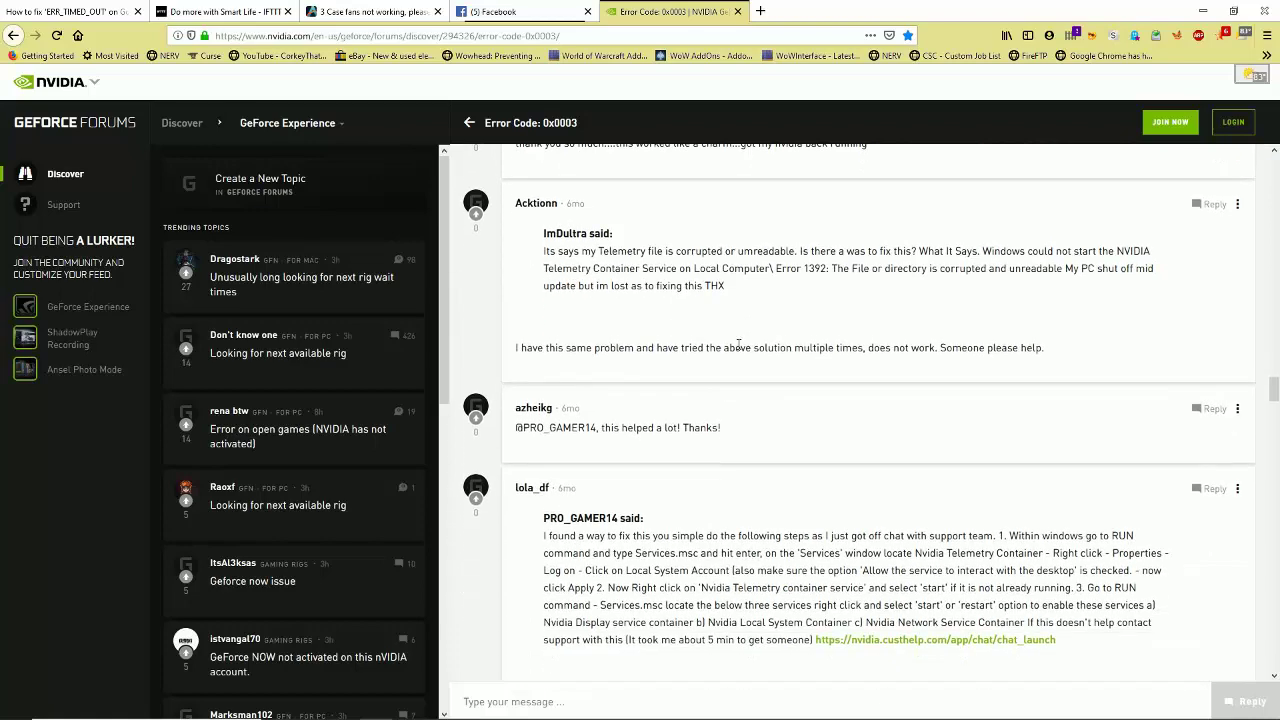
Continue through the Error Code: 0x0003 replies, examining reports on restarting the NVIDIA services and problems starting the Telemetry Container.
scroll(738, 347, "down", 9)
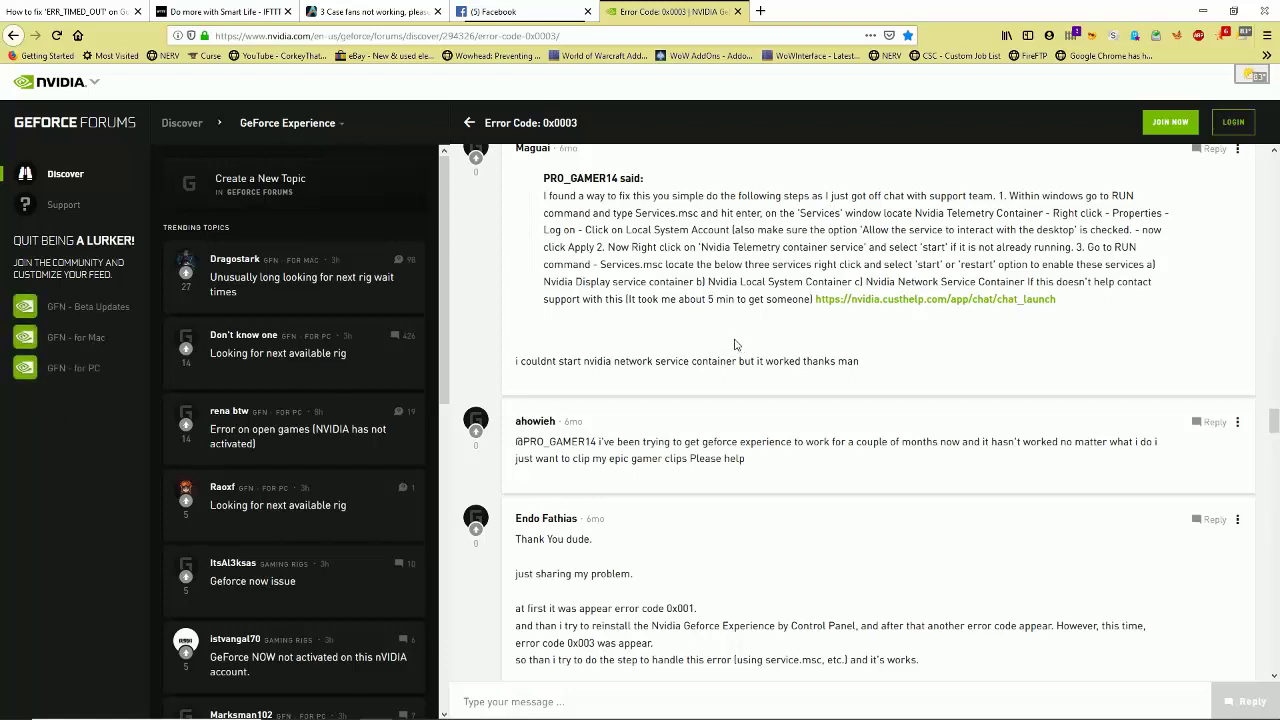
scroll(734, 343, "down", 2)
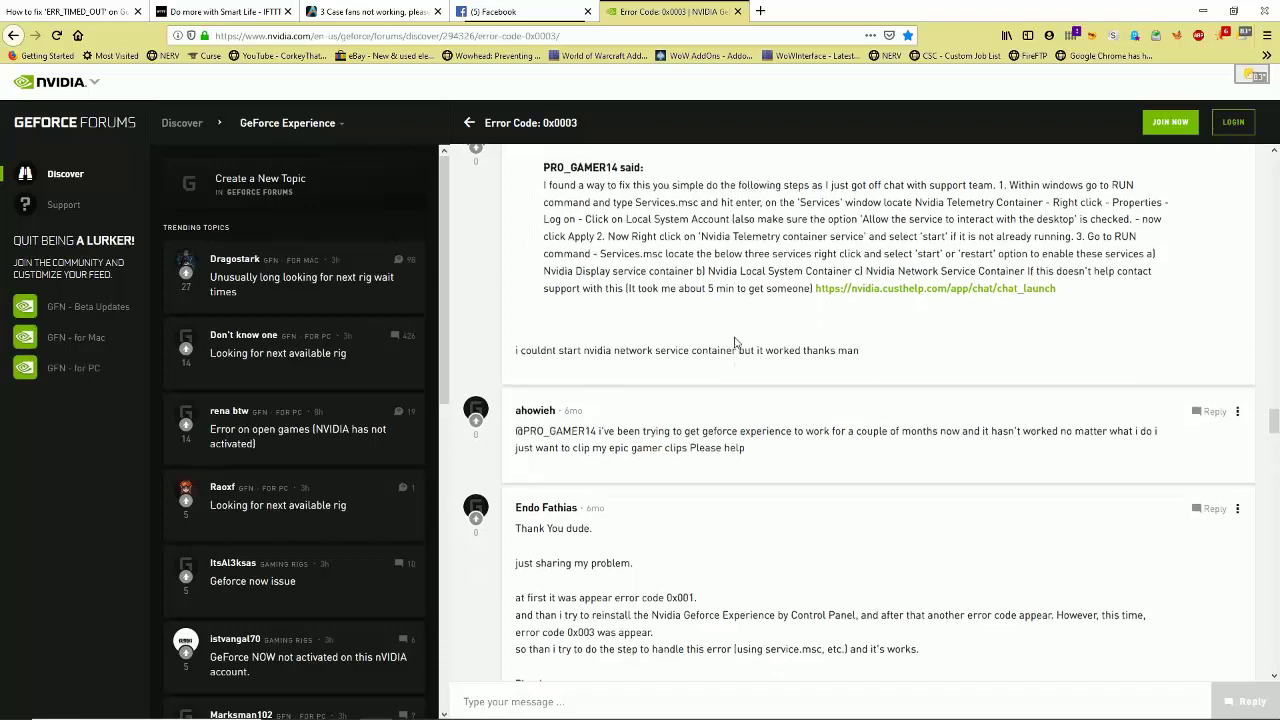
scroll(734, 343, "down", 4)
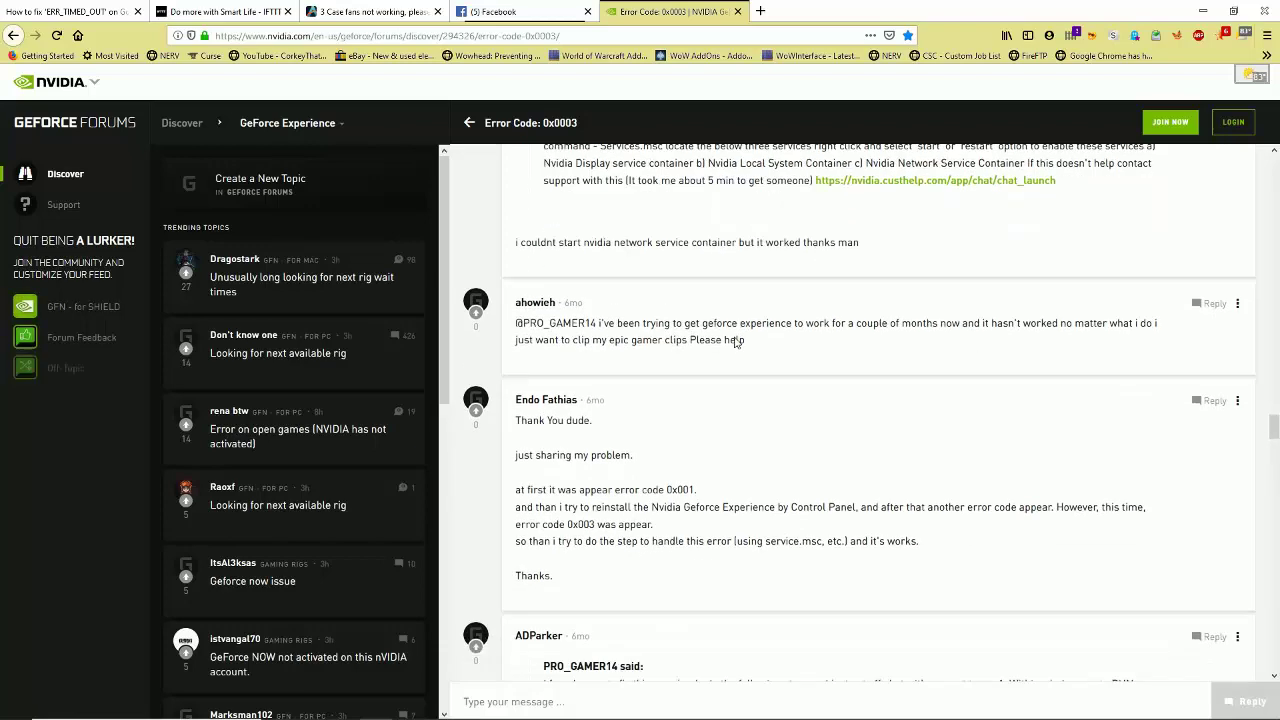
scroll(734, 343, "down", 2)
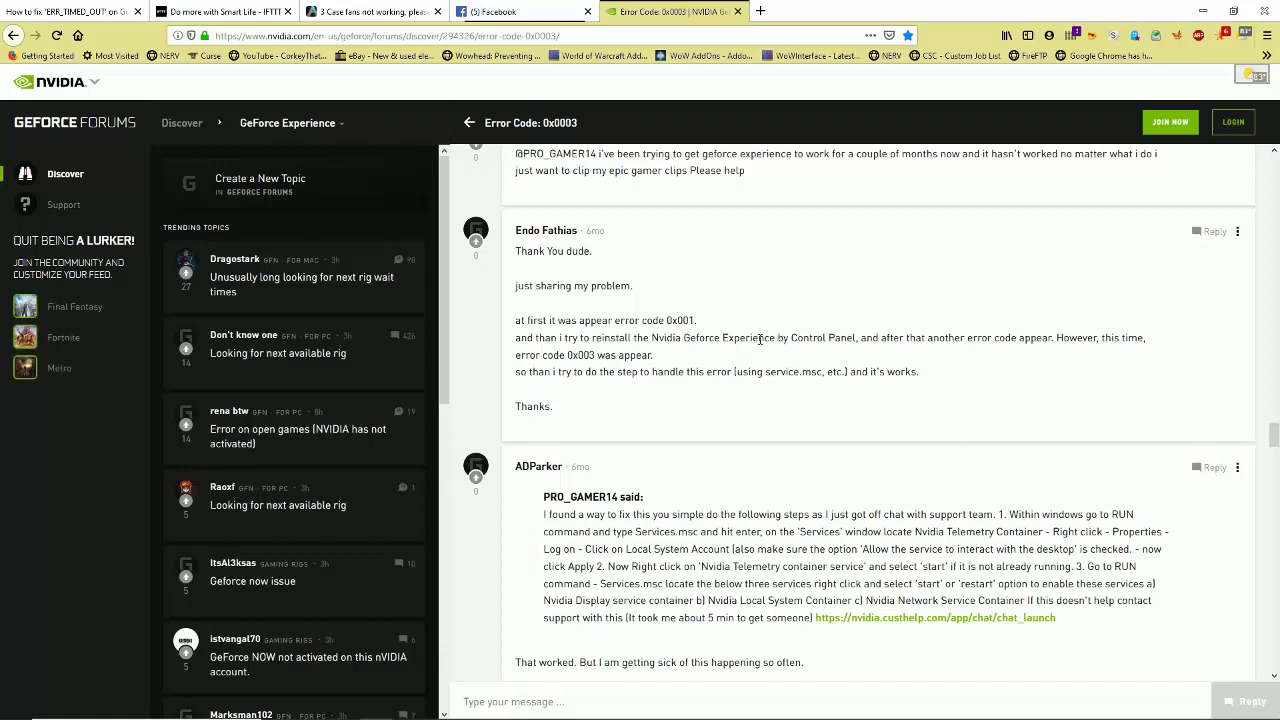
scroll(764, 338, "down", 1)
scroll(764, 338, "down", 1)
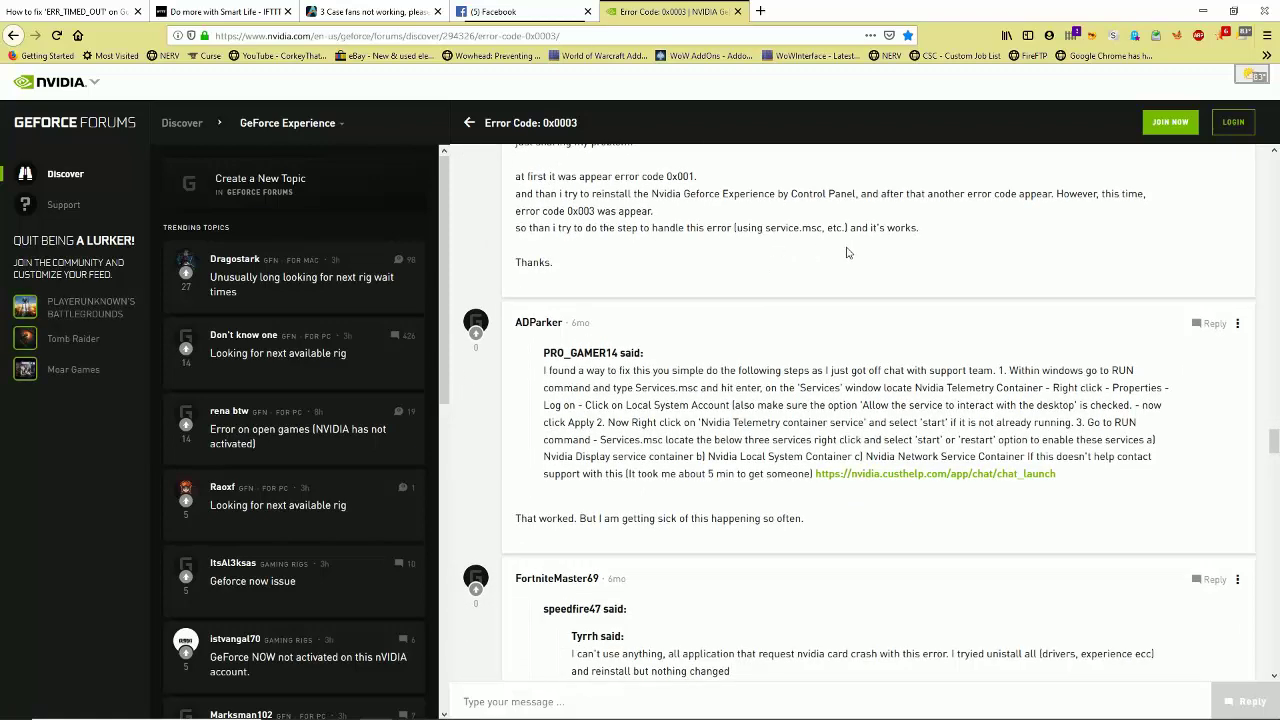
scroll(846, 252, "down", 5)
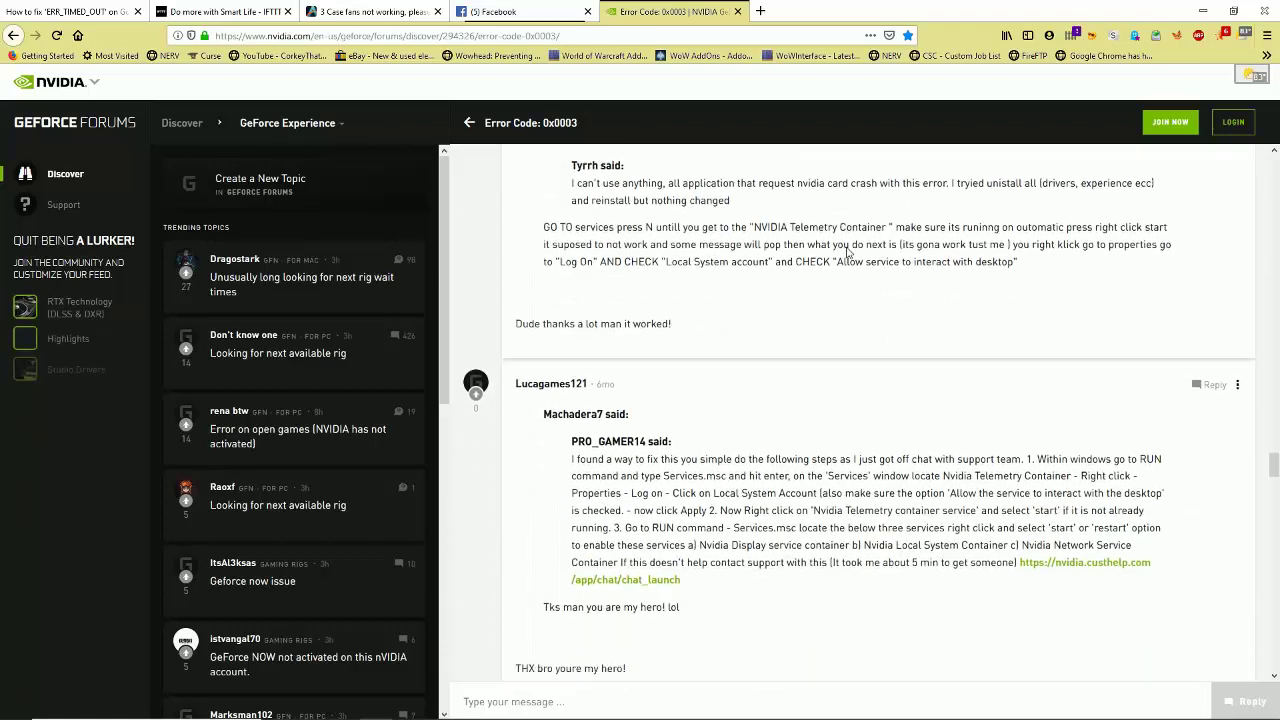
scroll(846, 252, "down", 4)
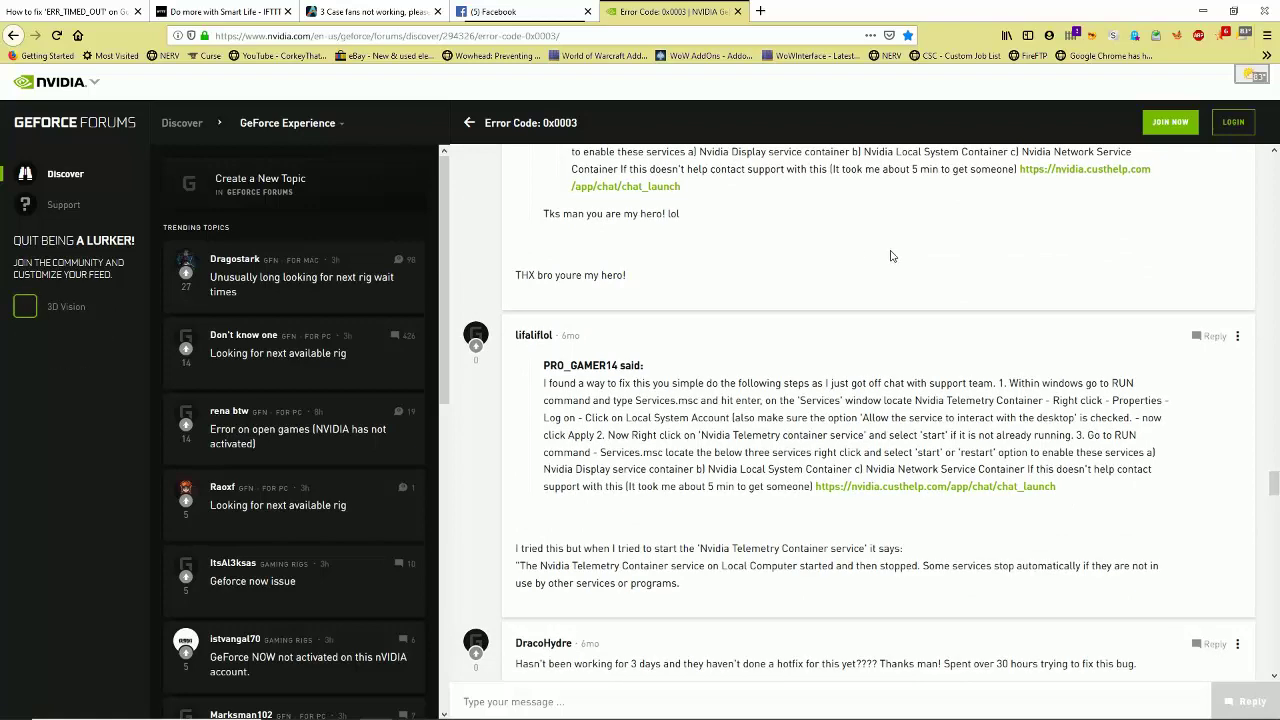
scroll(892, 256, "down", 2)
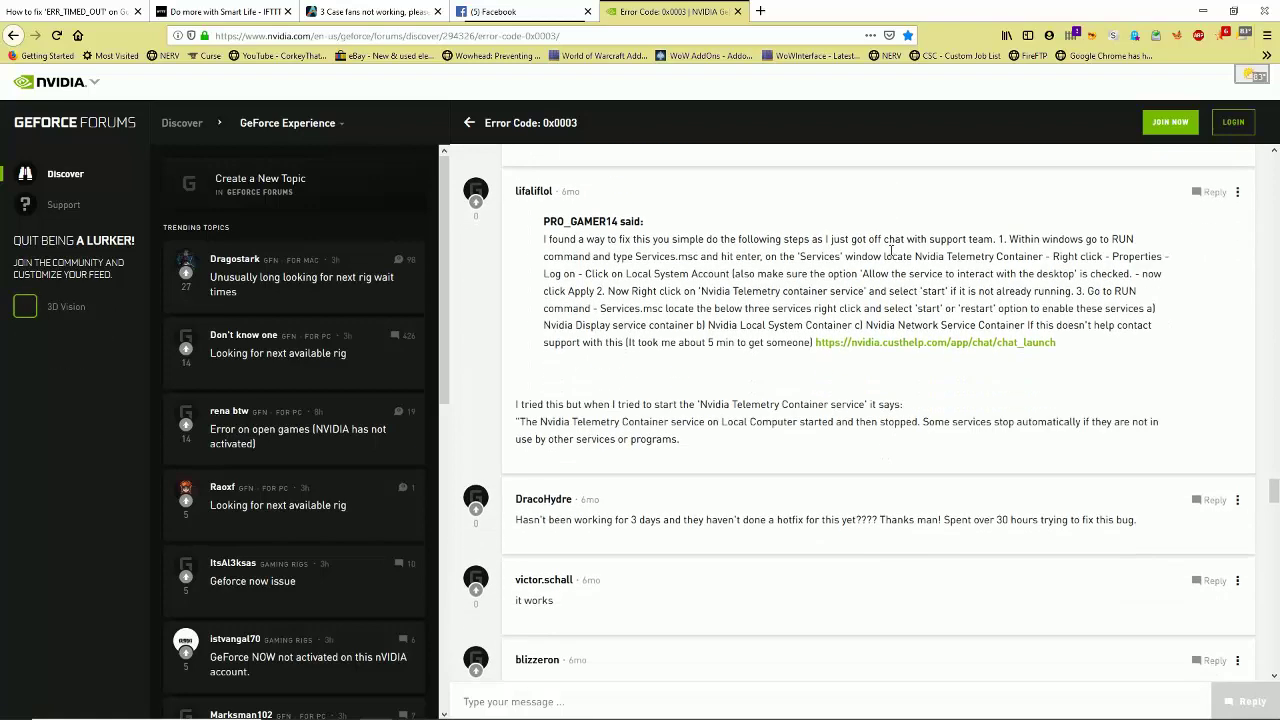
scroll(890, 250, "down", 4)
scroll(891, 253, "down", 2)
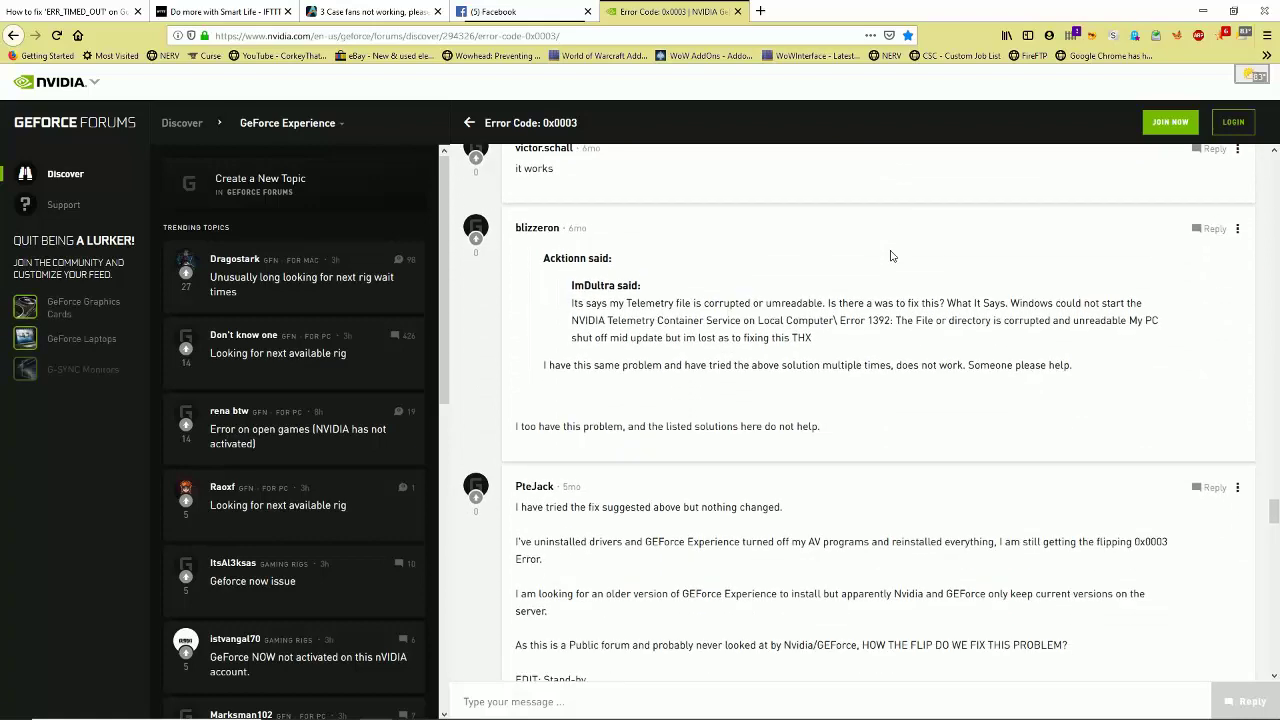
Read the full reply about clean-installing older NVIDIA drivers and GeForce Experience, including both follow-ups.
scroll(892, 256, "down", 2)
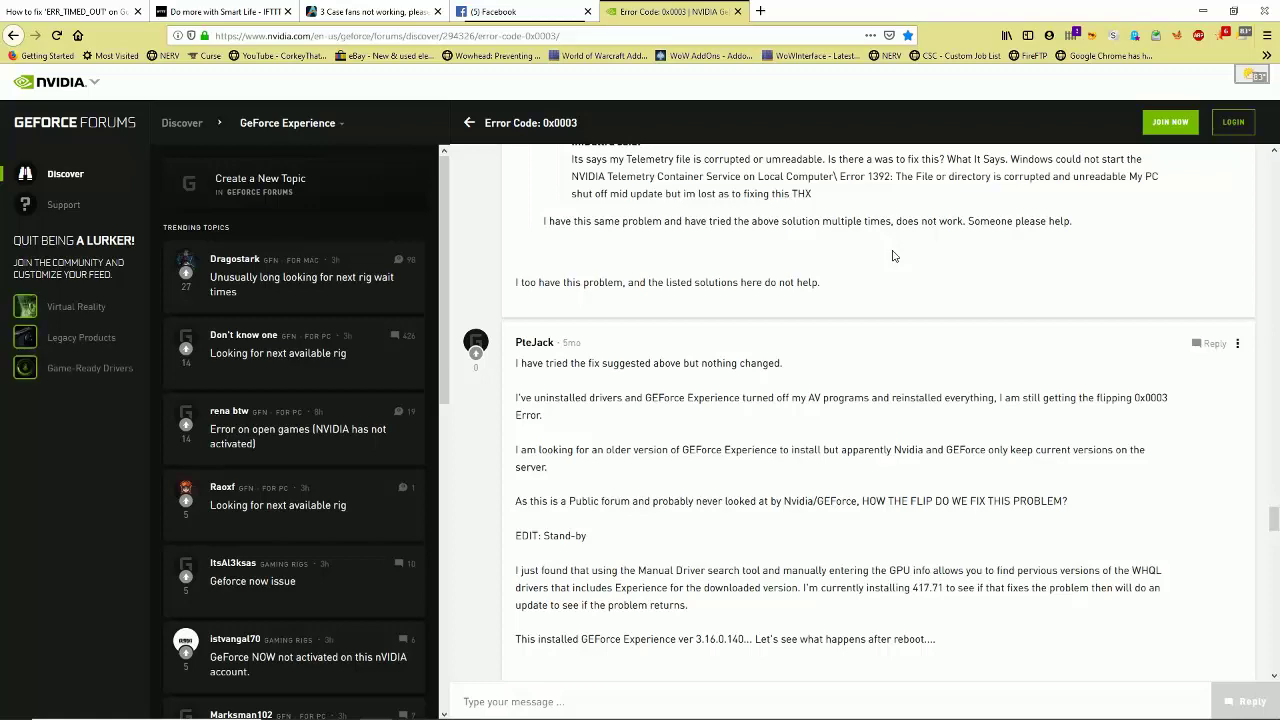
scroll(894, 256, "down", 3)
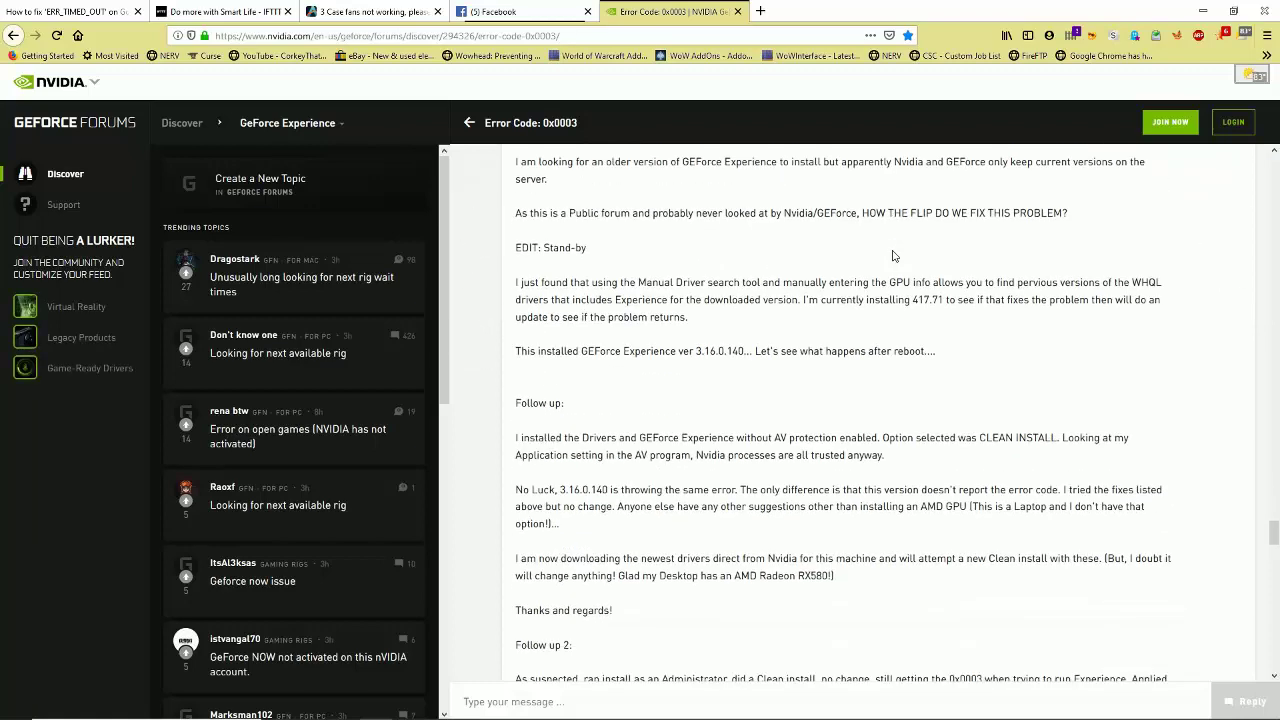
scroll(894, 256, "up", 2)
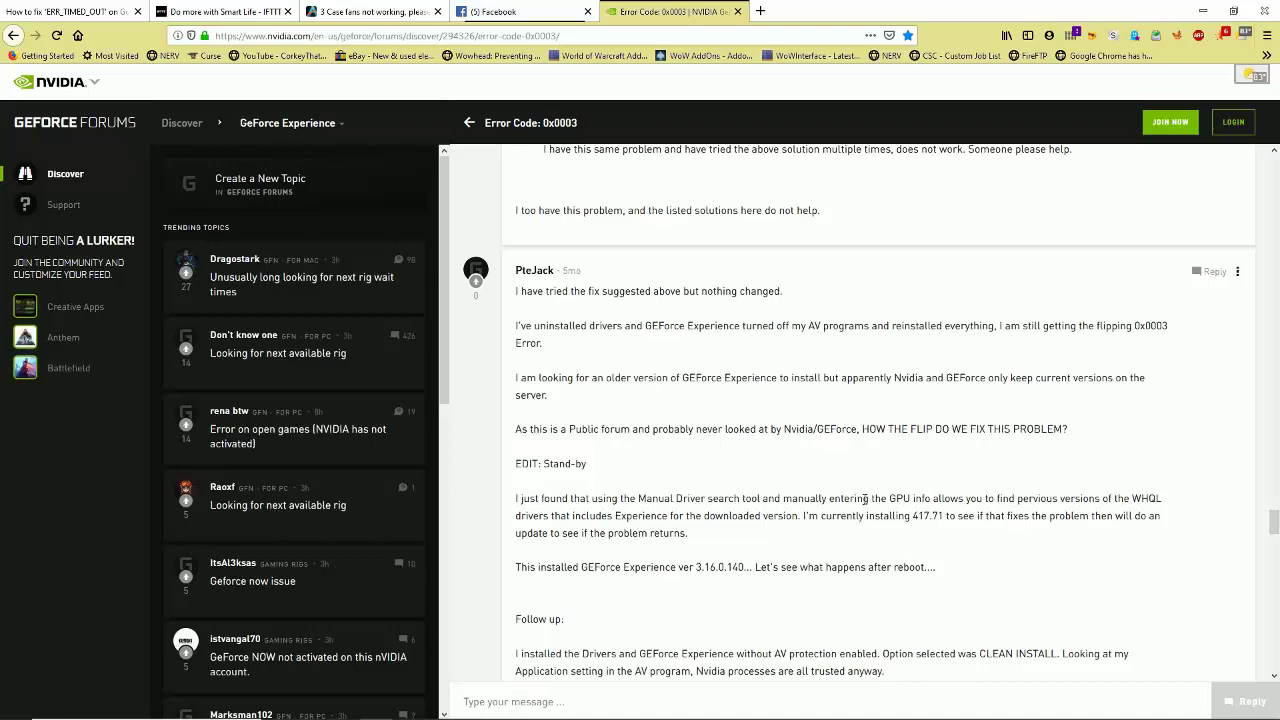
scroll(865, 500, "down", 3)
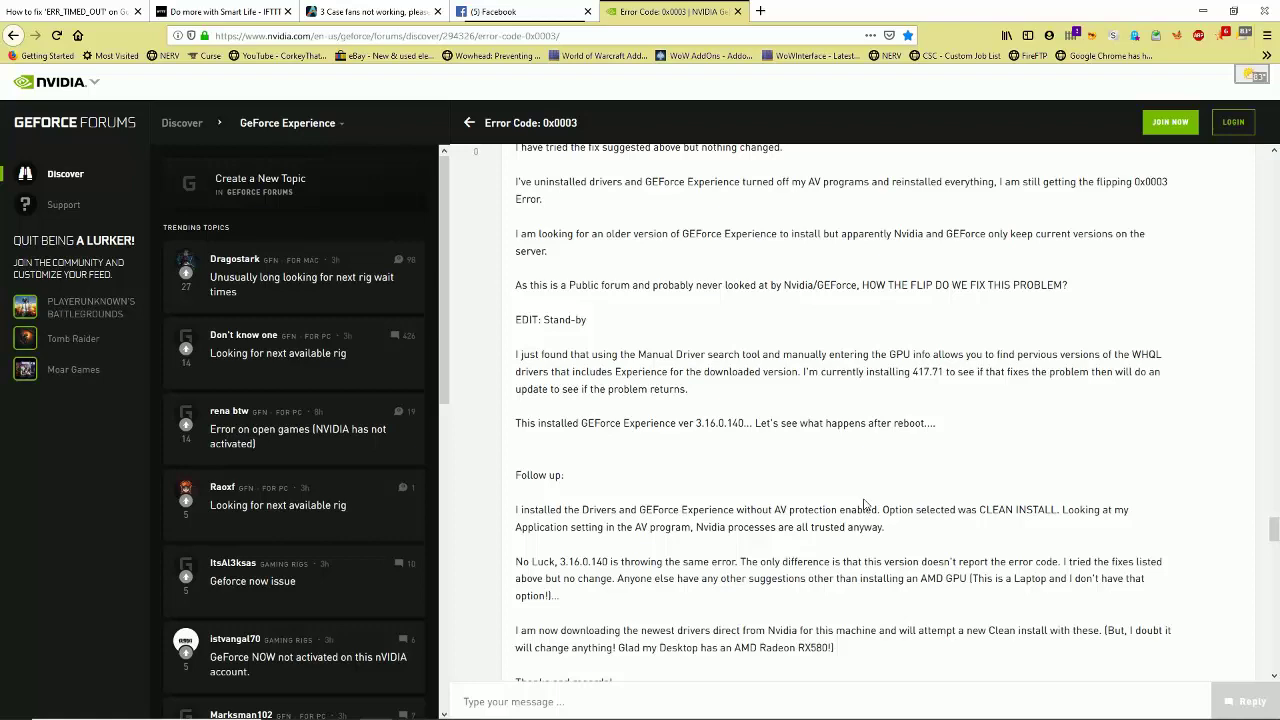
scroll(865, 505, "down", 3)
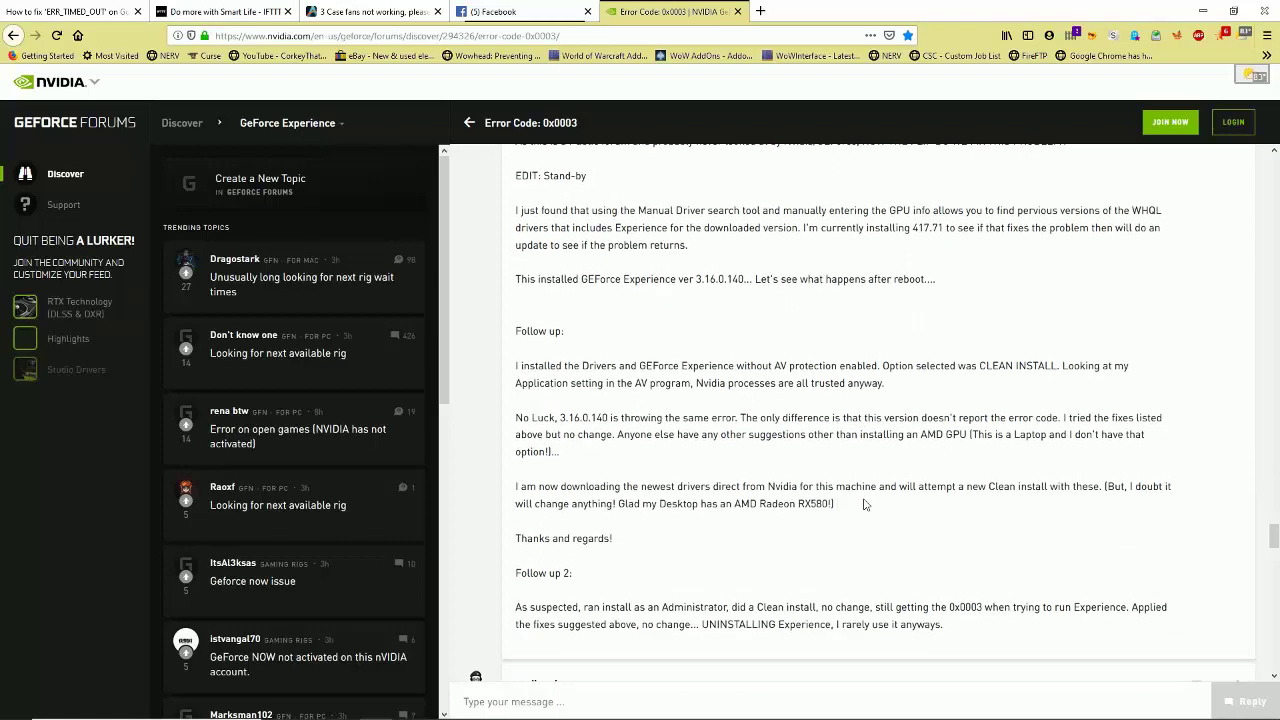
scroll(865, 505, "down", 5)
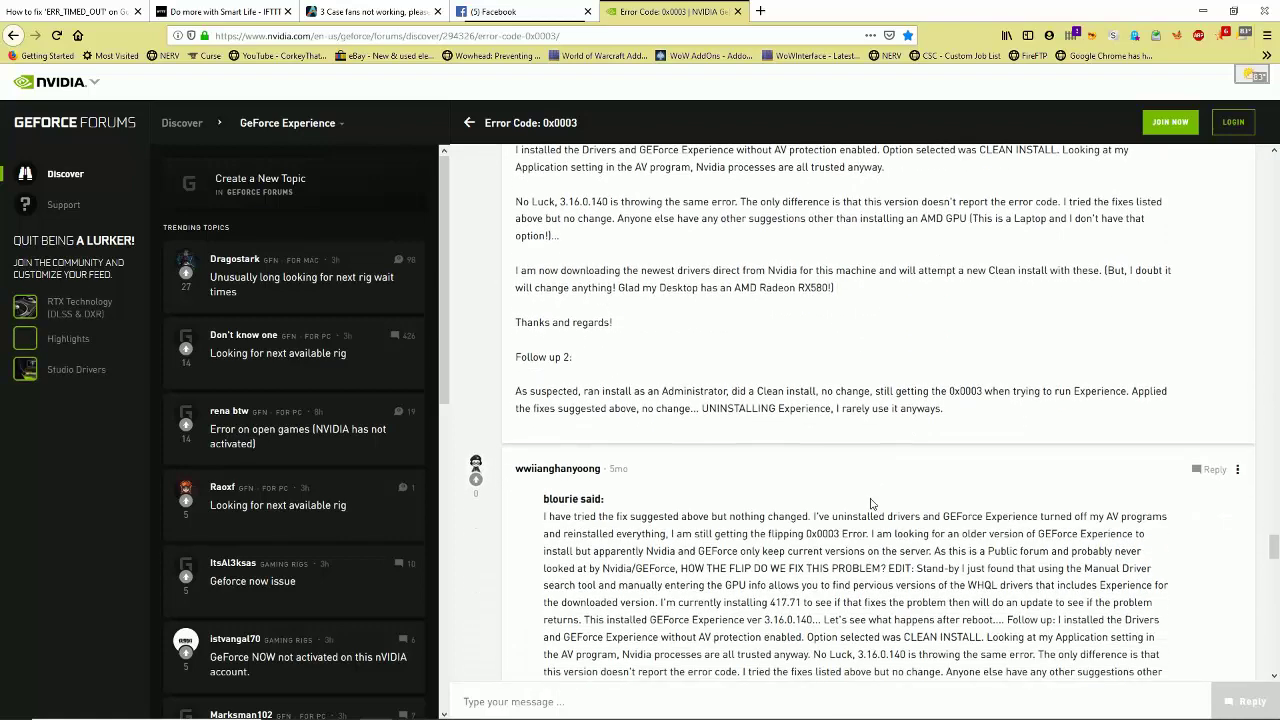
Look up GeForce_Experience_Beta_v3.19.0.107.exe in the Downloads folder, view its available run commands, and close the folder window.
key("super+r")
key("super+e")
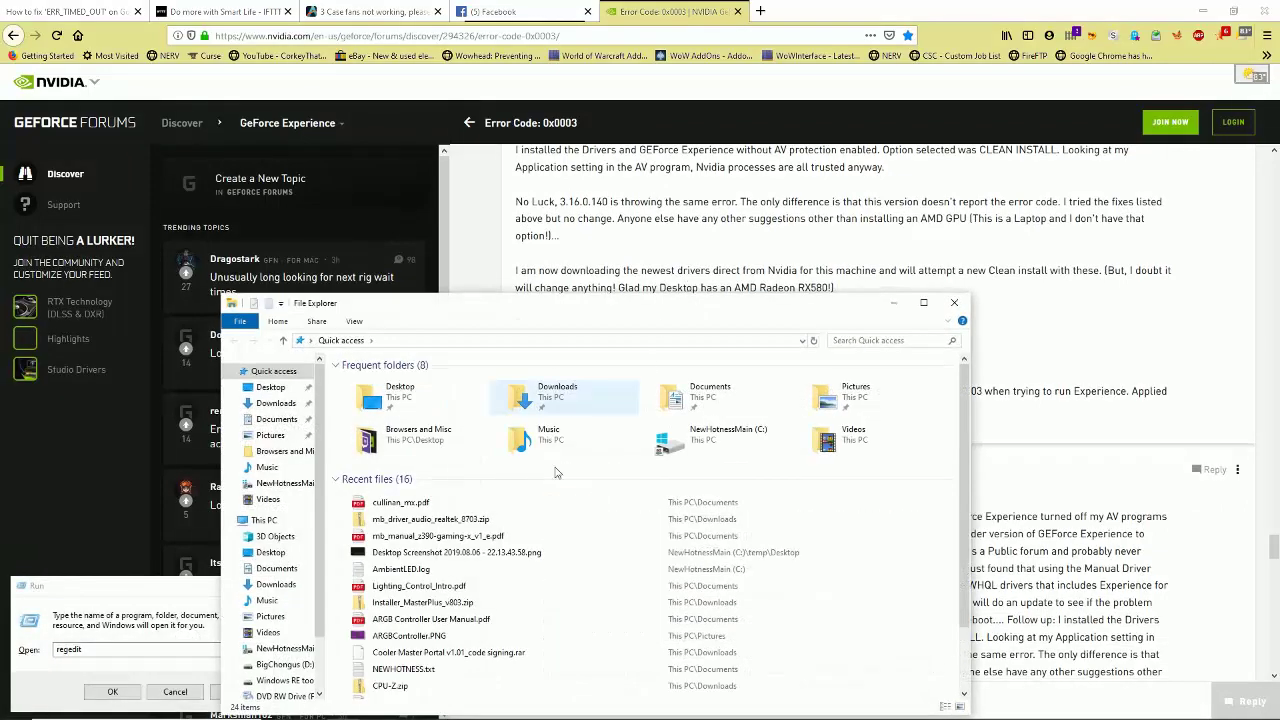
left_click(176, 691)
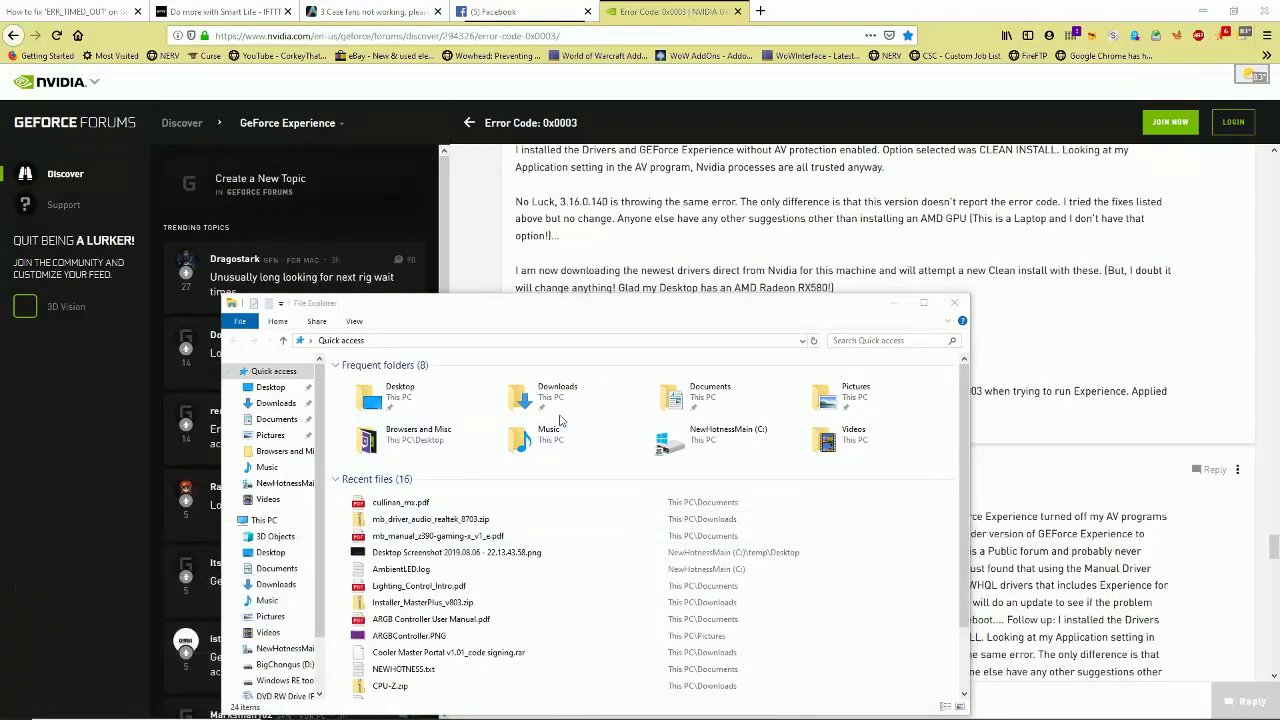
double_click(580, 407)
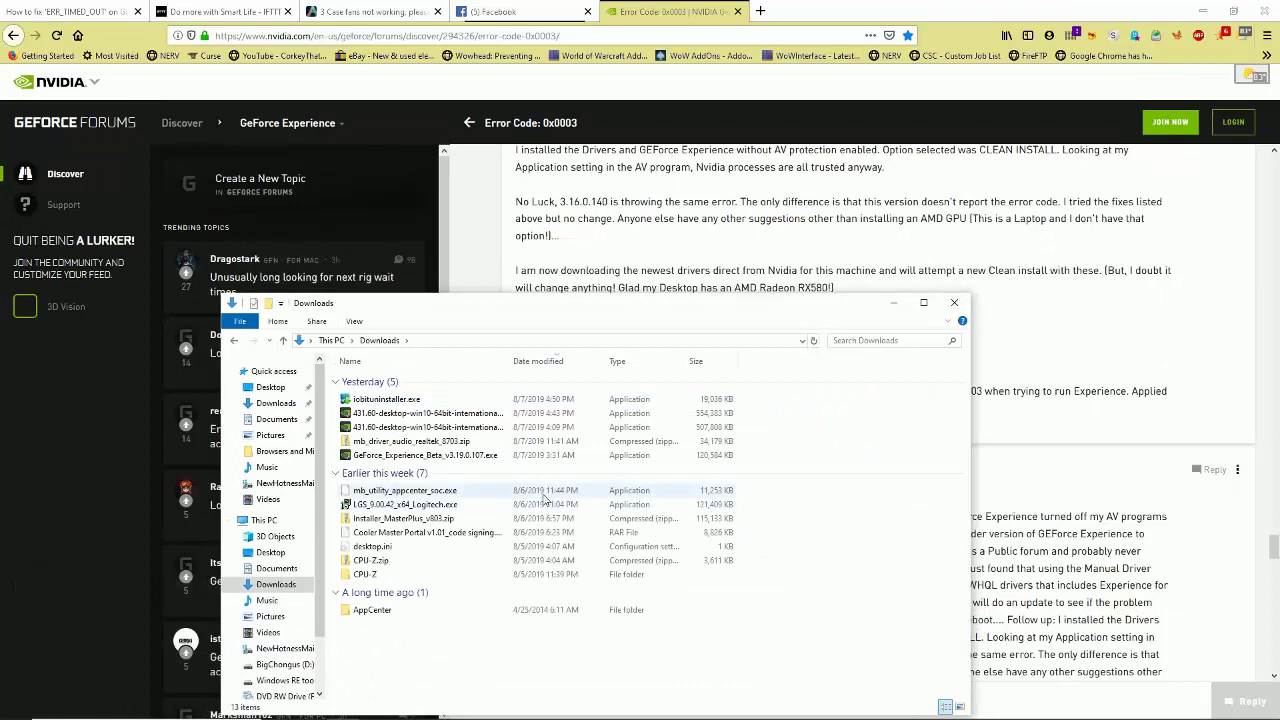
right_click(492, 457)
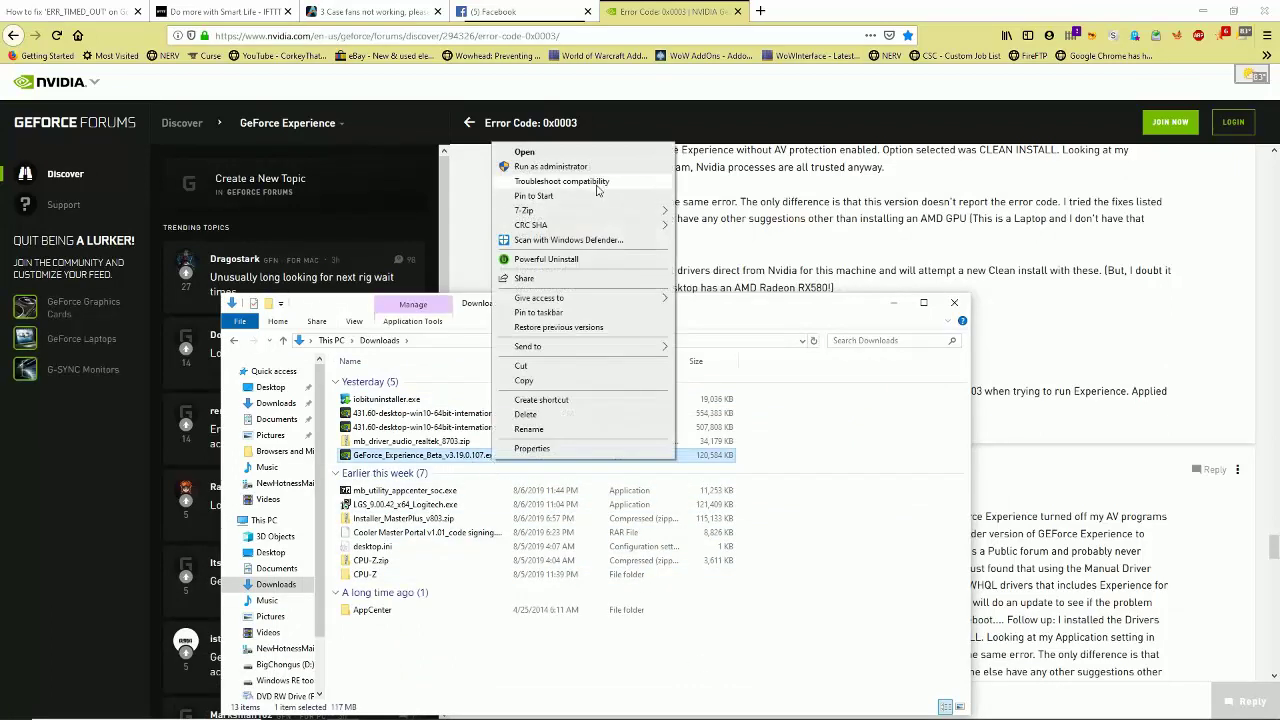
left_click(764, 502)
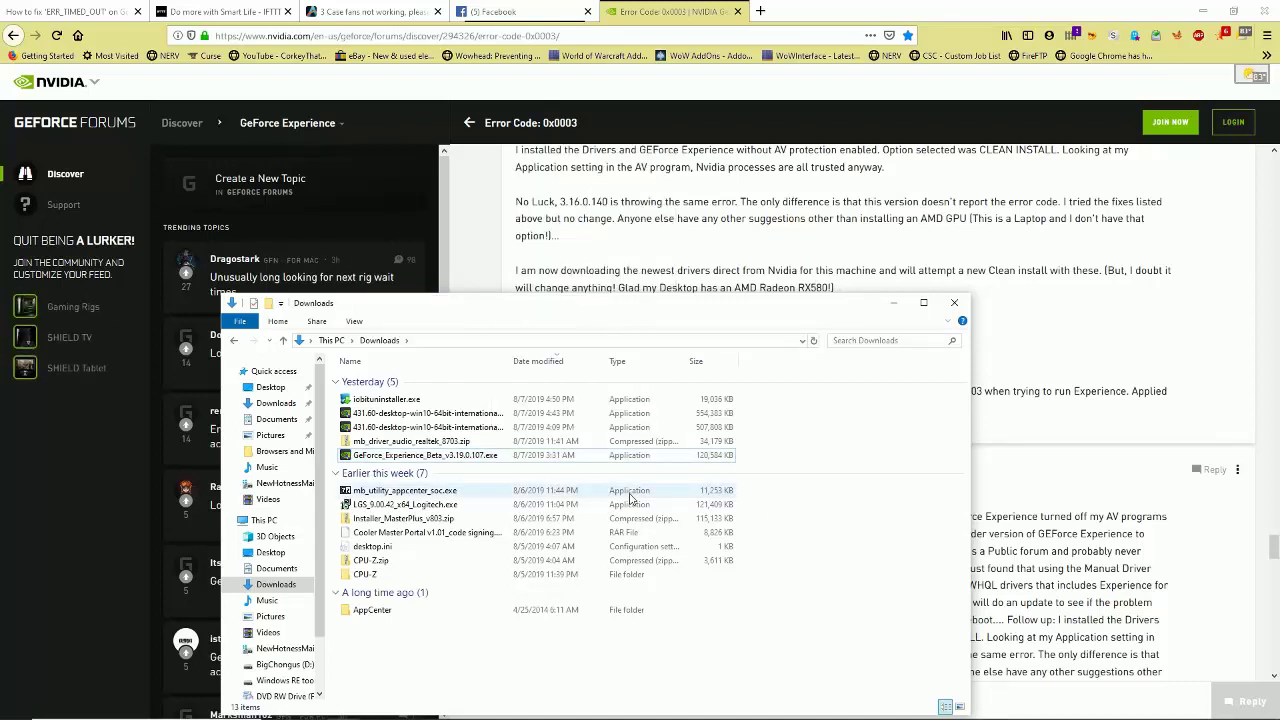
right_click(512, 457)
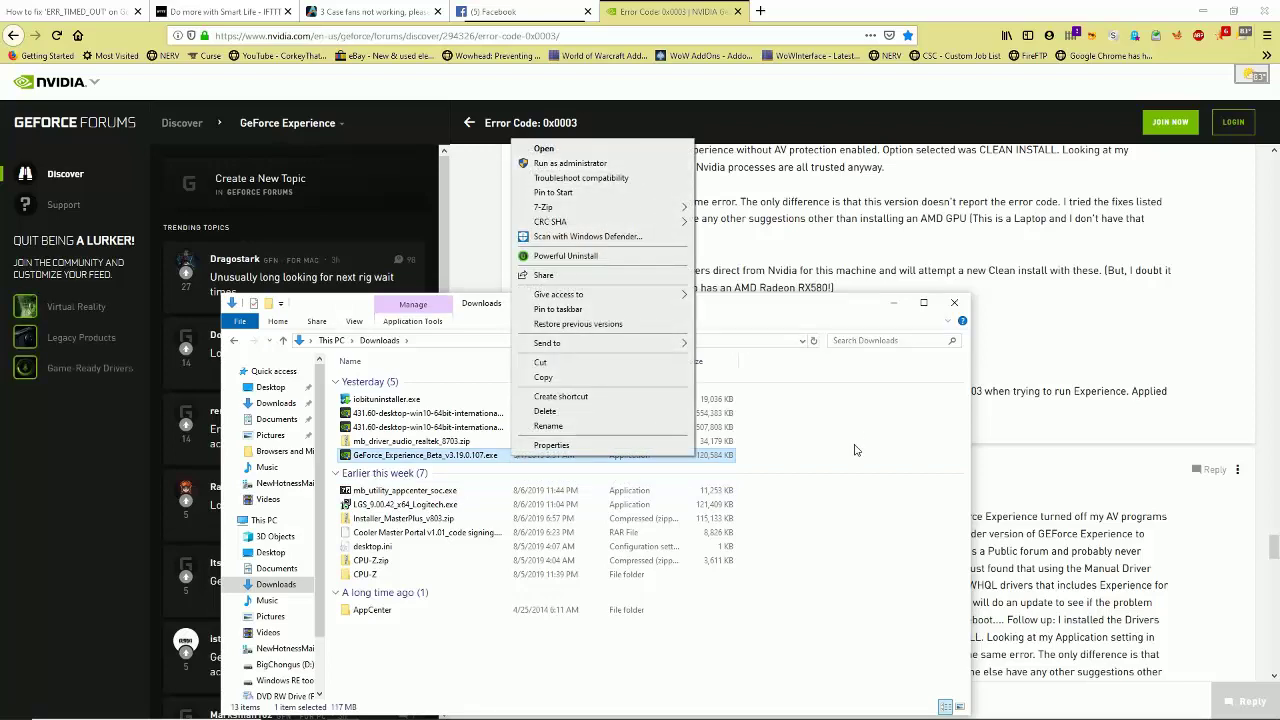
left_click(852, 316)
left_click(954, 302)
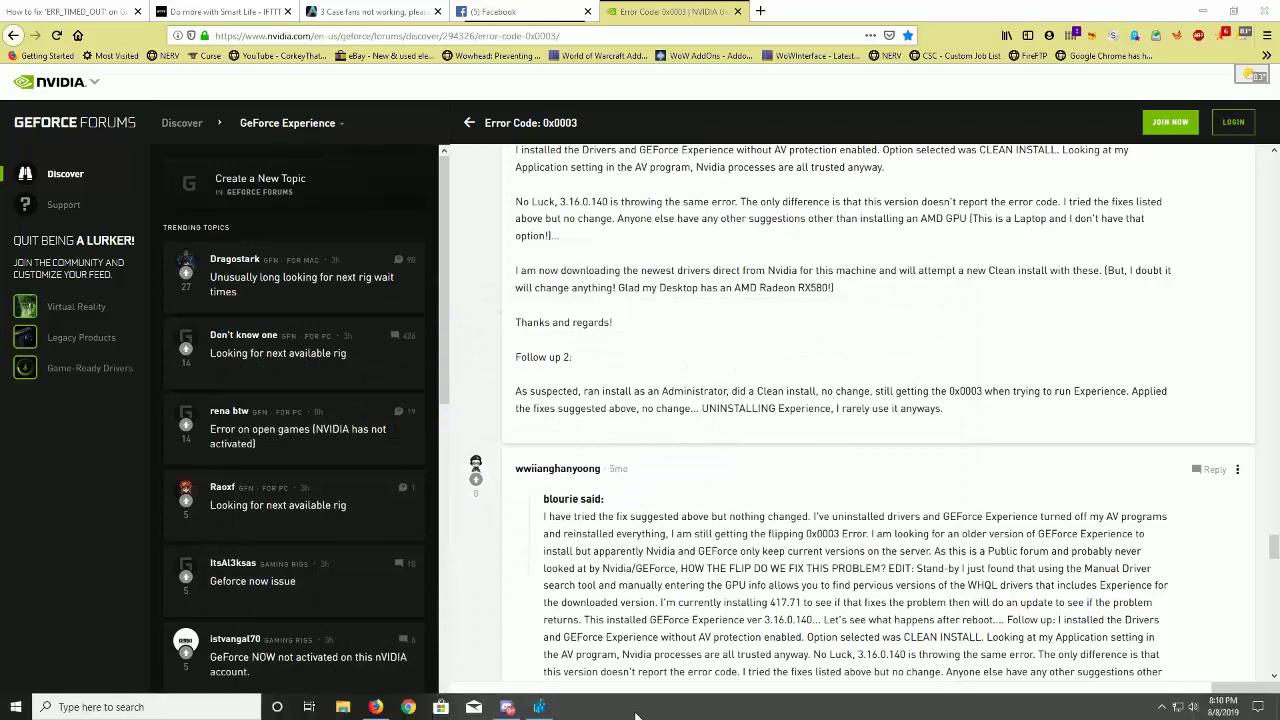
Open Task Manager's detailed process list and inspect the commands available for an NVIDIA Share.exe process.
right_click(634, 706)
left_click(674, 648)
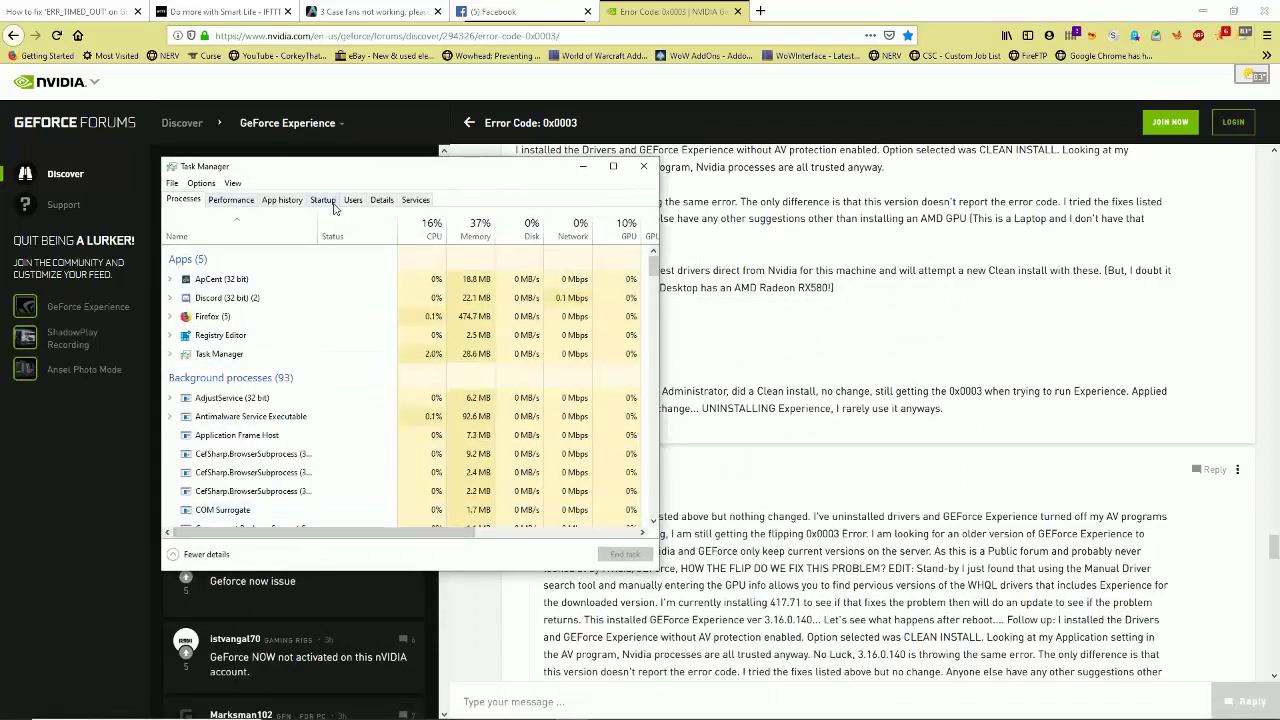
left_click(382, 200)
scroll(334, 292, "down", 20)
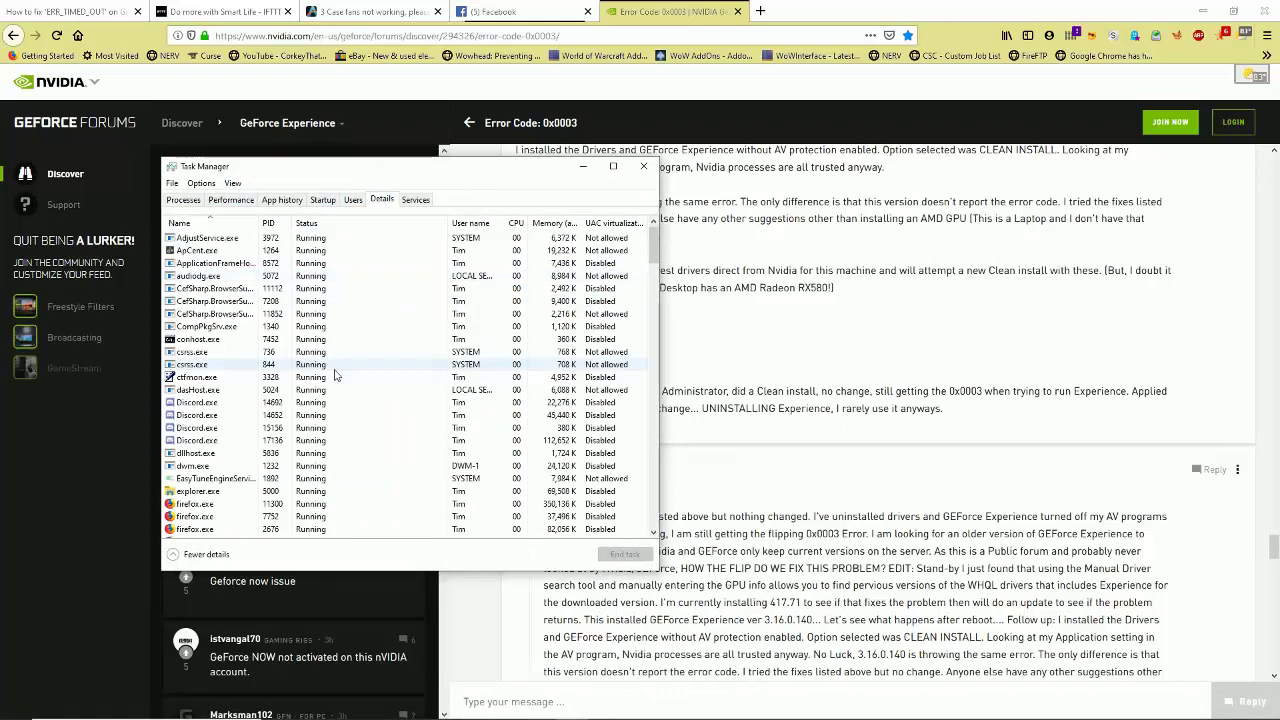
left_click(281, 355)
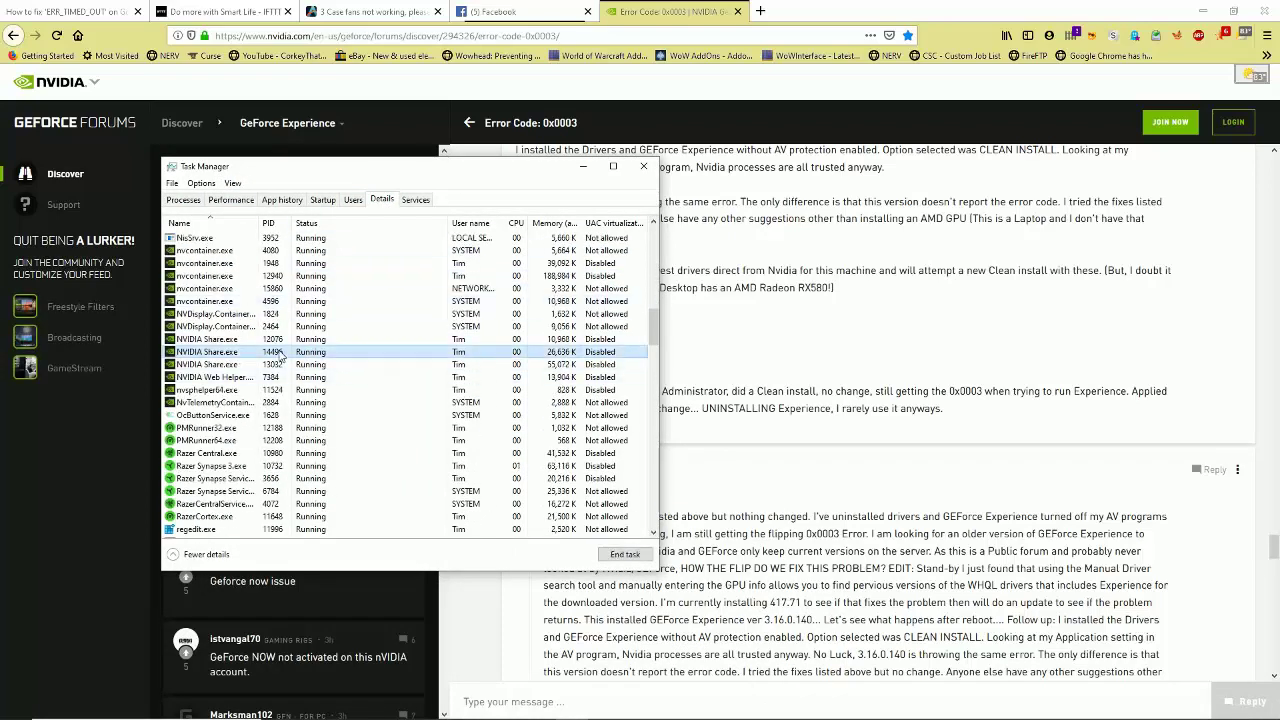
right_click(298, 353)
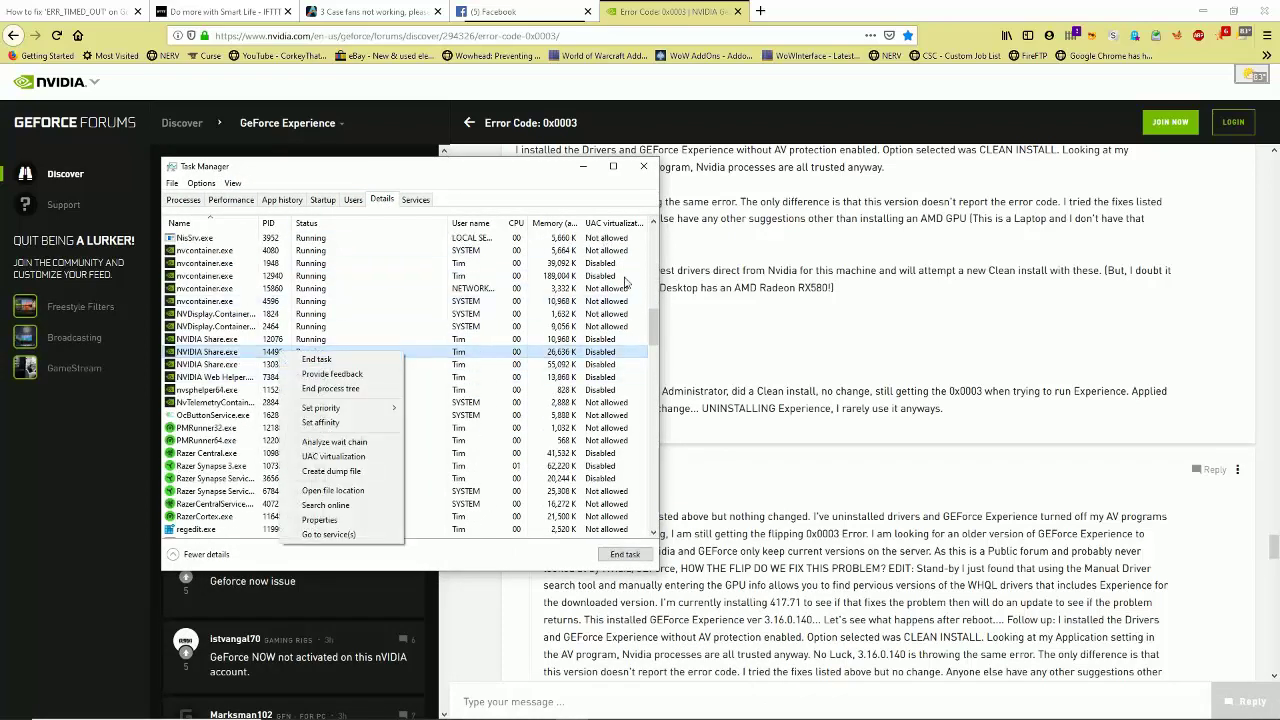
left_click(620, 341)
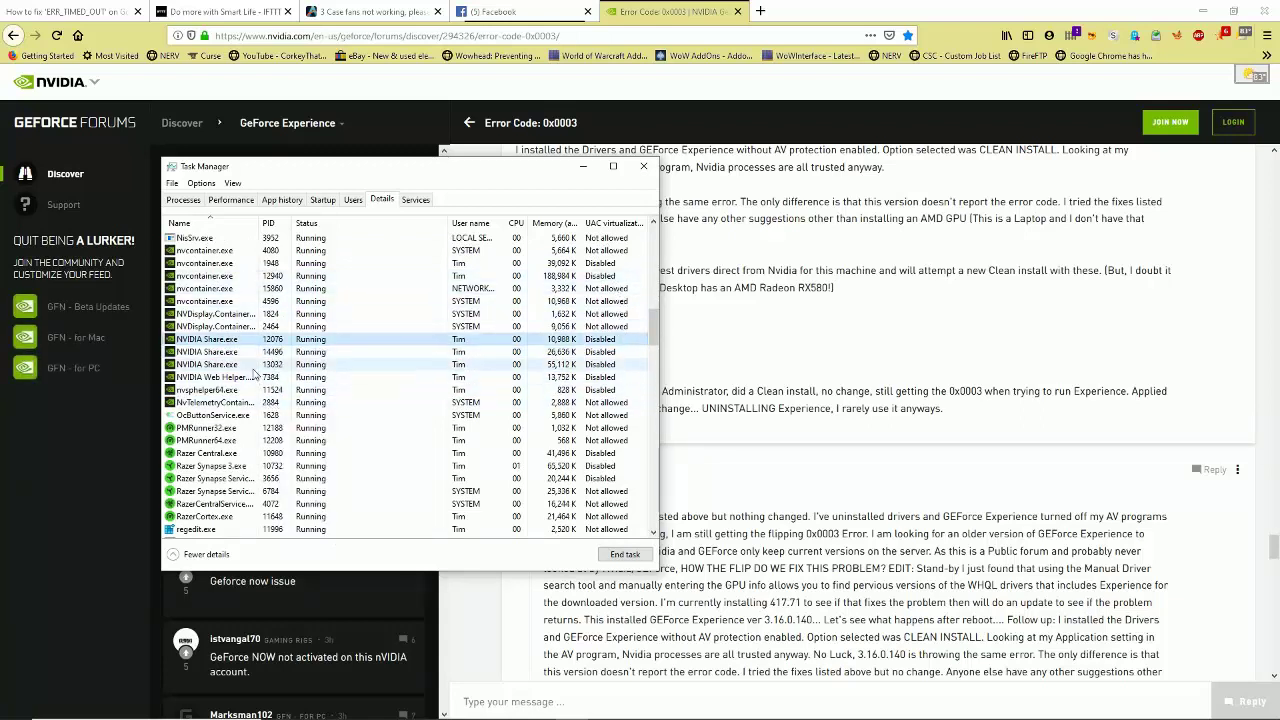
Examine the other NVIDIA Share.exe and NVDisplay.Container processes and their UAC virtualization, then close Task Manager.
left_click(242, 354)
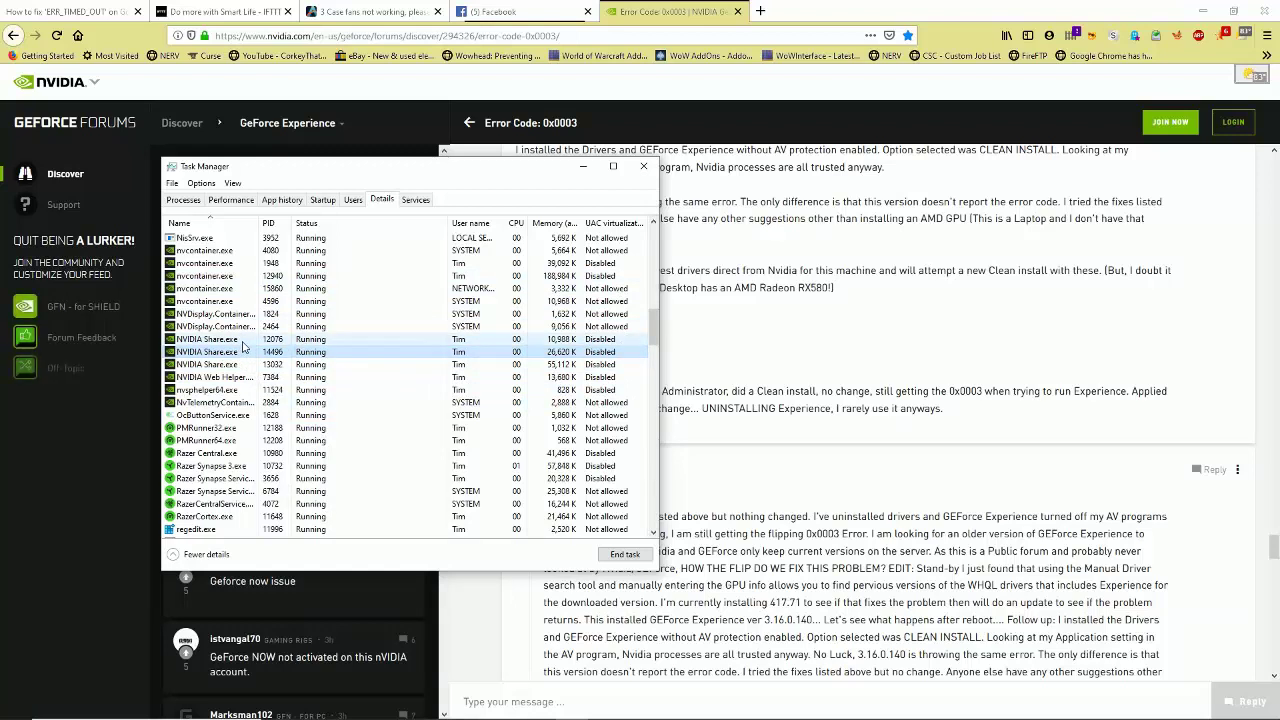
left_click(258, 343)
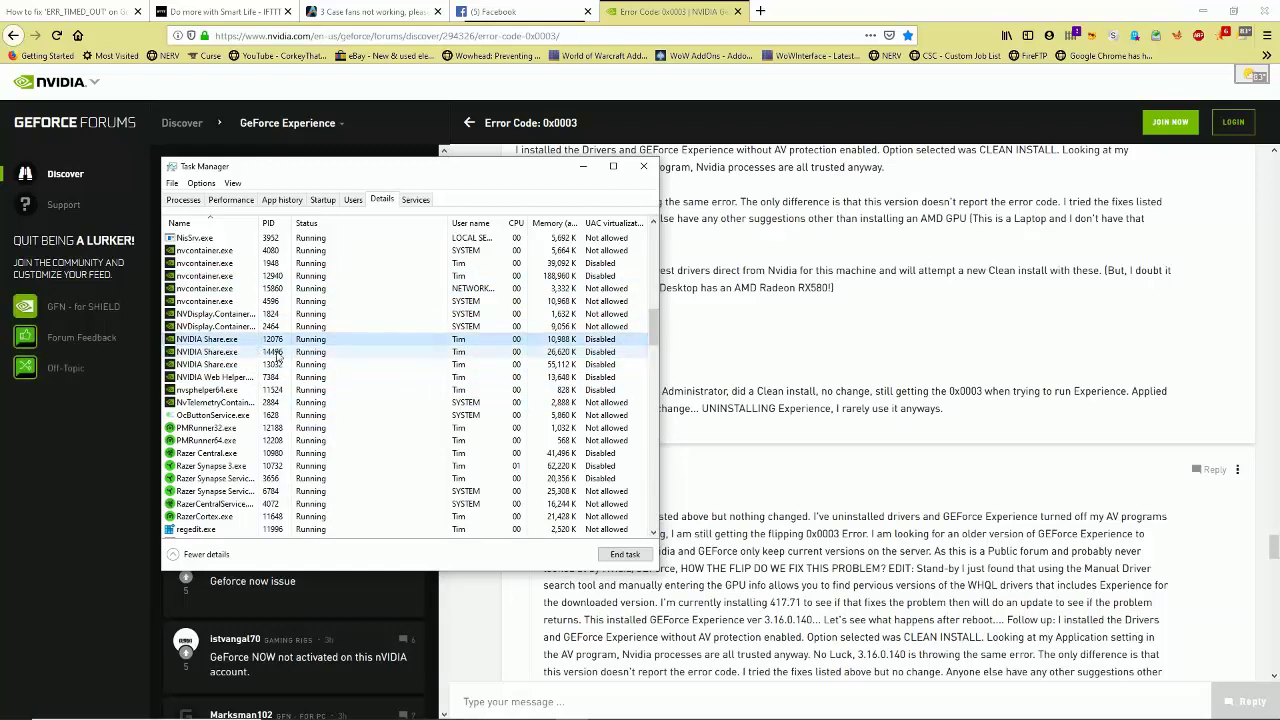
right_click(586, 341)
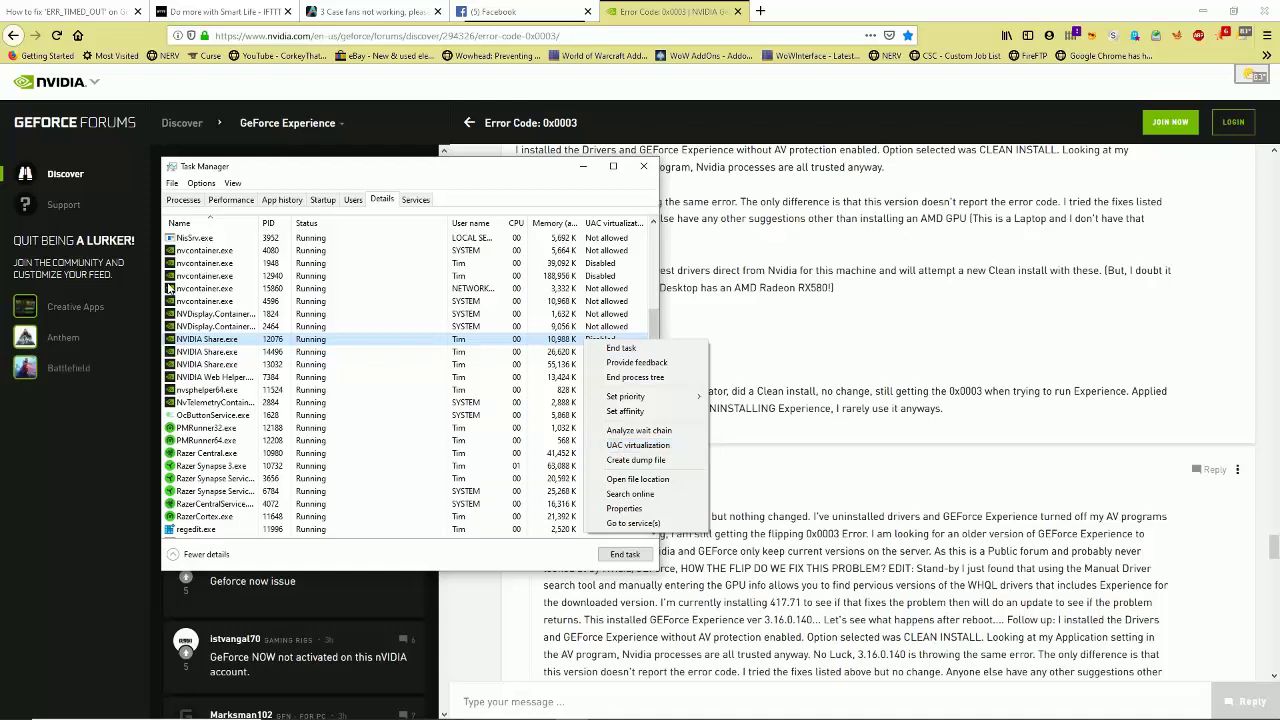
left_click(330, 316)
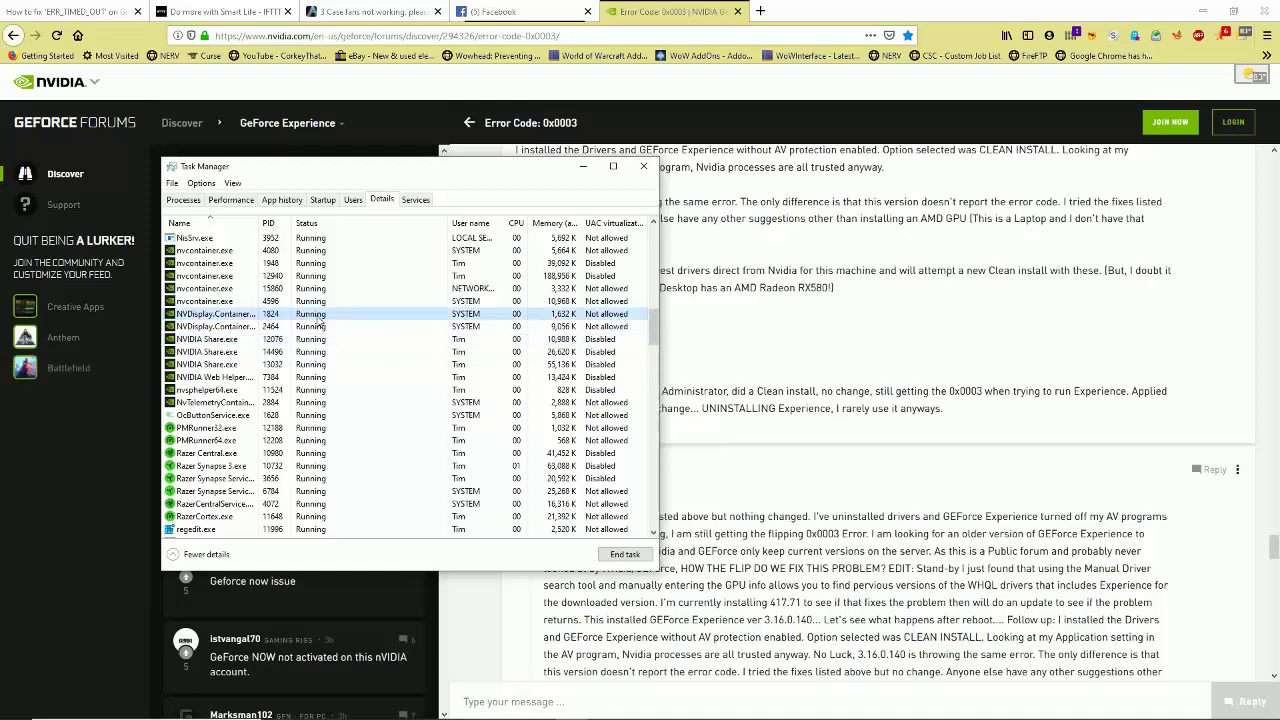
left_click(642, 170)
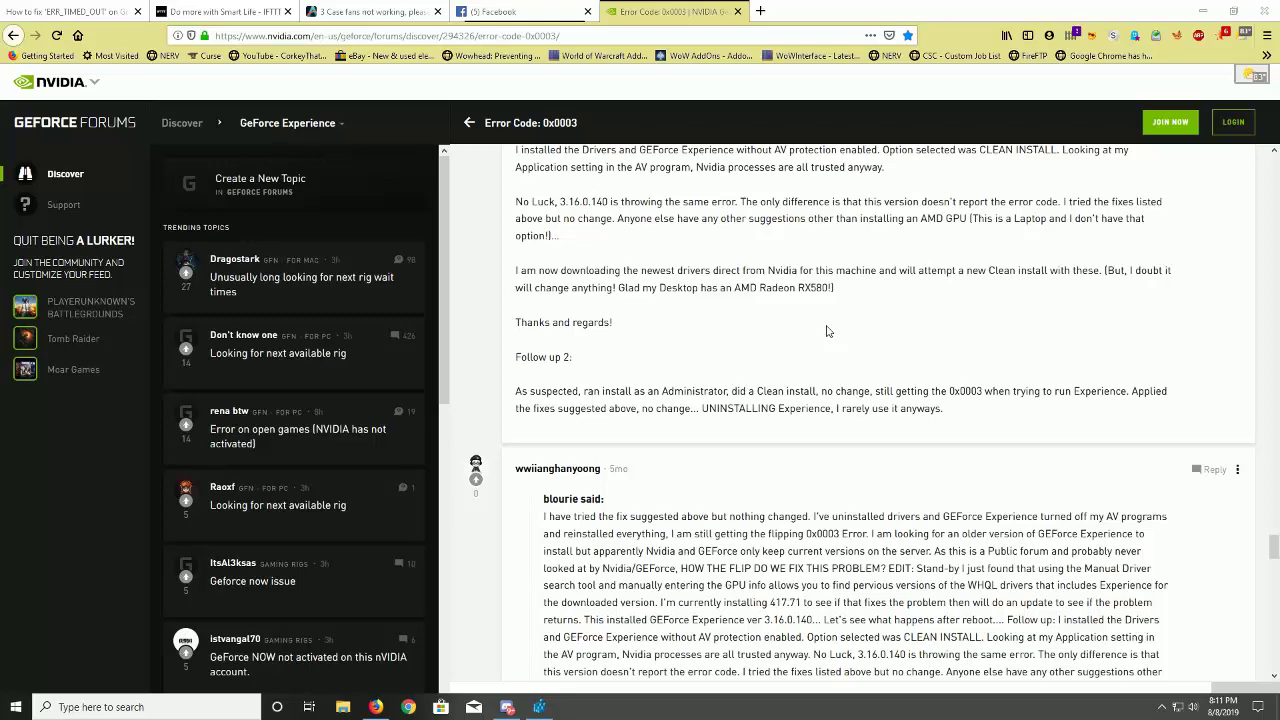
Launch BCUninstaller with permission to make changes and enlarge its window to full screen.
key("super")
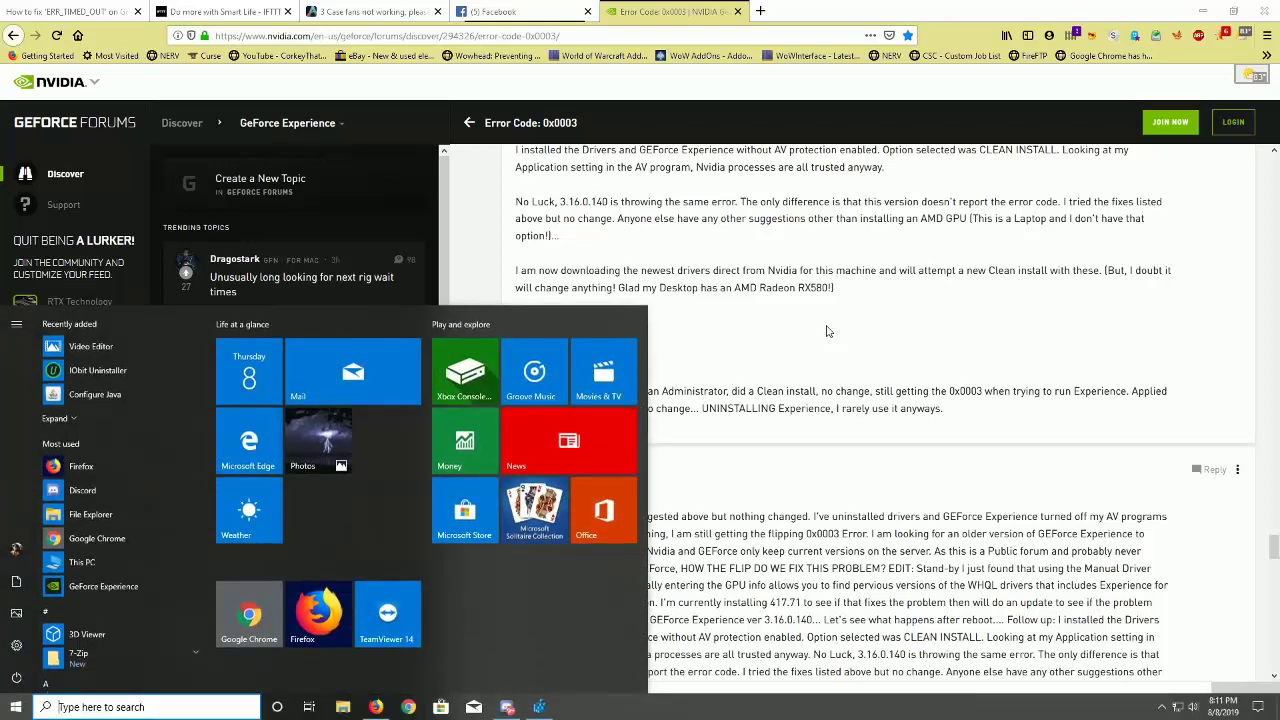
type("b")
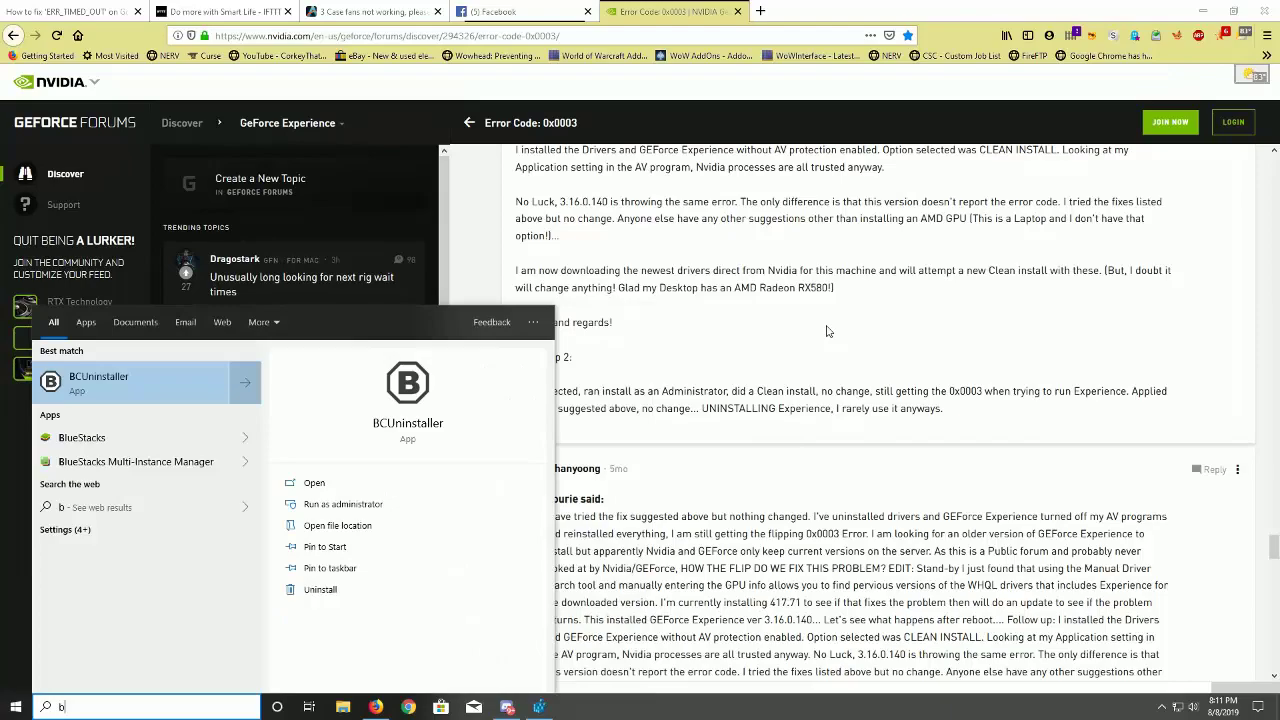
left_click(168, 387)
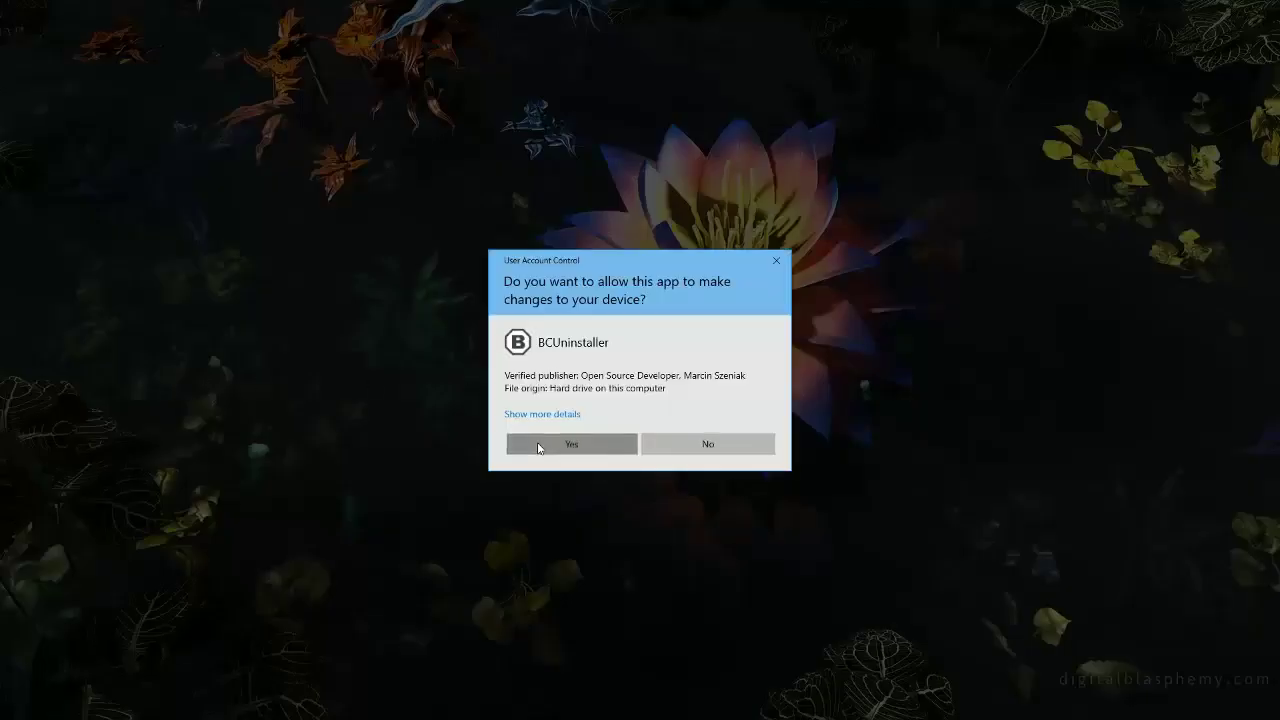
left_click(537, 447)
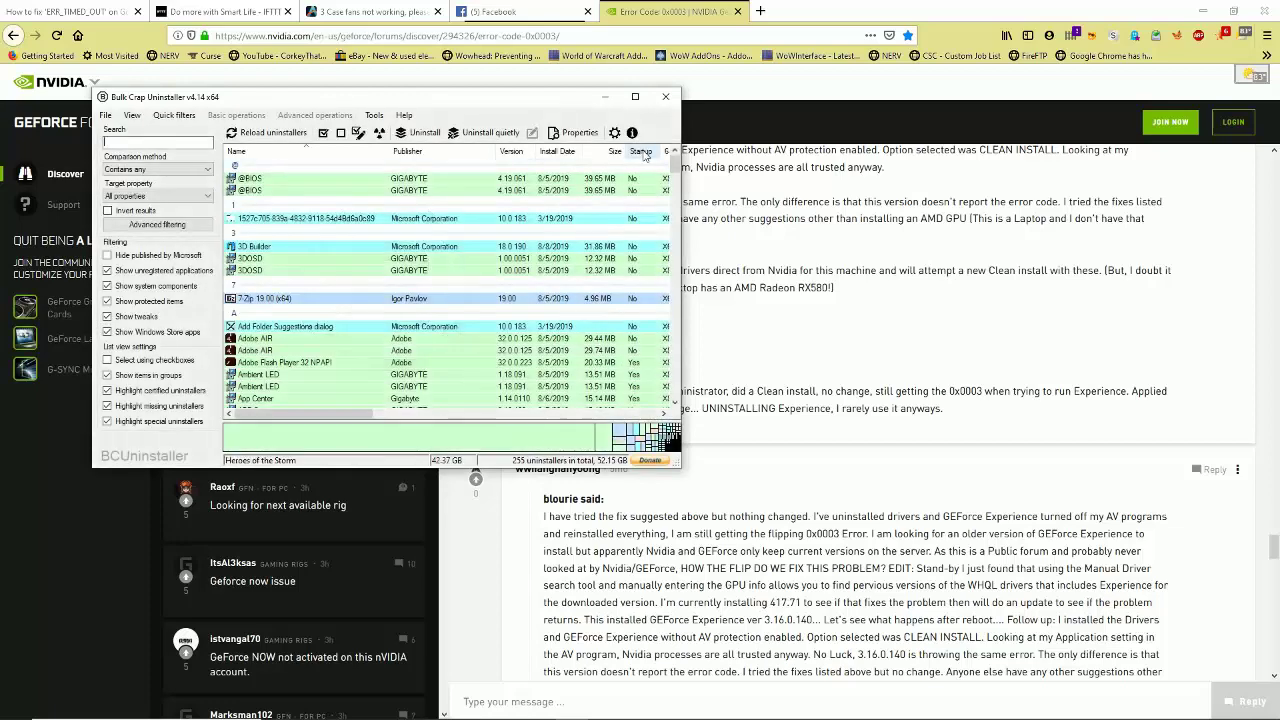
left_click(635, 97)
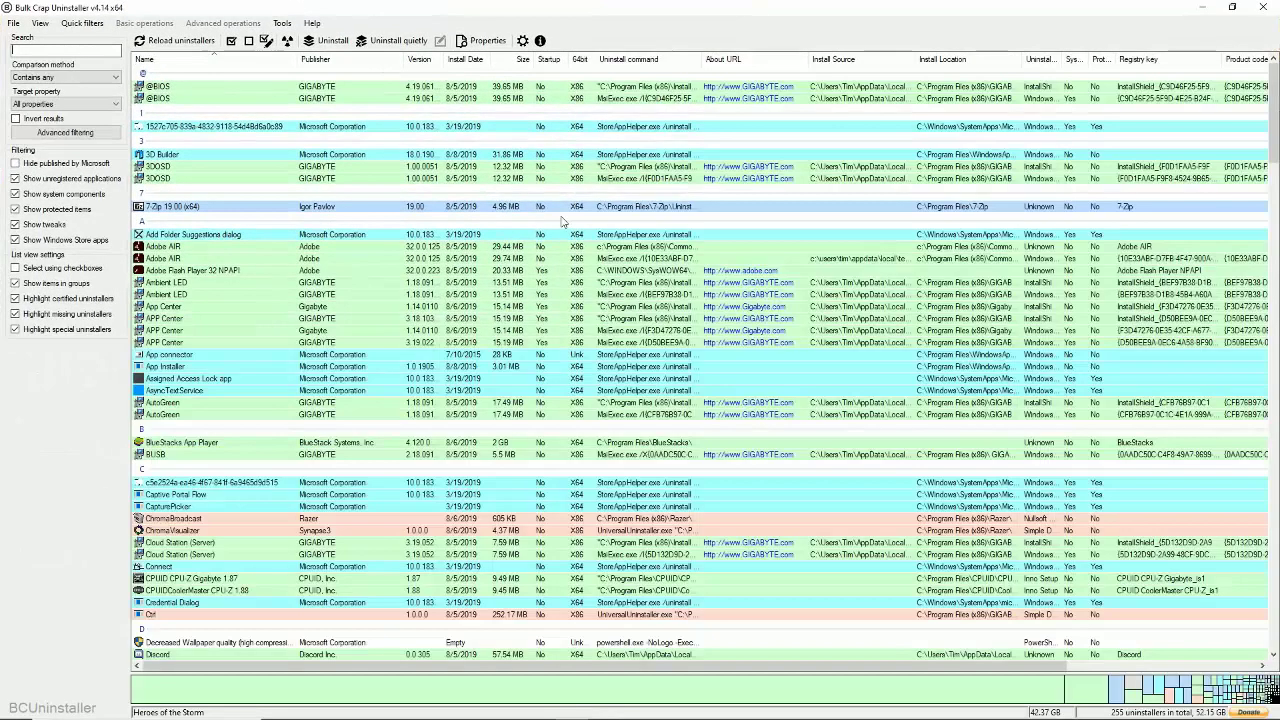
Examine the NVIDIA Corporation entries in the list of installed programs, and close the uninstaller.
scroll(433, 378, "down", 3)
scroll(433, 378, "down", 4)
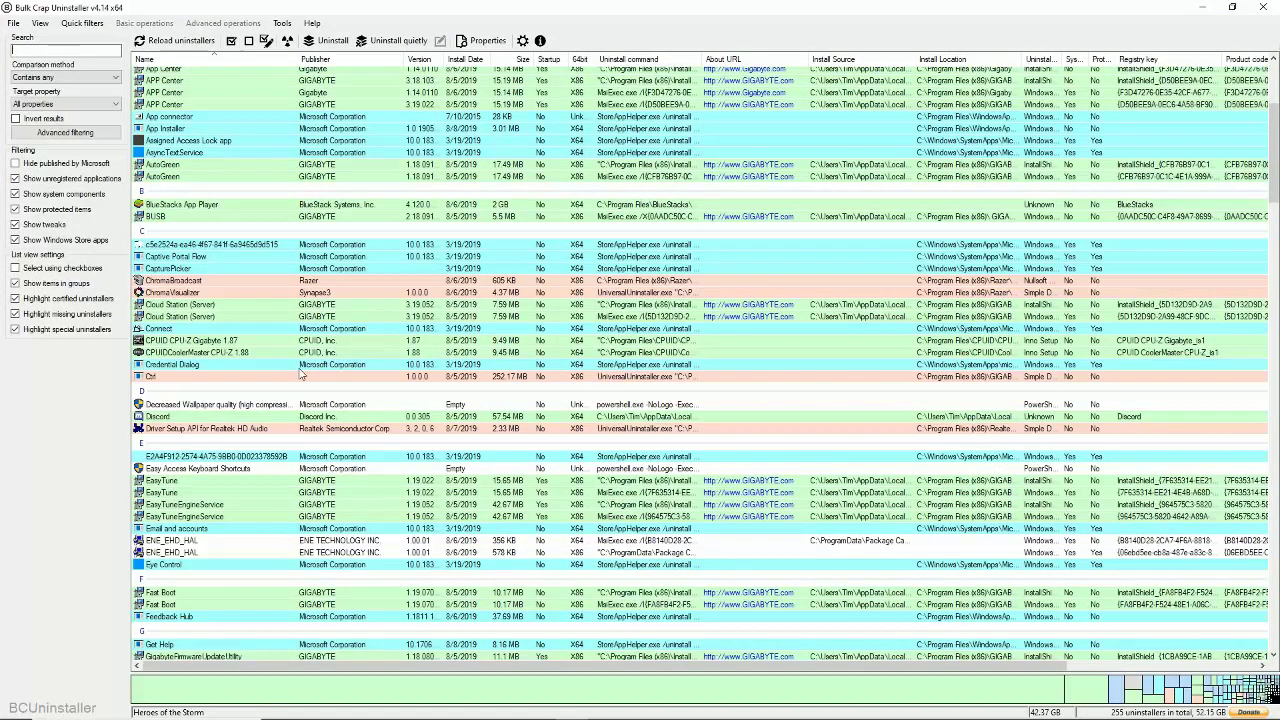
scroll(300, 373, "down", 20)
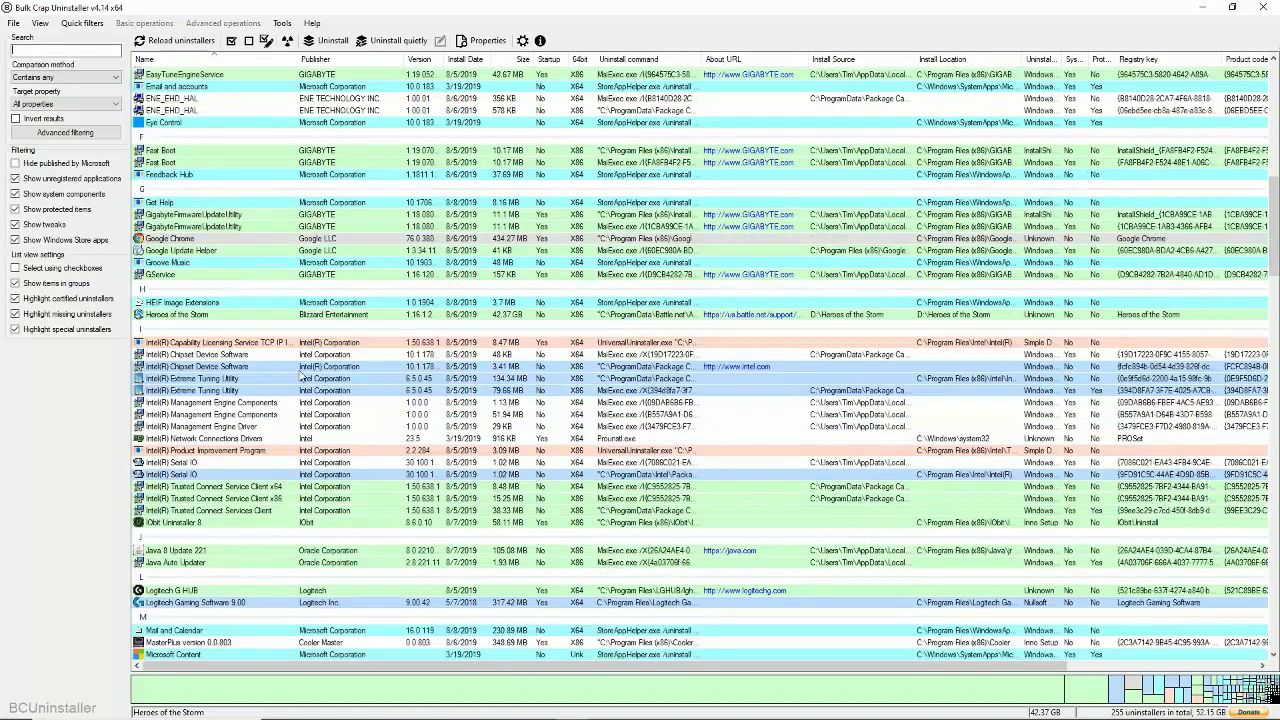
scroll(300, 373, "down", 15)
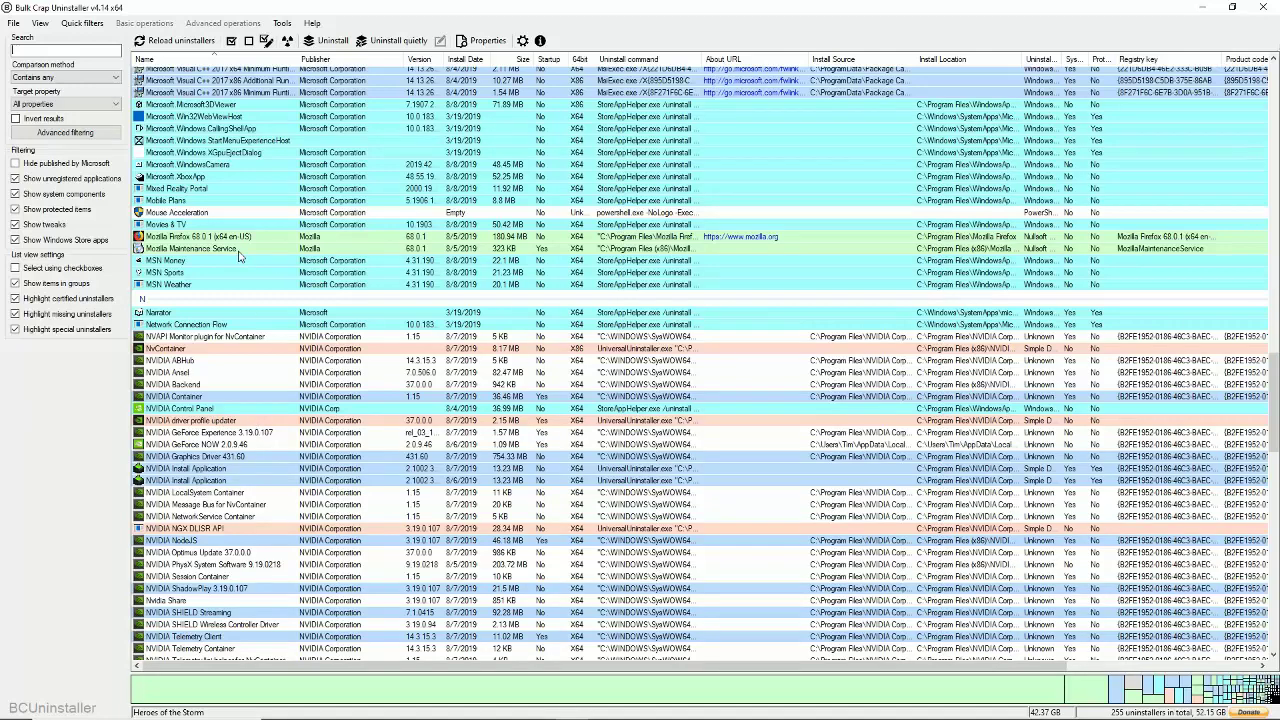
scroll(289, 456, "up", 1)
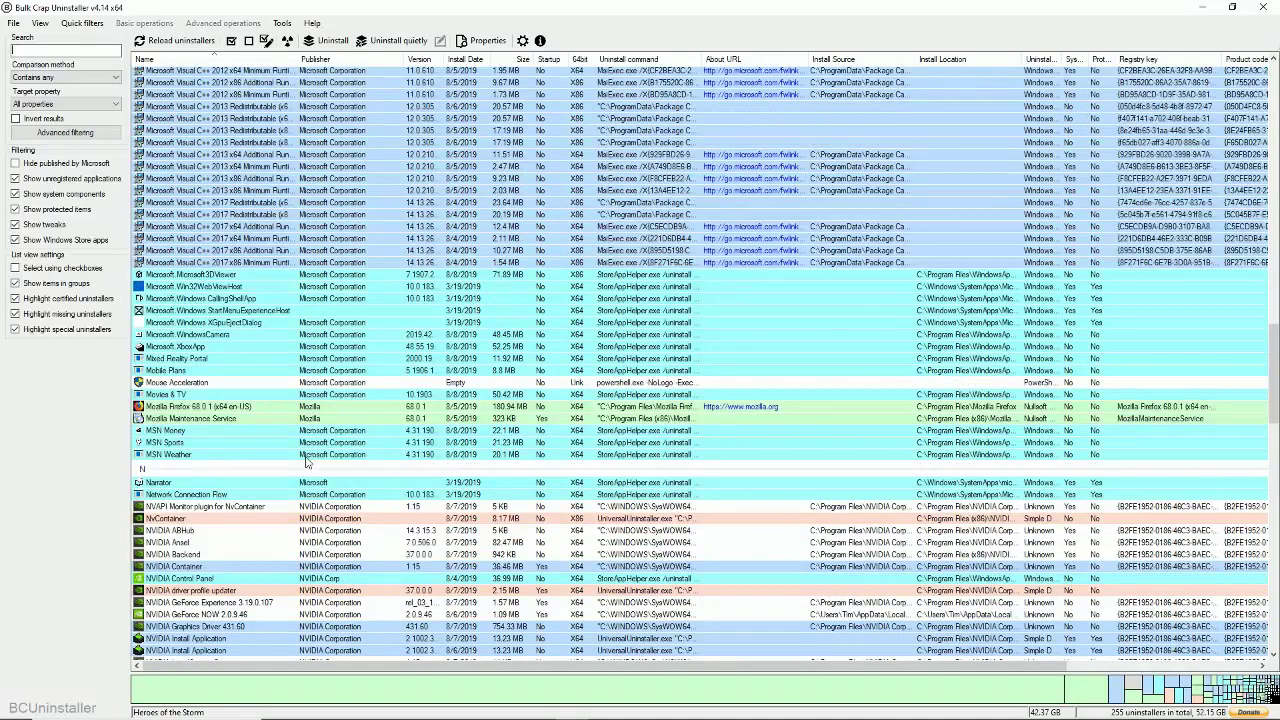
scroll(307, 463, "down", 3)
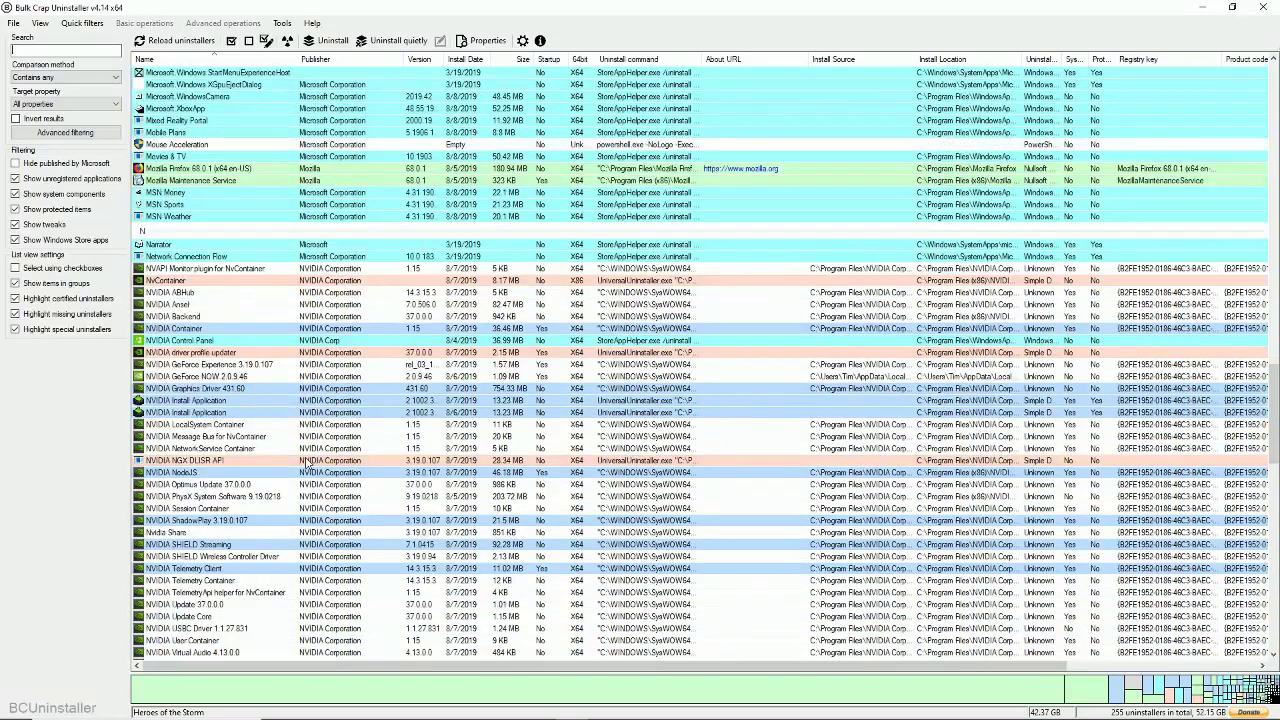
scroll(307, 463, "down", 4)
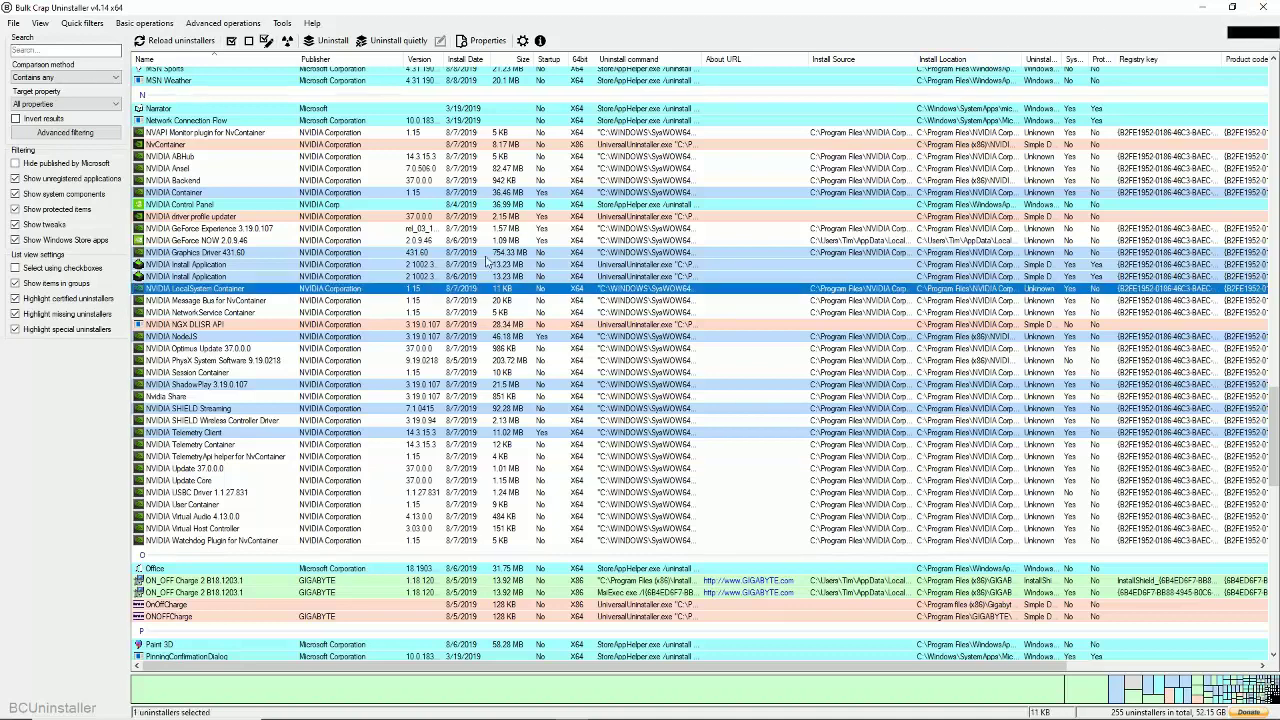
left_click(1262, 7)
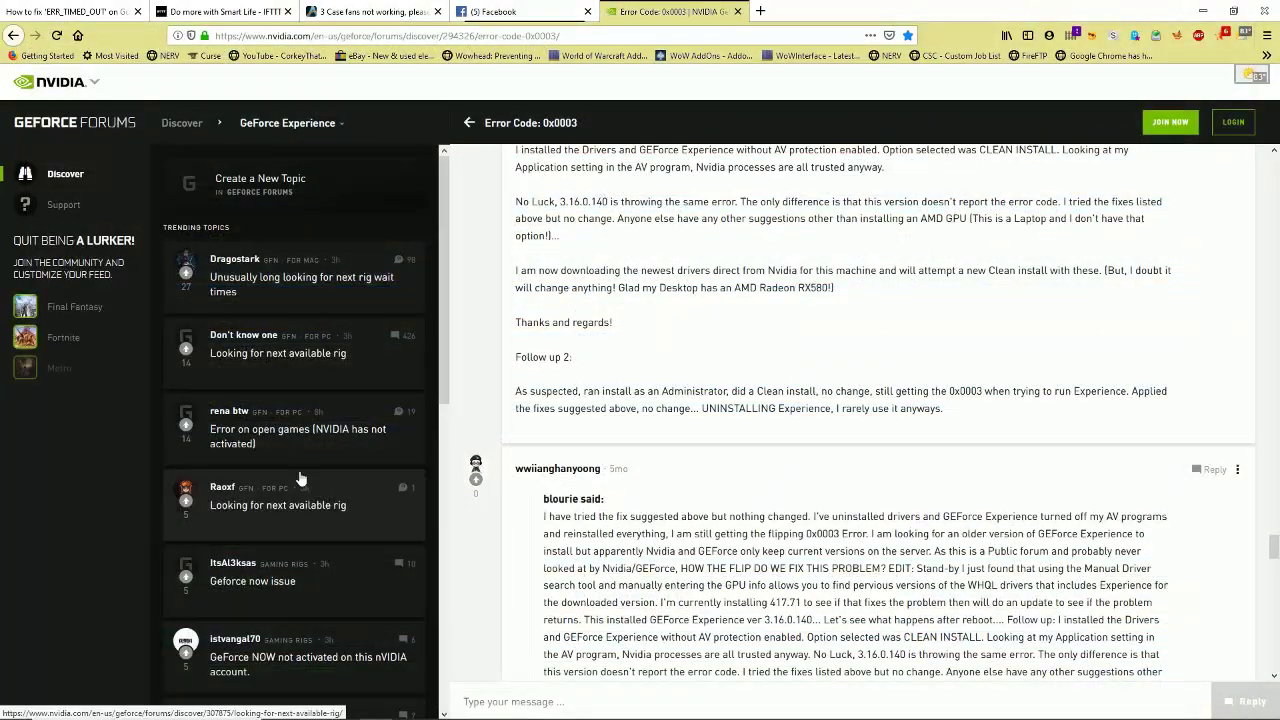
Look up IObit Uninstaller in the Windows search and dismiss the results without launching it.
key("super")
type("io")
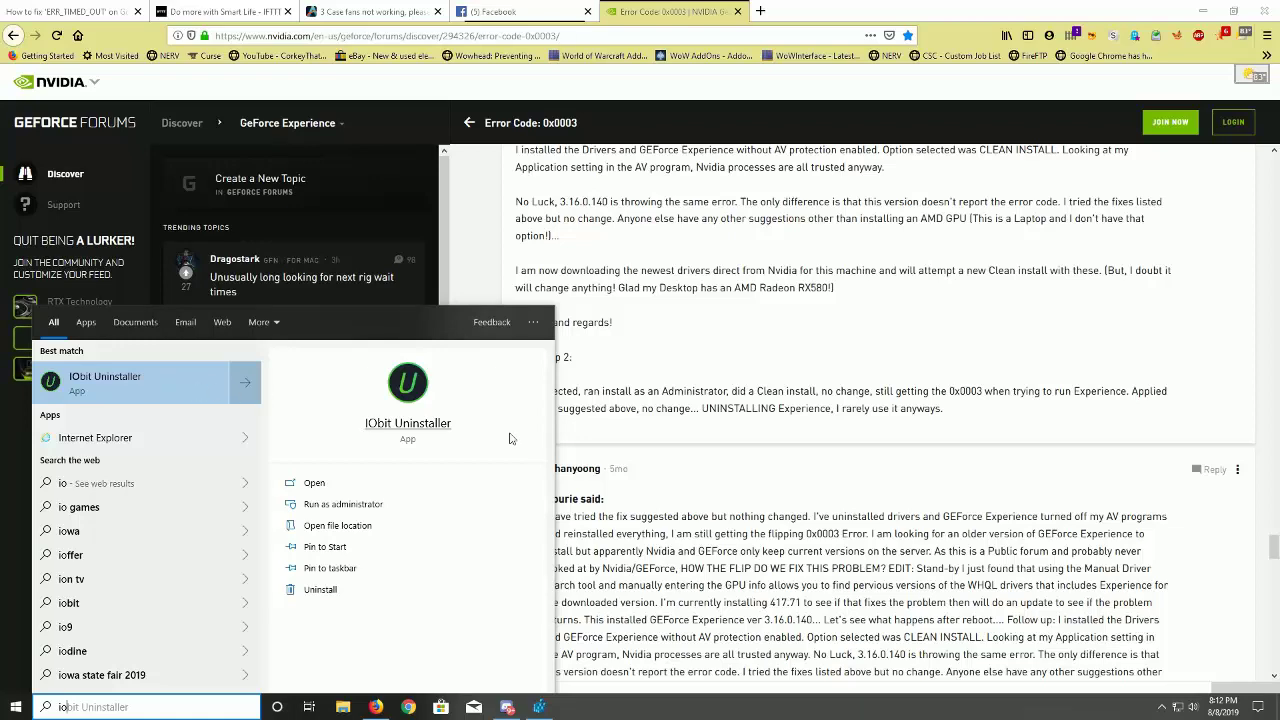
left_click(848, 459)
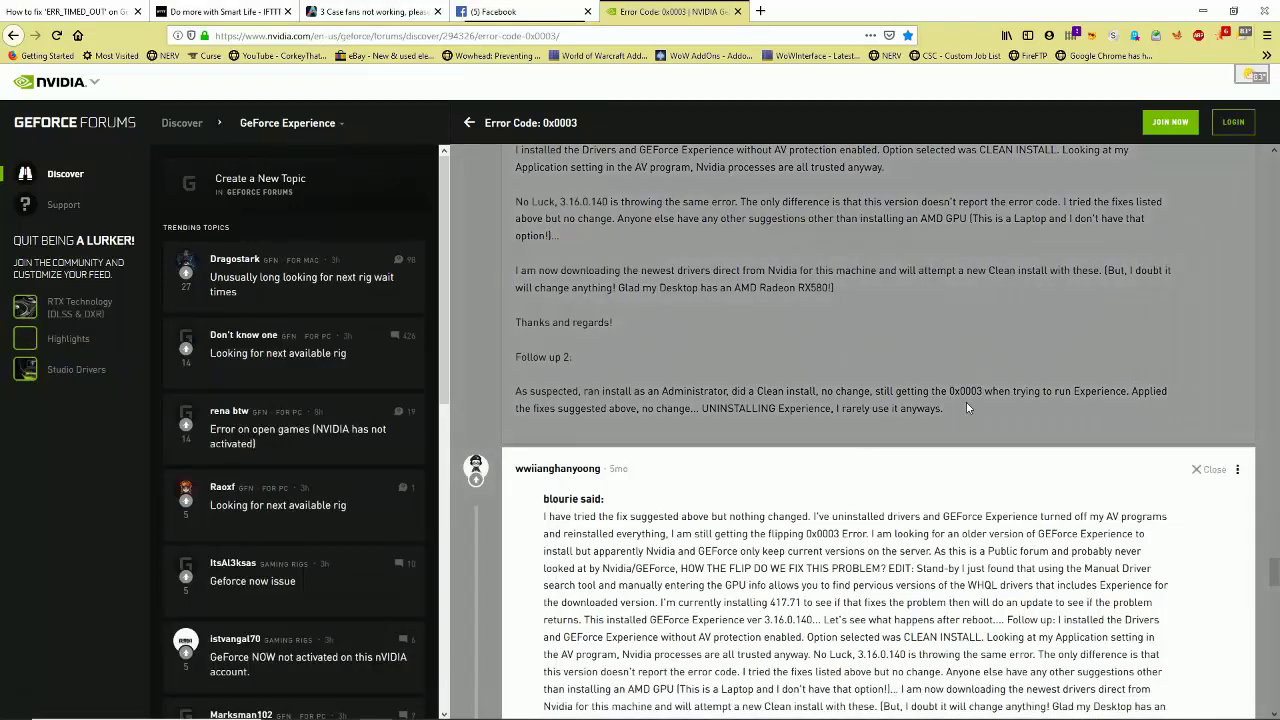
Read the further forum replies on services.msc, ending NVIDIA tasks and reinstalling drivers, through the reply linking NVIDIA's driver download page.
scroll(667, 408, "down", 3)
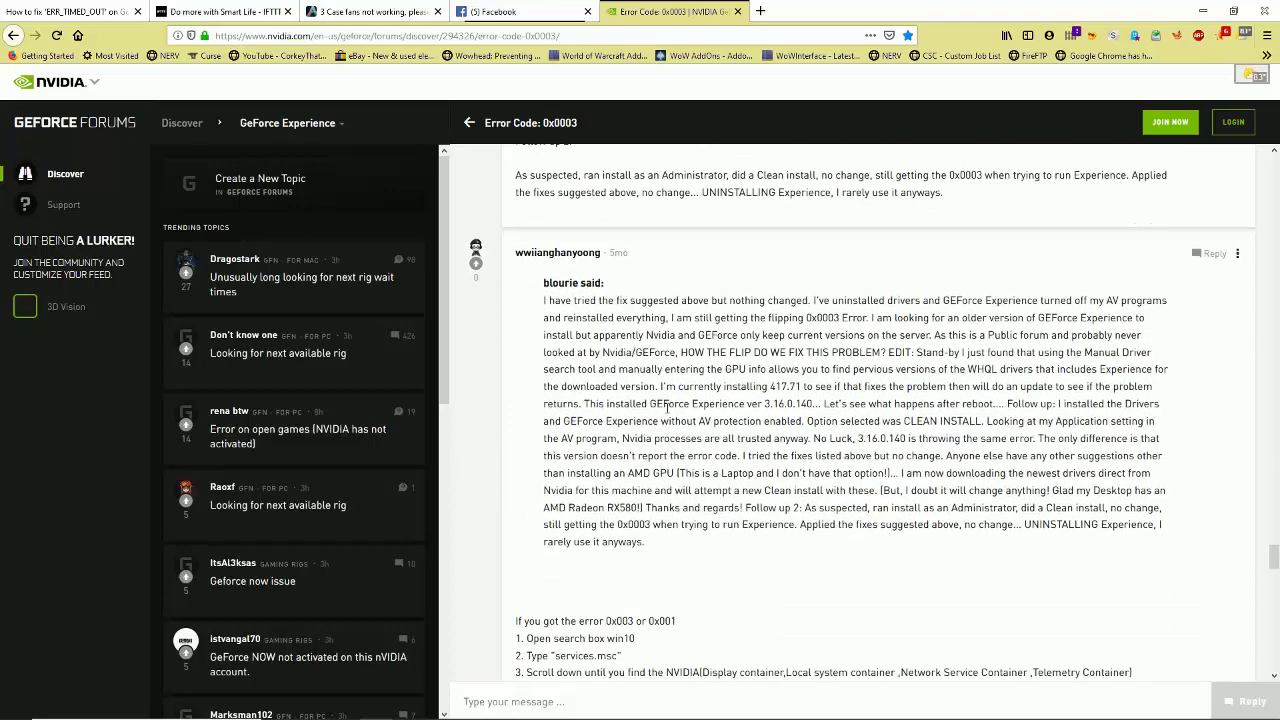
scroll(667, 408, "down", 2)
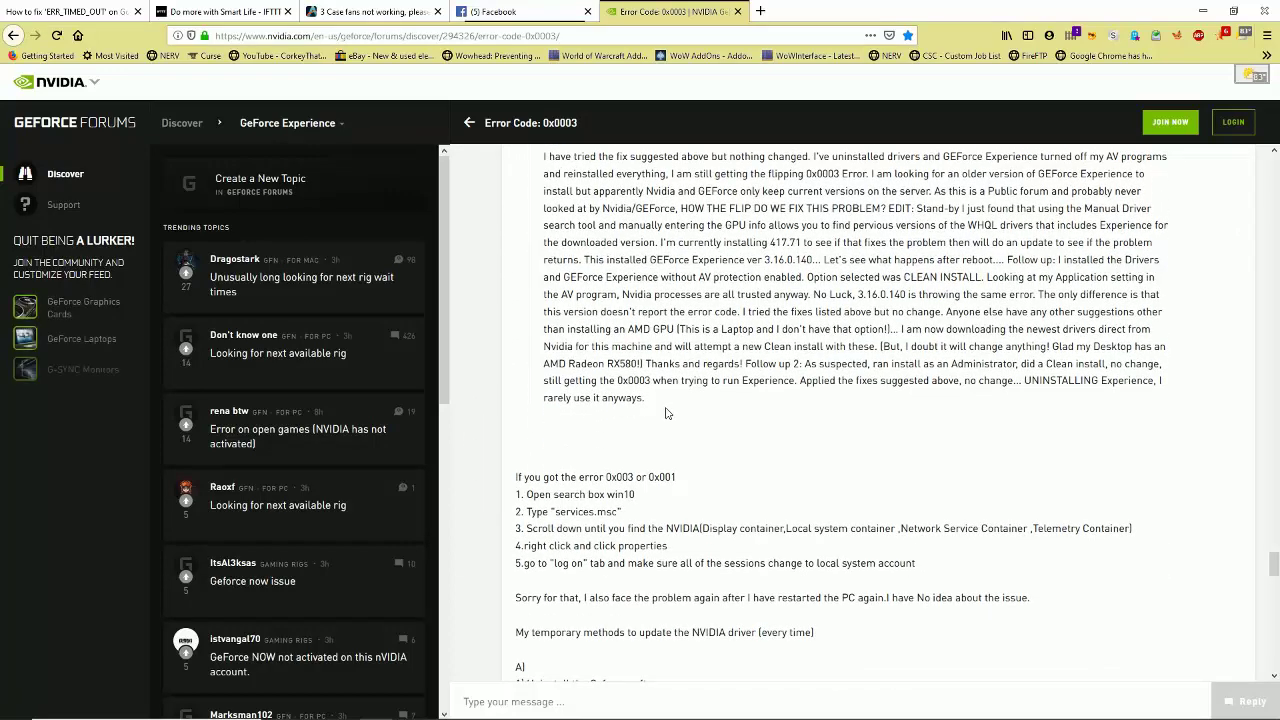
scroll(667, 413, "down", 20)
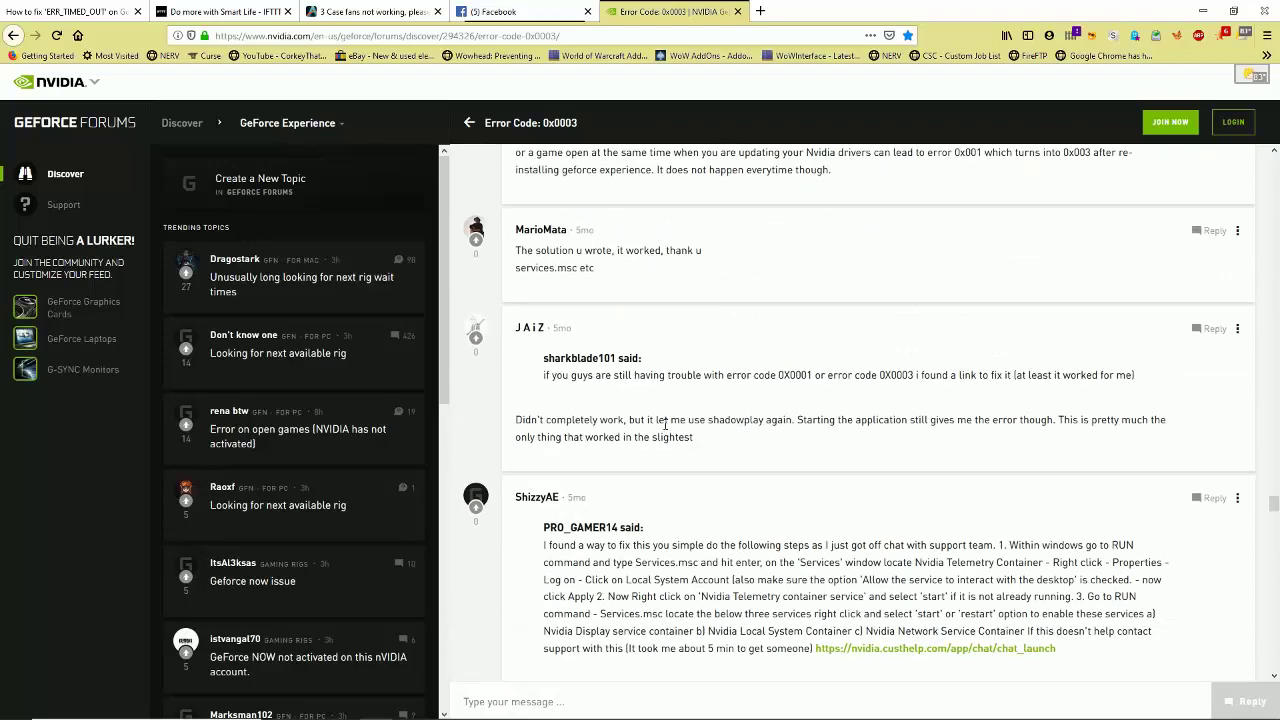
scroll(665, 424, "down", 5)
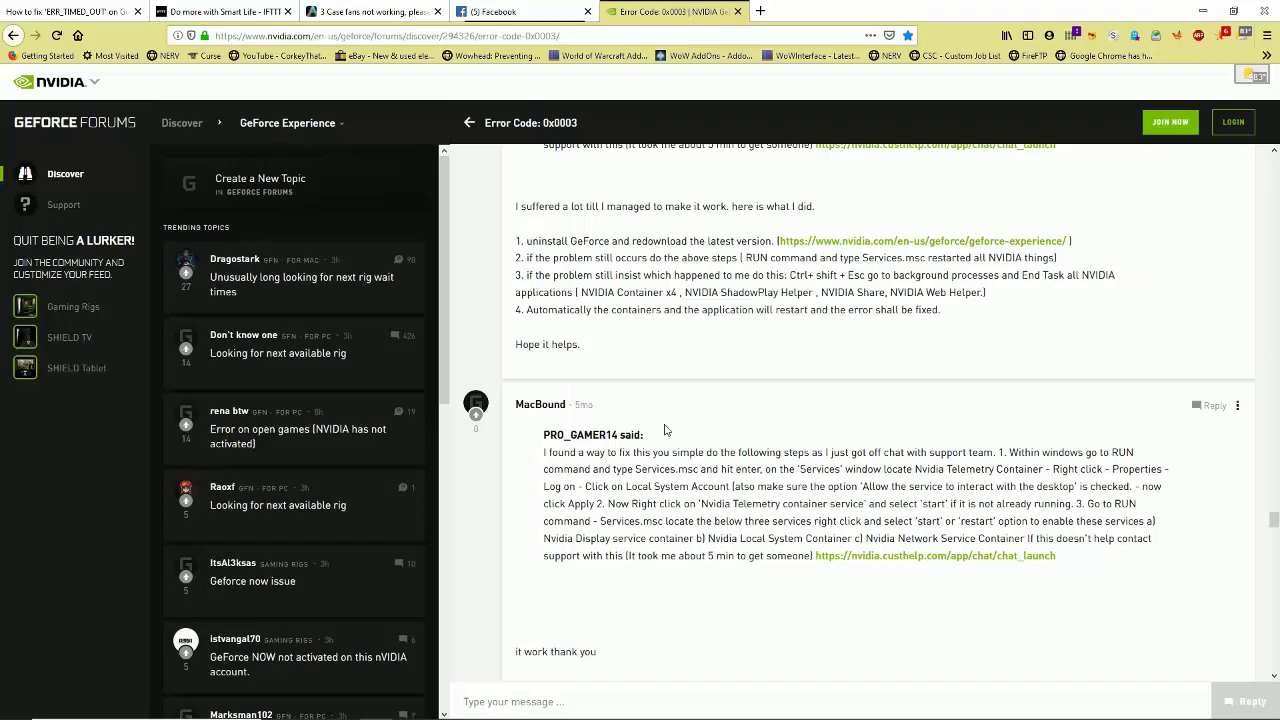
scroll(665, 430, "down", 5)
scroll(665, 430, "down", 4)
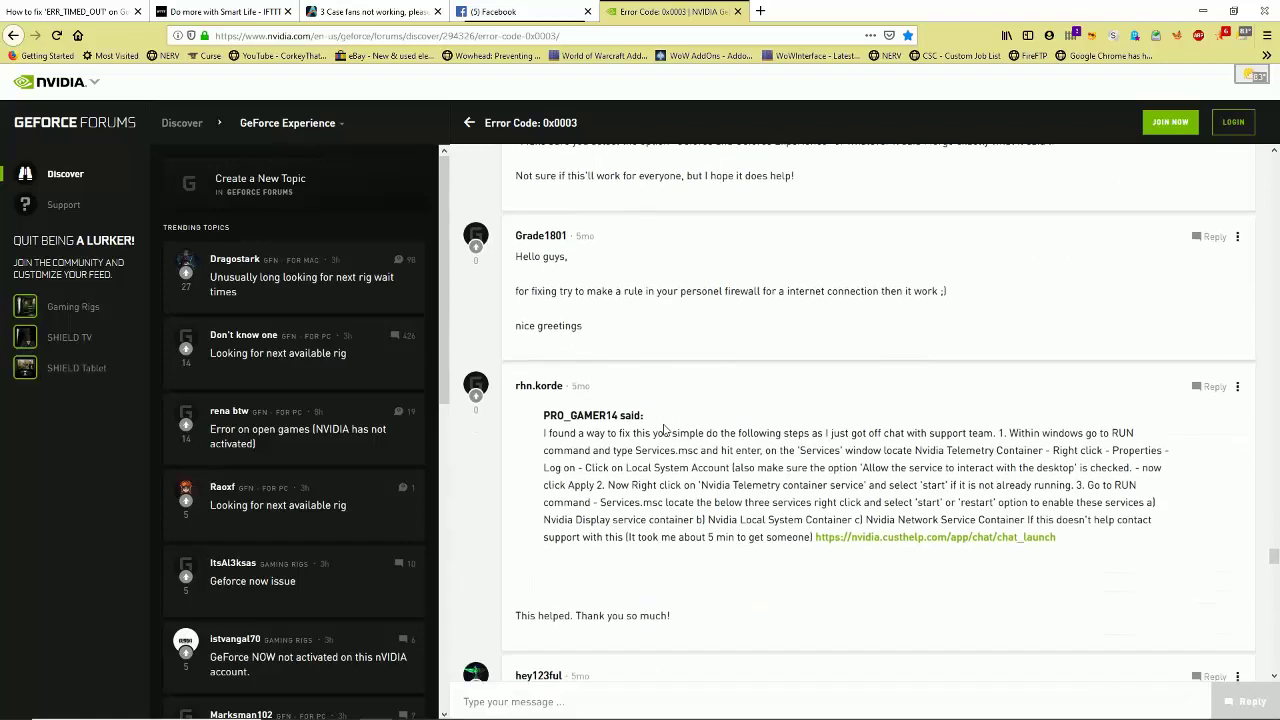
scroll(665, 430, "up", 3)
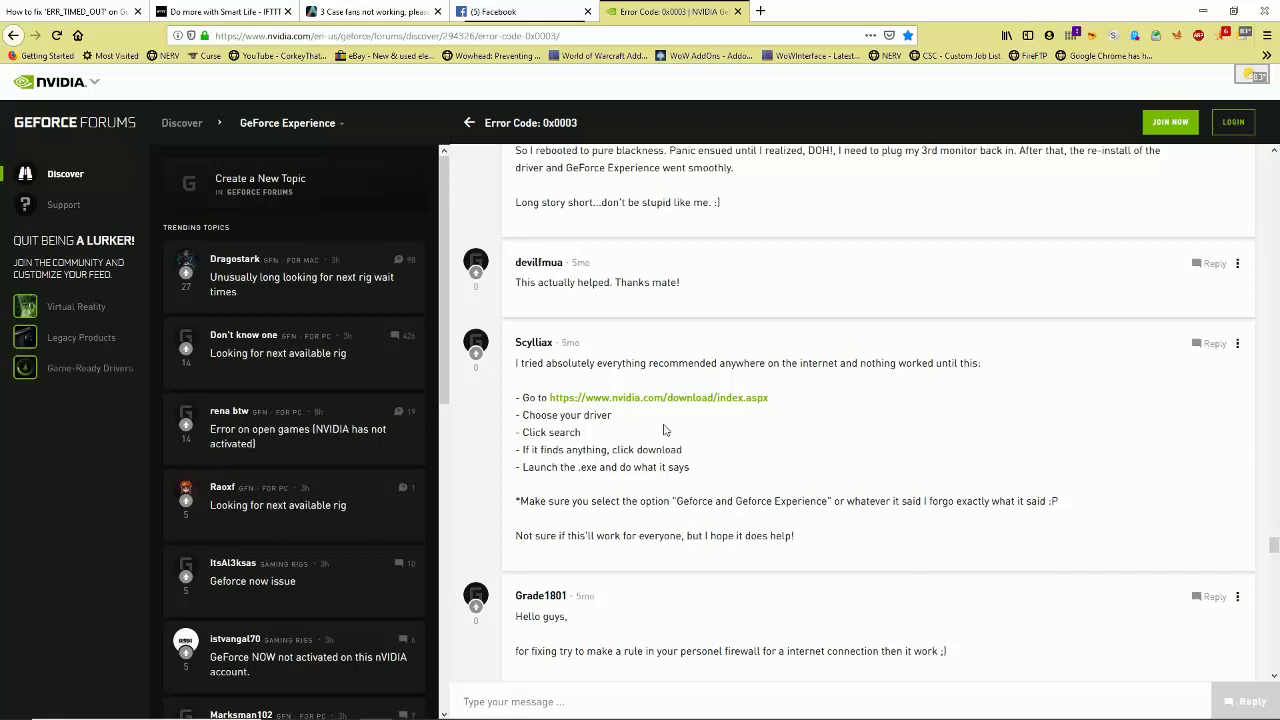
Open the NVIDIA Corporation folder inside ProgramData on the C: drive in File Explorer.
key("super+e")
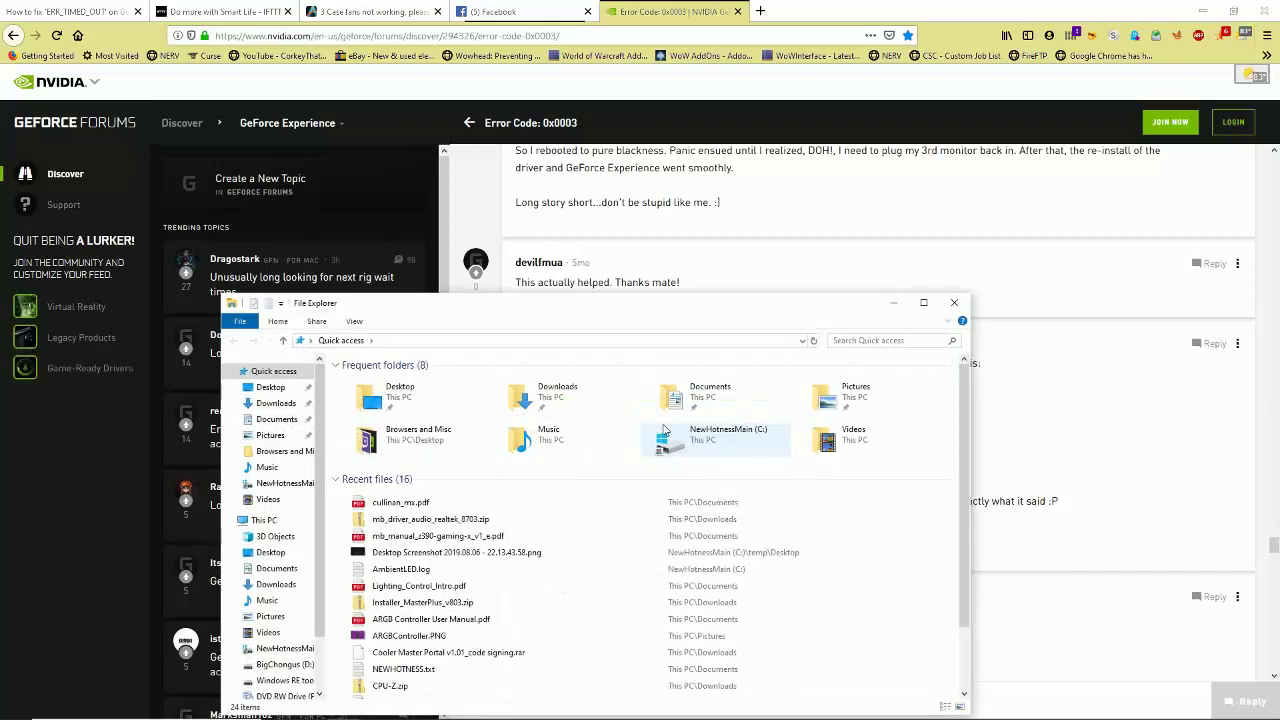
left_click(263, 520)
double_click(430, 522)
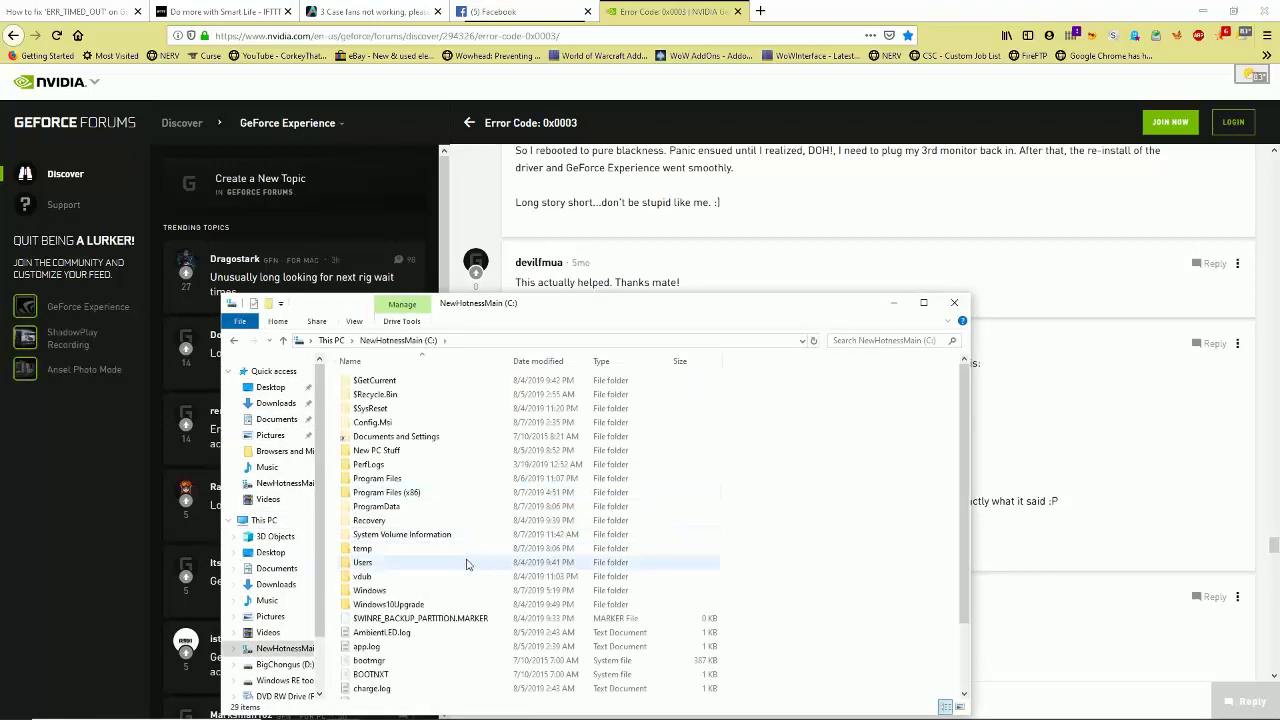
double_click(405, 507)
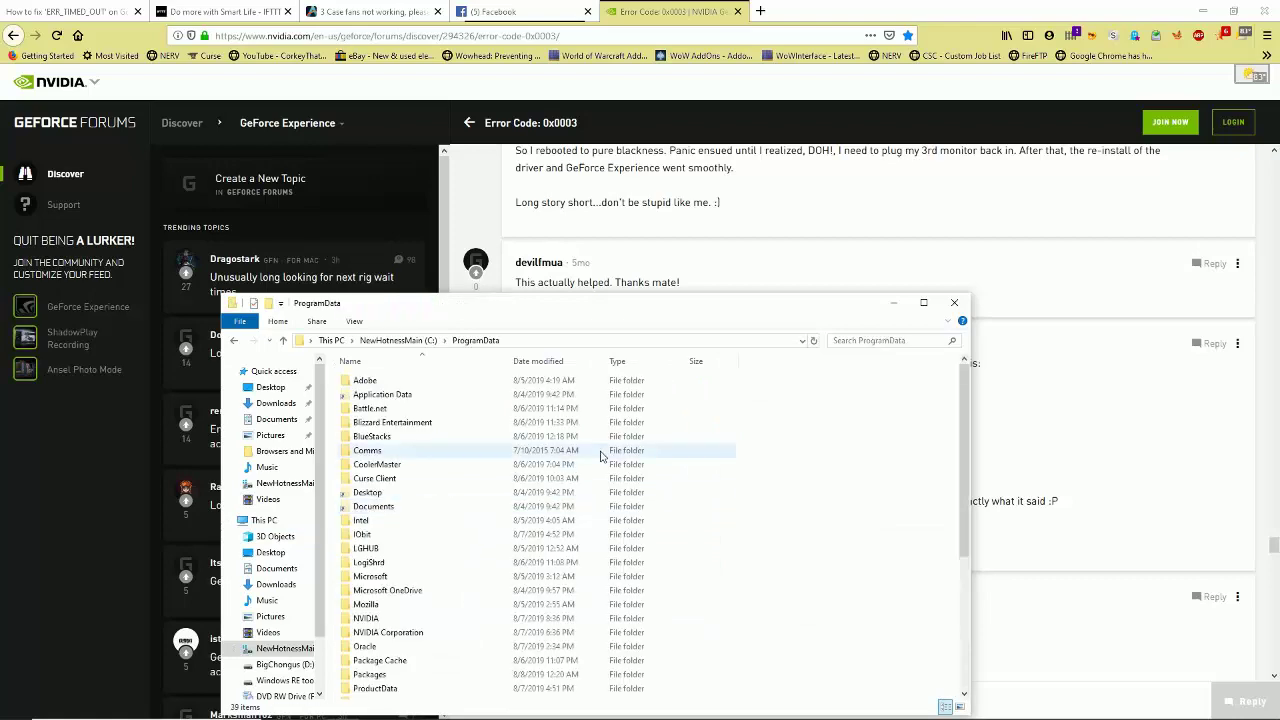
scroll(600, 455, "down", 4)
double_click(395, 467)
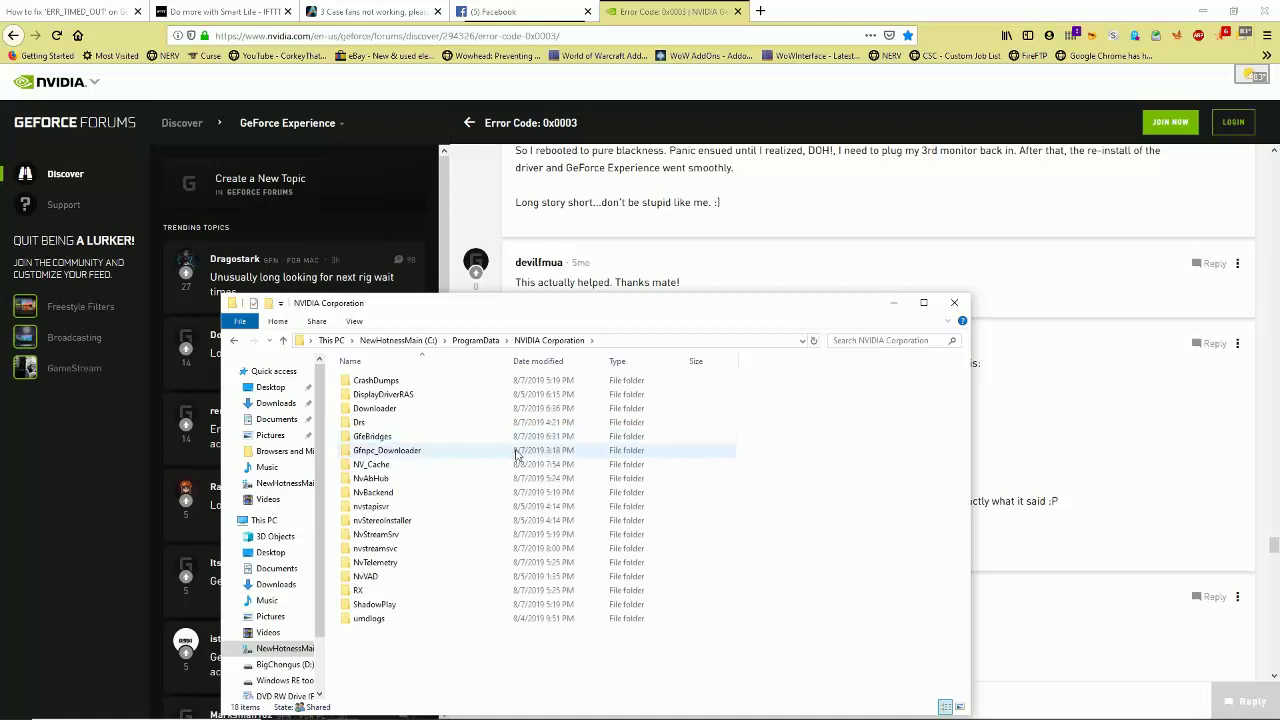
Inspect the contents of the NV_Cache and Gfnpc_Downloader folders, and return to ProgramData.
double_click(448, 466)
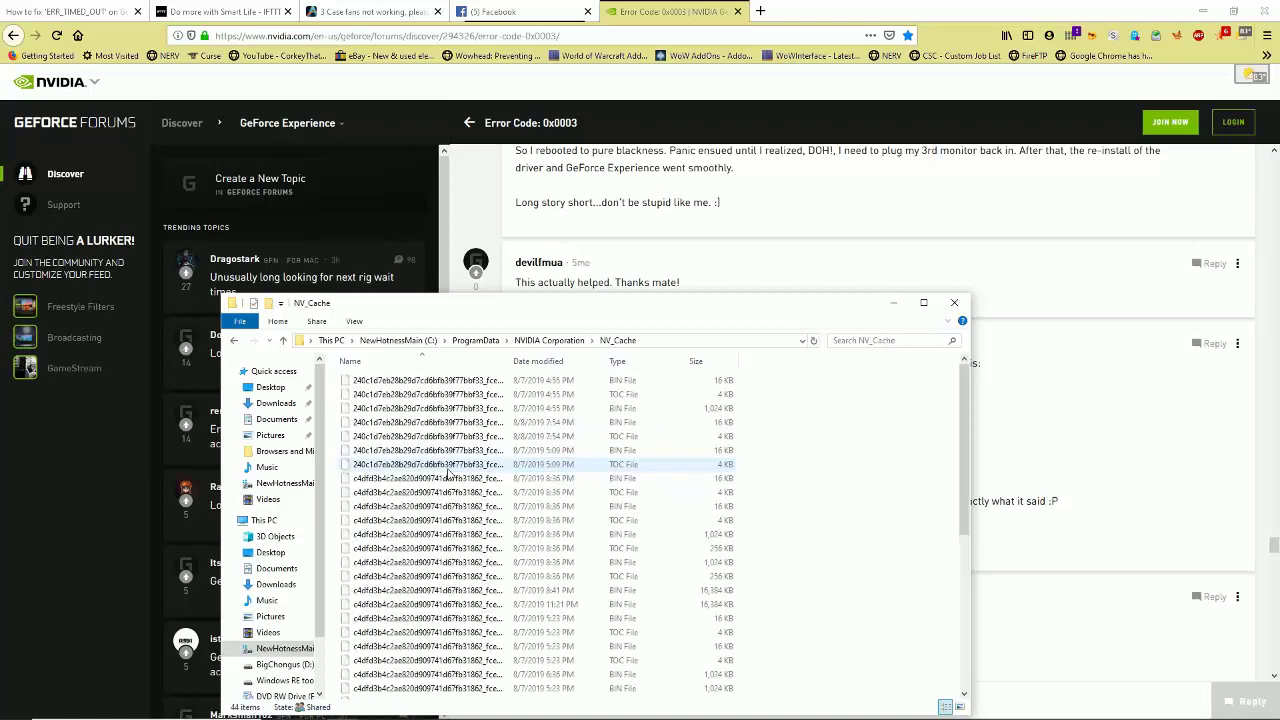
key("alt+Left")
double_click(432, 447)
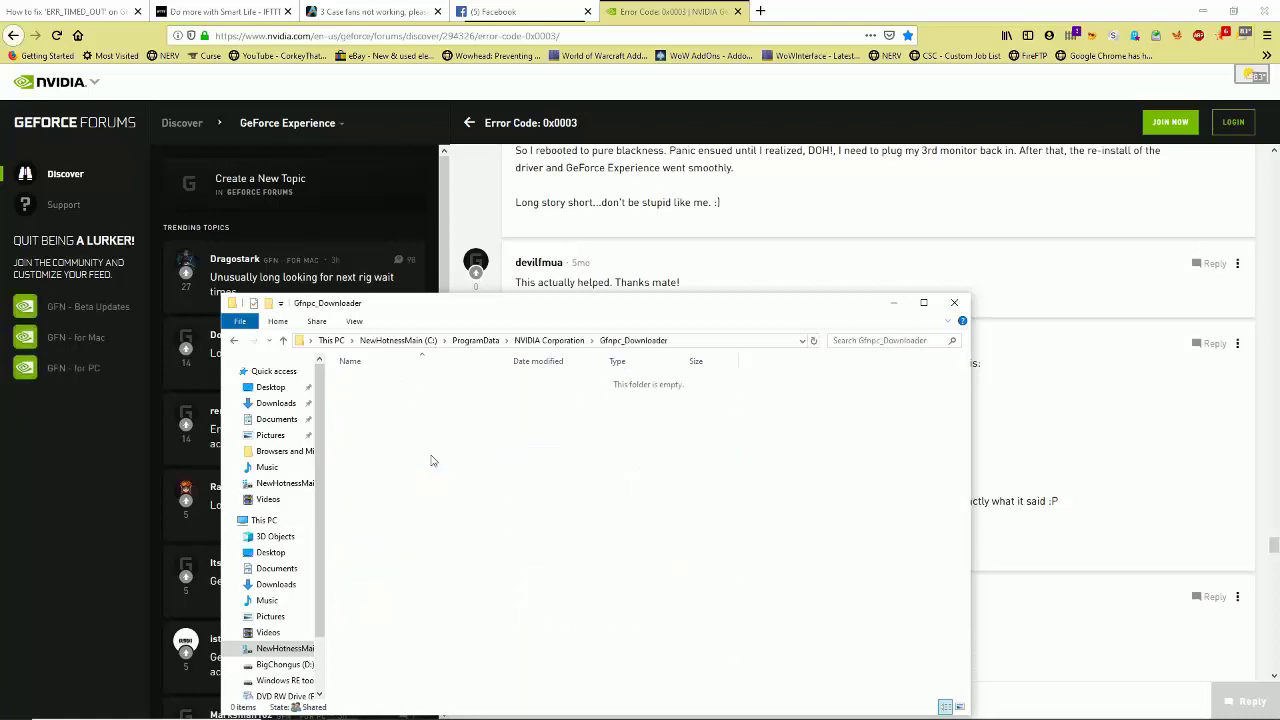
key("alt+Left")
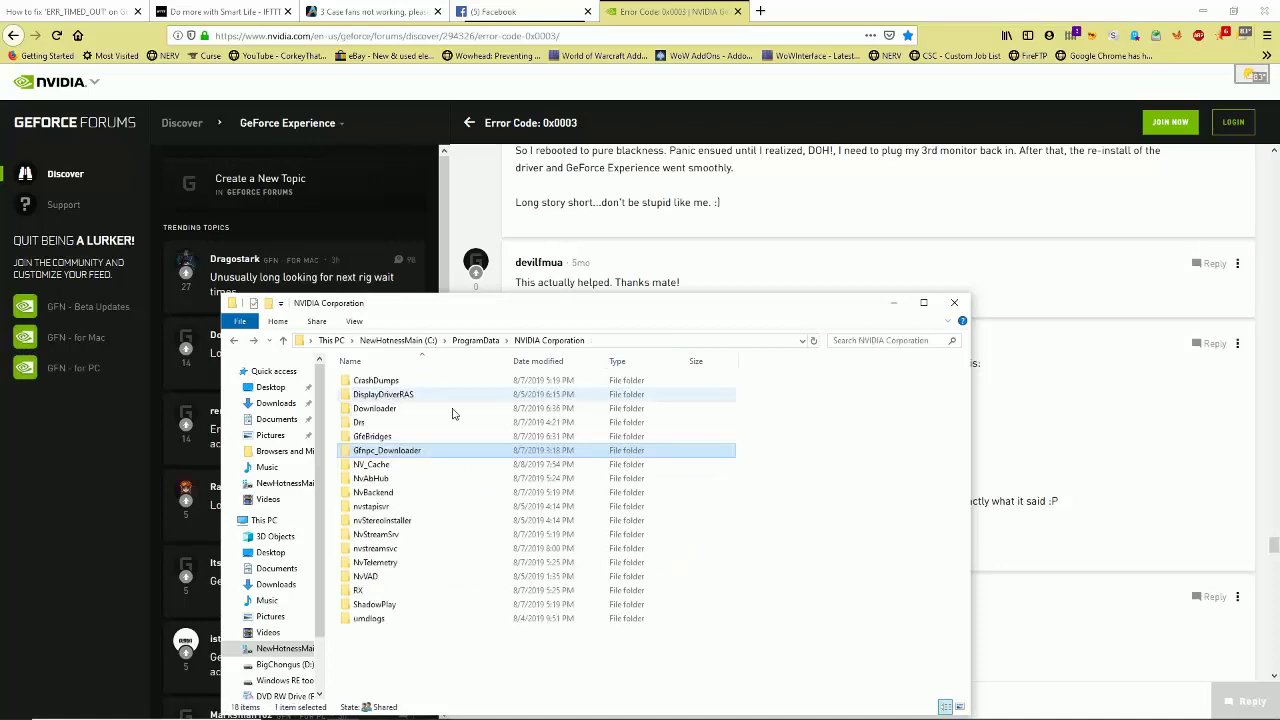
key("alt+Left")
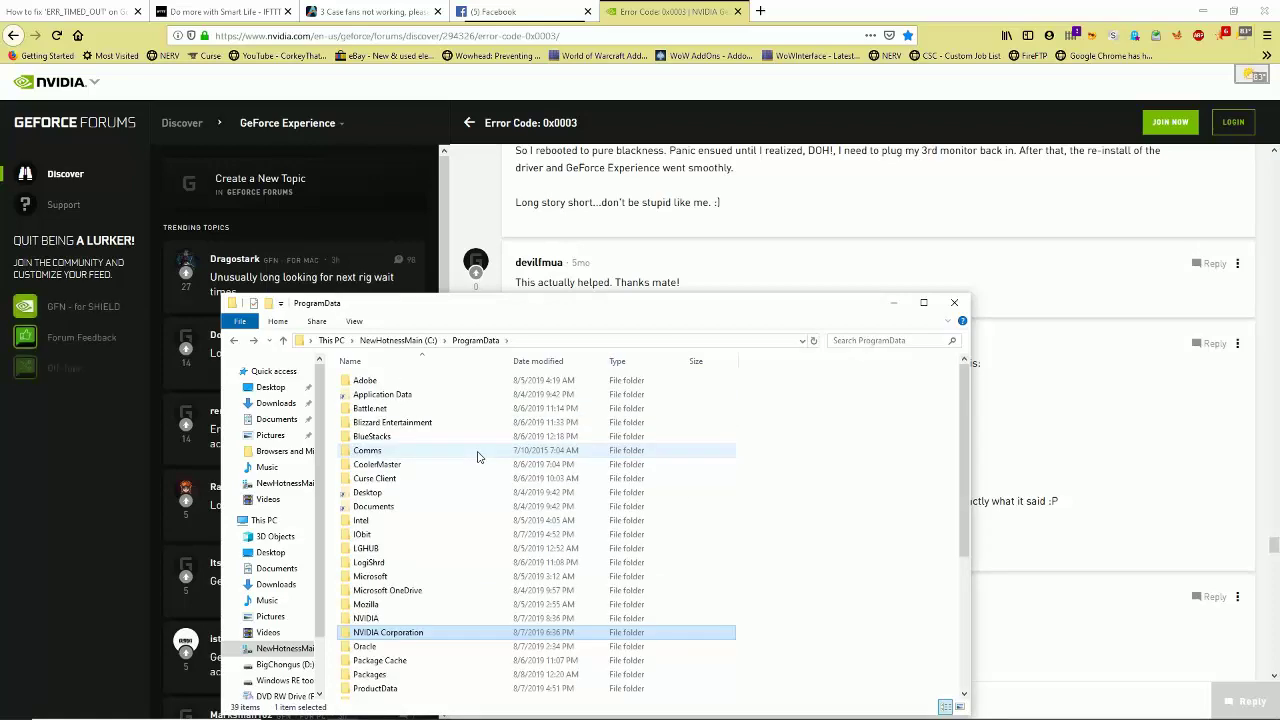
View the log files in ProgramData's NVIDIA folder, go back to select NVIDIA Corporation, and close File Explorer.
double_click(450, 618)
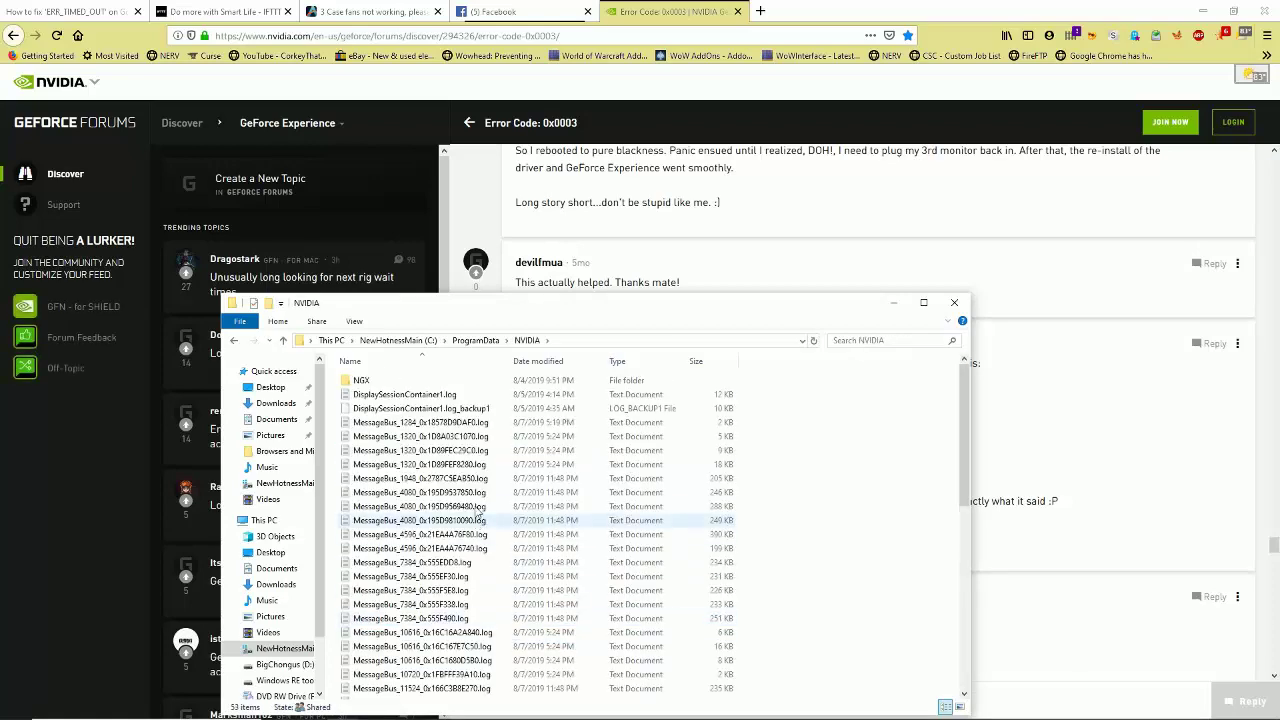
key("alt+Left")
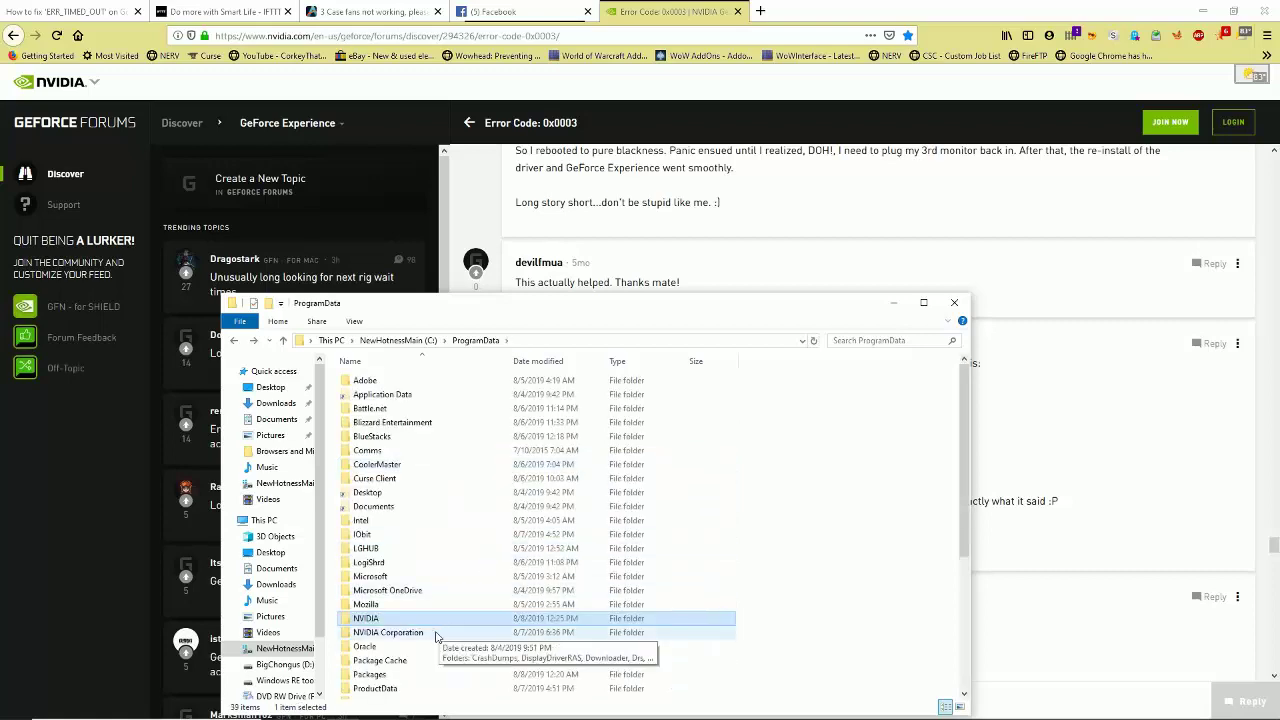
left_click(436, 633)
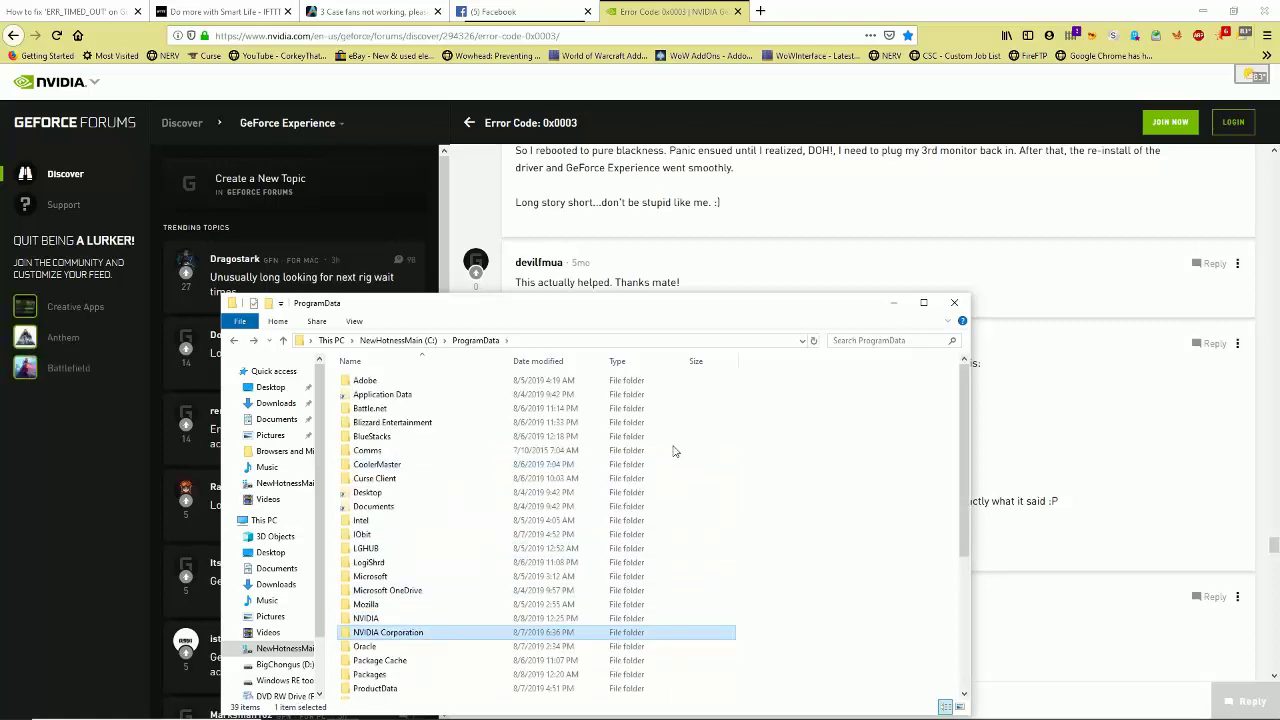
left_click(954, 302)
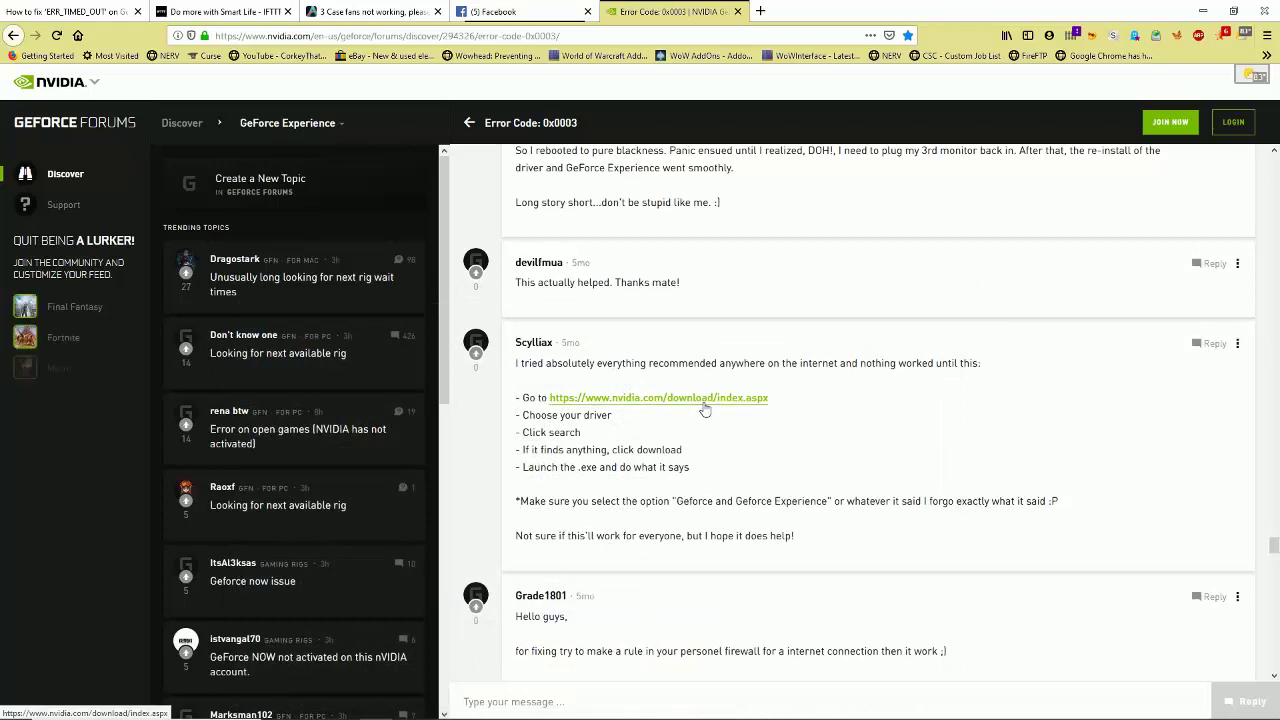
Open the nvidia.com/download/index.aspx driver page linked in the forum reply about choosing and downloading a driver.
scroll(705, 410, "down", 3)
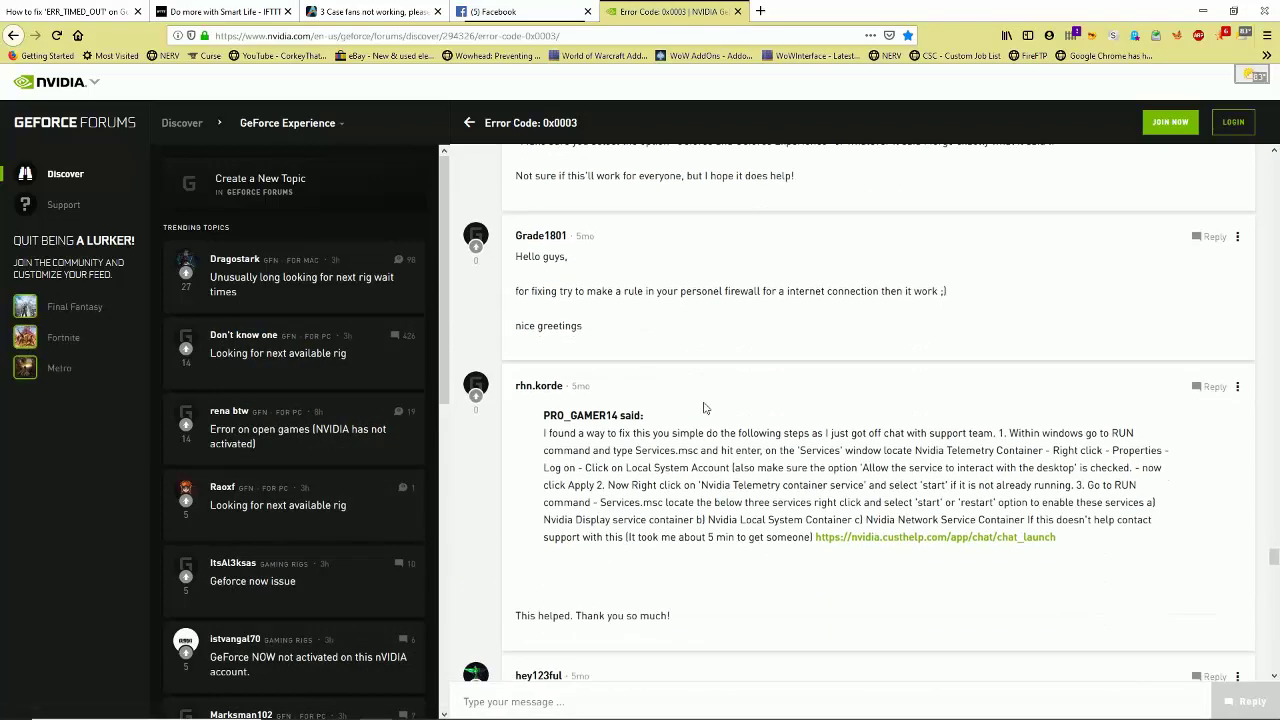
scroll(730, 350, "up", 2)
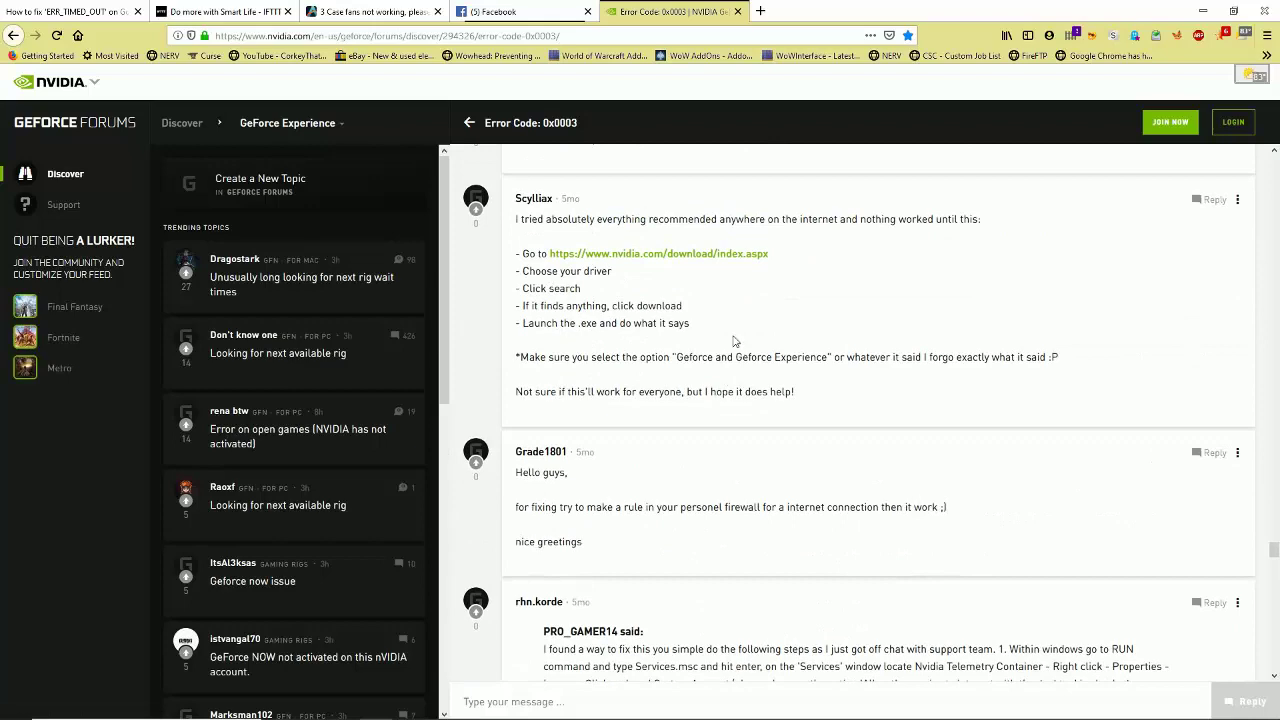
left_click(736, 255)
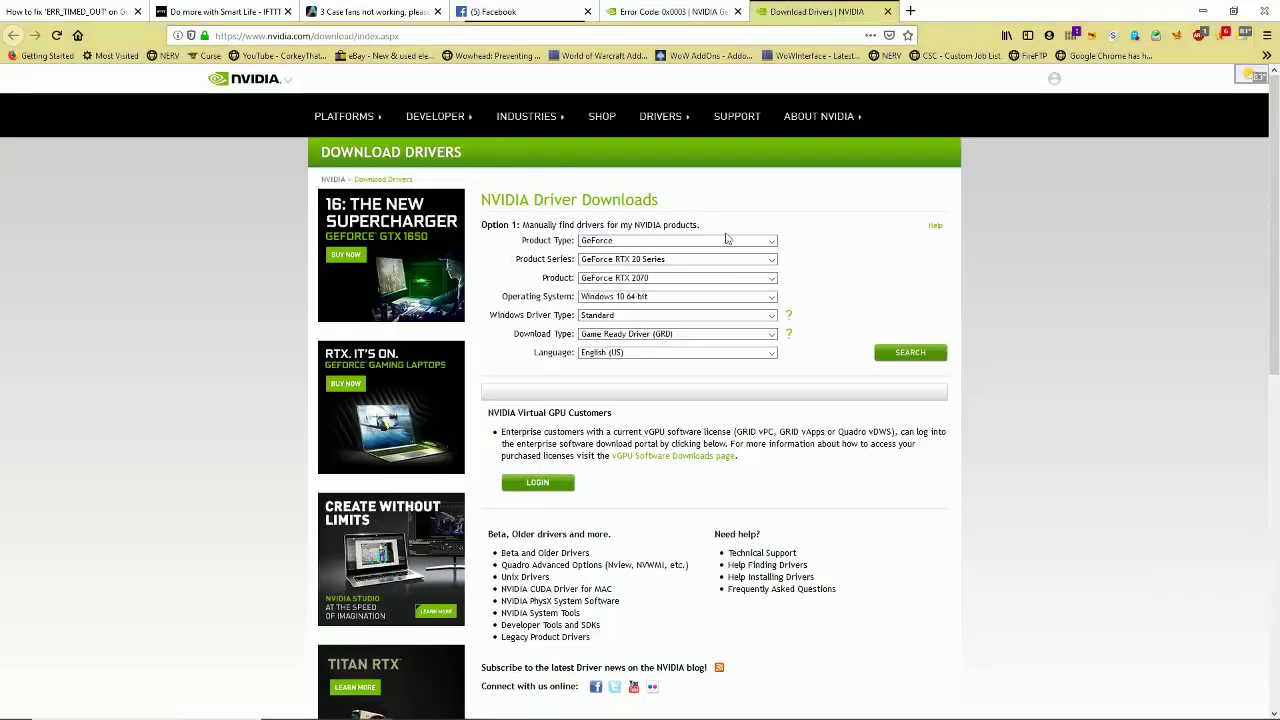
View the Download Type choices on the NVIDIA driver page, close the page, and collapse the open reply box in the forum thread.
left_click(729, 334)
left_click(779, 330)
left_click(887, 11)
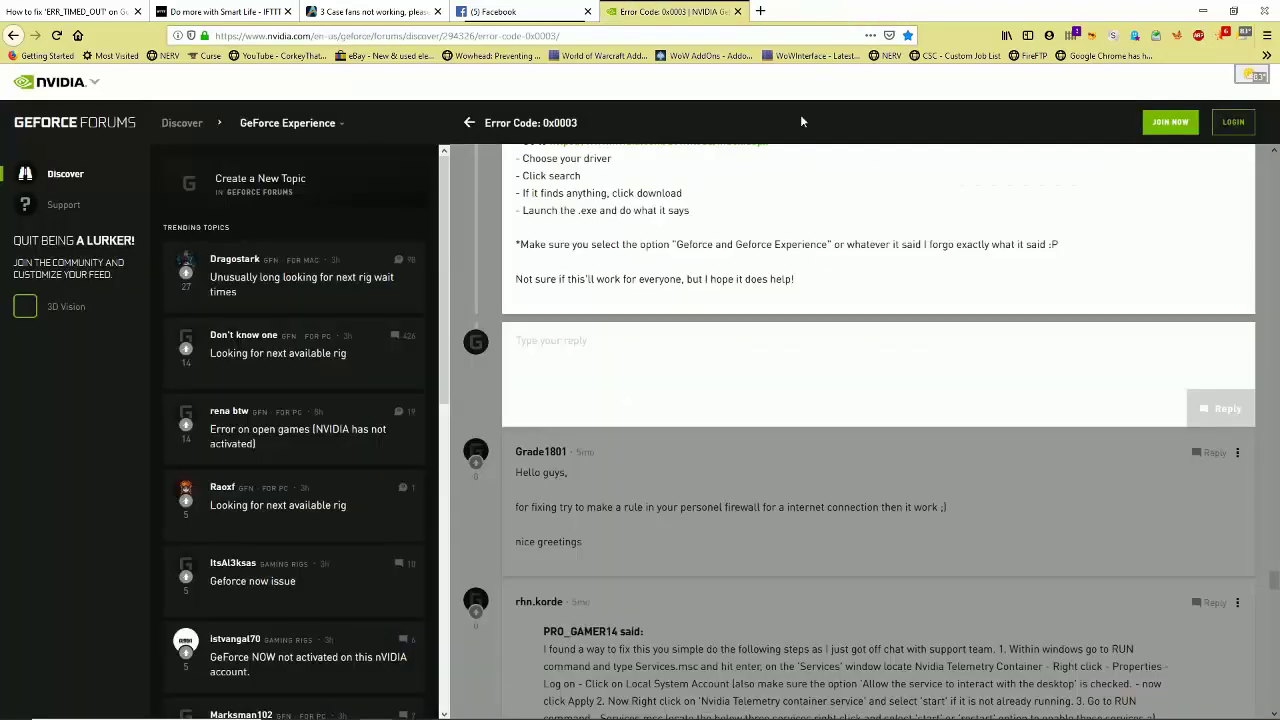
left_click(686, 490)
Read through the further replies in the Error Code: 0x0003 thread down to the netsh winsock reset fix.
scroll(730, 530, "down", 5)
scroll(775, 570, "down", 6)
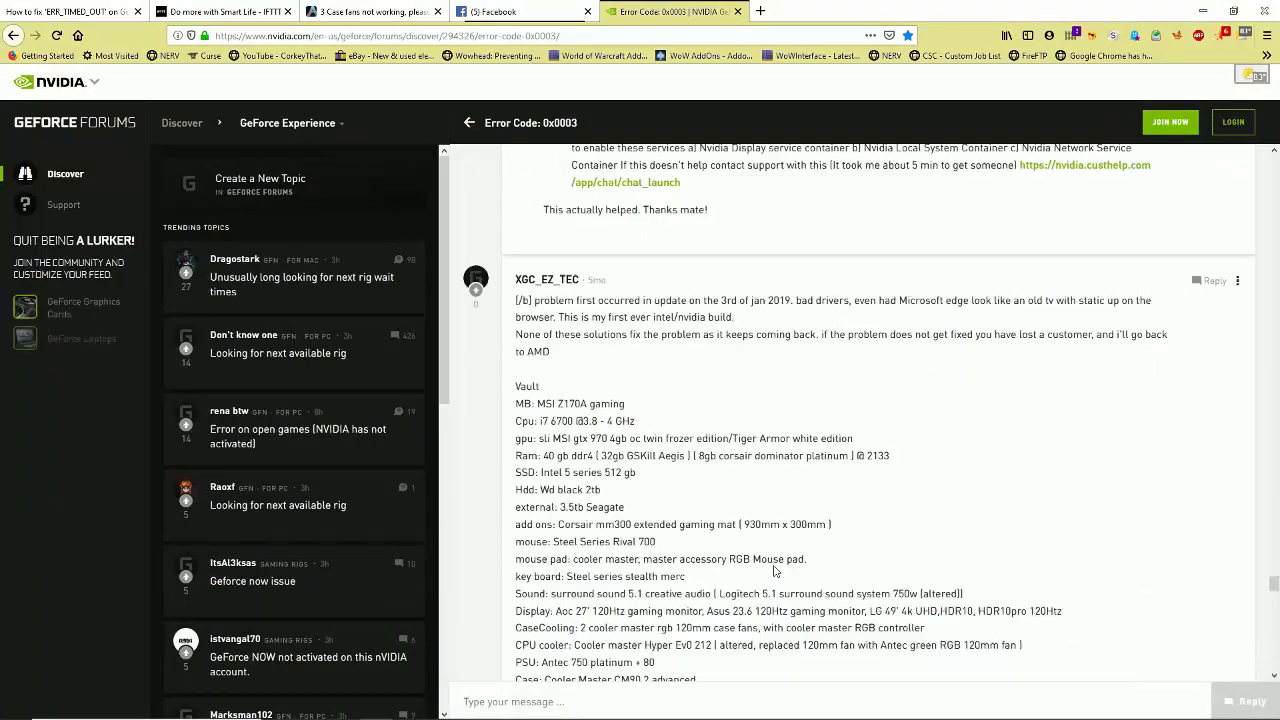
scroll(775, 568, "up", 2)
scroll(773, 567, "down", 10)
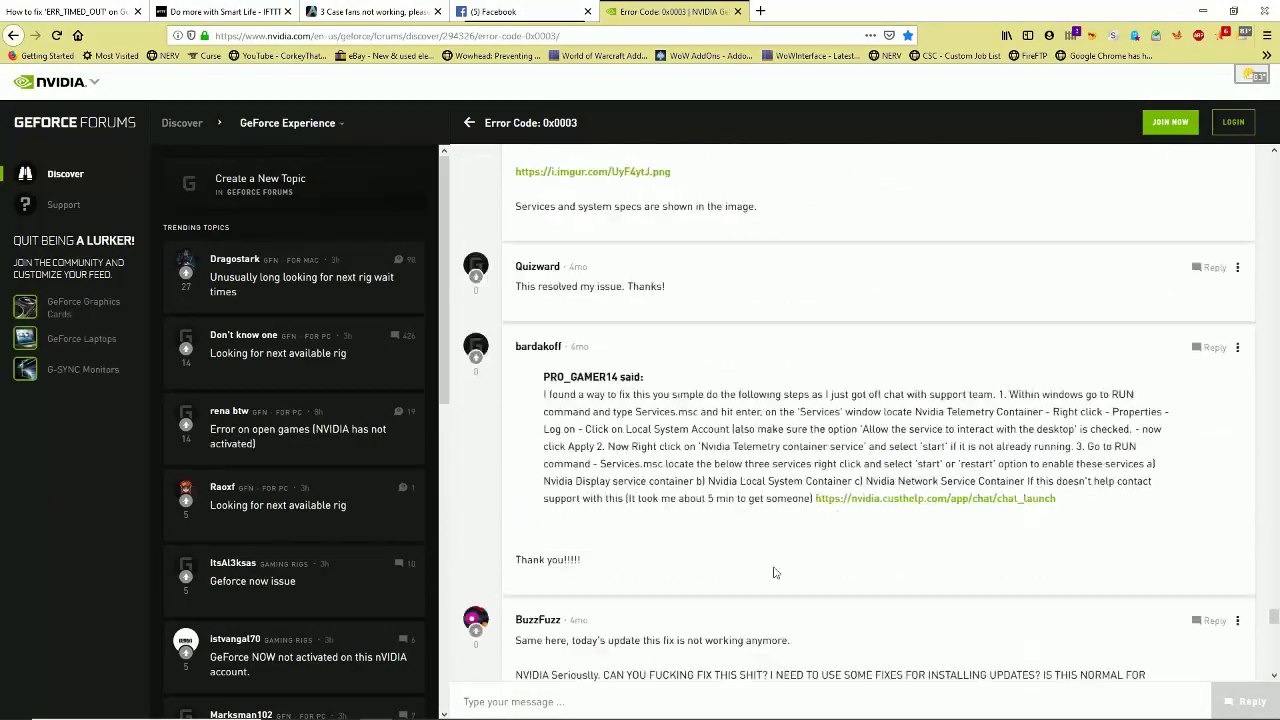
scroll(774, 567, "down", 10)
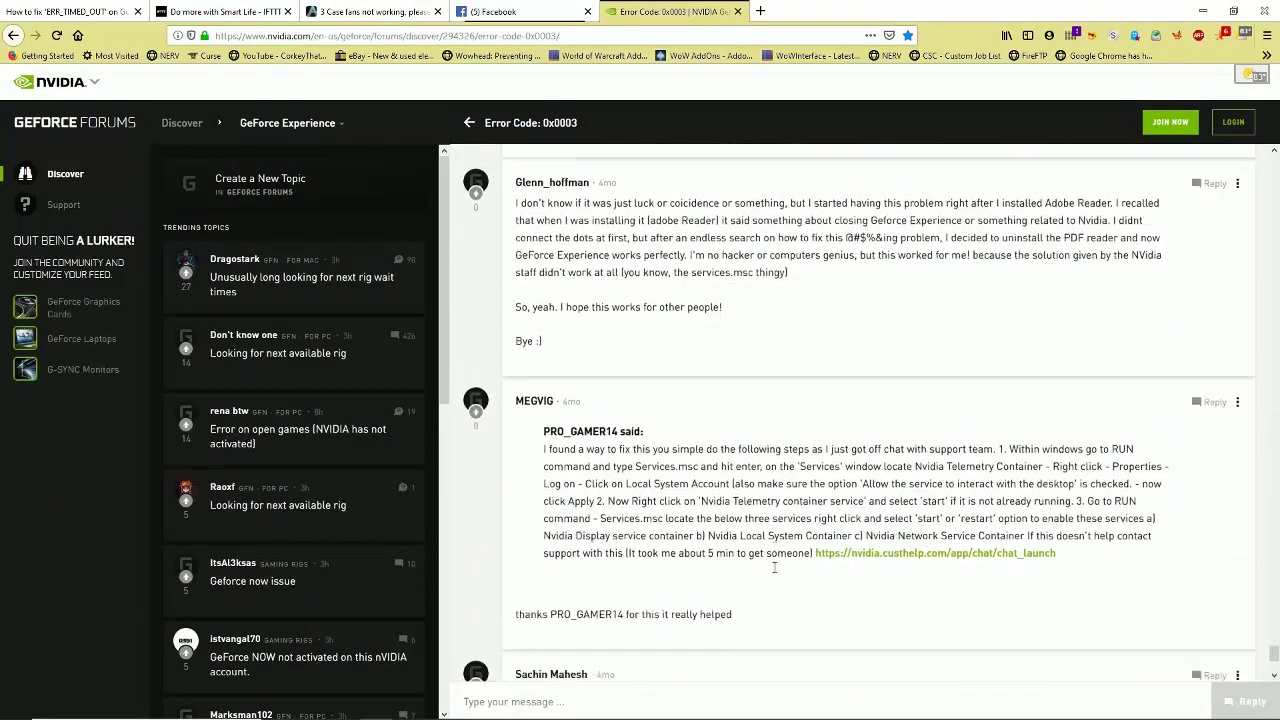
scroll(767, 570, "down", 1)
scroll(767, 570, "down", 10)
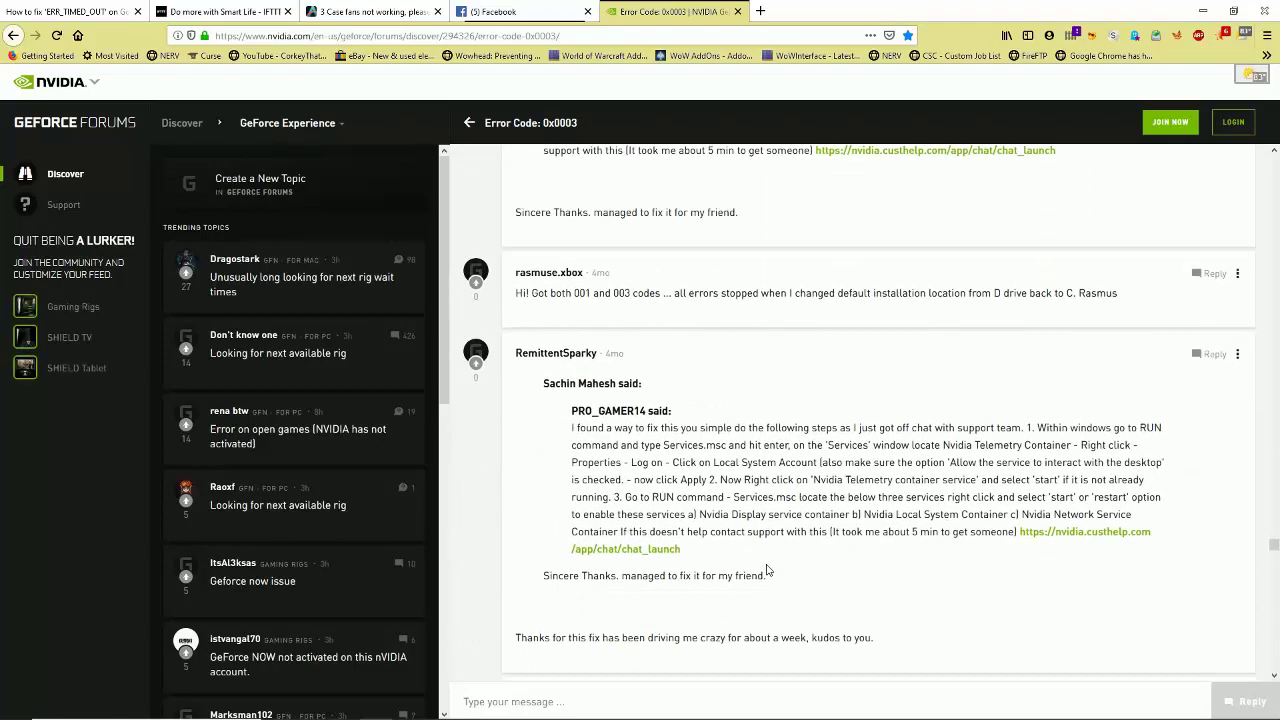
scroll(767, 566, "down", 10)
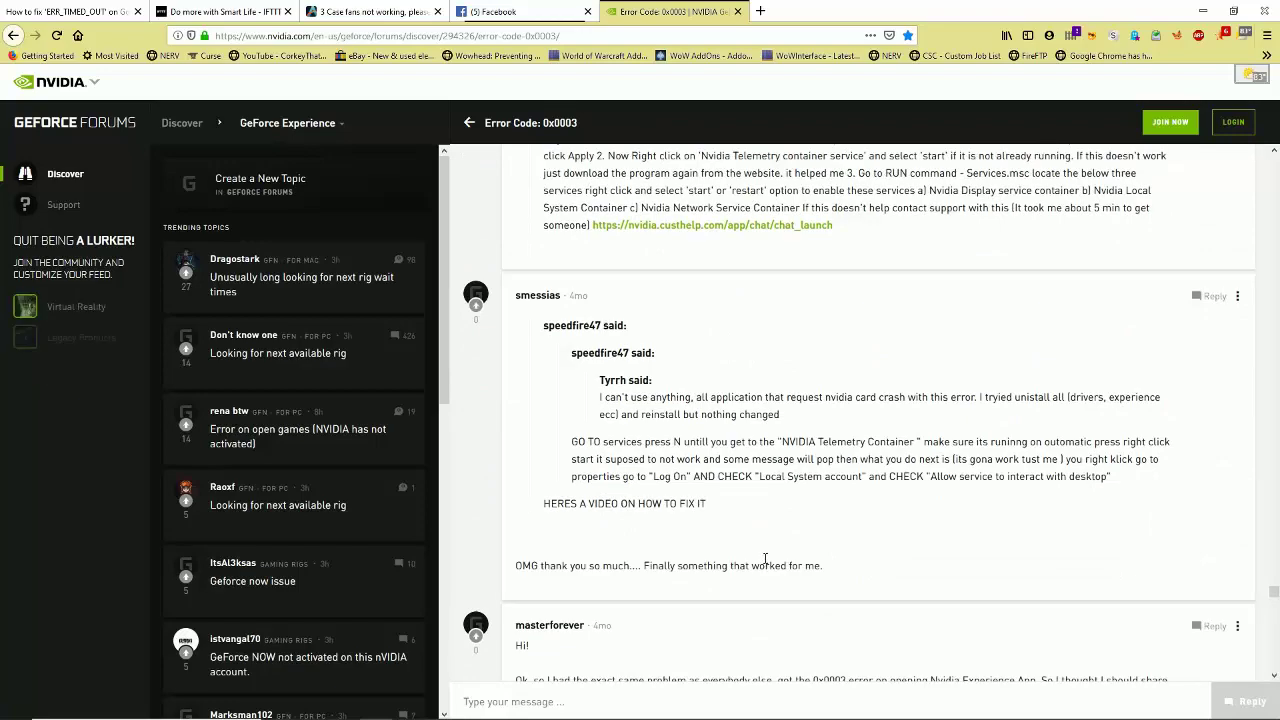
scroll(761, 558, "down", 10)
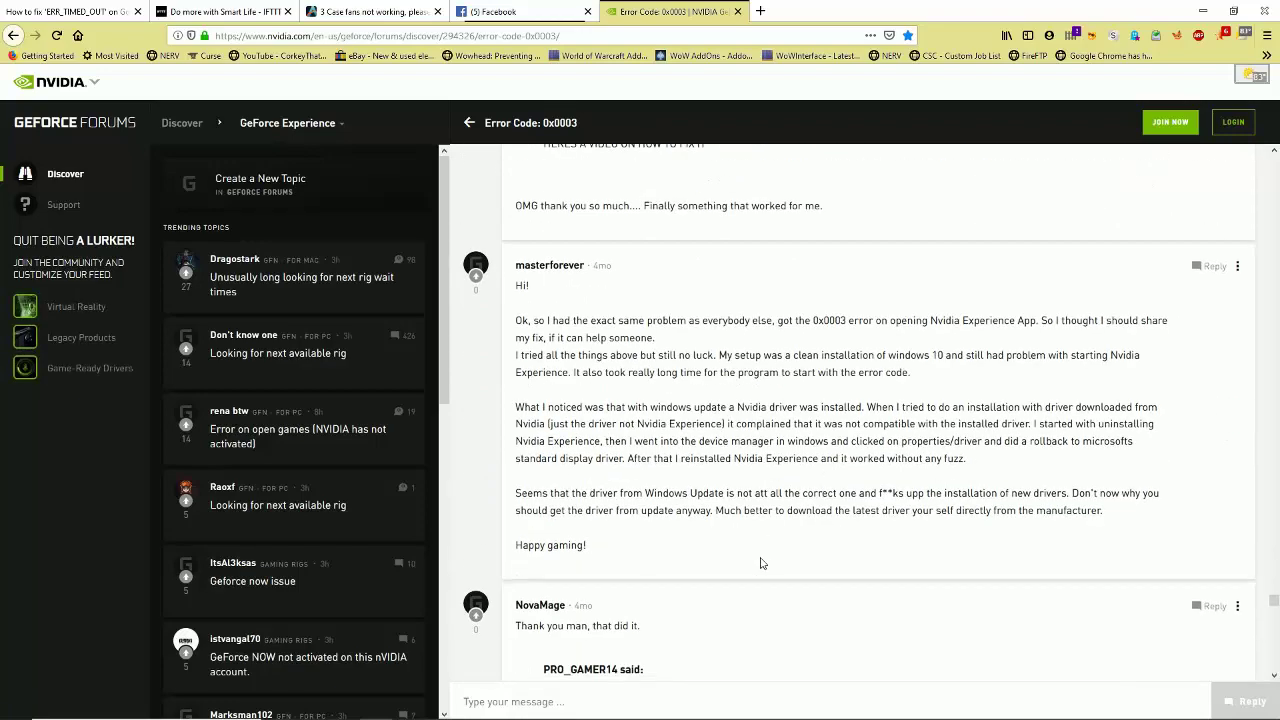
scroll(763, 553, "down", 5)
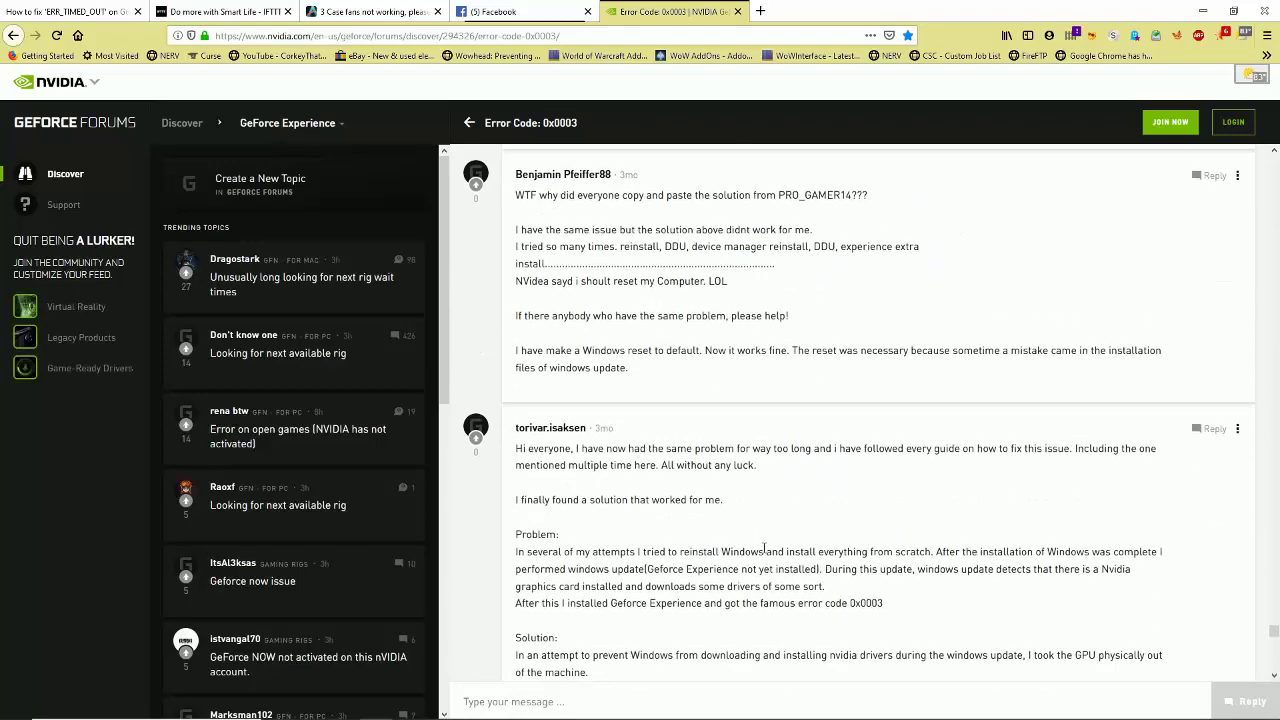
scroll(764, 548, "down", 5)
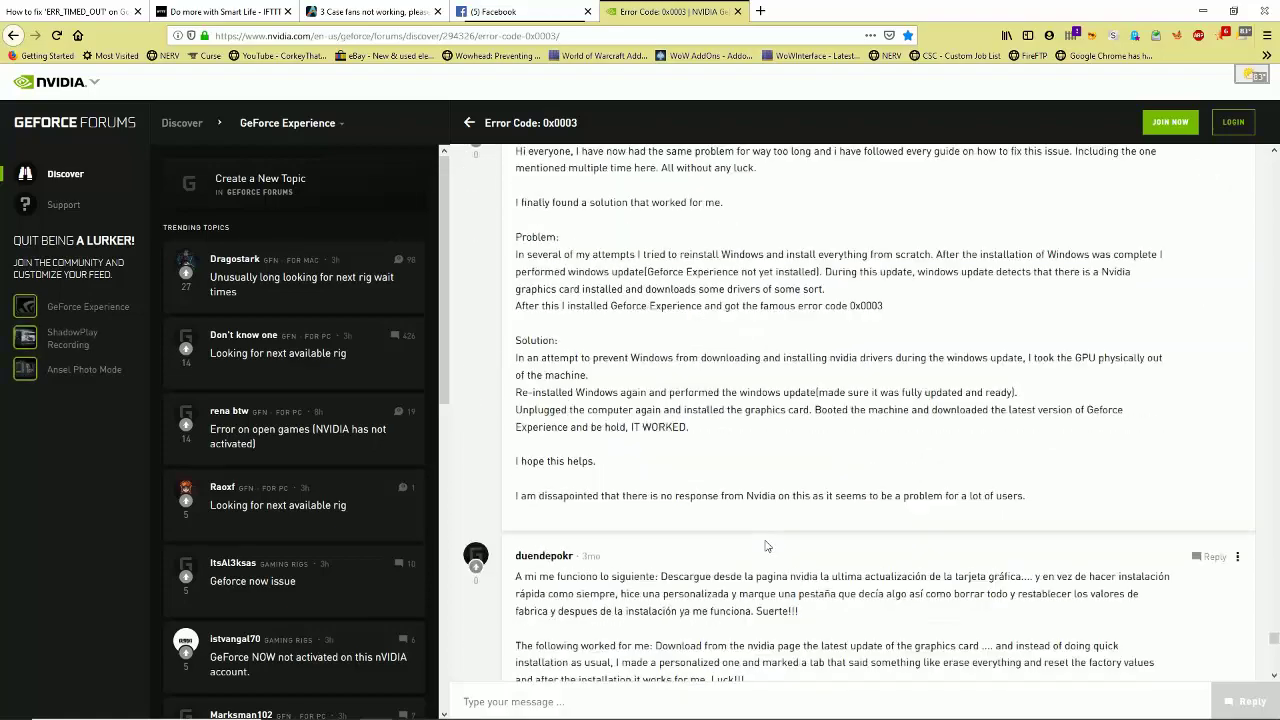
scroll(767, 545, "down", 12)
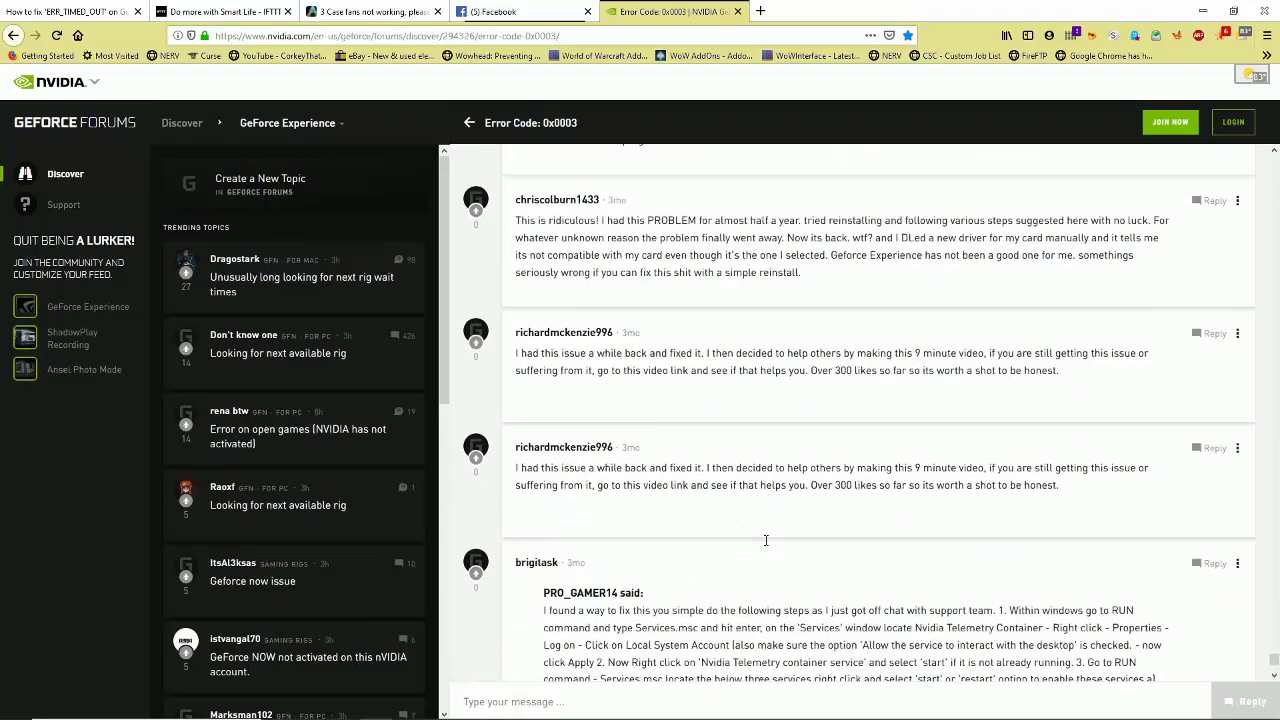
scroll(767, 545, "down", 10)
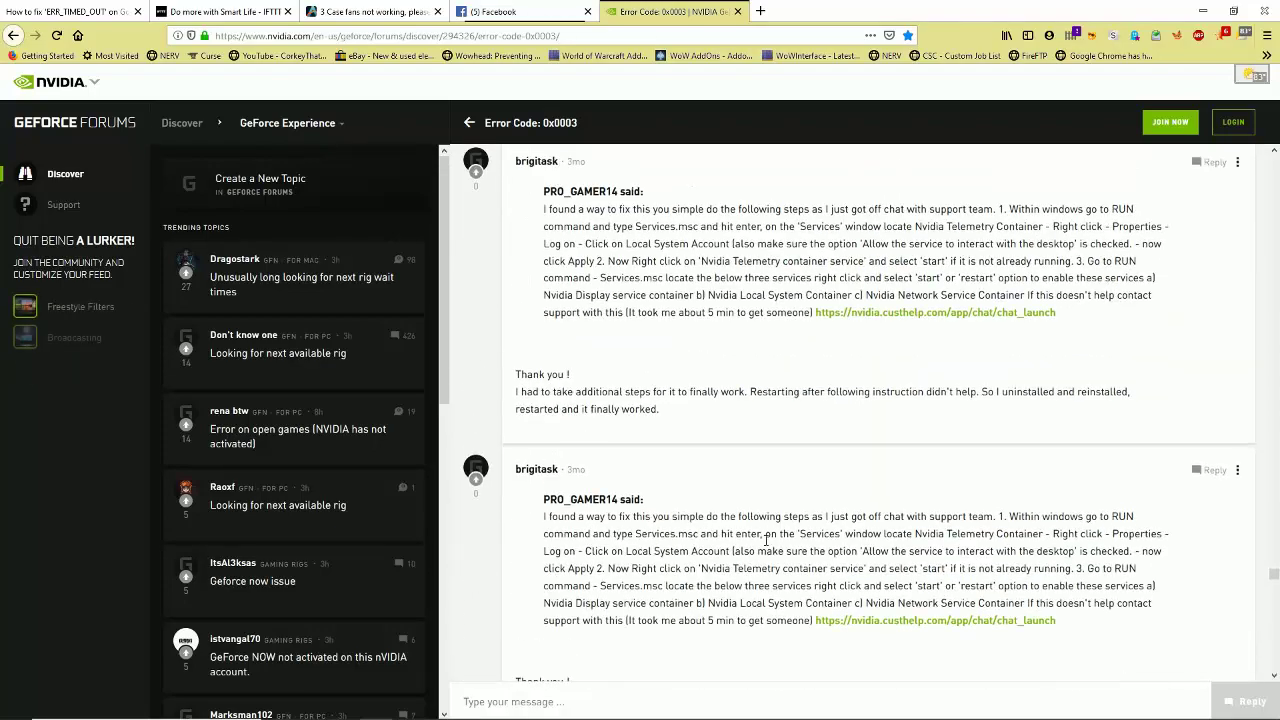
scroll(766, 543, "down", 3)
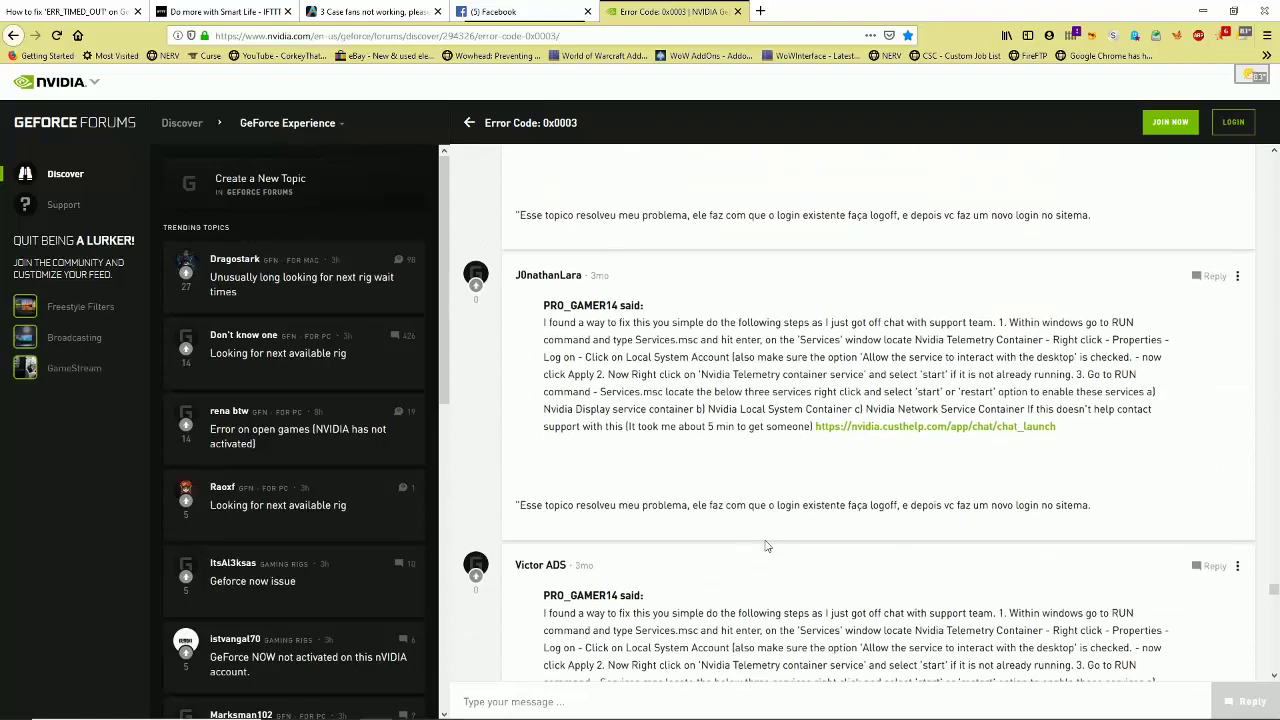
scroll(769, 545, "down", 3)
scroll(769, 545, "down", 4)
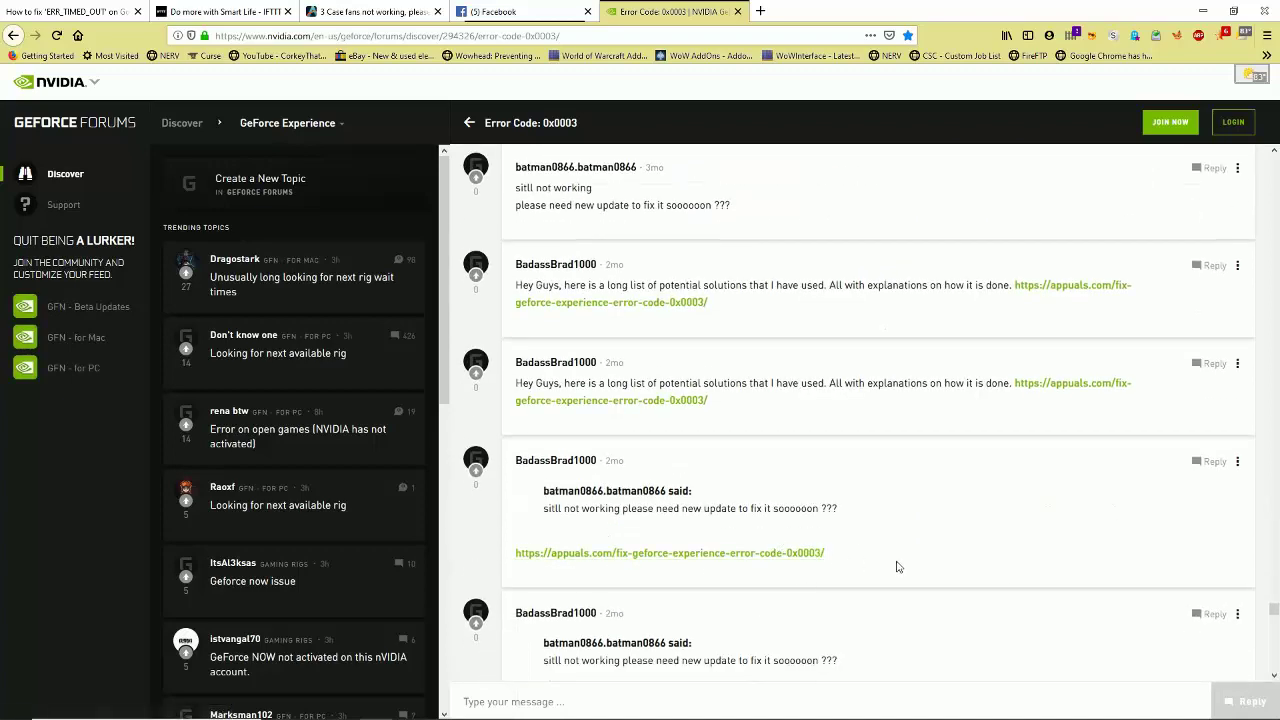
scroll(896, 566, "down", 3)
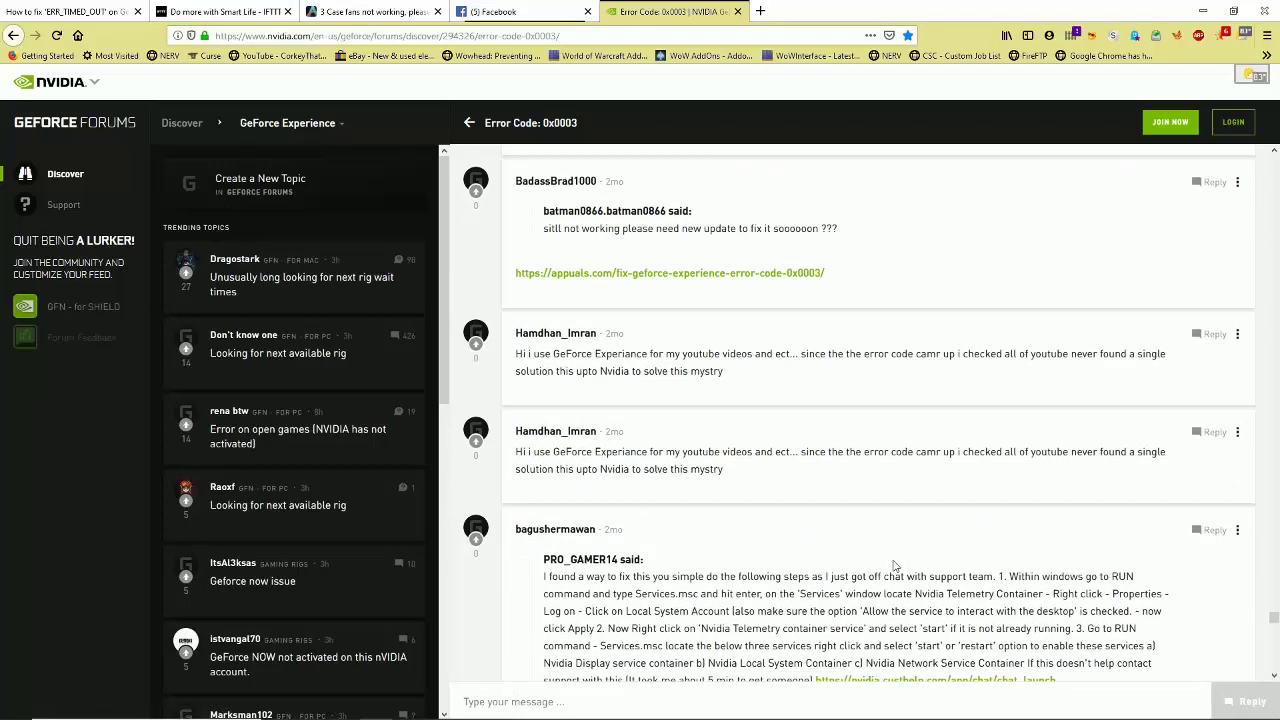
scroll(895, 566, "down", 2)
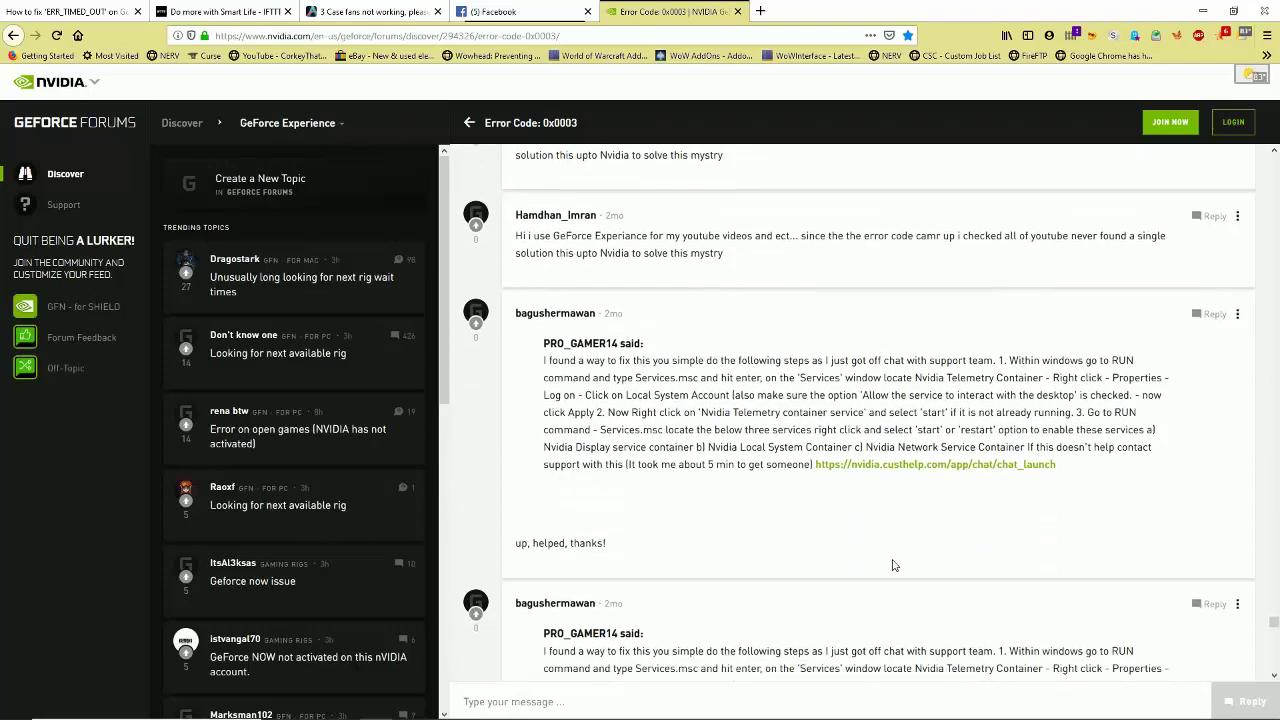
scroll(893, 565, "down", 6)
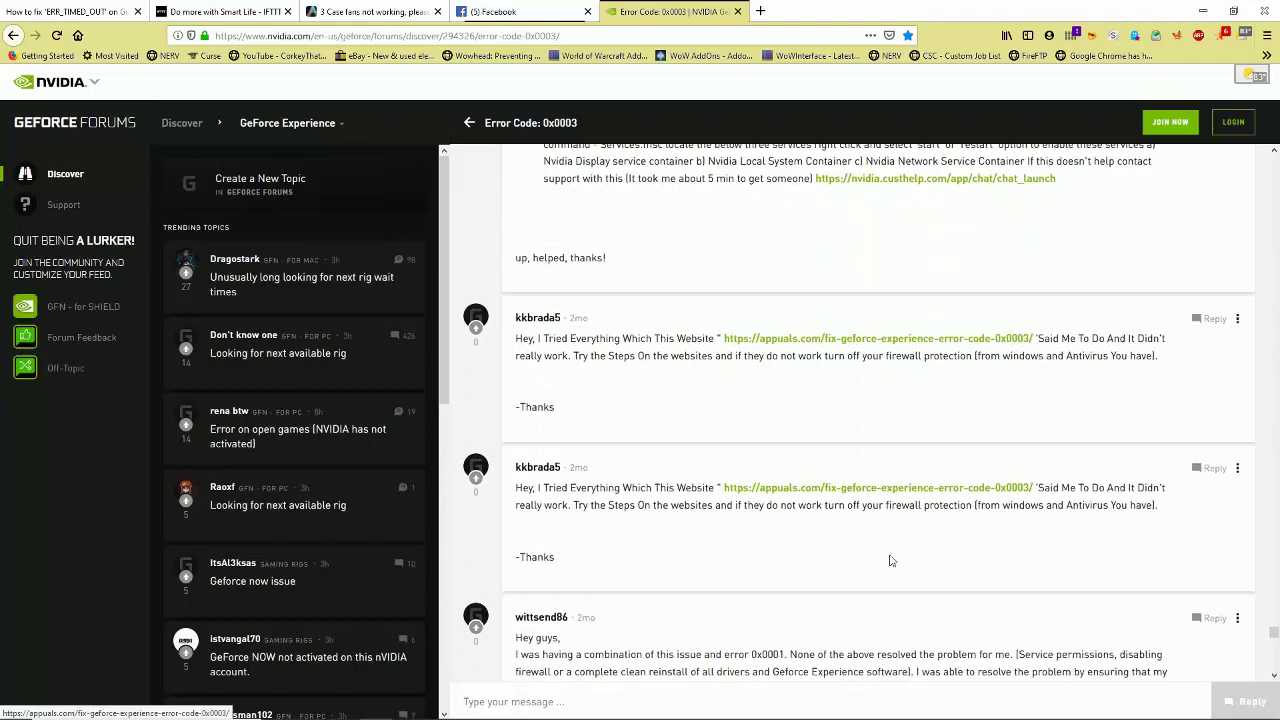
scroll(891, 561, "down", 9)
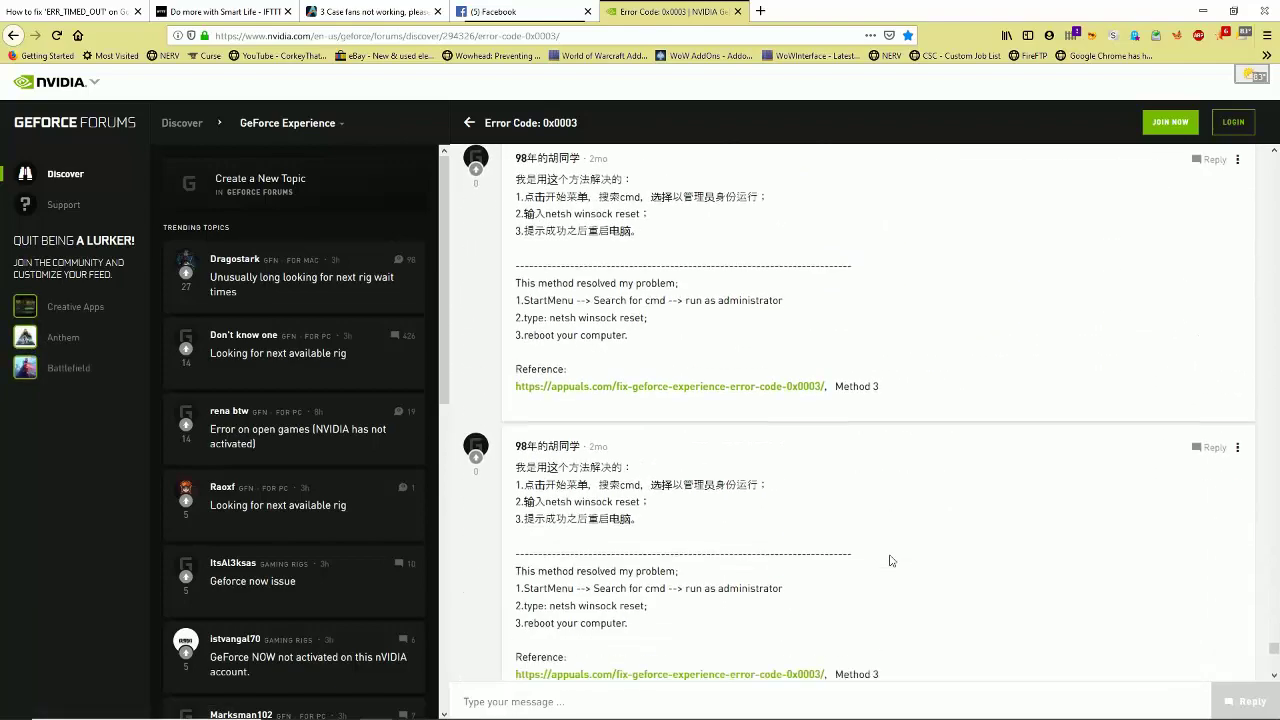
scroll(848, 550, "up", 2)
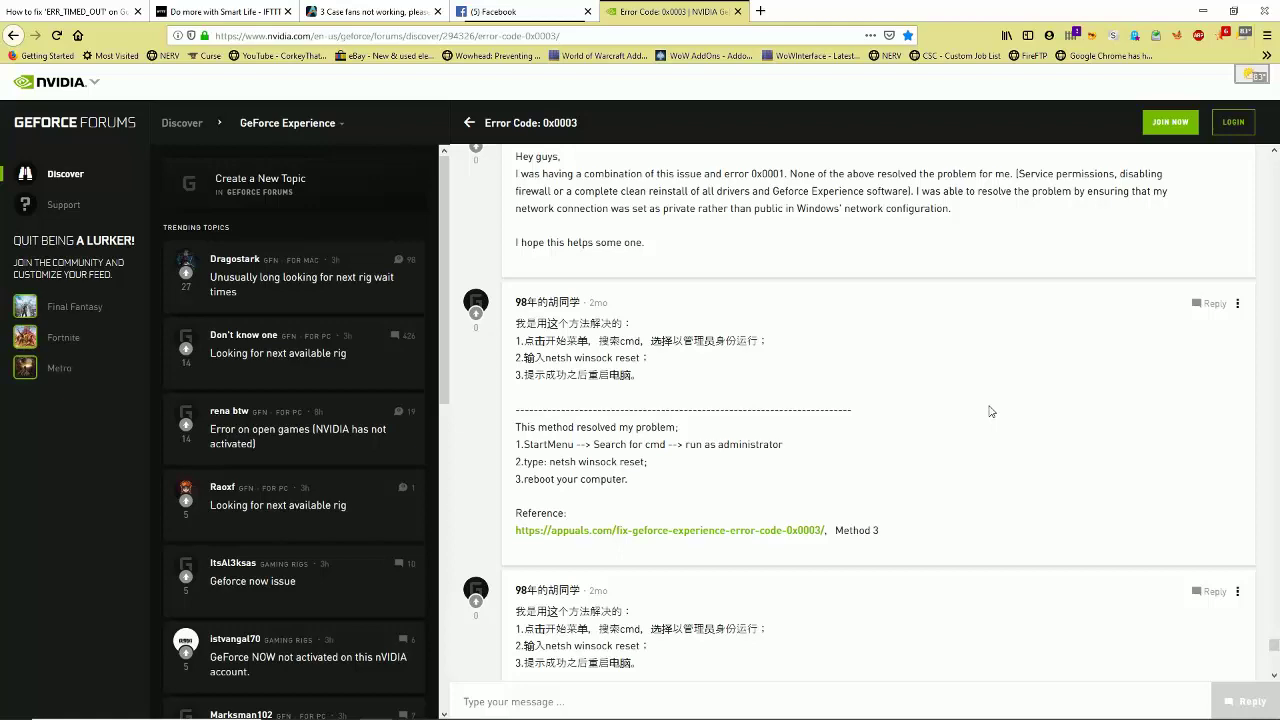
Check the driver details and roll-back option of the NVIDIA GeForce RTX 2070 in Device Manager, and close the system windows.
key("super+Pause")
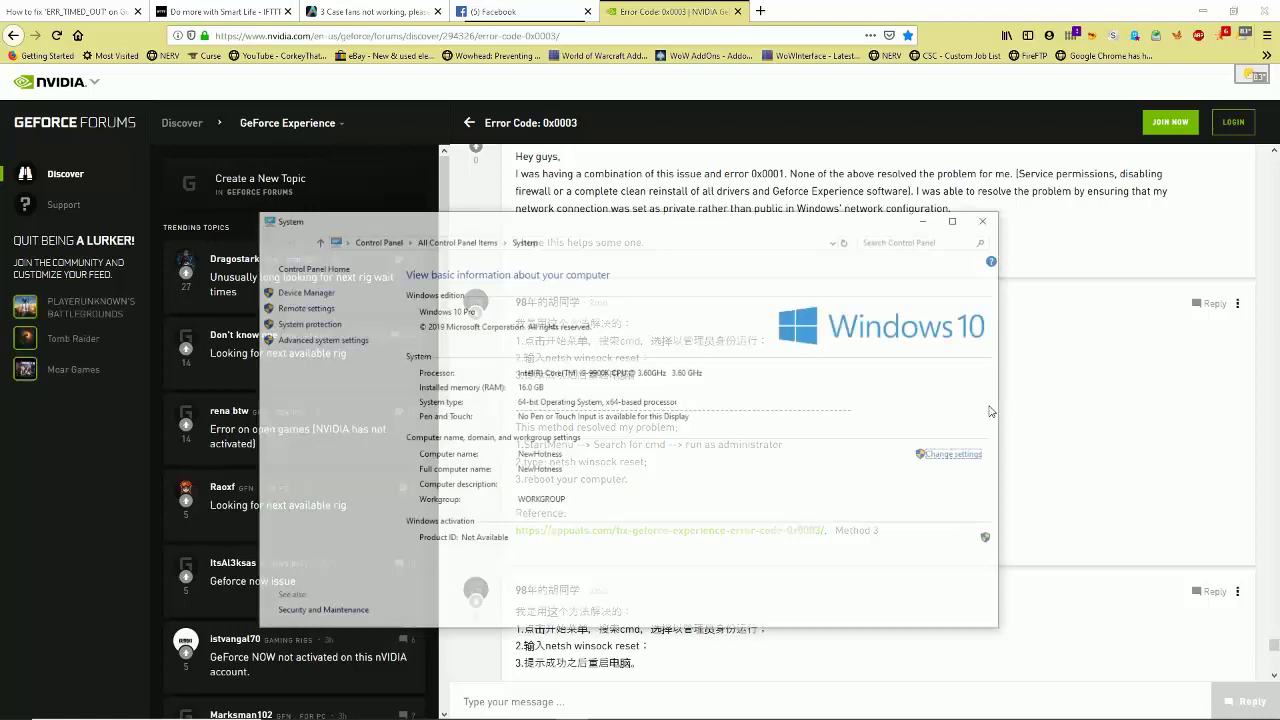
left_click(302, 291)
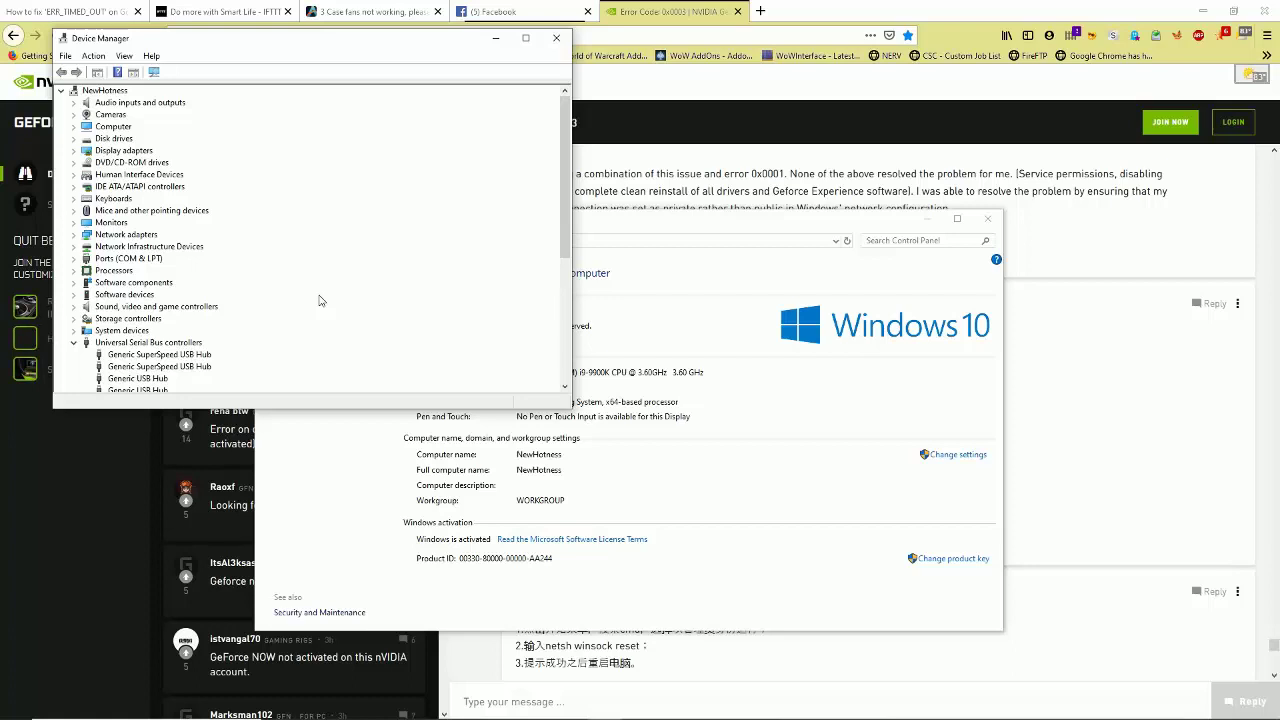
left_click(73, 150)
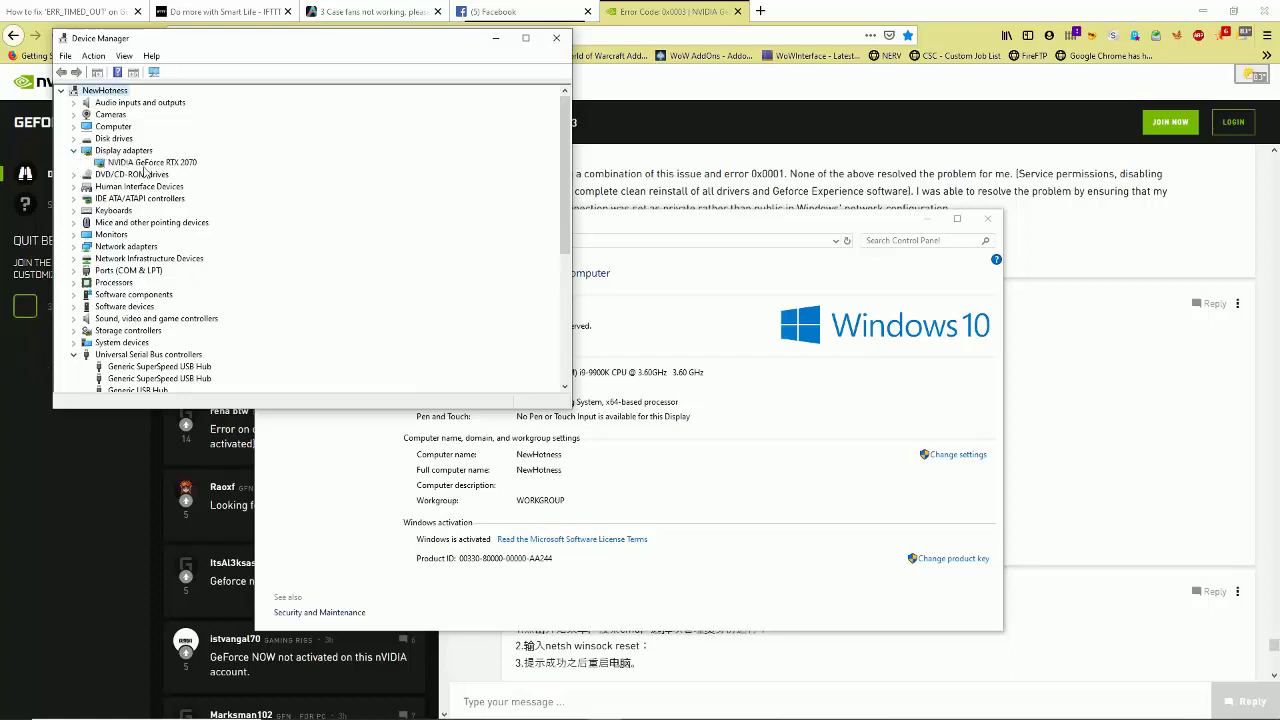
double_click(170, 163)
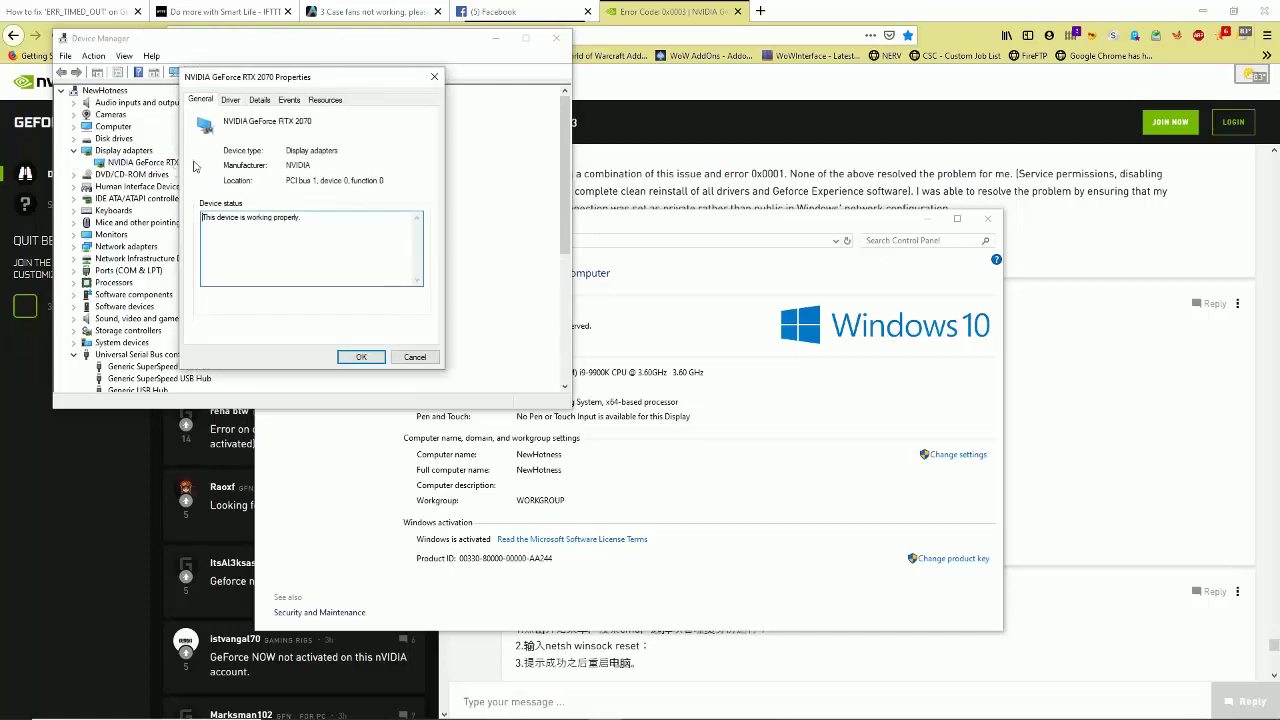
left_click(231, 100)
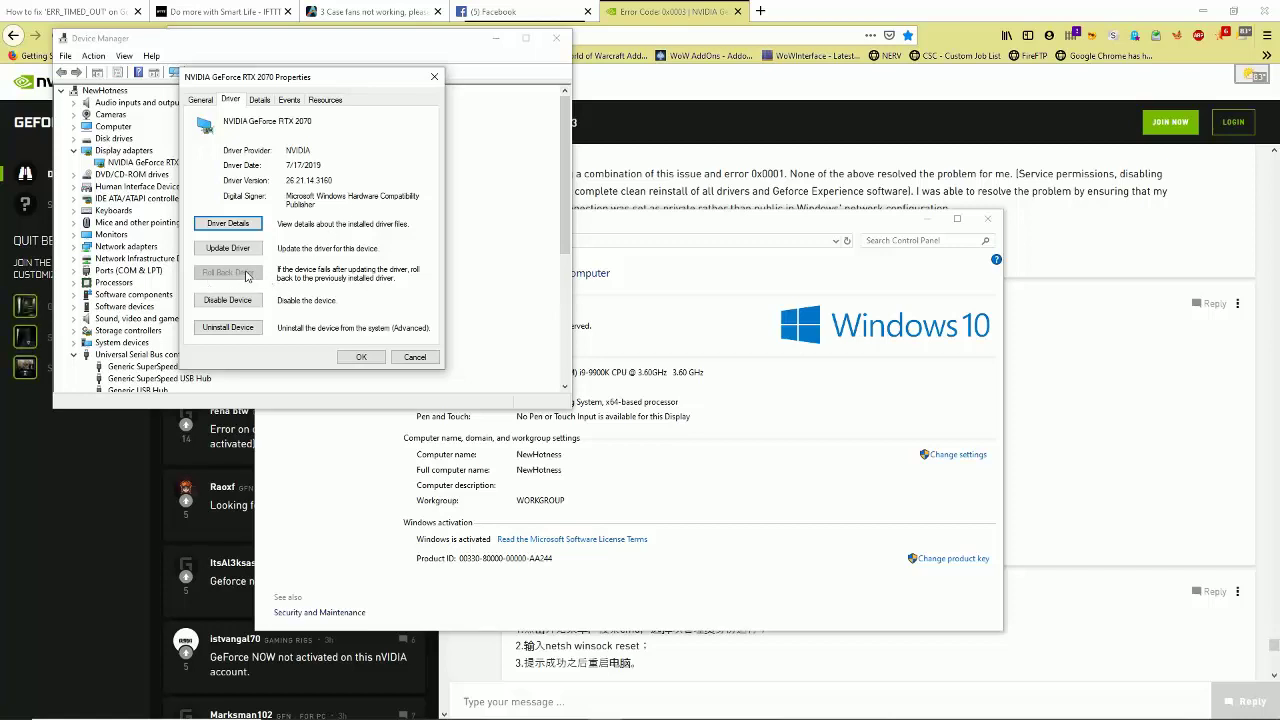
left_click(414, 357)
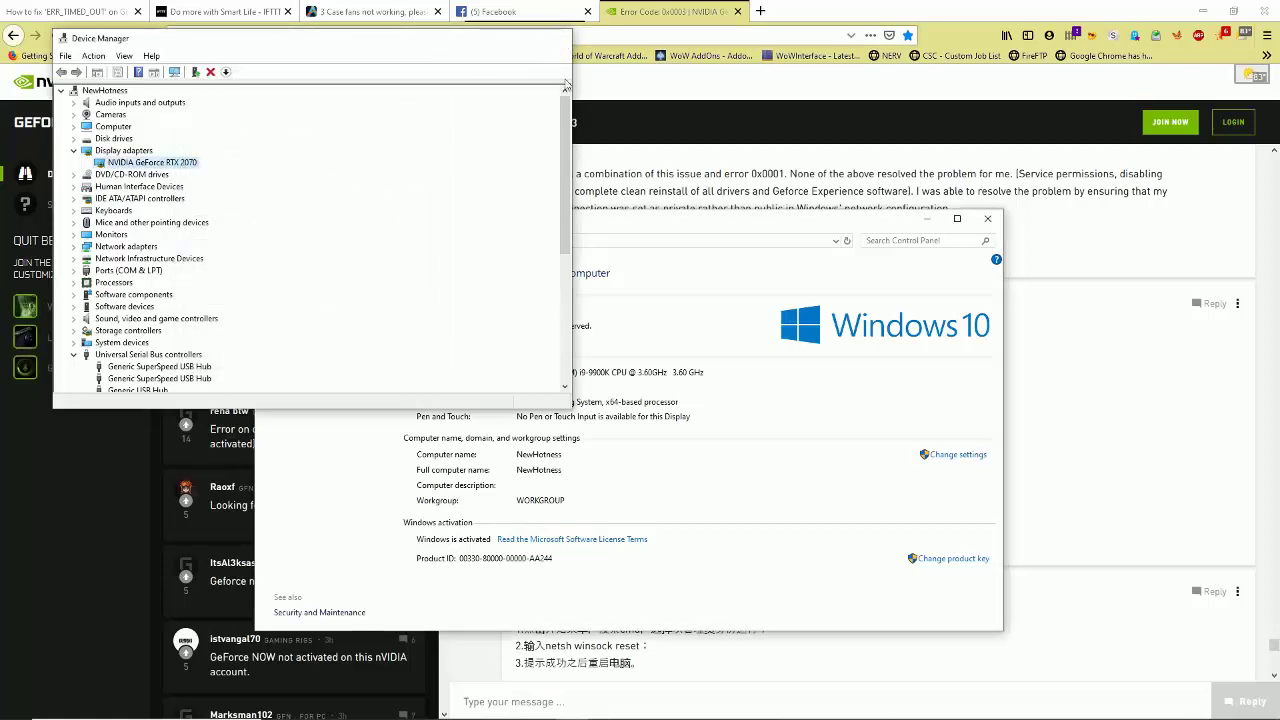
left_click(563, 40)
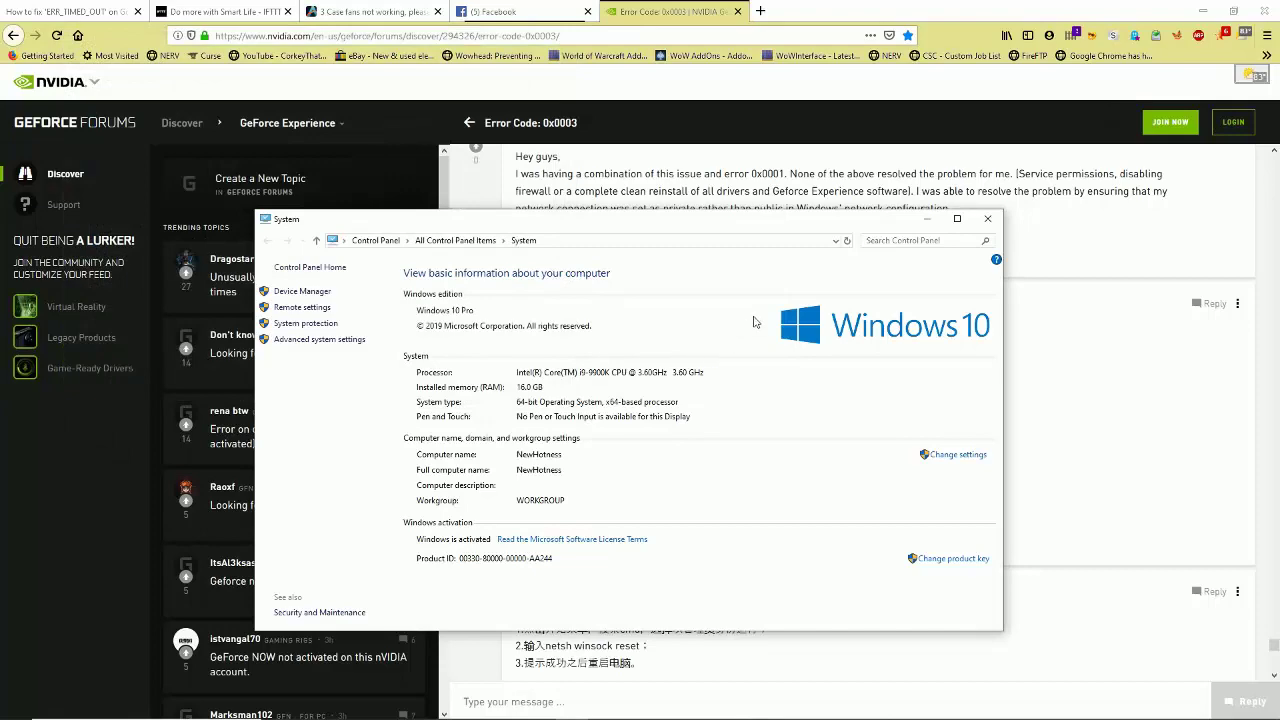
left_click(987, 218)
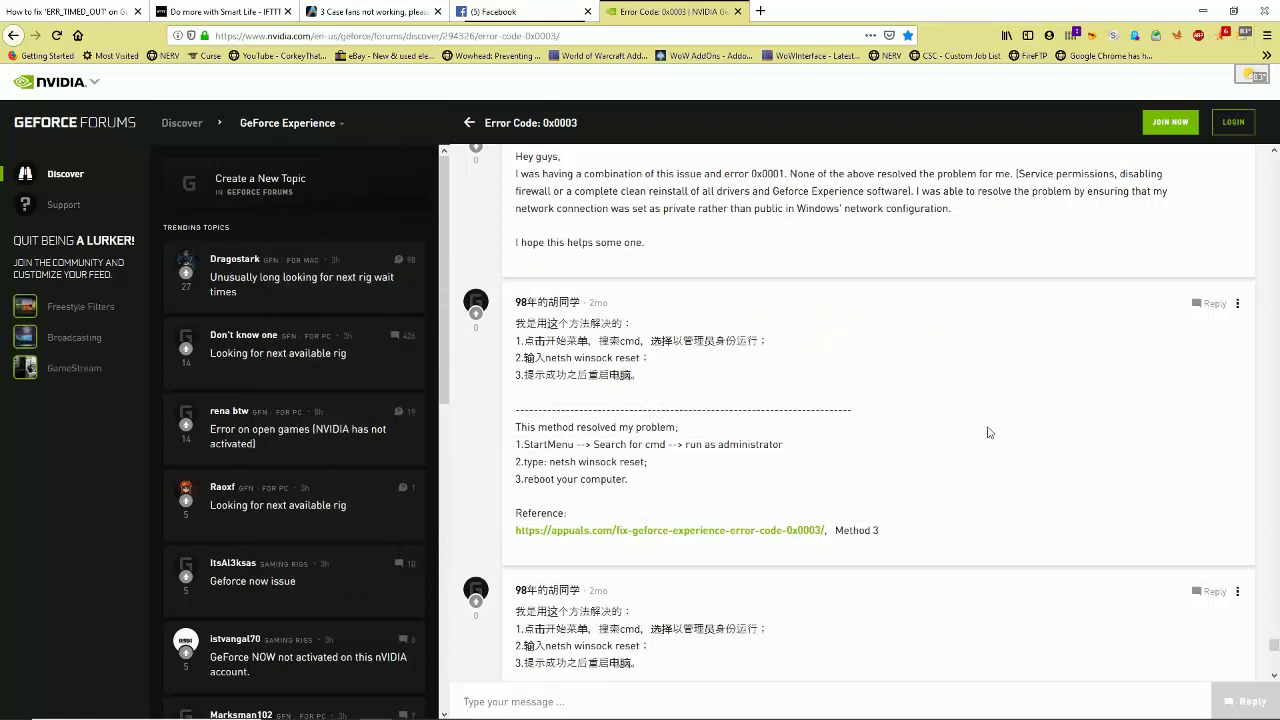
Search Windows for Command Prompt and locate its Run as administrator option.
key("super")
type("co")
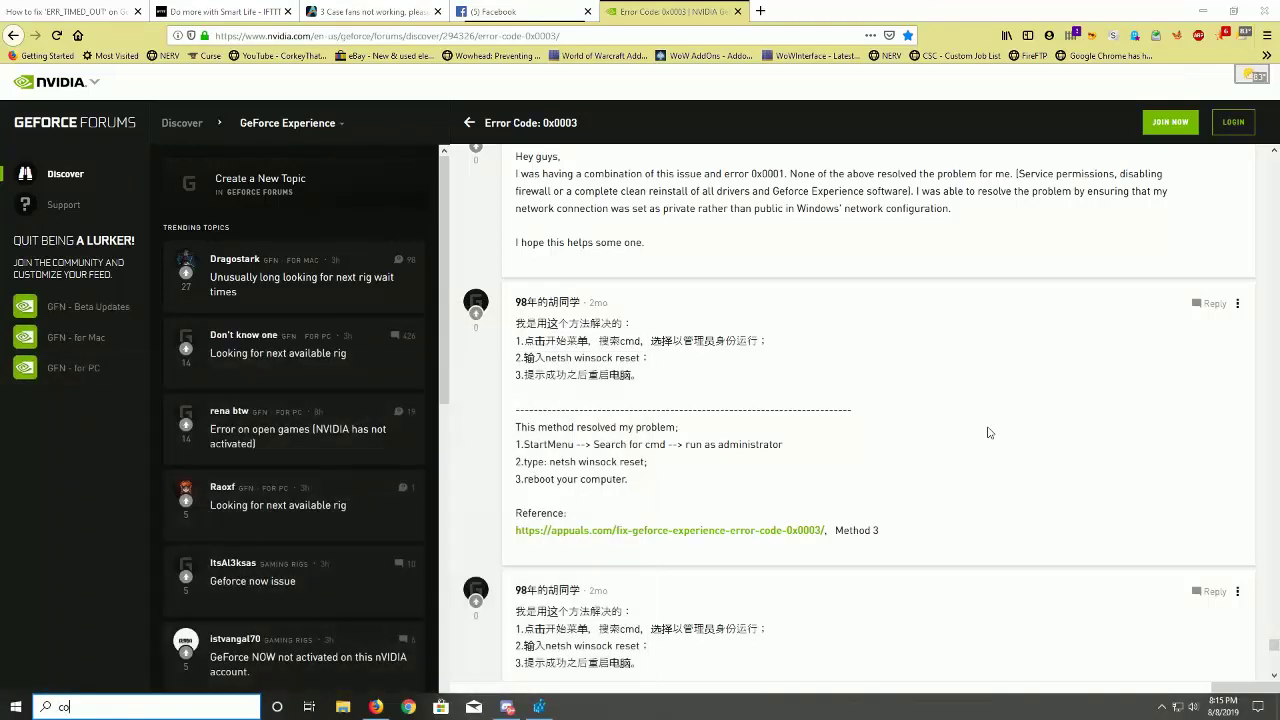
type("mman")
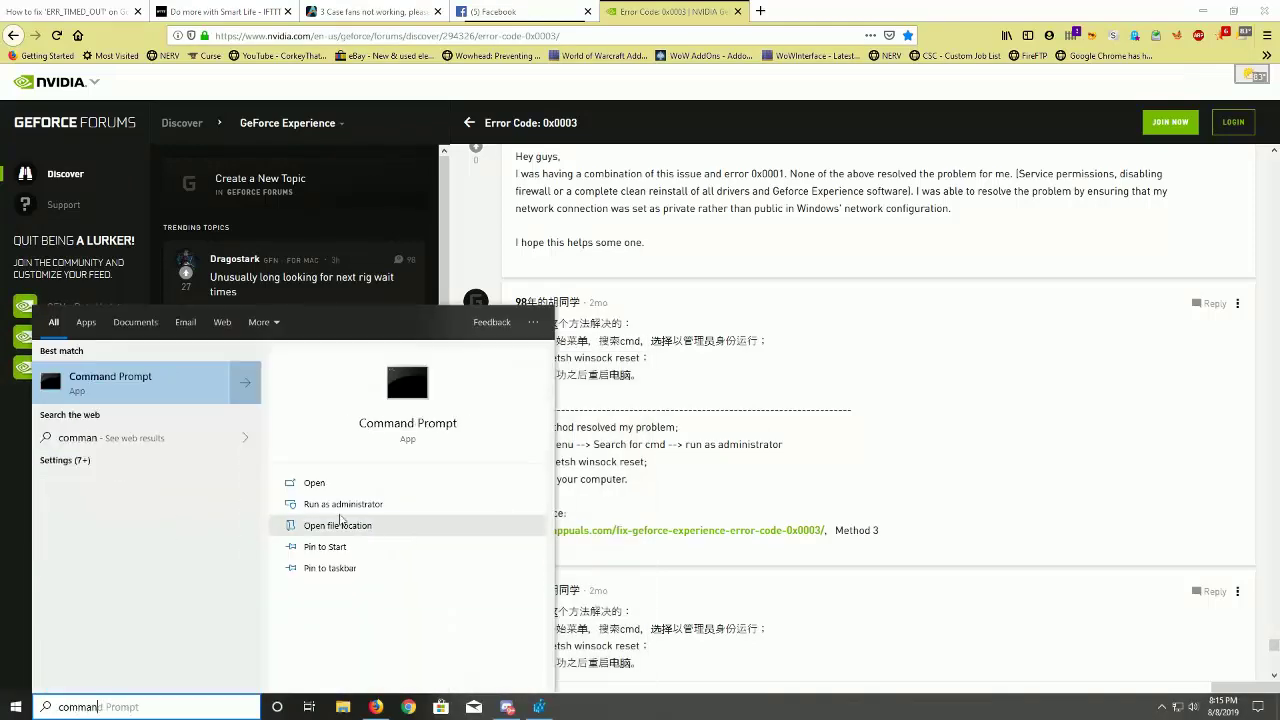
left_click(343, 504)
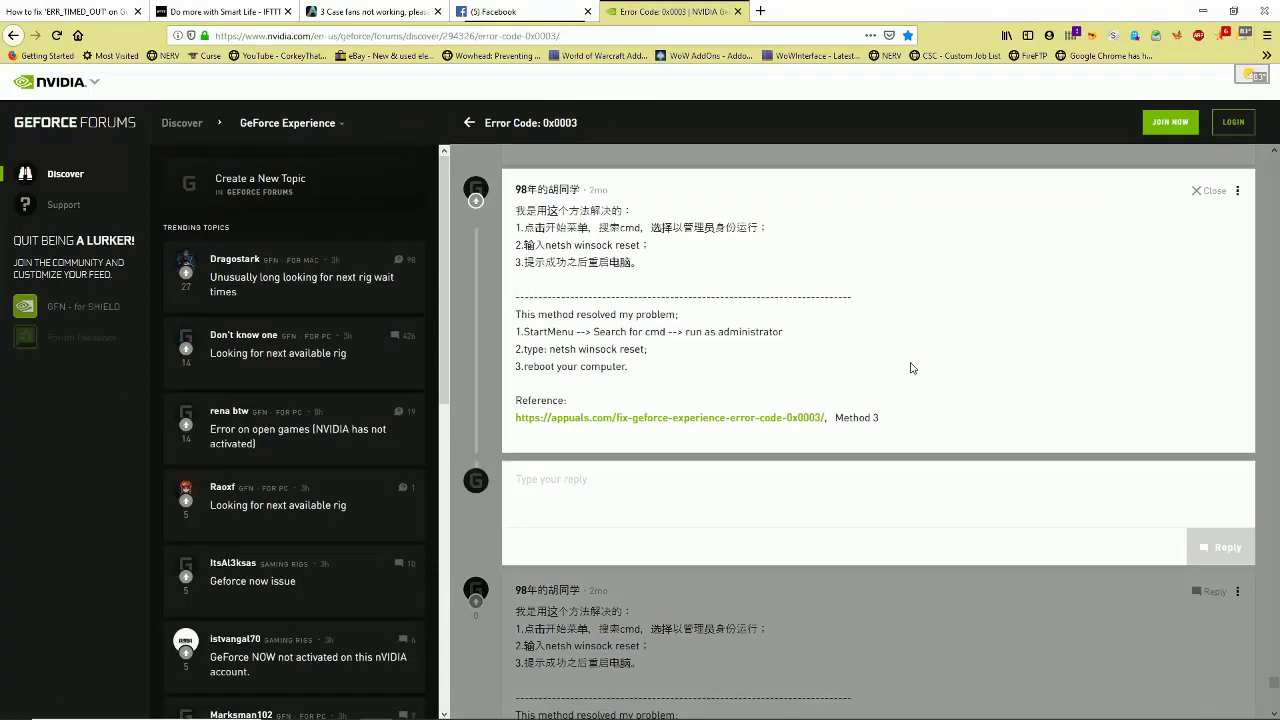
Locate Windows PowerShell (Admin) among the Windows quick links, dismiss them, and collapse the reply box in the forum thread.
key("super+x")
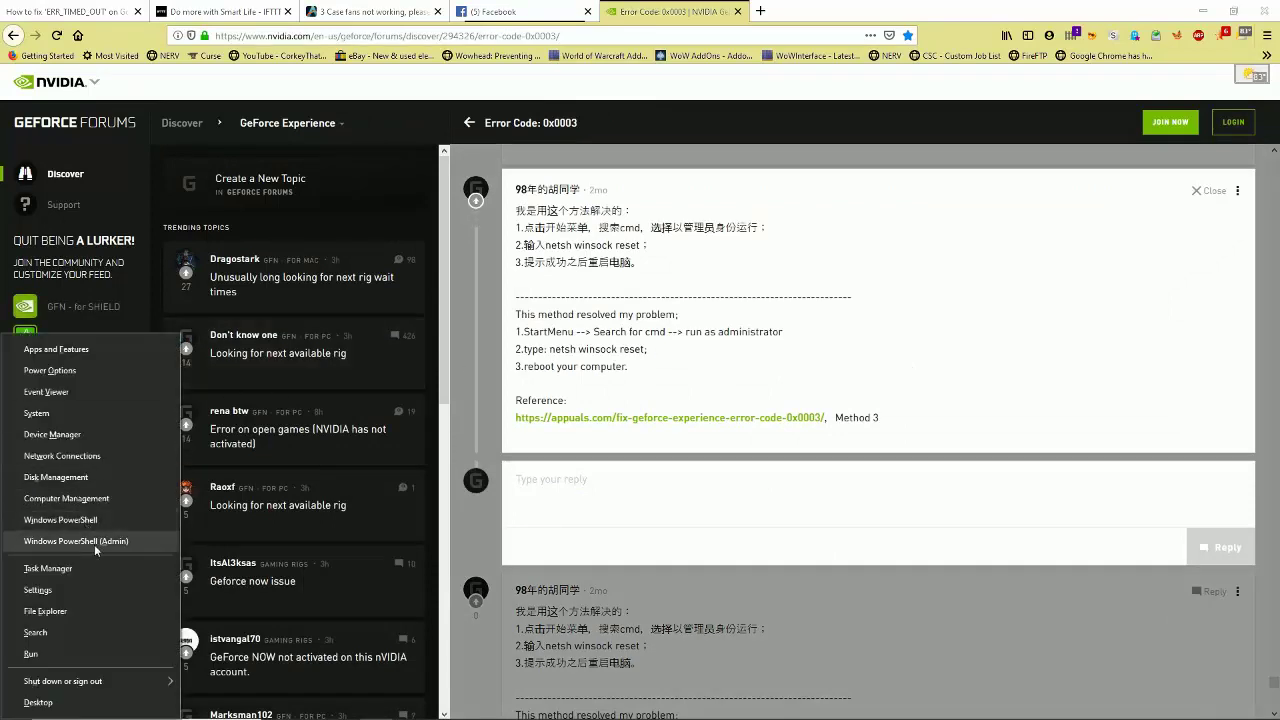
left_click(729, 359)
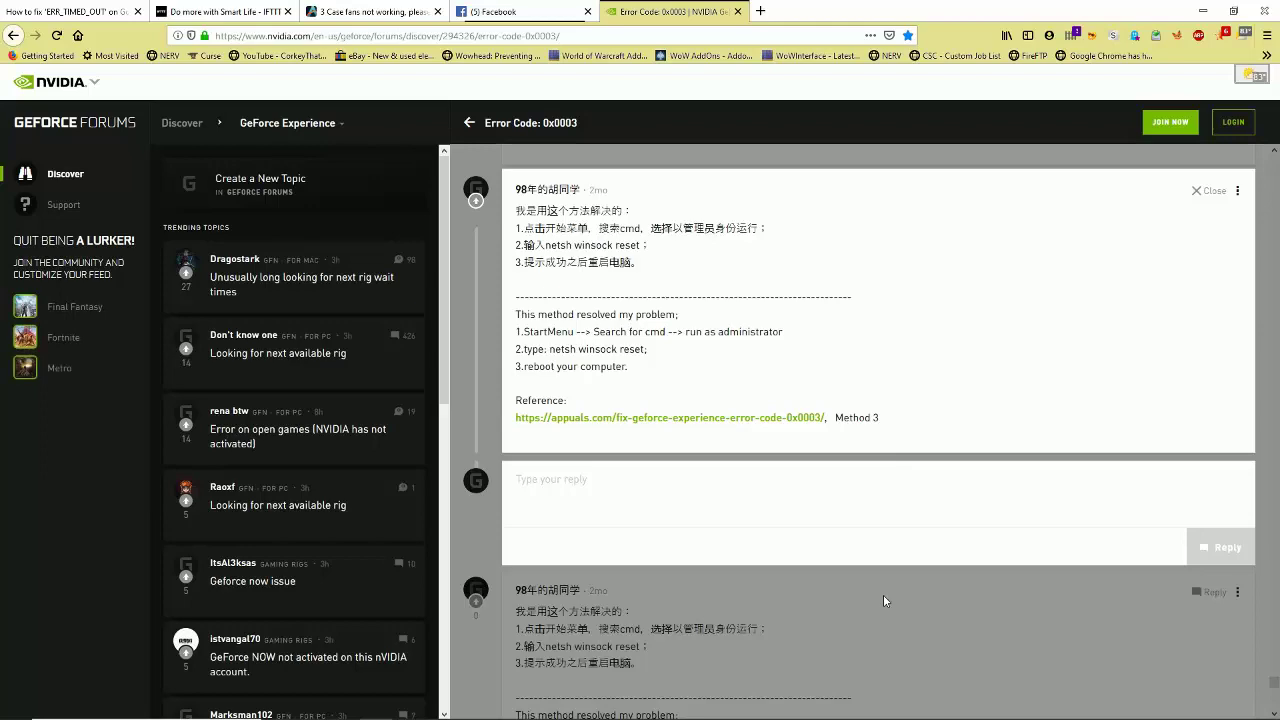
left_click(1258, 220)
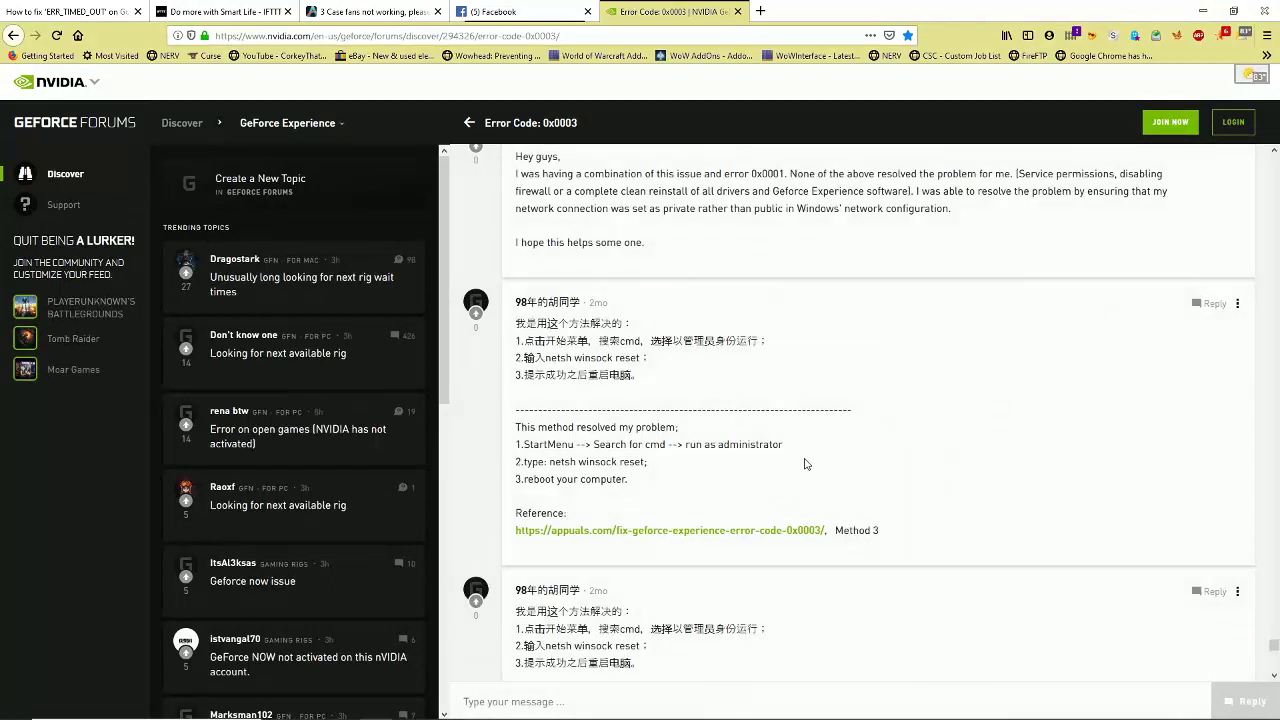
Read the replies following the netsh winsock reset post and return to that post.
scroll(806, 464, "down", 3)
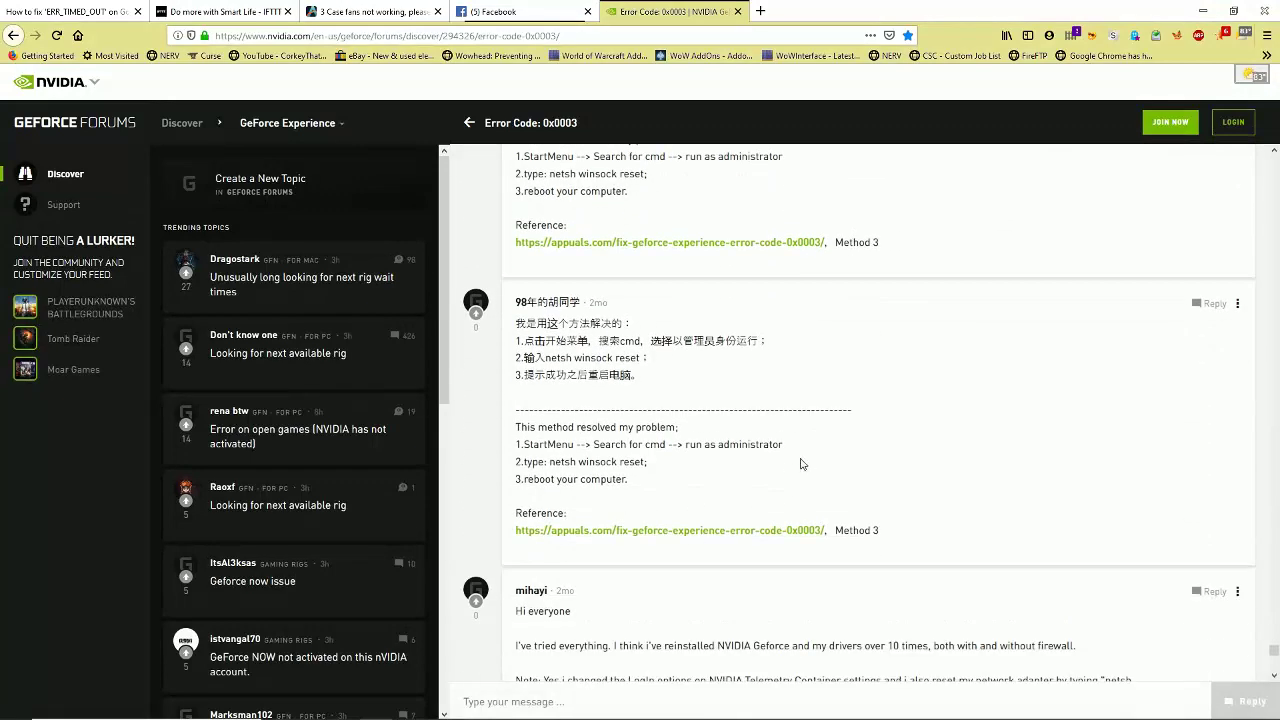
scroll(720, 430, "down", 3)
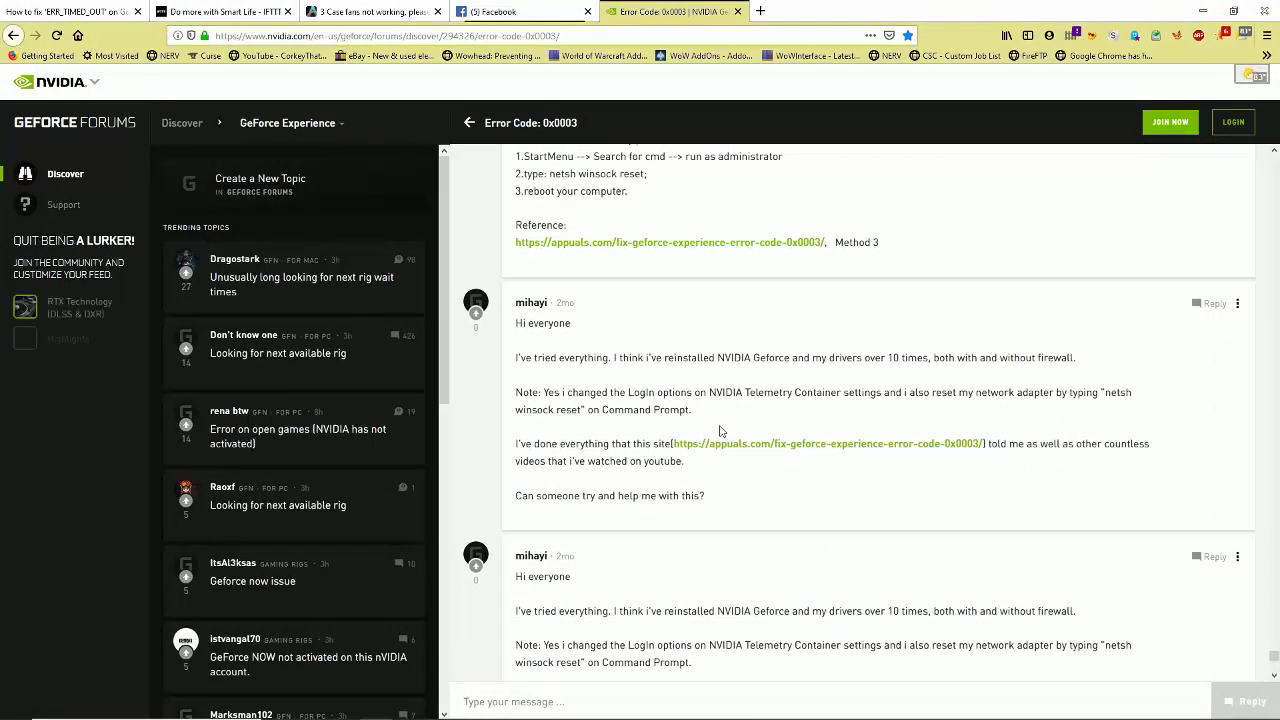
scroll(720, 430, "up", 4)
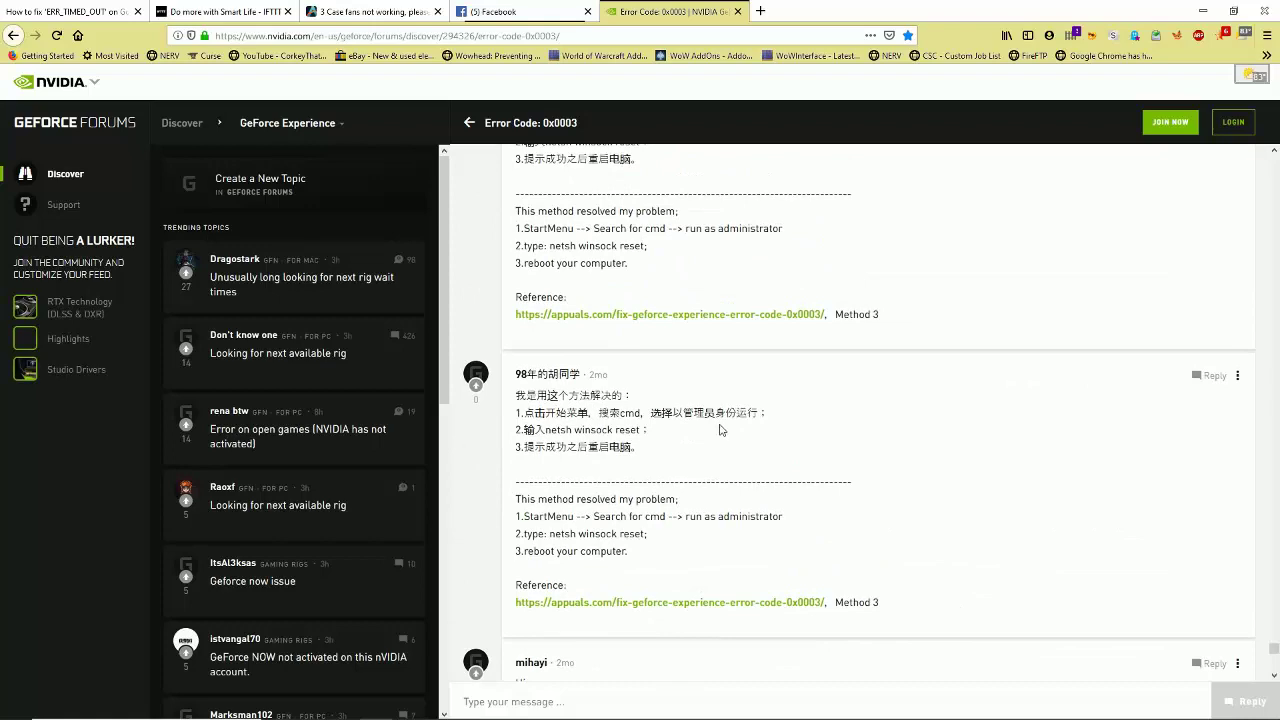
Open the 430.86 driver download page linked in the support-call reply, inspect the end of its web address, and return to the thread.
scroll(722, 430, "down", 10)
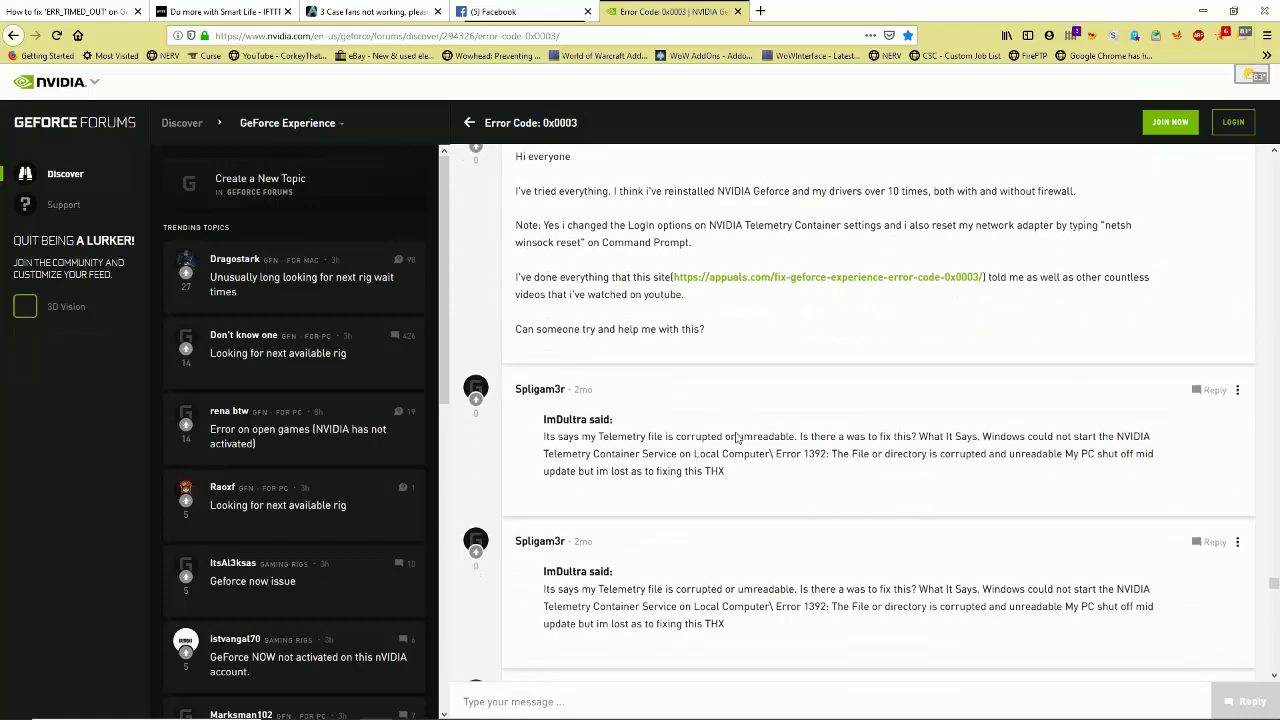
scroll(736, 432, "down", 3)
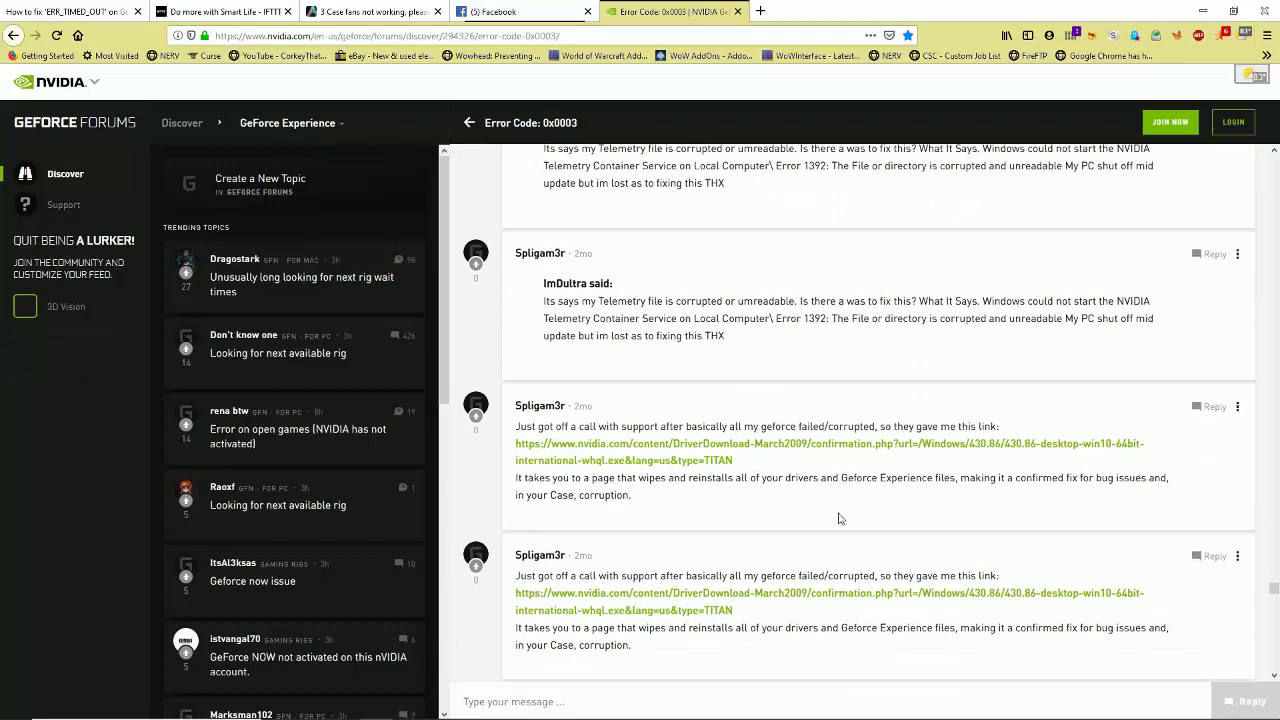
scroll(742, 553, "down", 1)
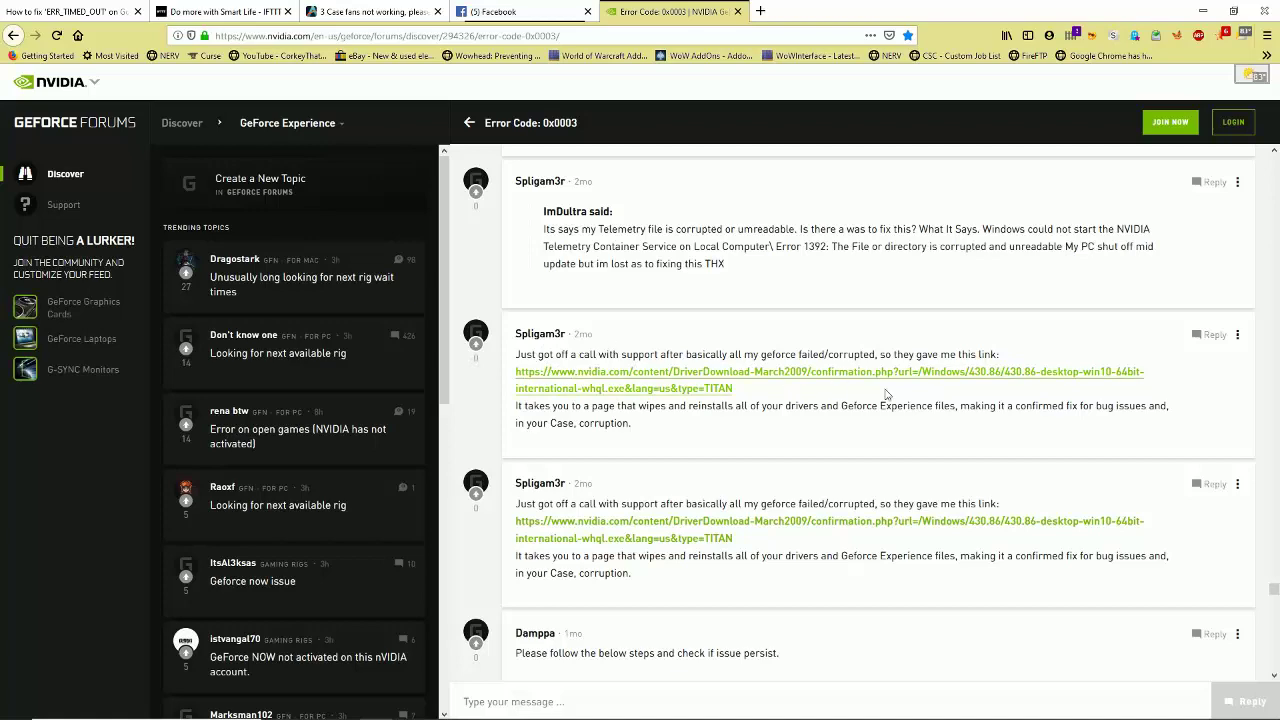
left_click(749, 376)
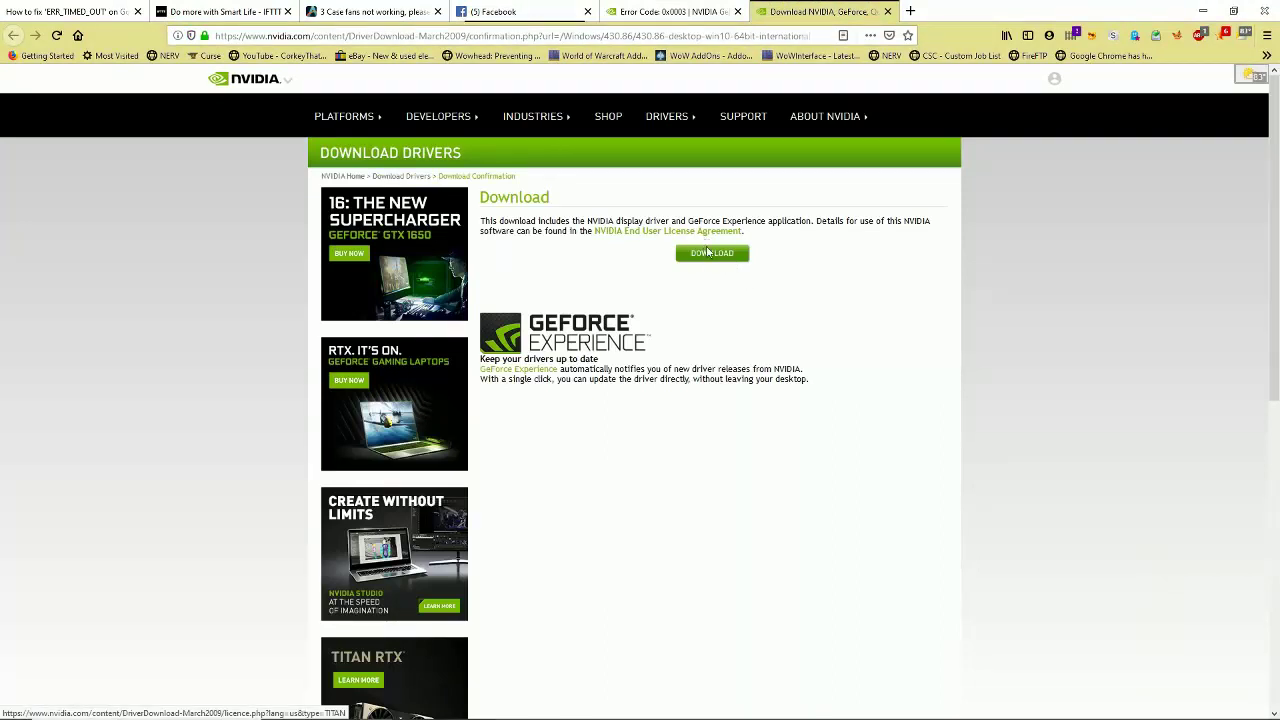
left_click(708, 253)
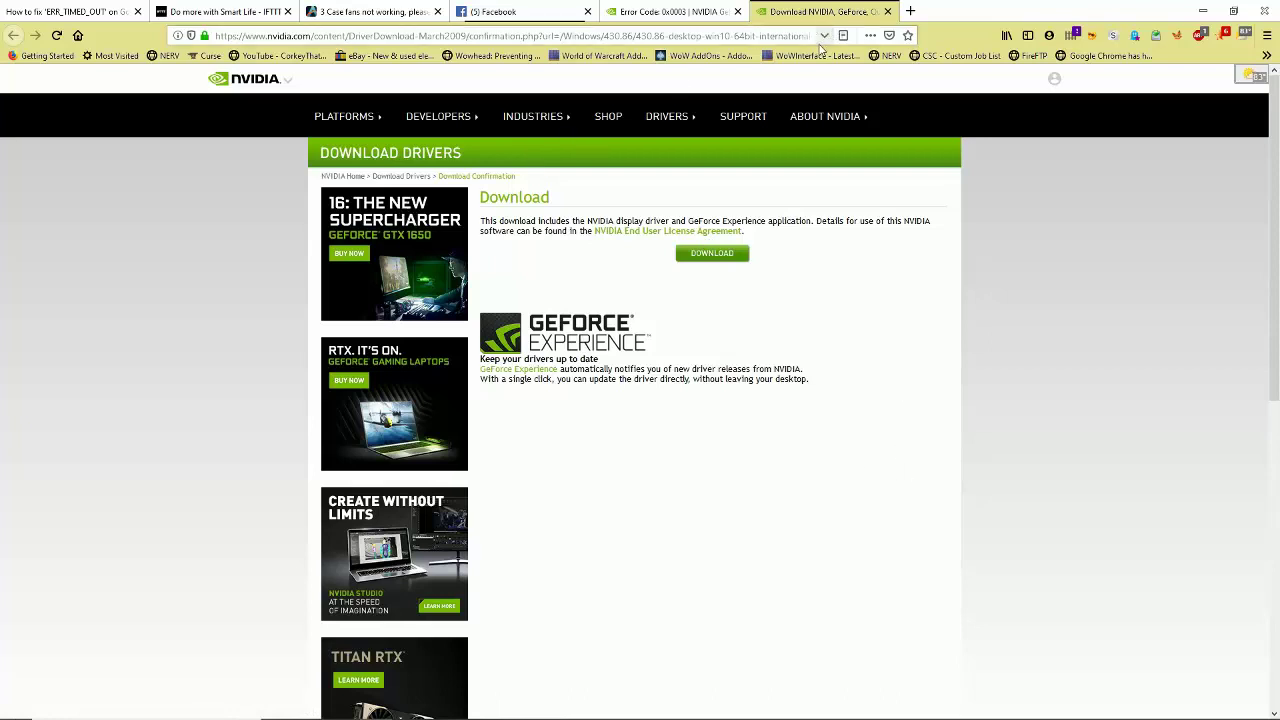
left_click_drag(775, 35, 855, 44)
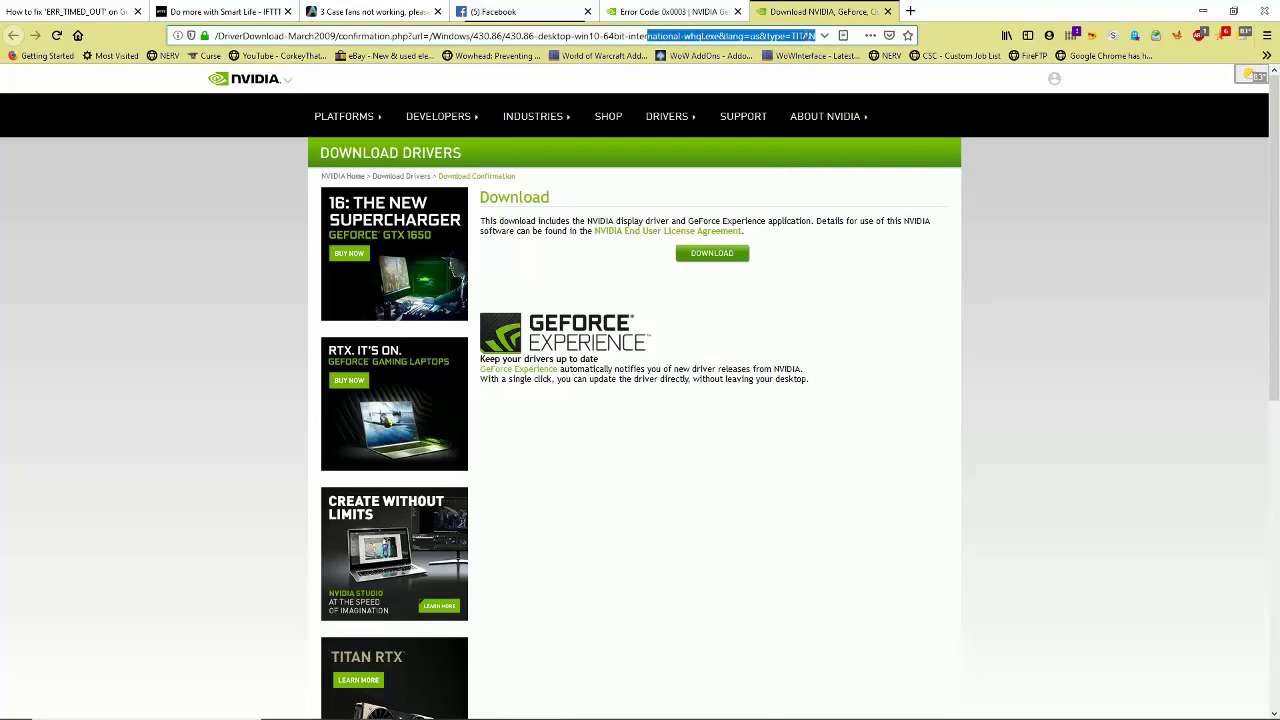
left_click(799, 36)
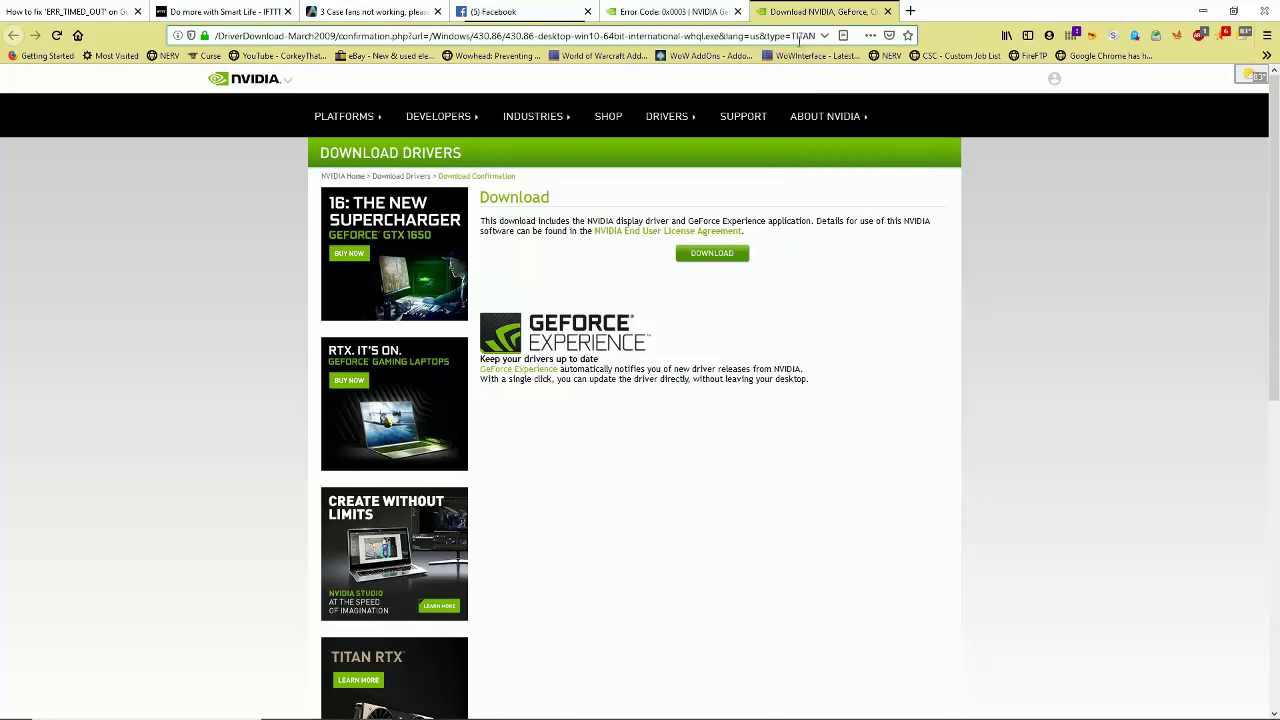
left_click(888, 12)
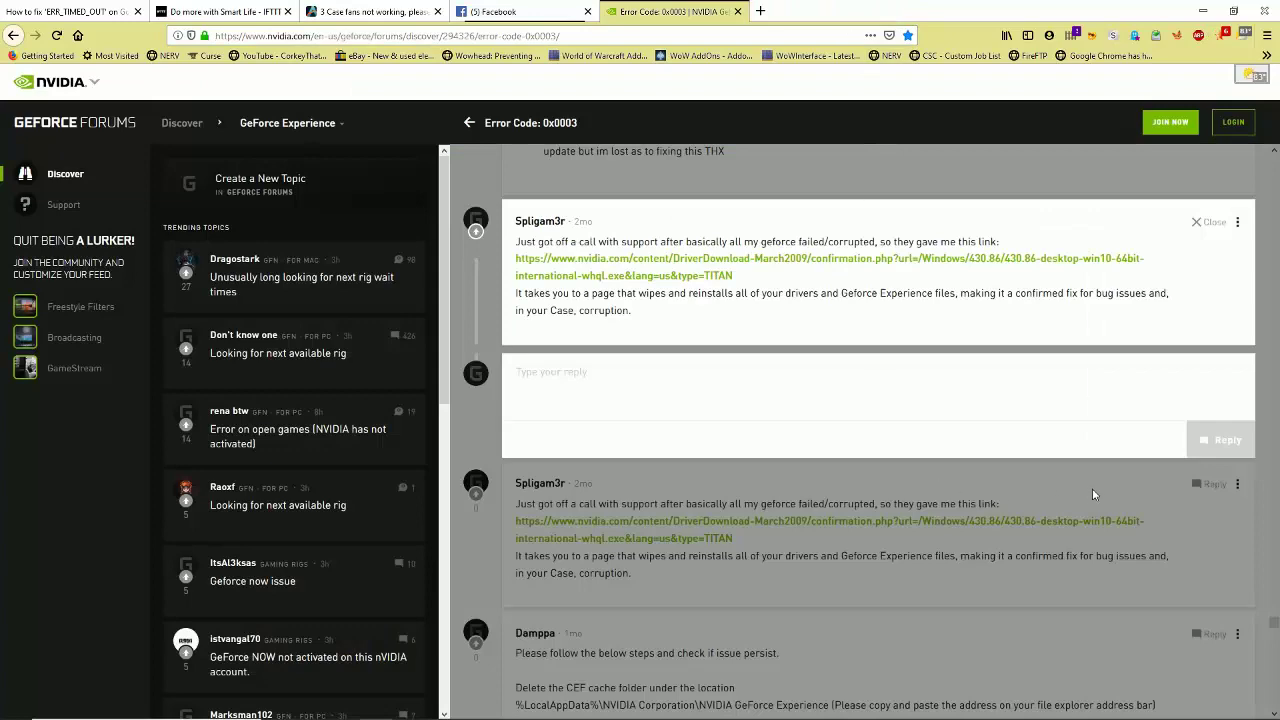
left_click(1201, 526)
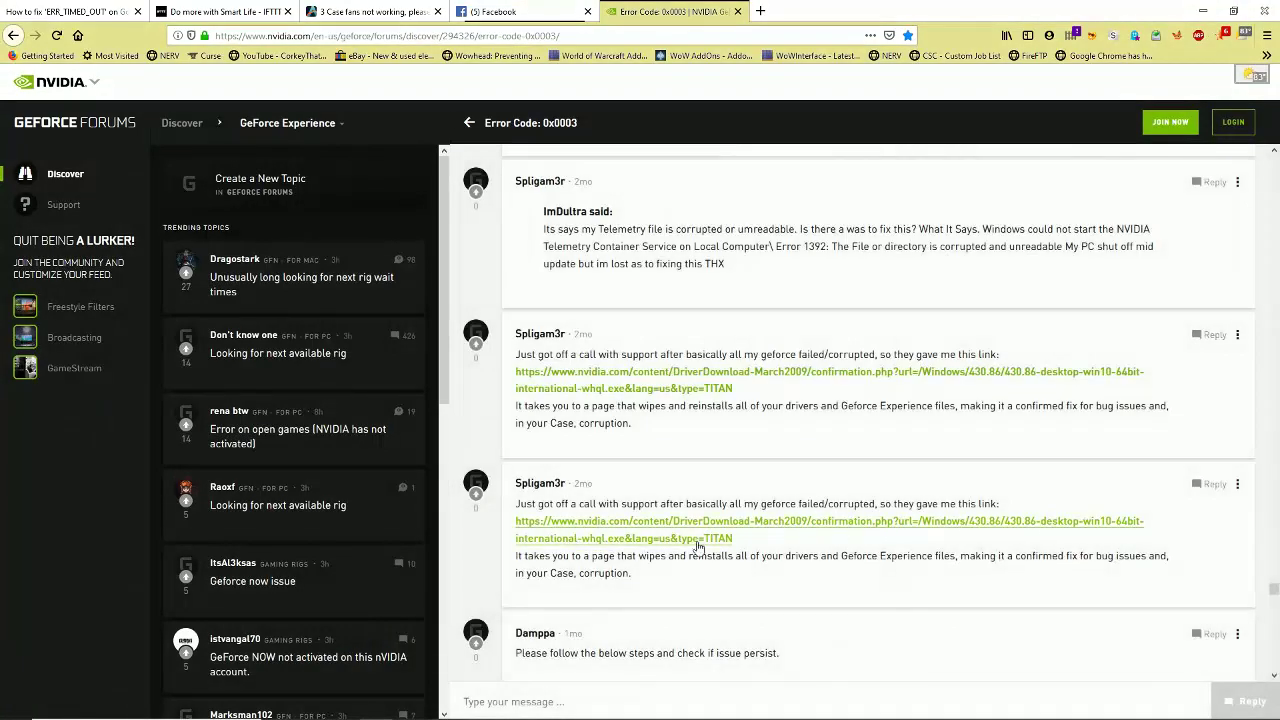
Open NVIDIA's driver download form from the second 430.86 link, choose the DCH driver type, review the download types, and close it.
left_click(754, 528)
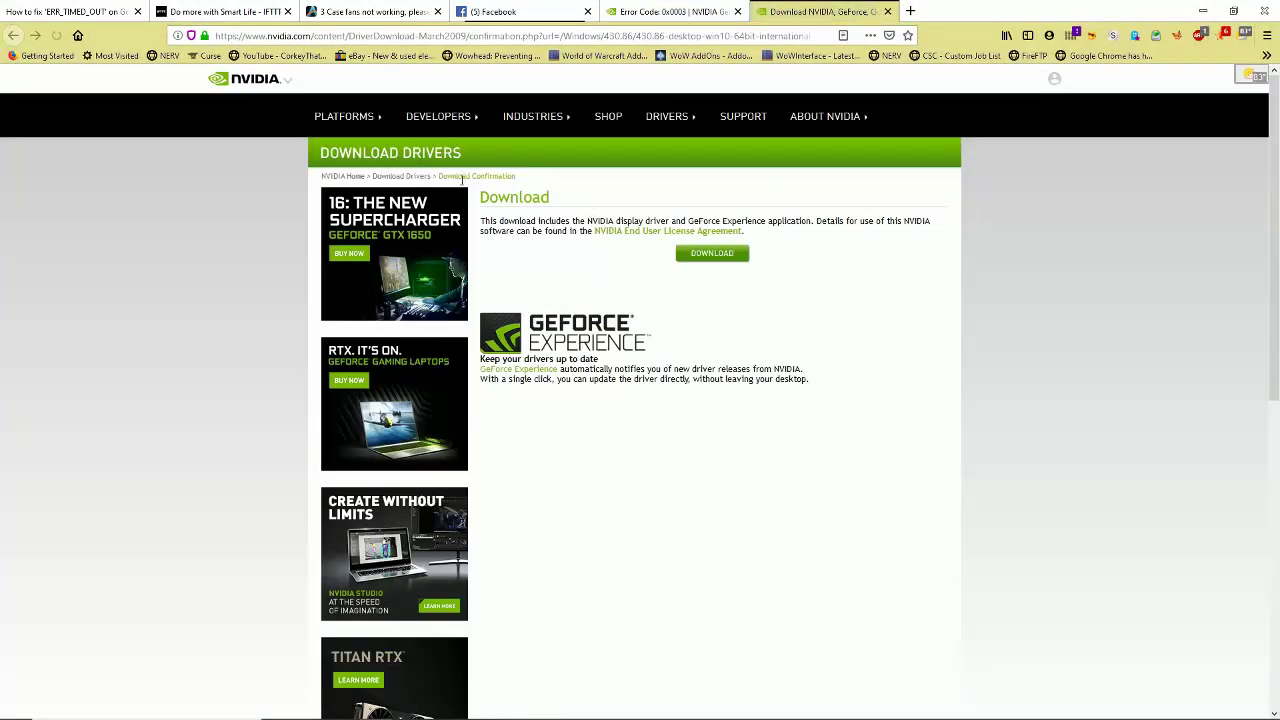
left_click(421, 177)
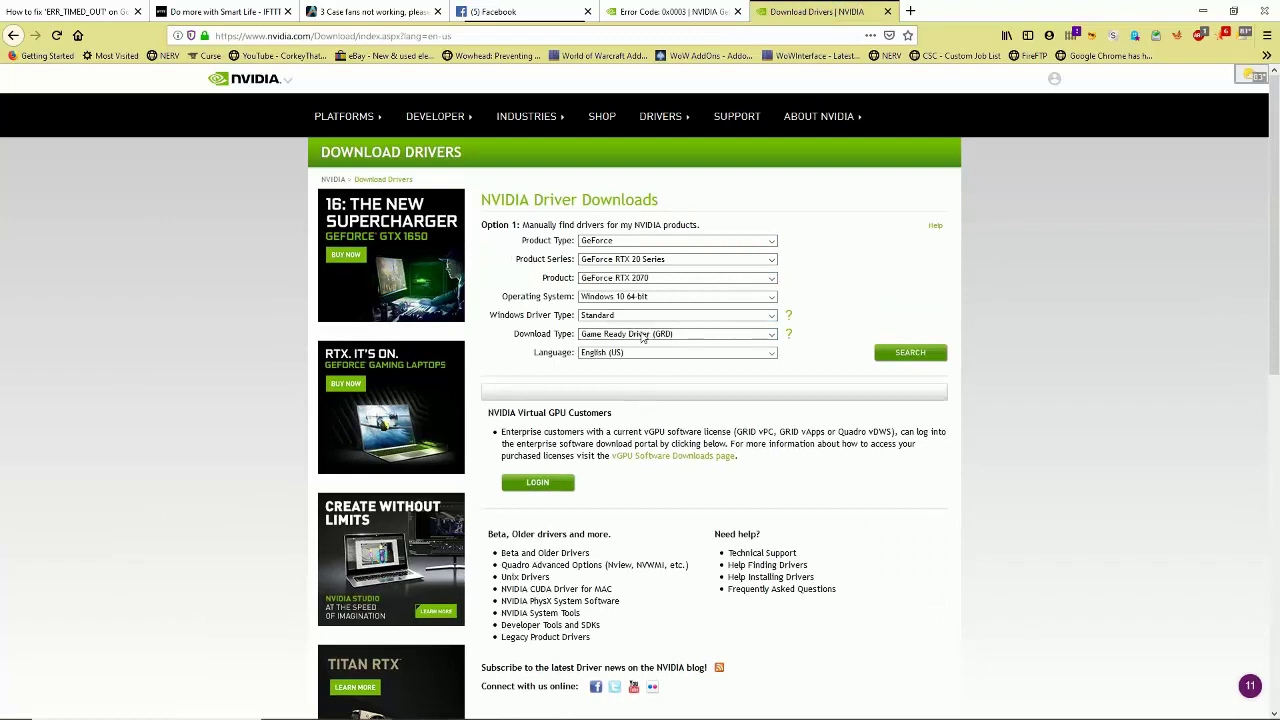
left_click(646, 316)
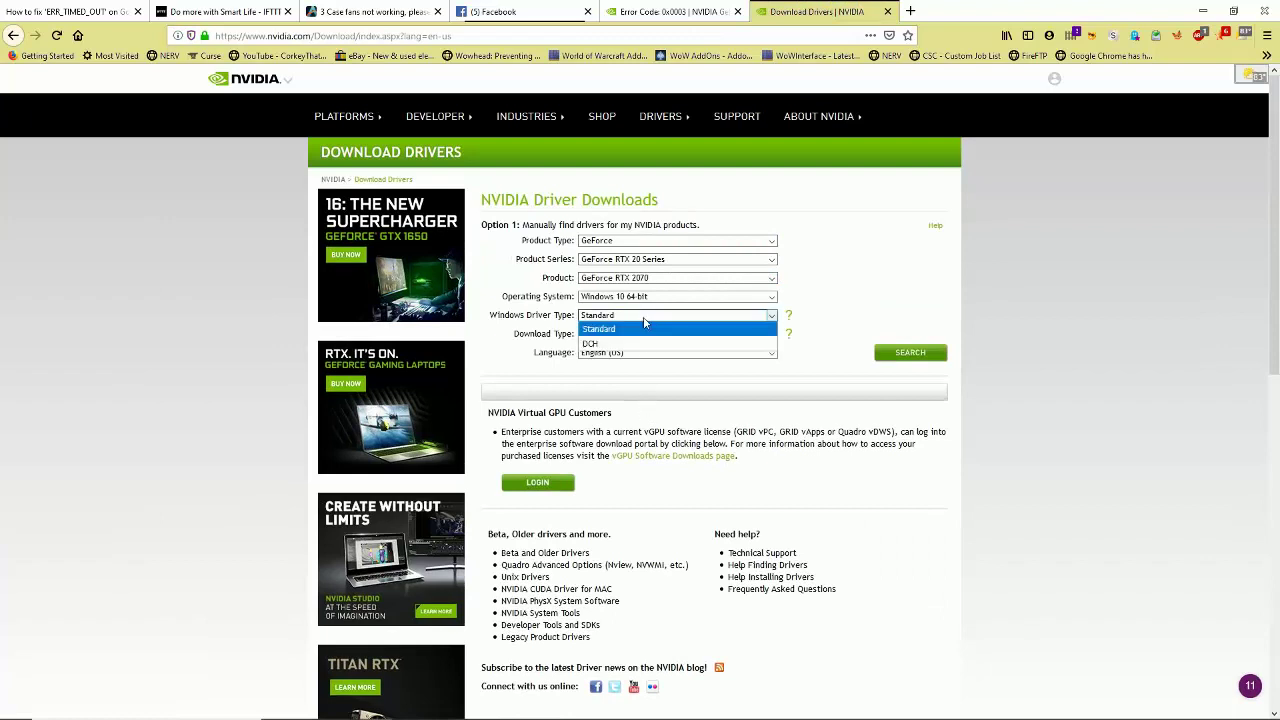
left_click(644, 343)
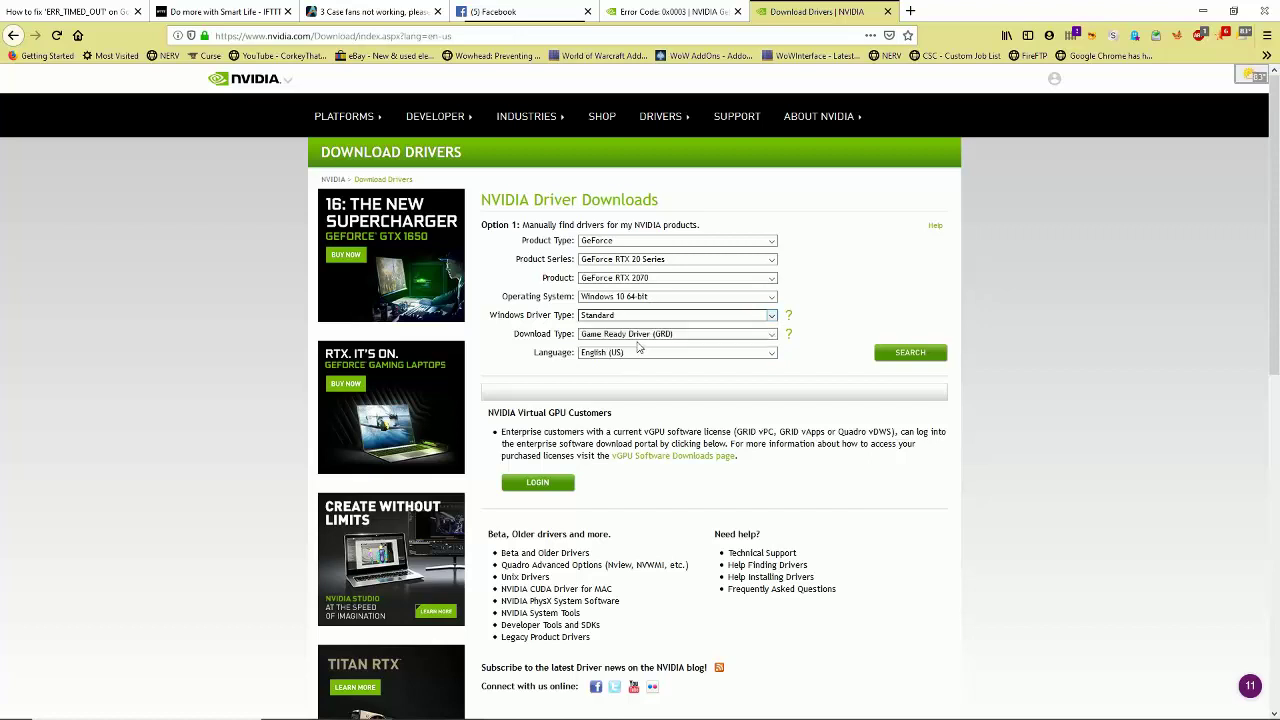
left_click(731, 334)
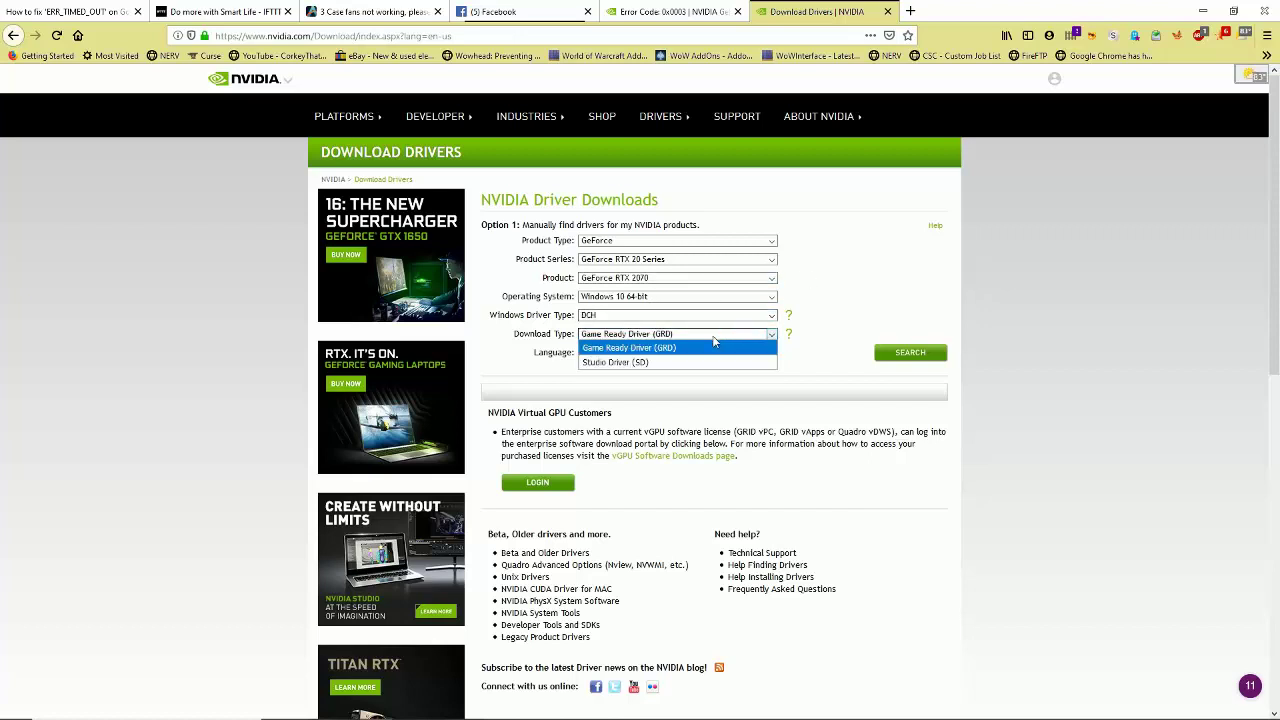
left_click(849, 292)
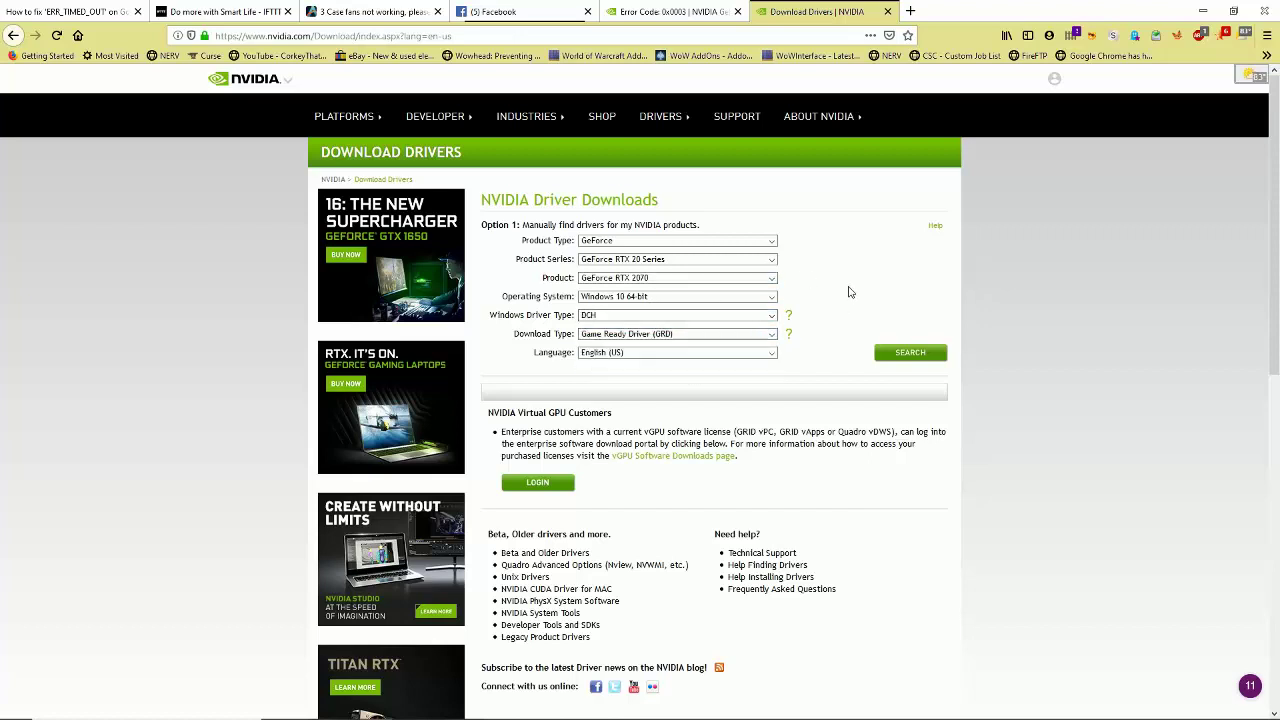
left_click(887, 11)
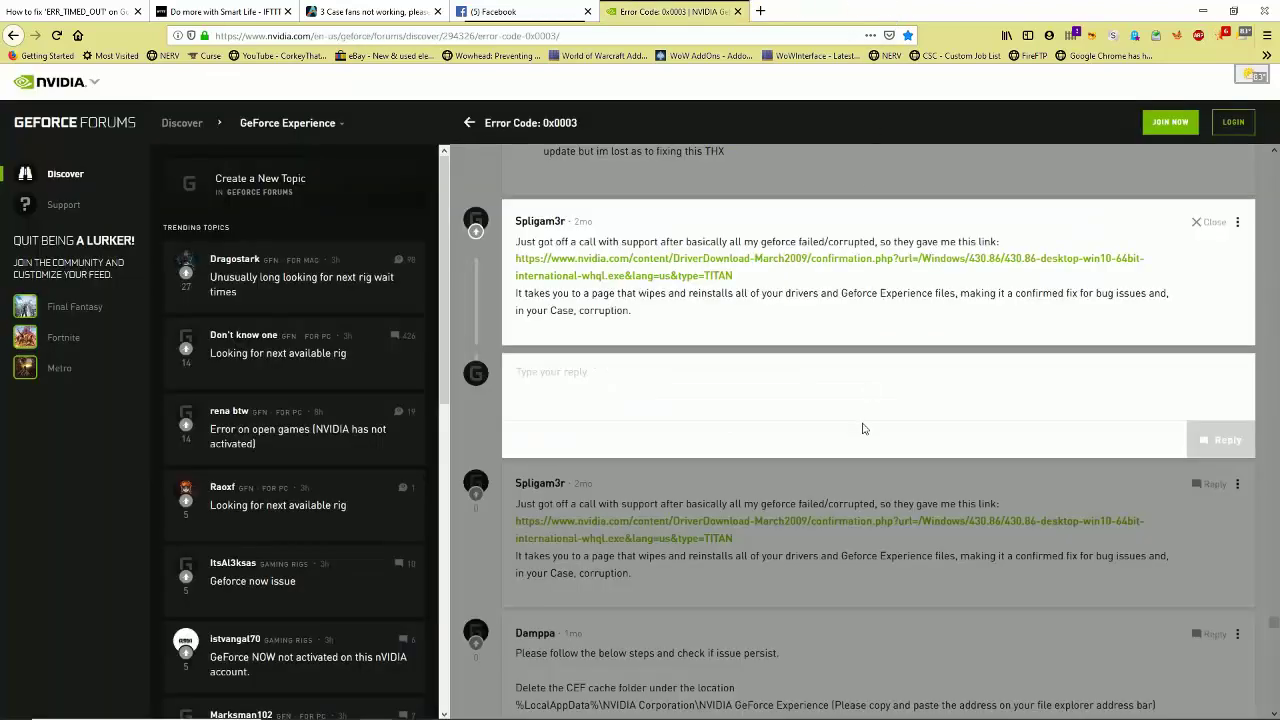
left_click(1012, 632)
Copy the path %LocalAppData%\NVIDIA Corporation\NVIDIA GeForce Experience from the forum reply about deleting the CEF cache folder.
scroll(990, 626, "down", 1)
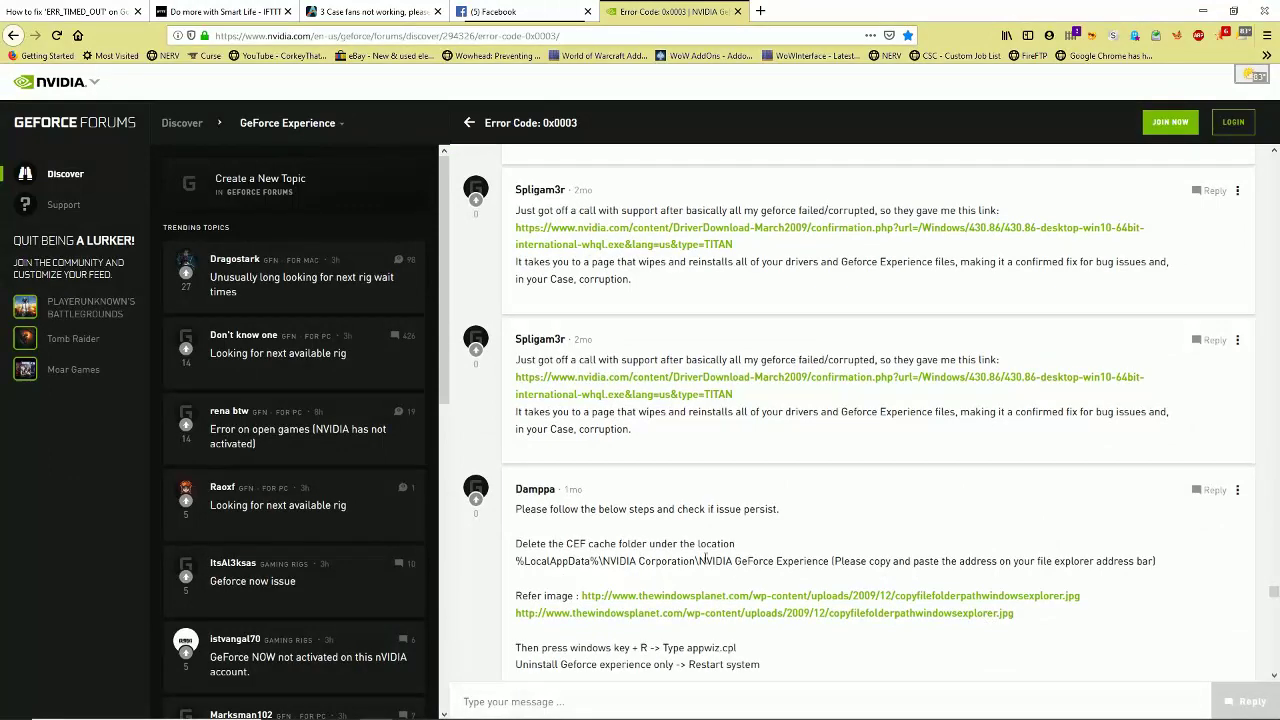
scroll(716, 562, "down", 1)
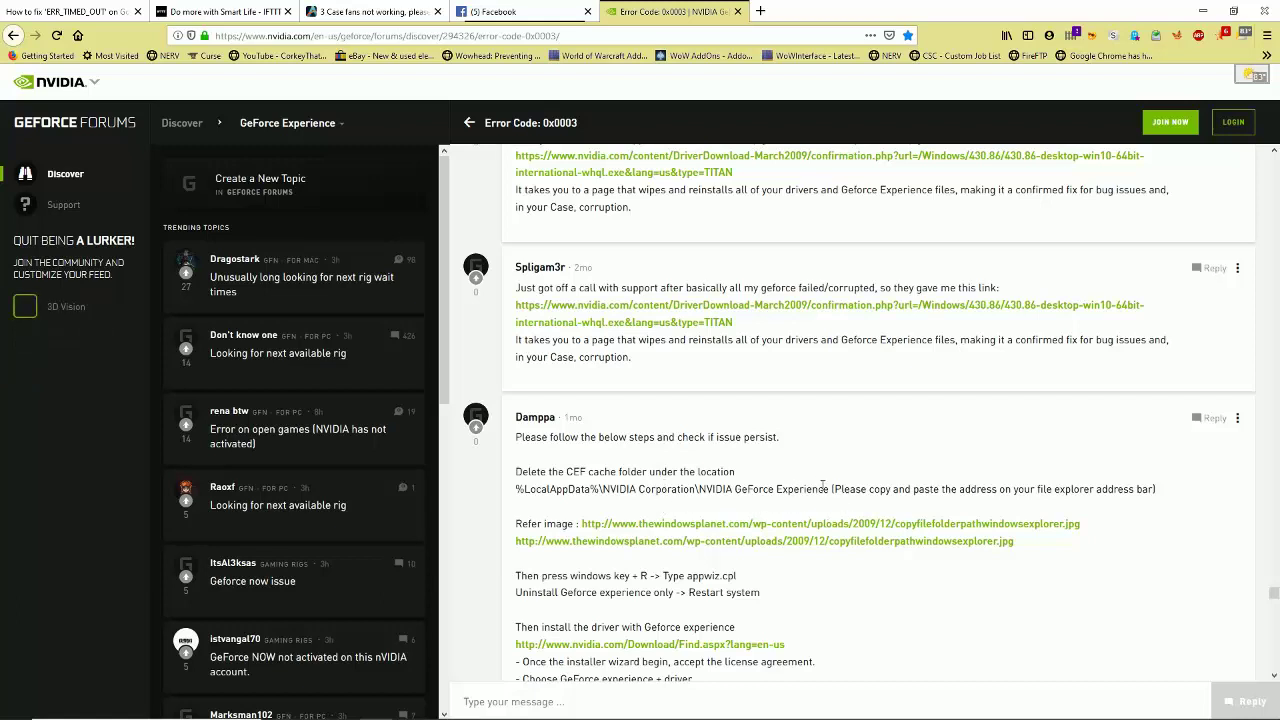
left_click_drag(829, 489, 518, 492)
right_click(534, 487)
left_click(560, 499)
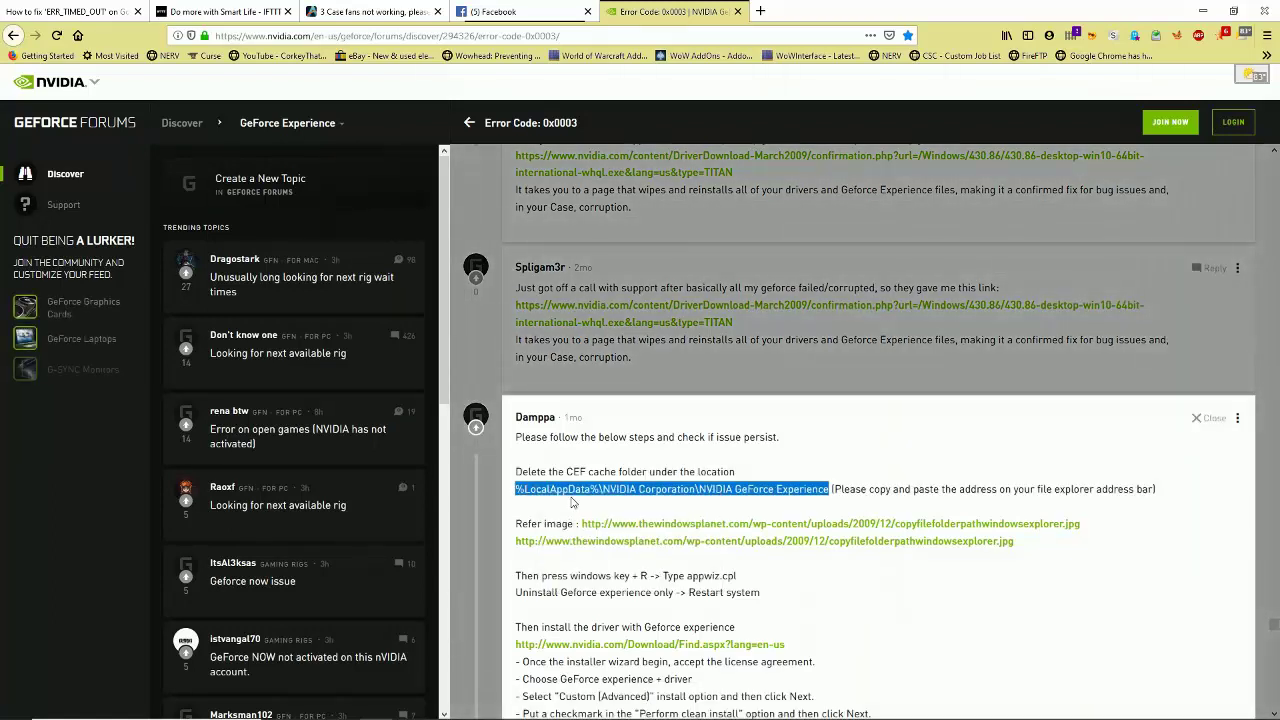
Open the copied path in File Explorer, look inside the CefCache folder, and close the window and the thread's reply box.
key("super+e")
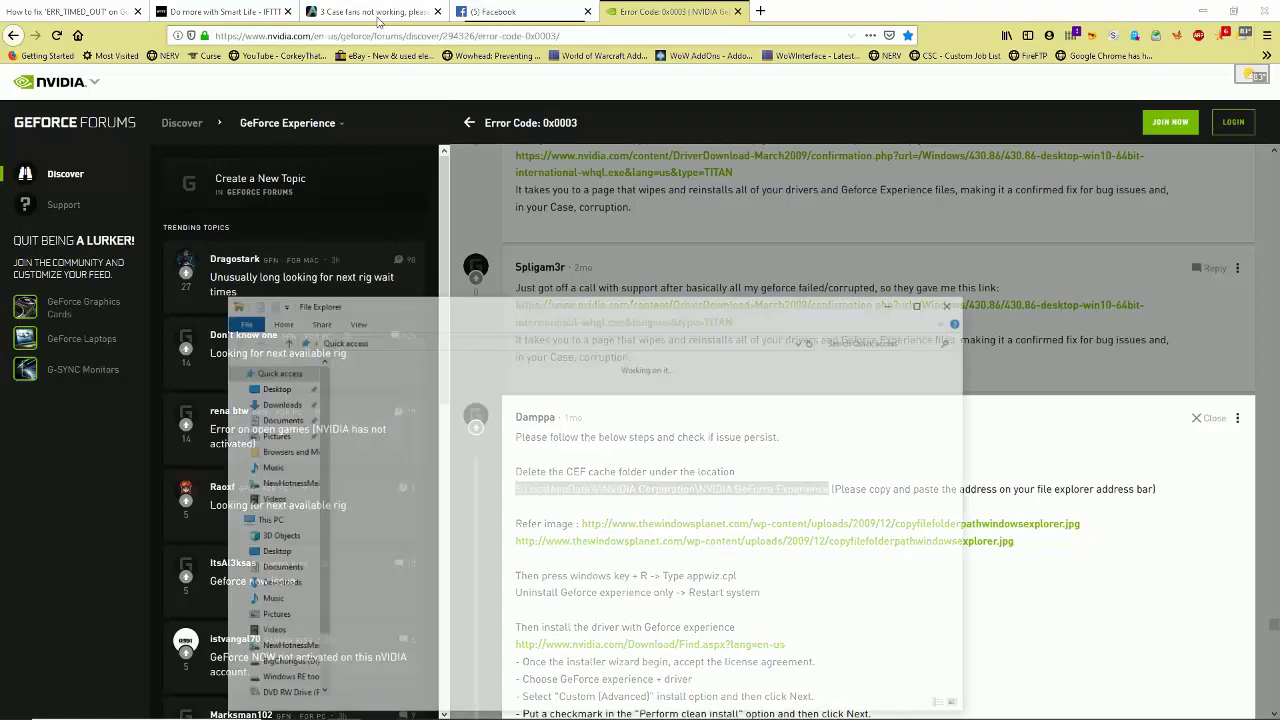
left_click(490, 341)
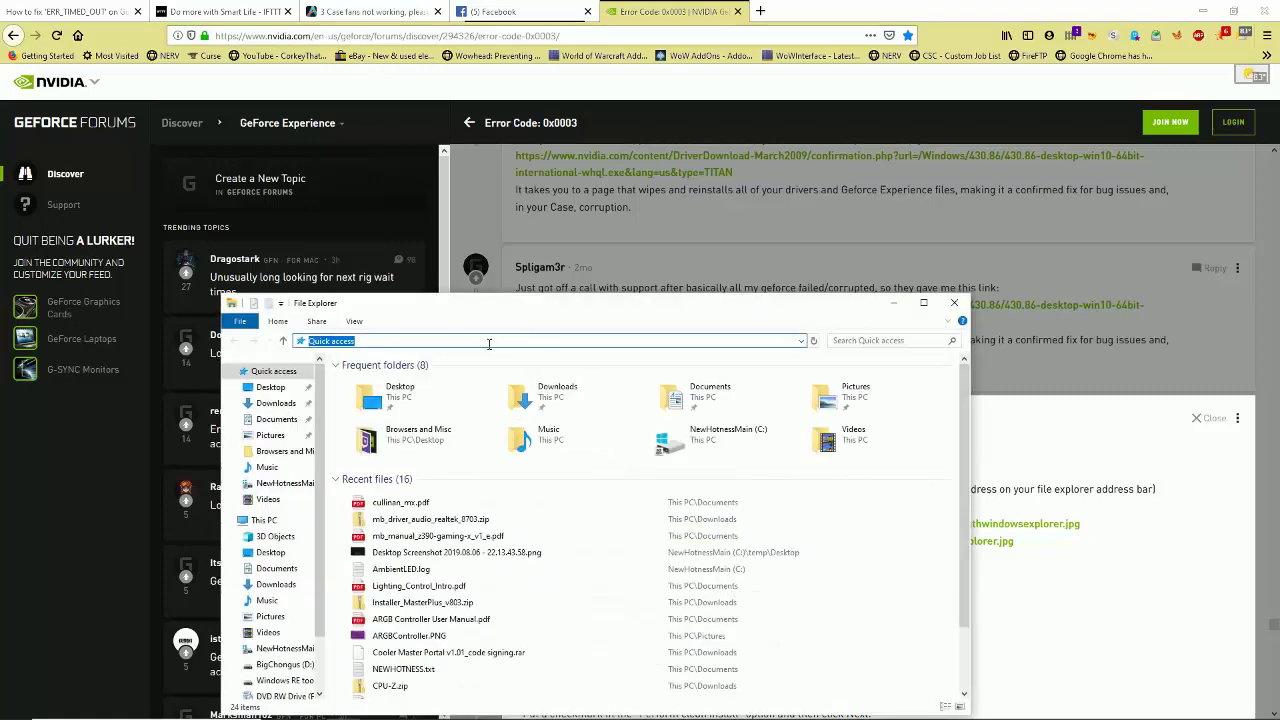
key("ctrl+v")
key("Return")
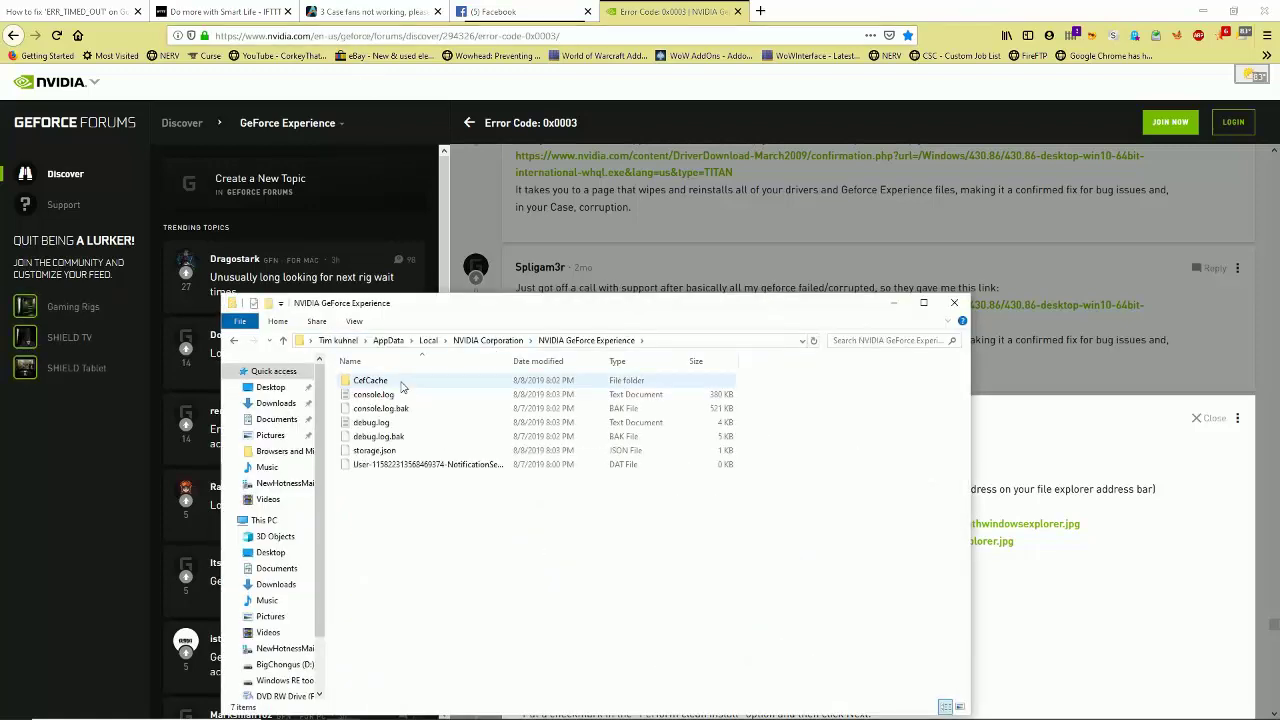
double_click(372, 381)
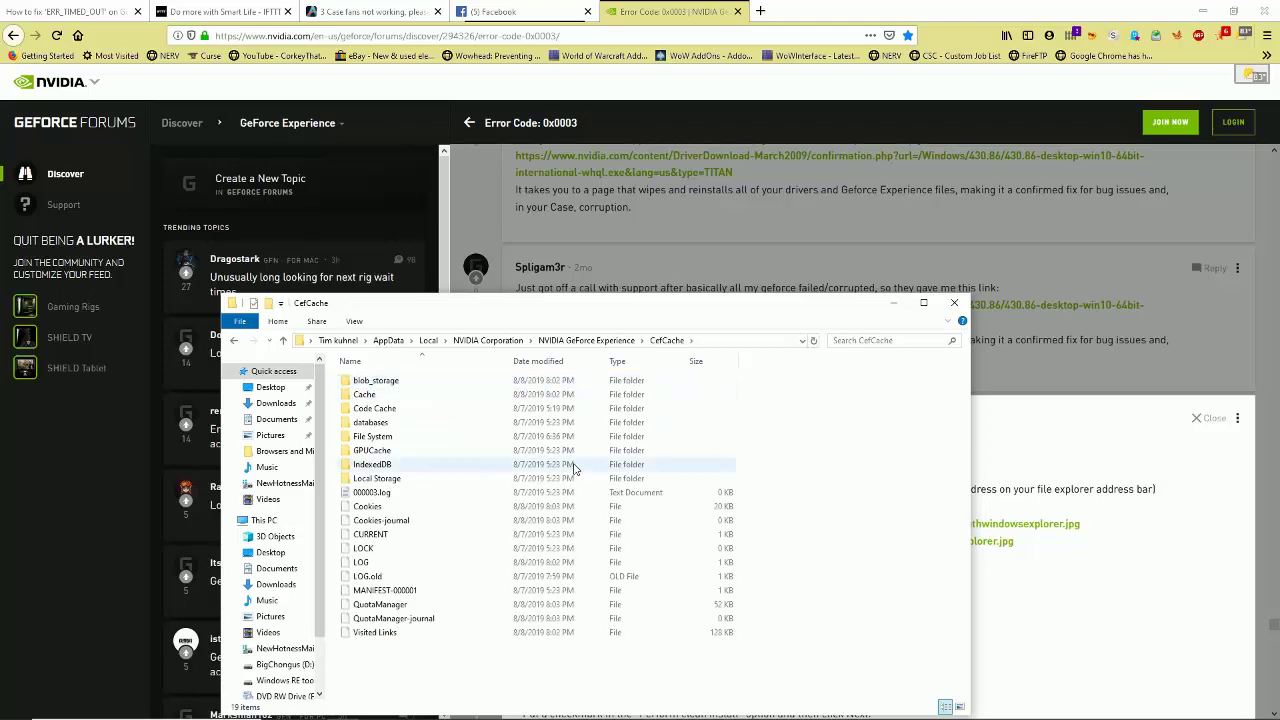
key("alt+Up")
left_click(955, 302)
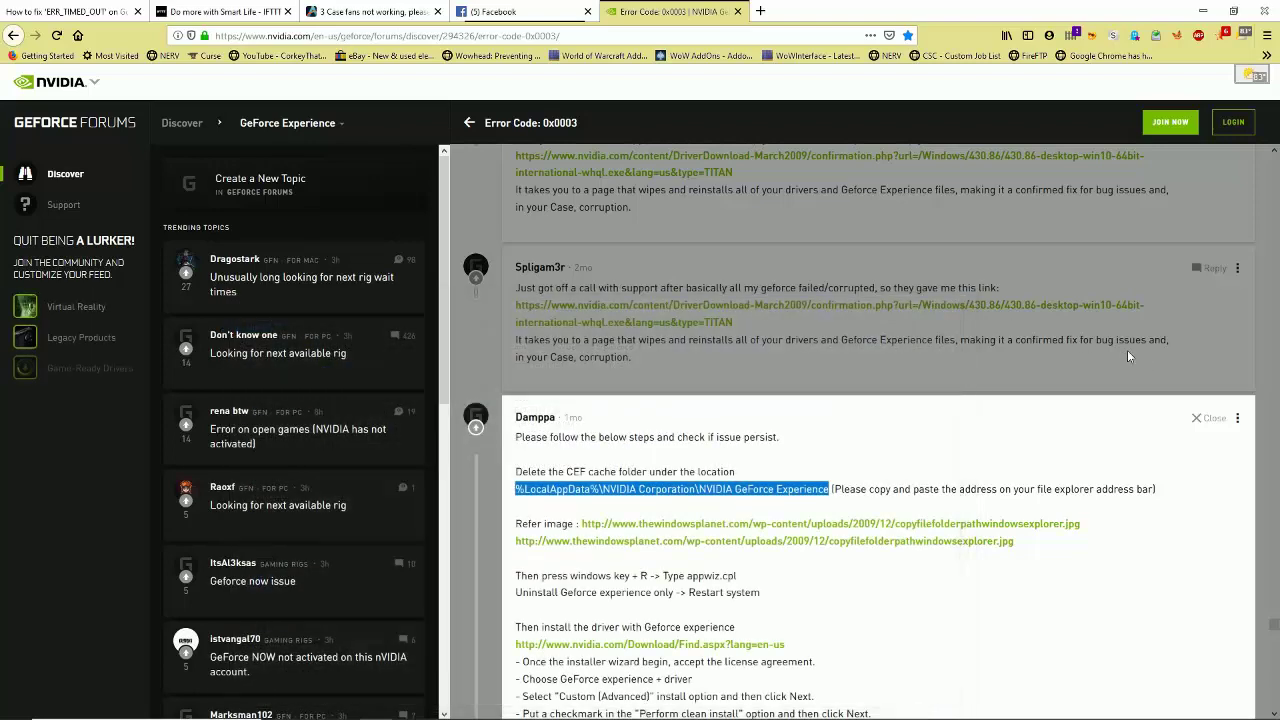
left_click(1127, 350)
Open the Advanced Driver Search page linked in the CEF cache reply, review its product type options, and close the page.
scroll(768, 507, "down", 2)
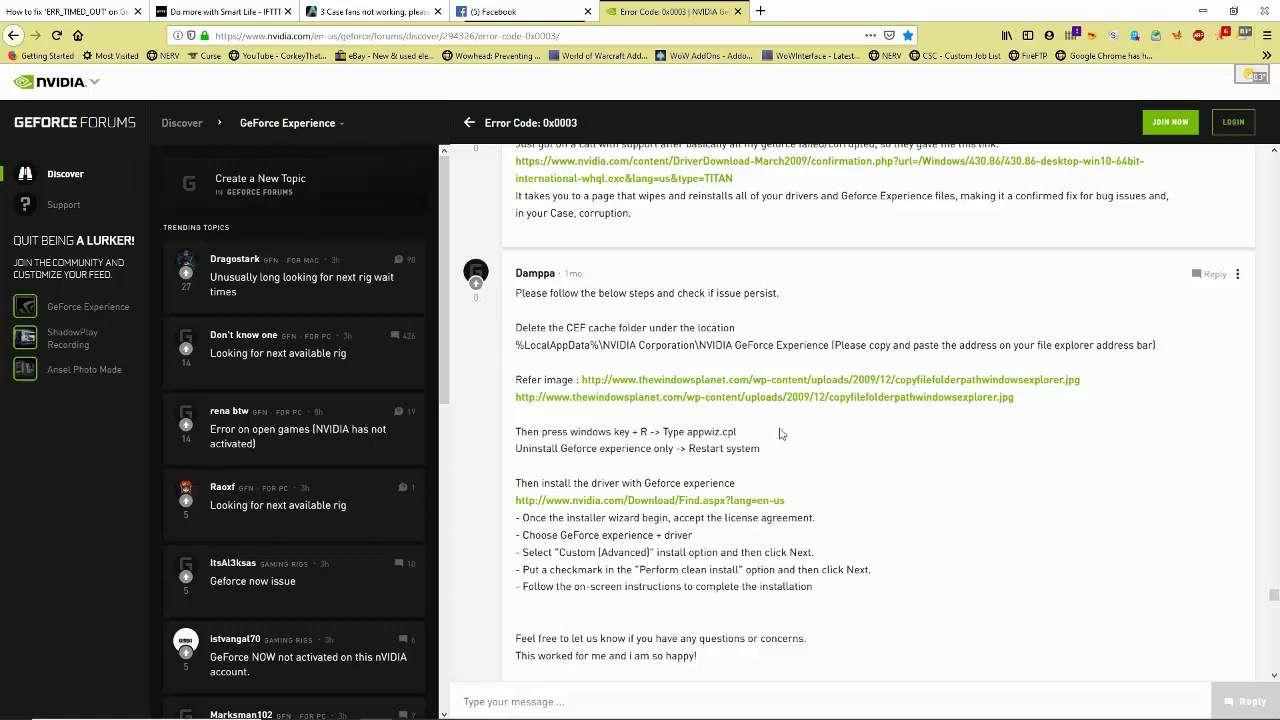
left_click(690, 500)
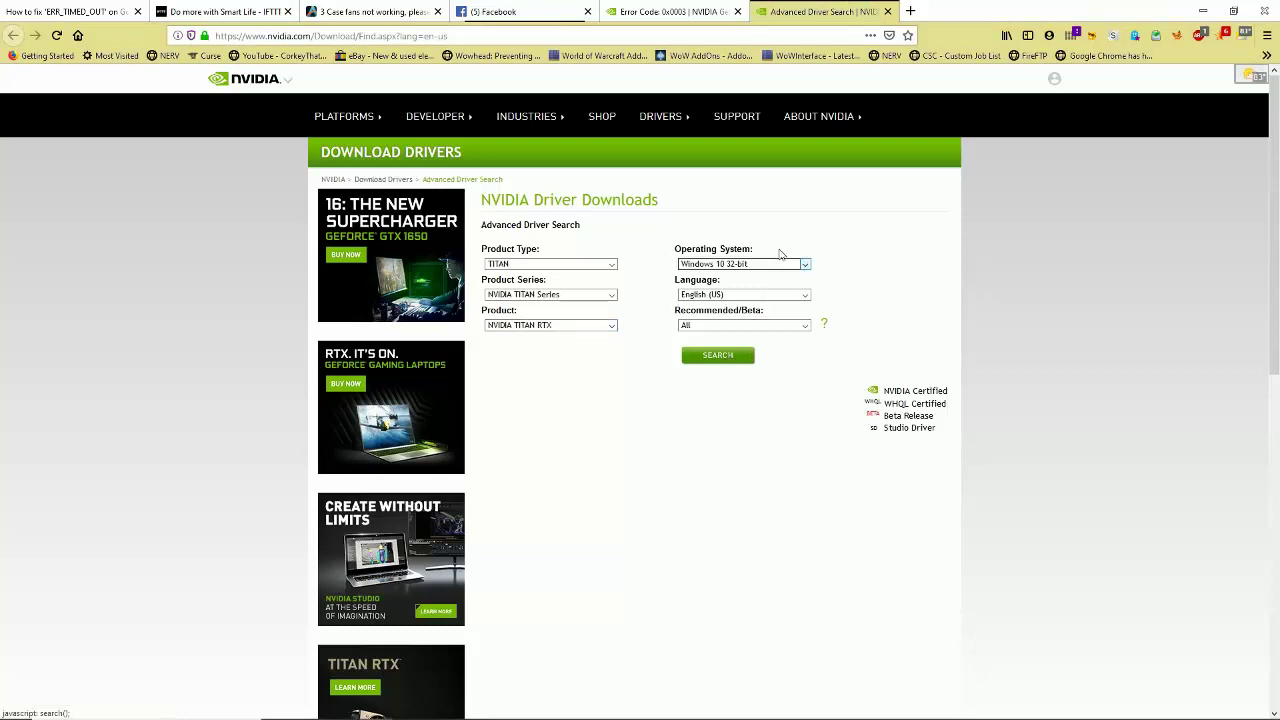
left_click(610, 264)
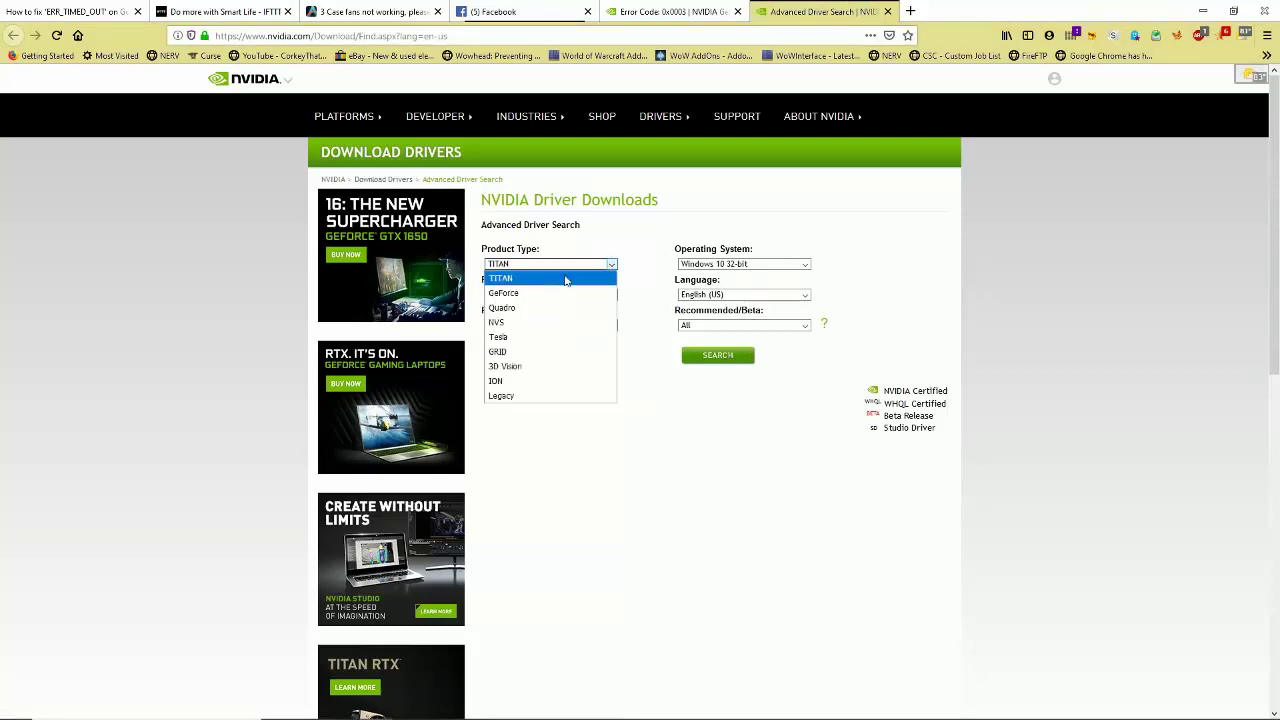
left_click(631, 246)
left_click(887, 11)
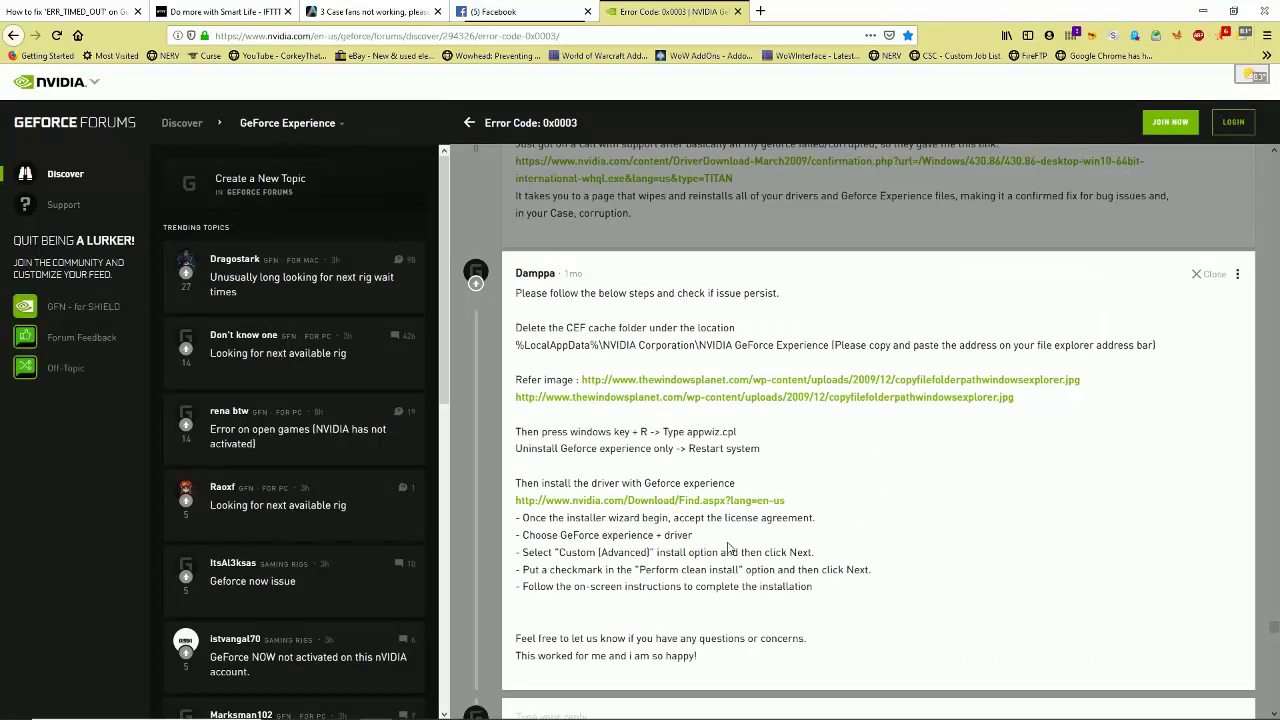
Read the clean install instructions in the CEF cache reply and the replies that follow it in the thread.
scroll(700, 550, "down", 1)
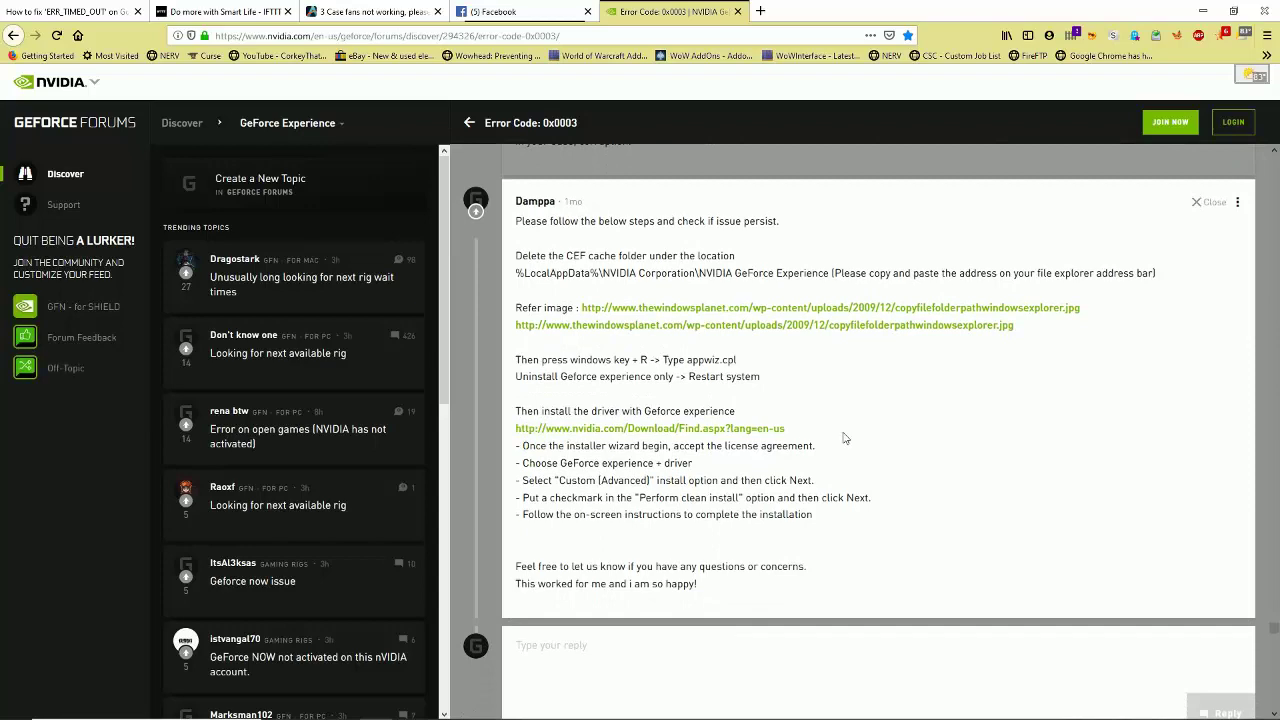
scroll(847, 520, "down", 4)
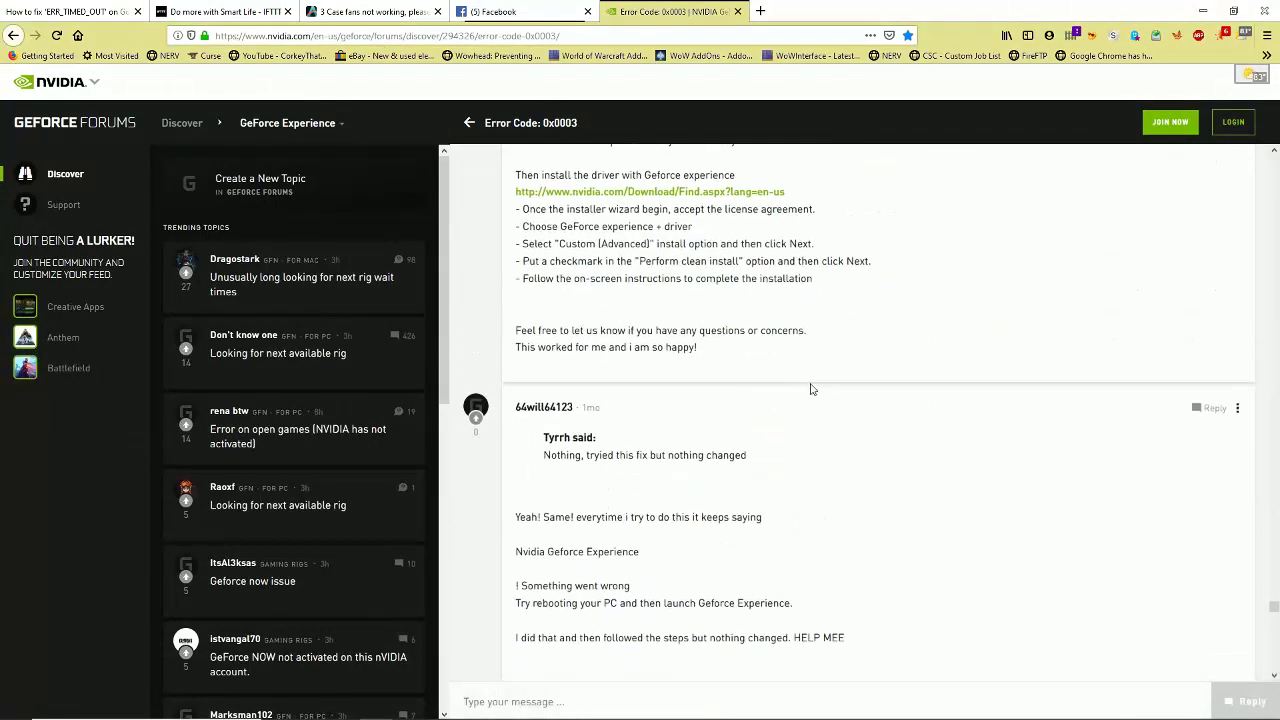
scroll(811, 389, "down", 10)
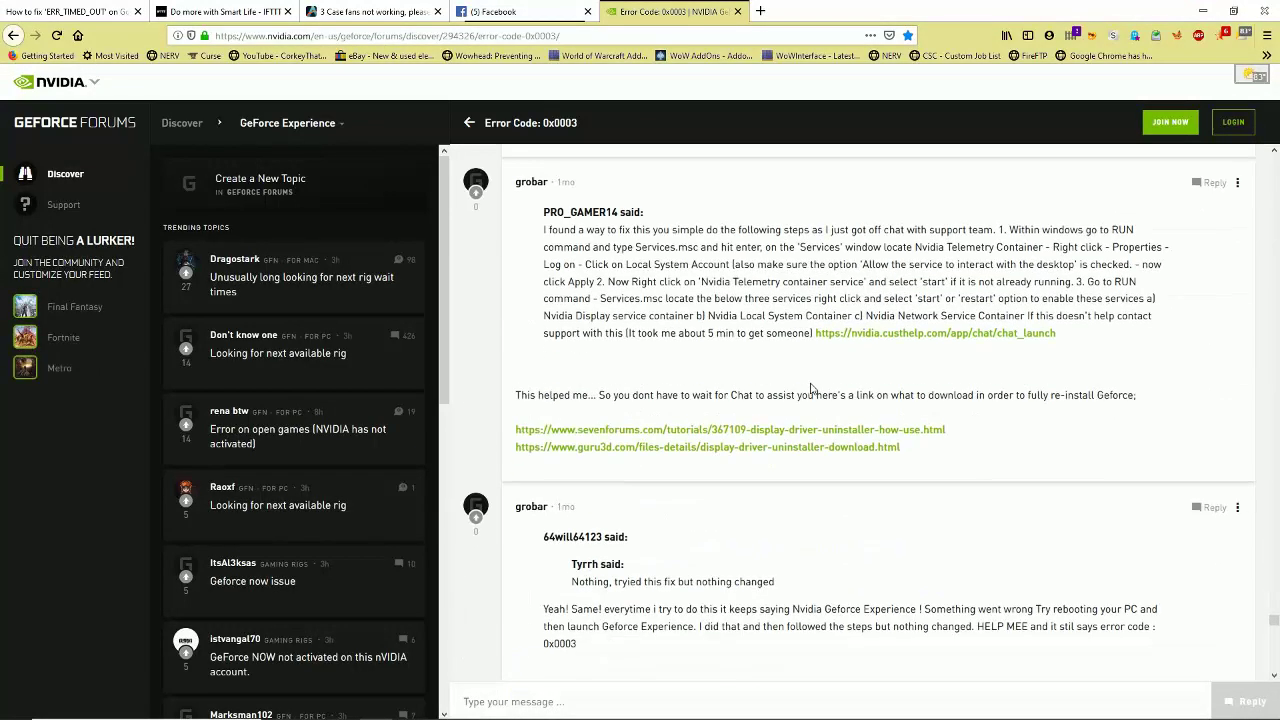
scroll(811, 389, "down", 4)
scroll(811, 389, "down", 10)
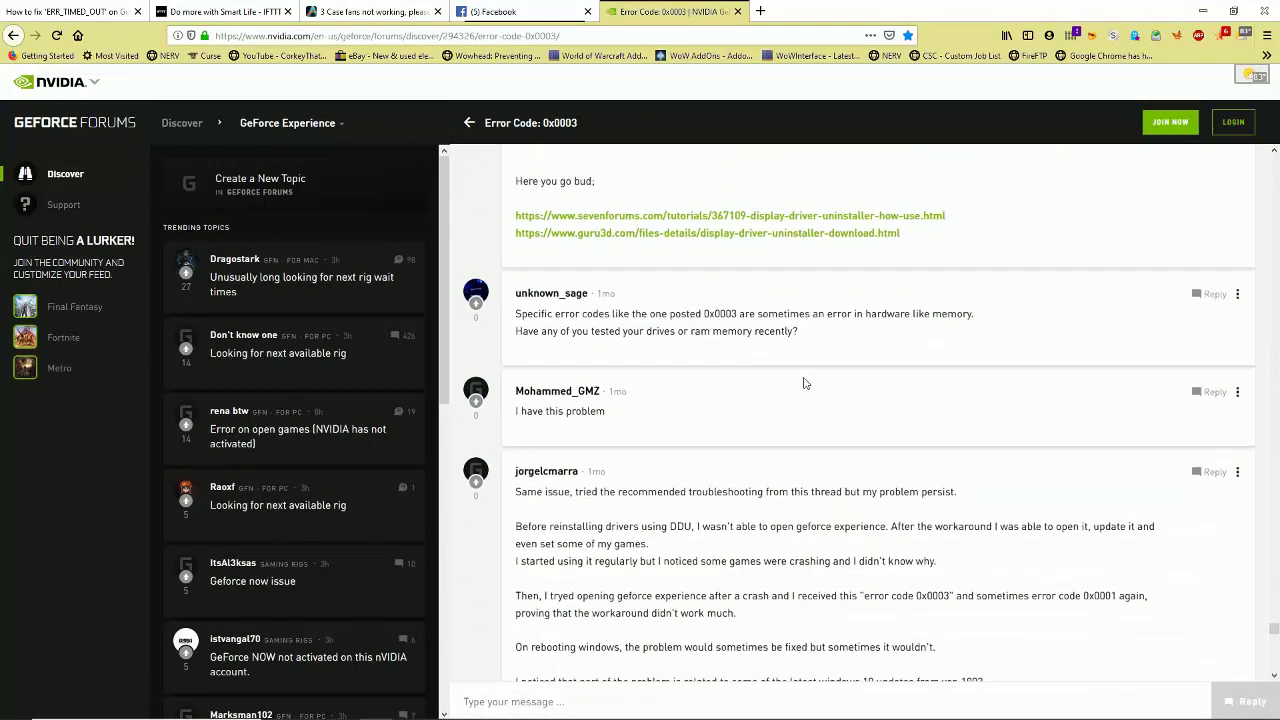
scroll(805, 383, "down", 5)
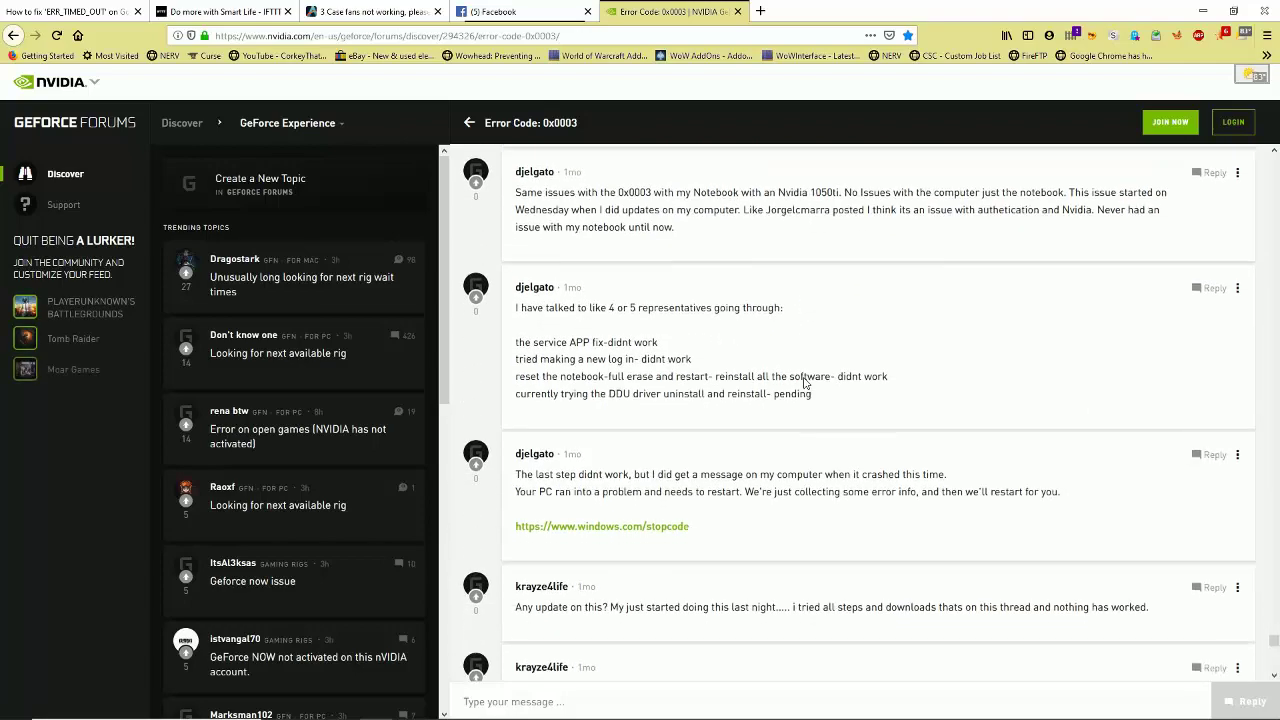
scroll(804, 377, "down", 1)
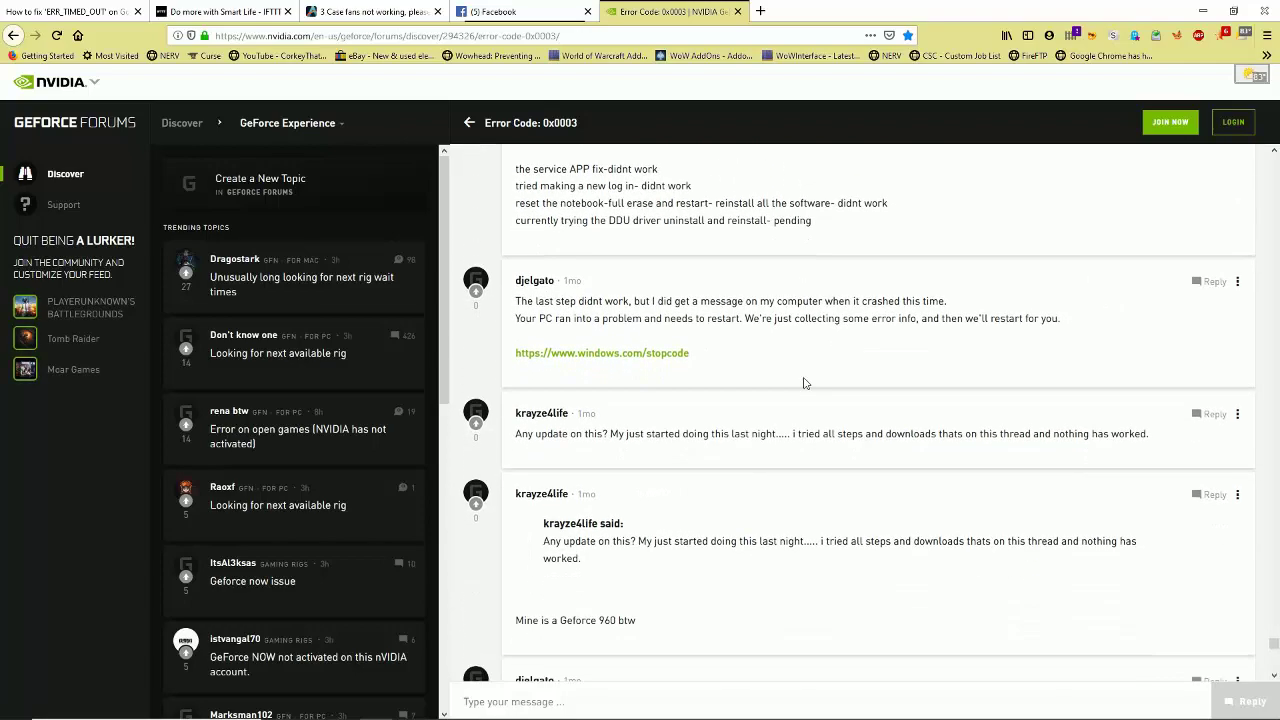
scroll(805, 383, "down", 15)
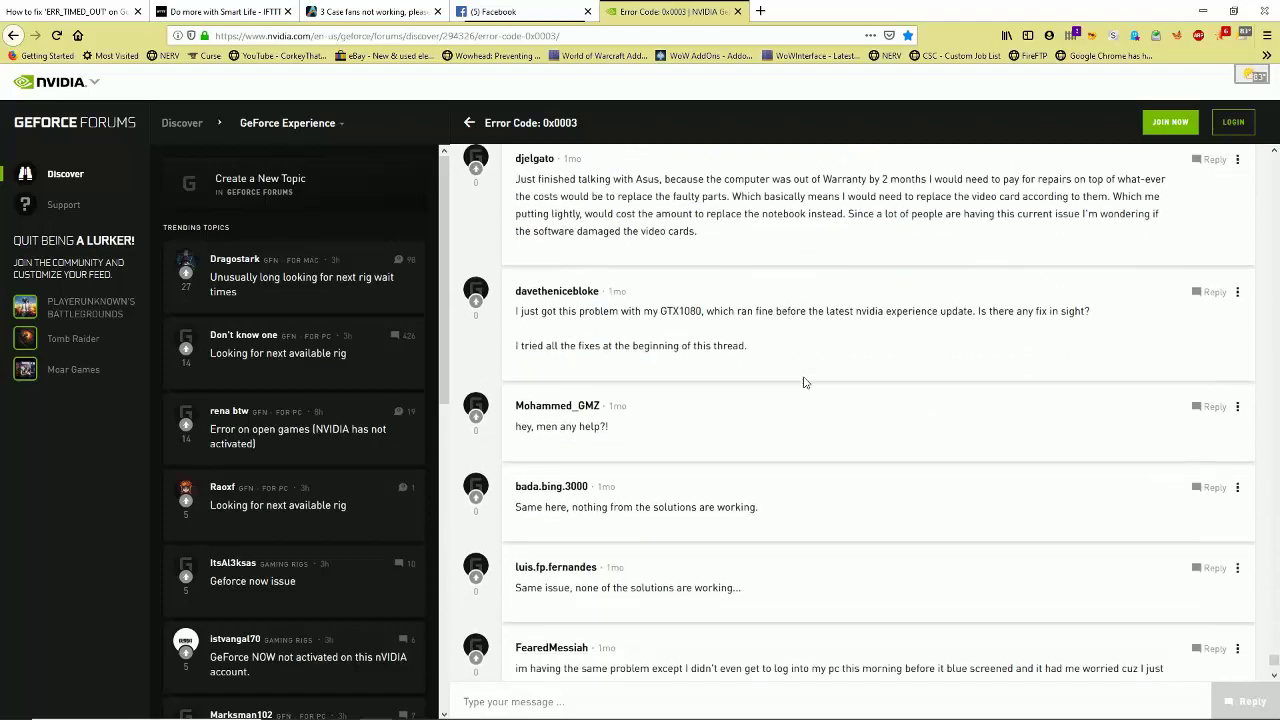
Read the newer replies in the thread down to the one blaming a corrupt certificate and linking the ERR_TIMED_OUT fix, and highlight that reply.
scroll(804, 380, "down", 15)
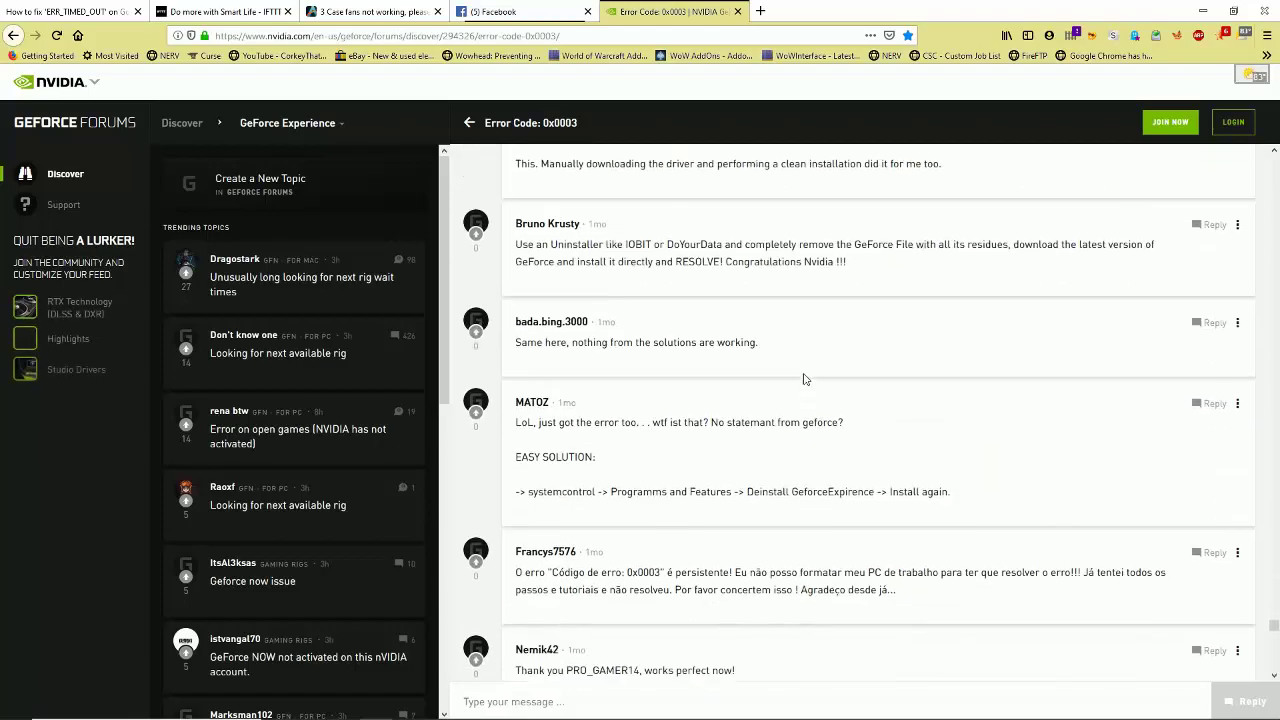
scroll(804, 379, "down", 15)
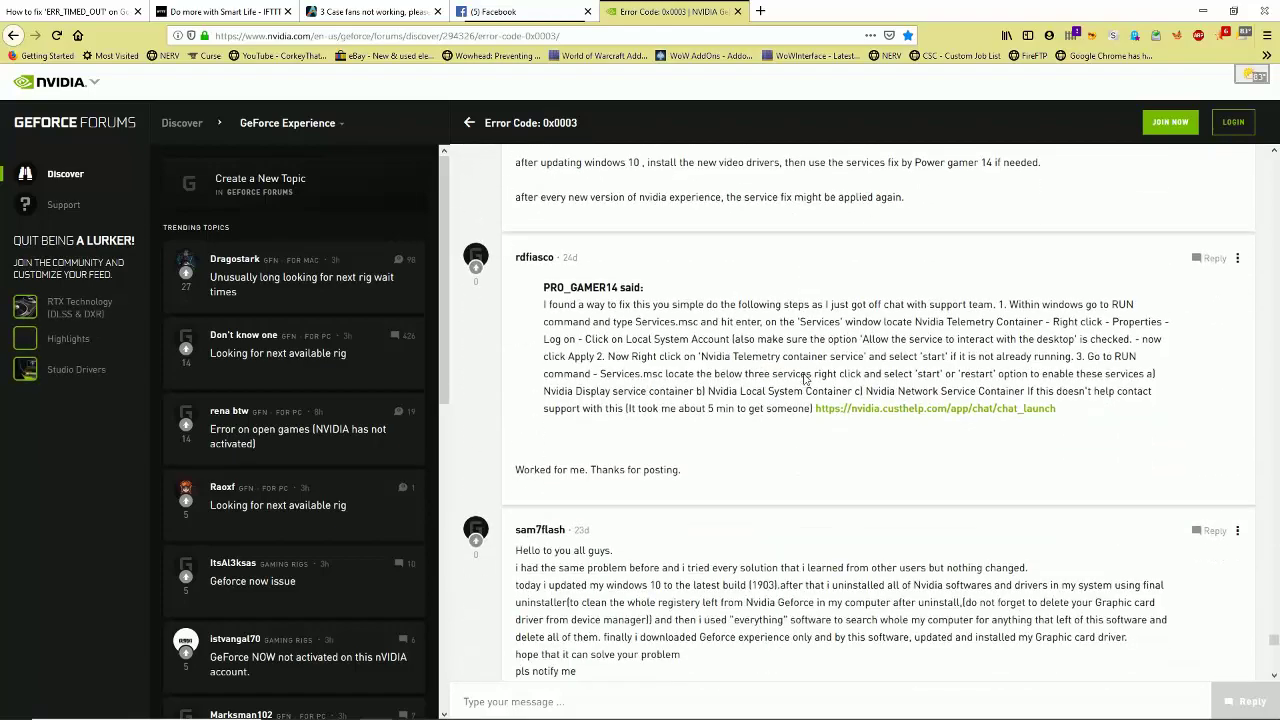
scroll(805, 380, "down", 15)
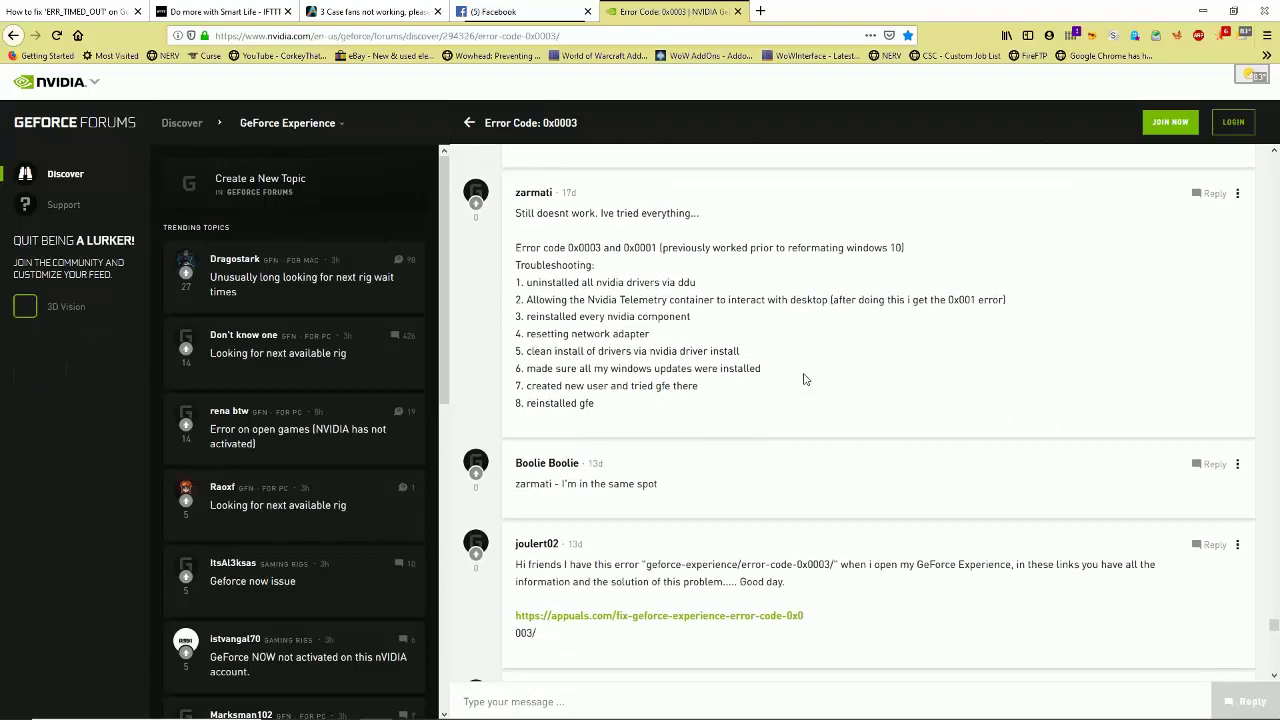
scroll(805, 379, "down", 15)
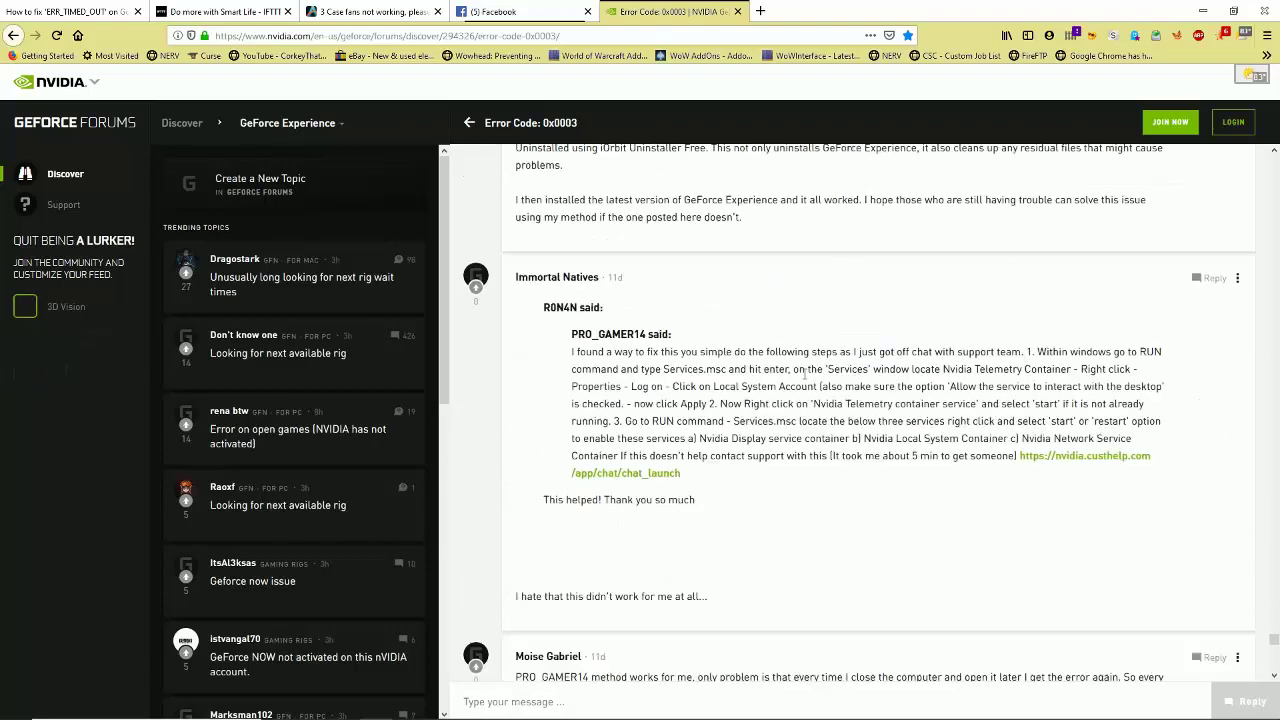
scroll(805, 373, "down", 10)
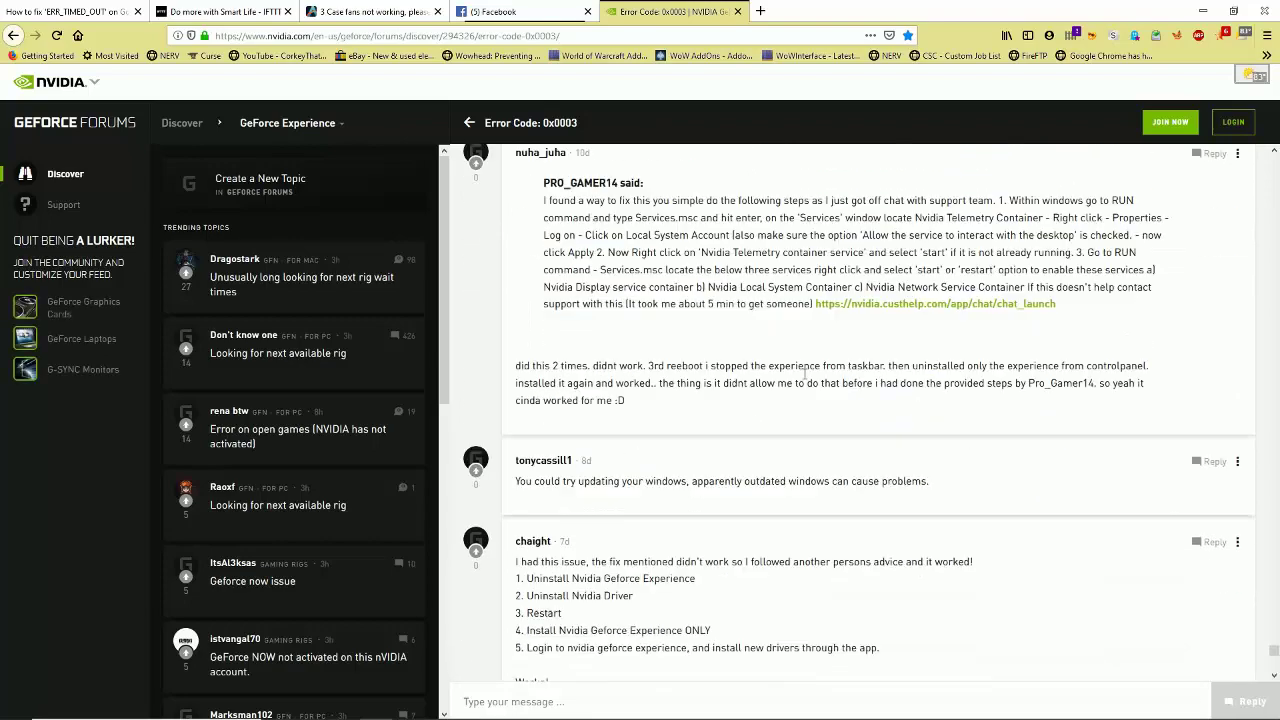
scroll(805, 371, "down", 5)
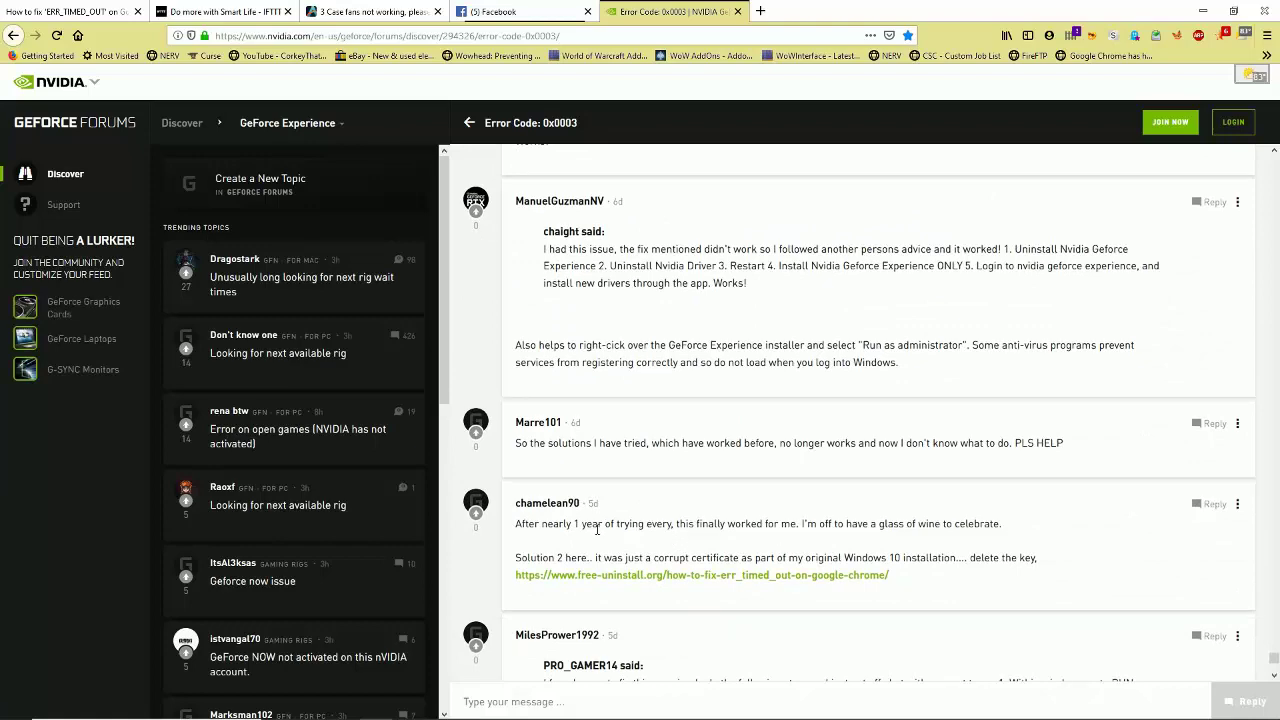
scroll(640, 480, "down", 1)
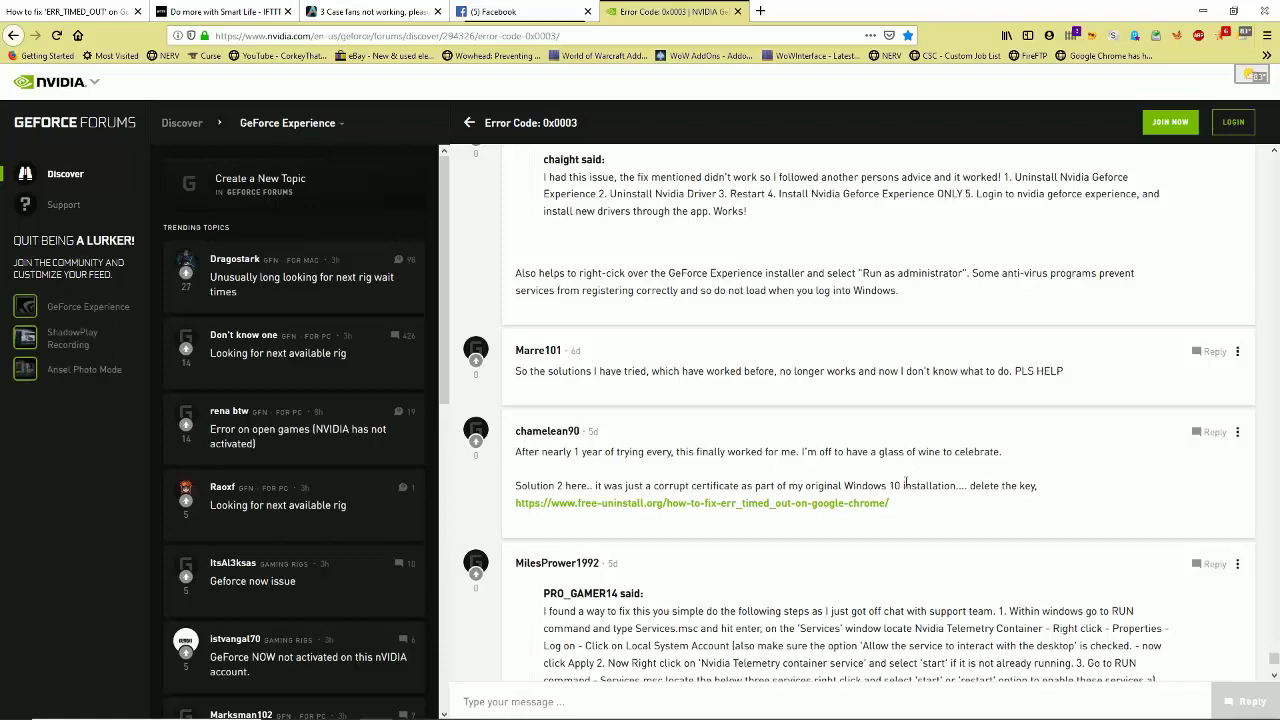
left_click_drag(925, 518, 518, 428)
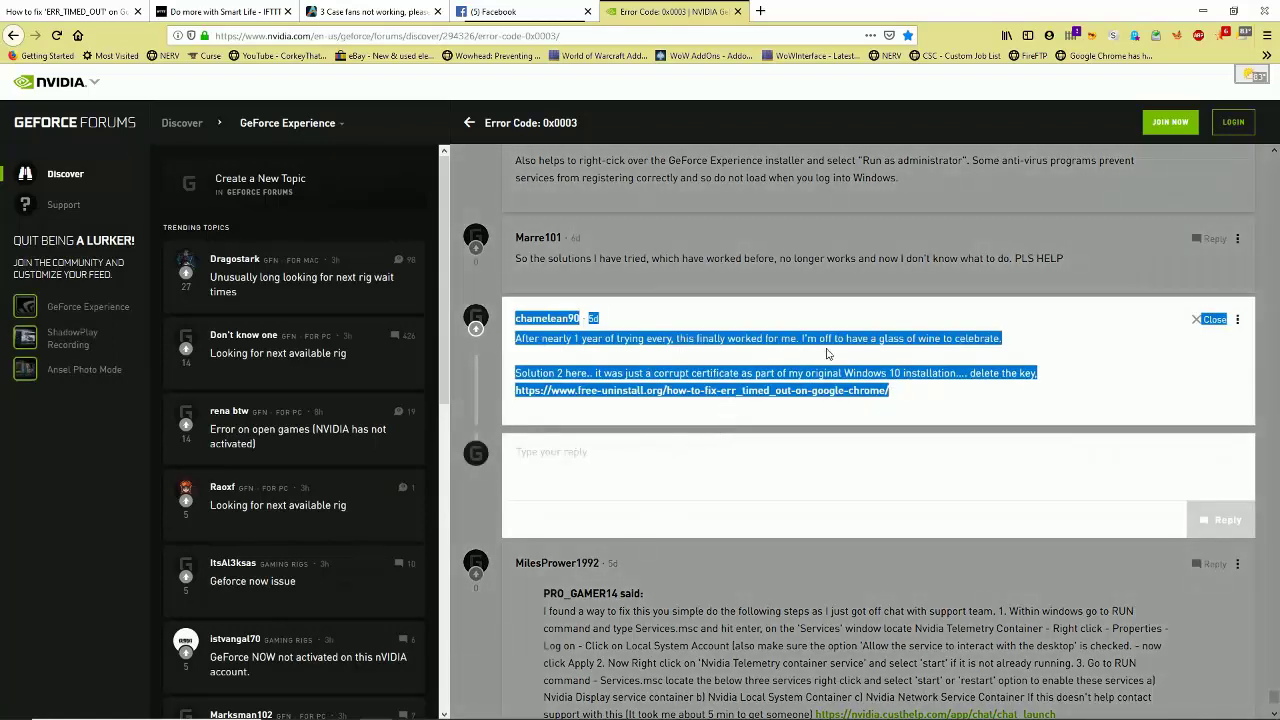
left_click(866, 296)
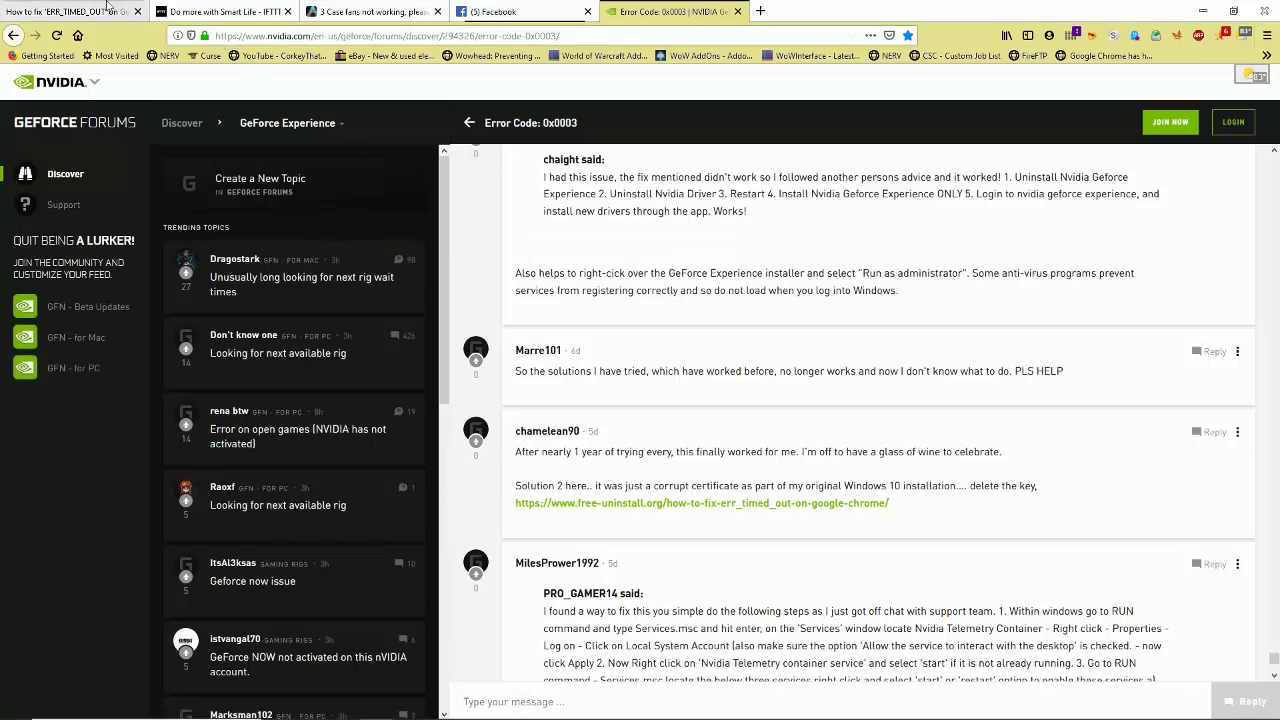
Switch to the free-uninstall.org article on fixing ERR_TIMED_OUT in Google Chrome and read its explanation of the error's causes.
left_click(70, 11)
scroll(760, 375, "up", 5)
scroll(777, 378, "up", 3)
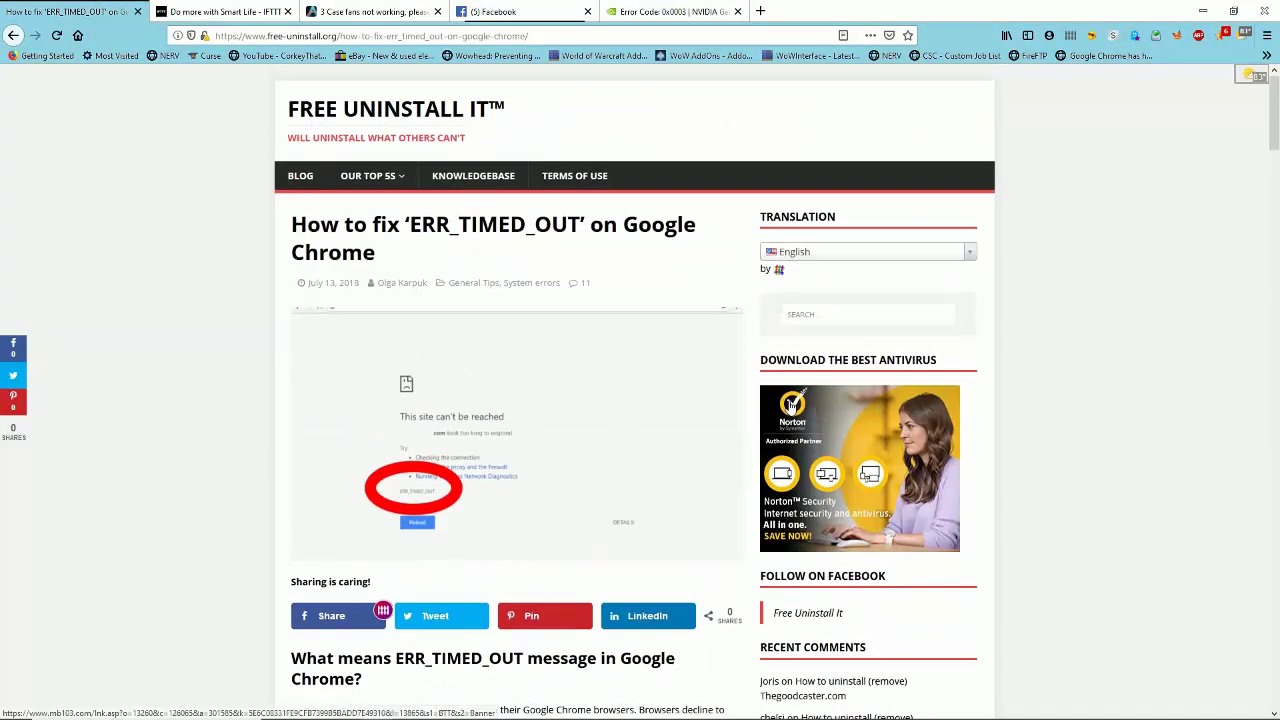
scroll(497, 497, "down", 3)
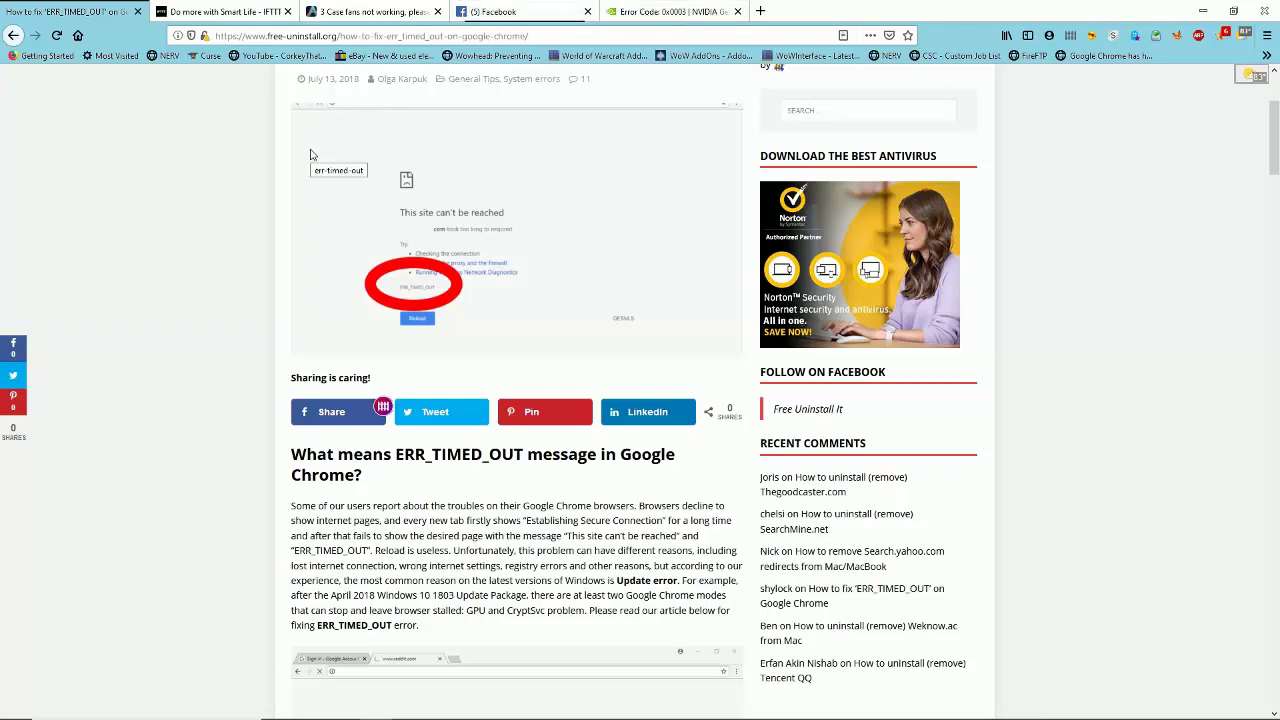
scroll(517, 264, "down", 1)
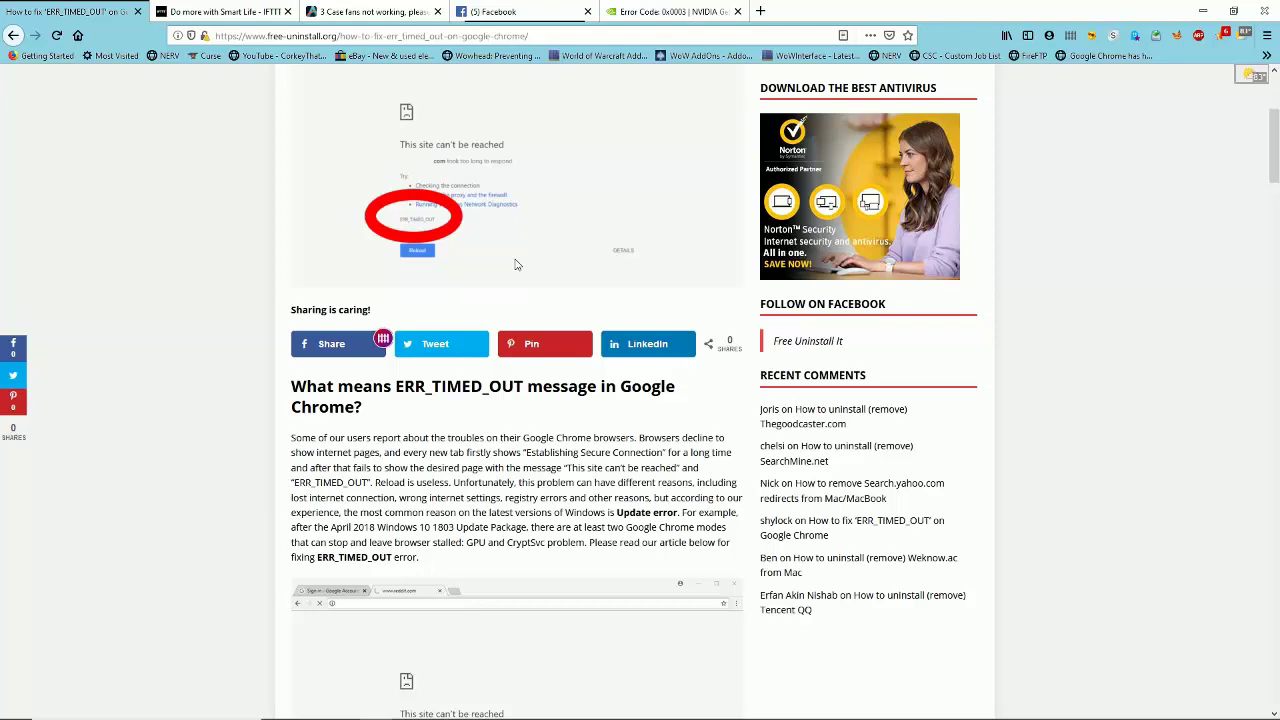
scroll(517, 264, "up", 2)
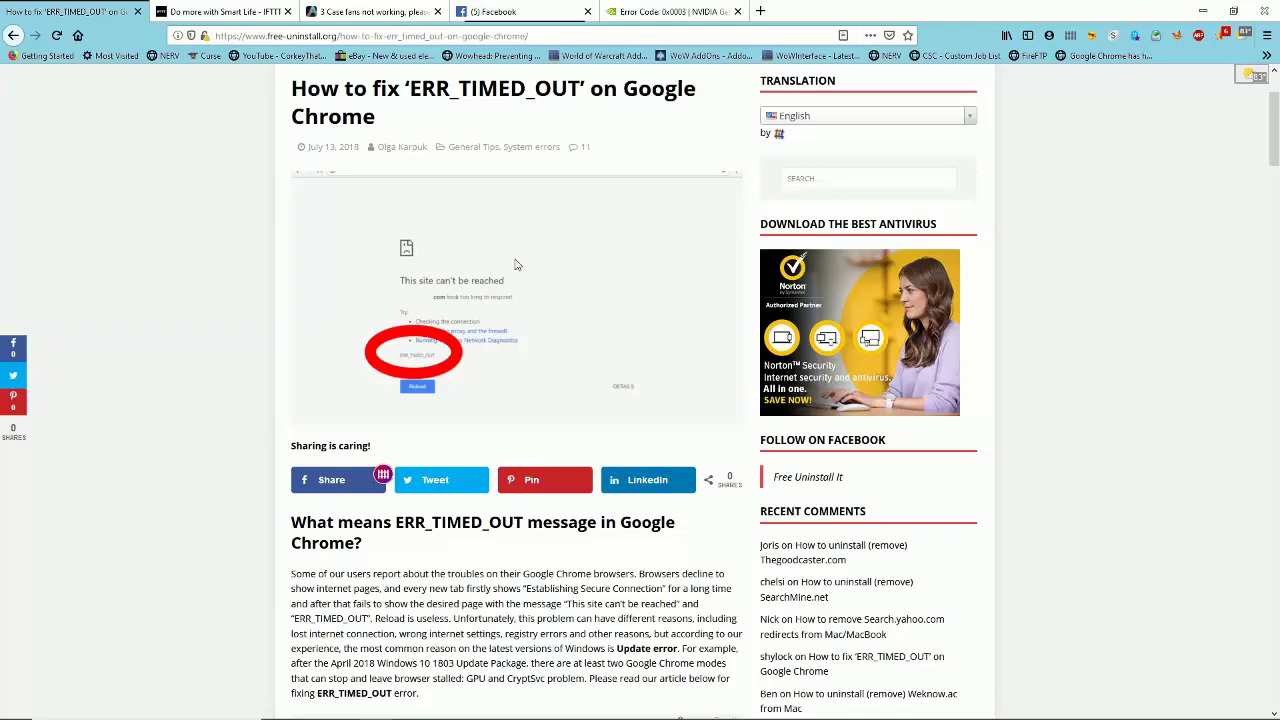
scroll(516, 264, "down", 3)
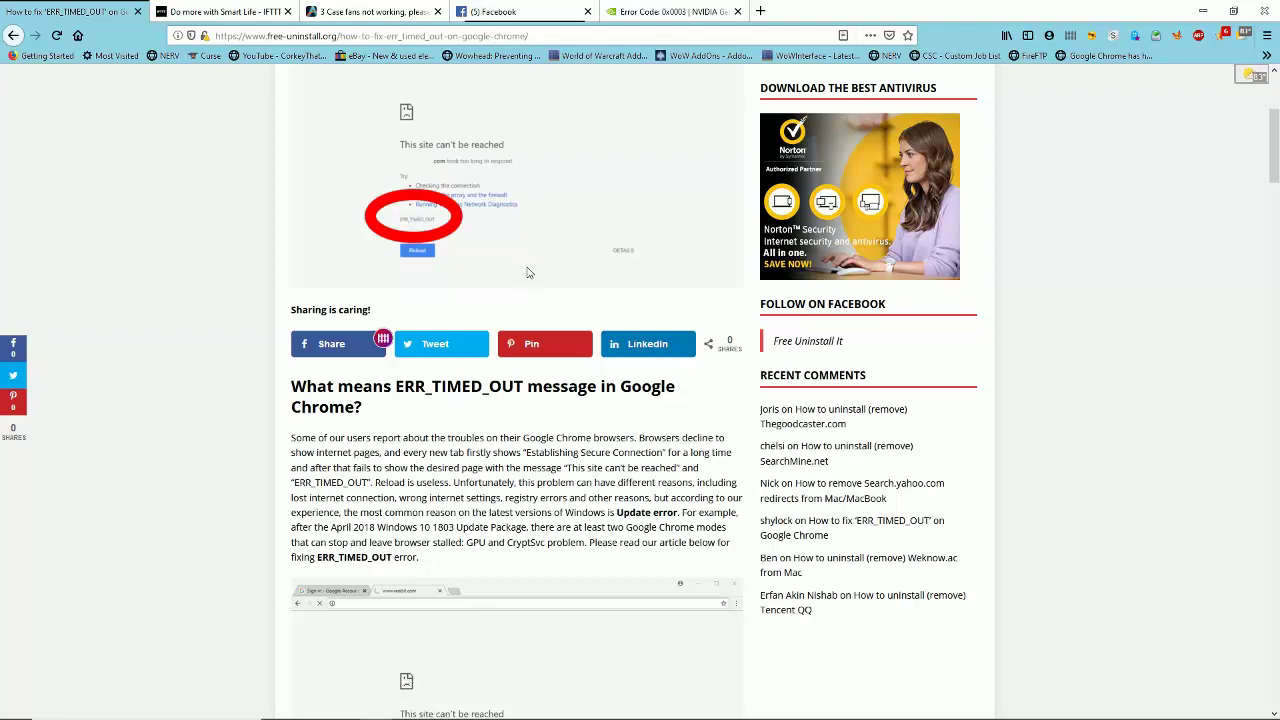
scroll(526, 268, "down", 5)
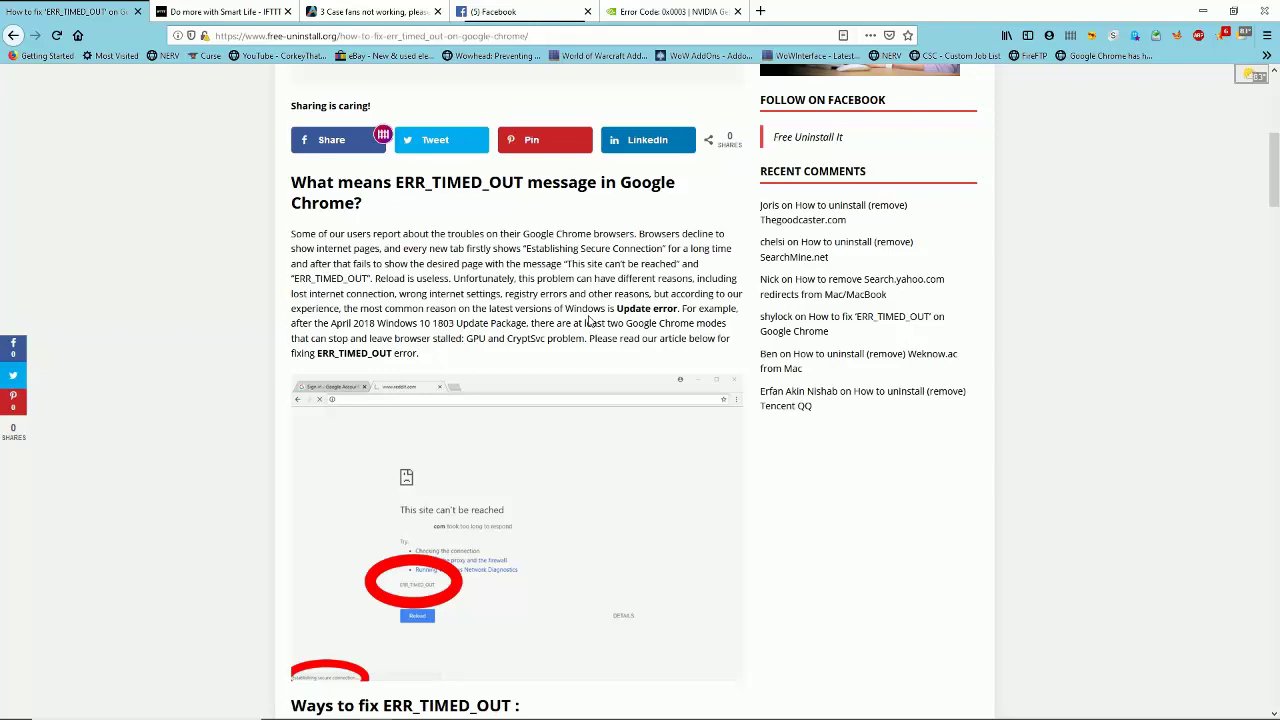
scroll(590, 322, "down", 3)
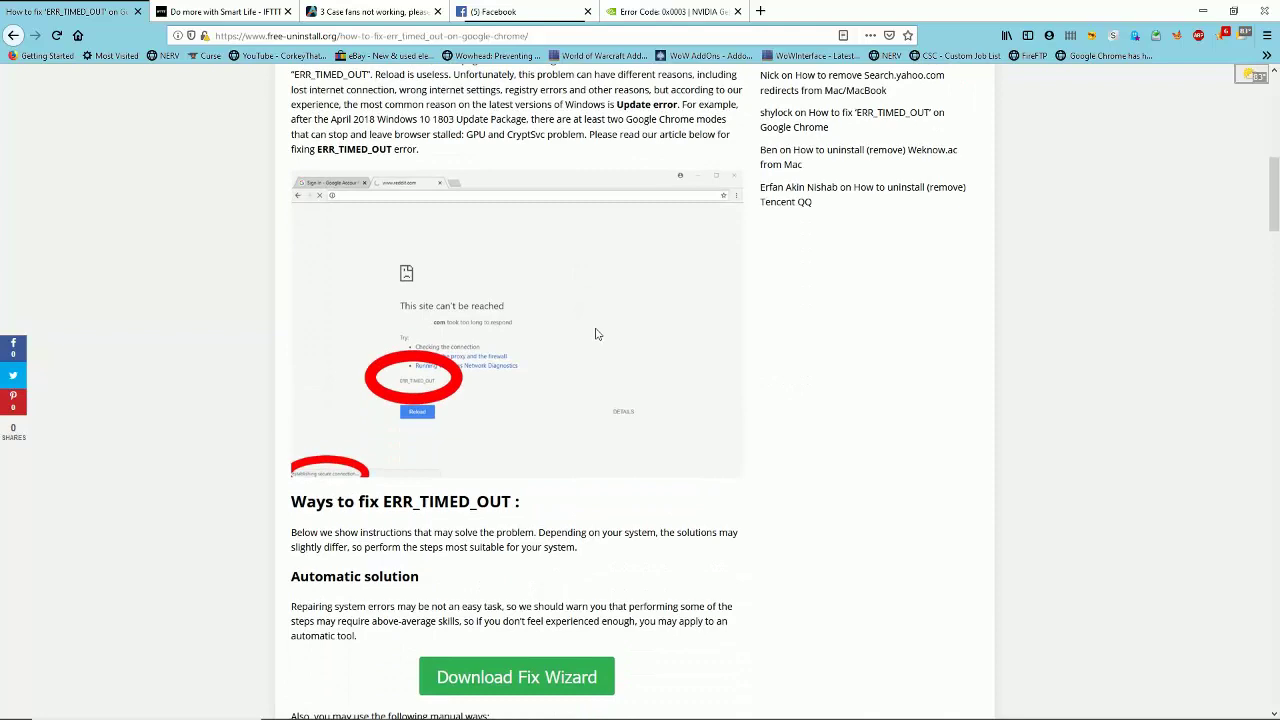
Read the article's automatic solution, Solution 1 on creating a new Chrome profile, and Solution 2 on fixing the Cryptsvc bug.
scroll(595, 334, "down", 3)
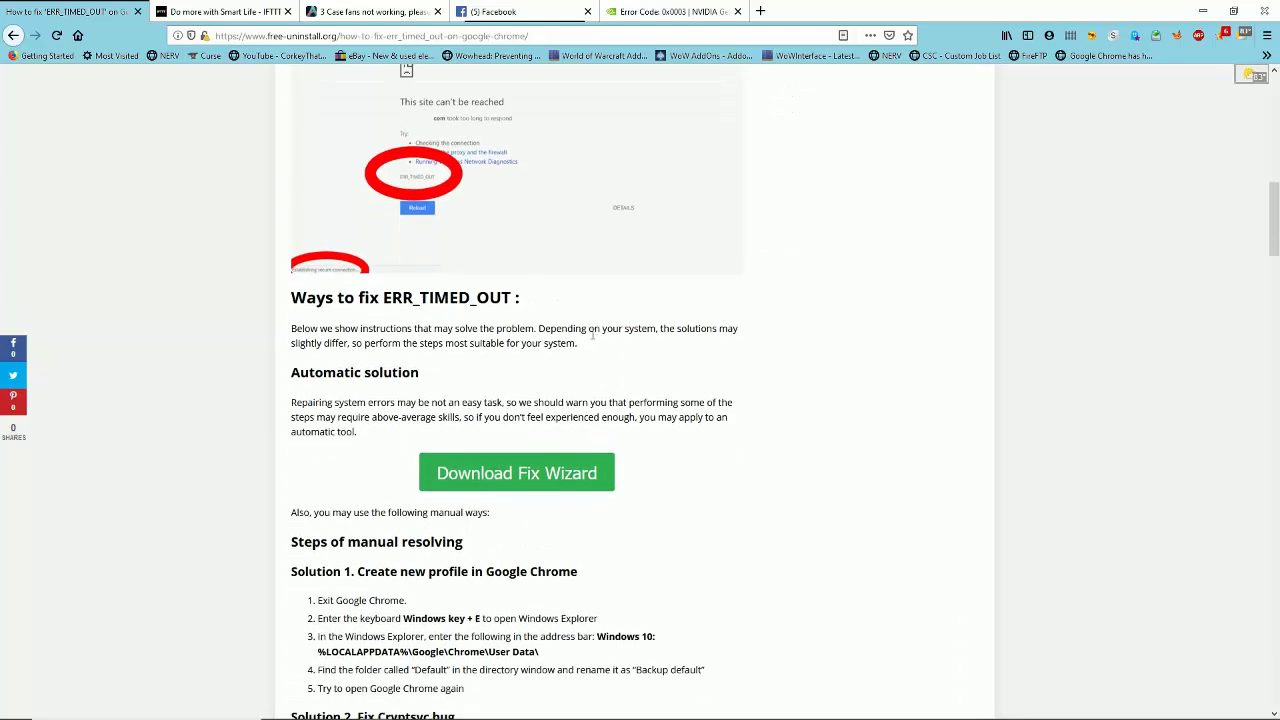
scroll(595, 334, "down", 2)
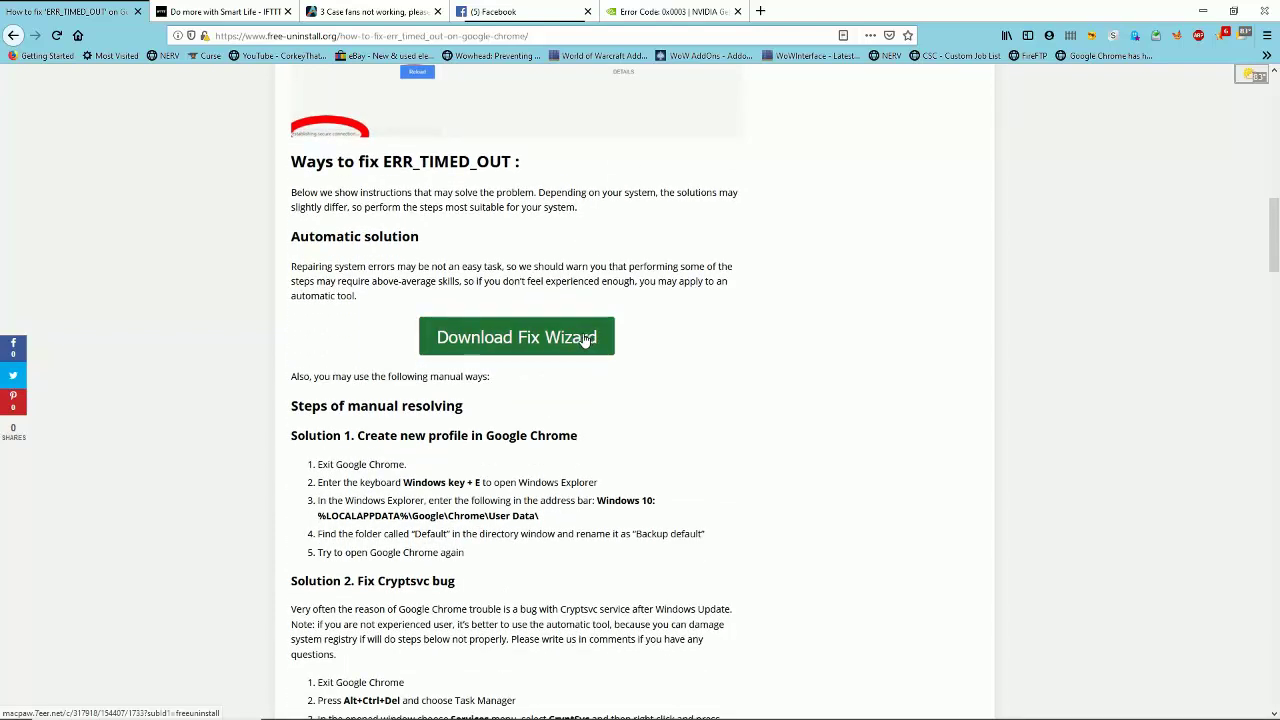
scroll(586, 341, "down", 3)
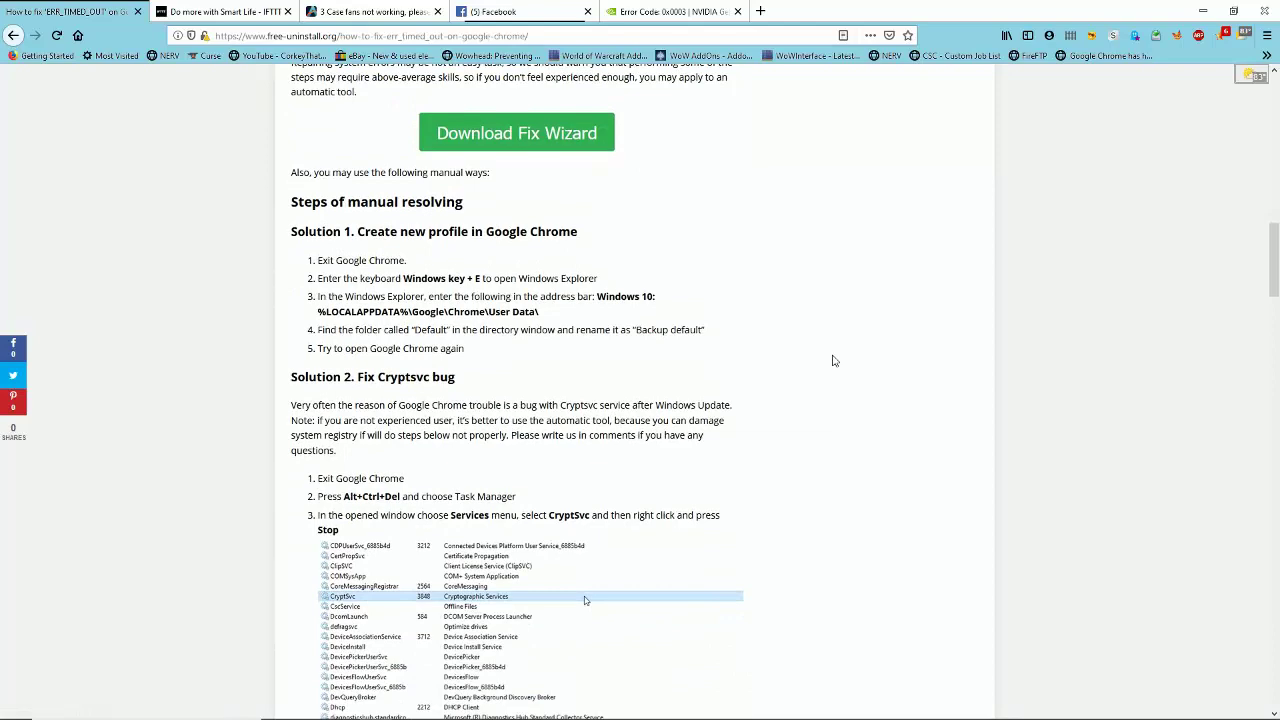
scroll(833, 360, "up", 3)
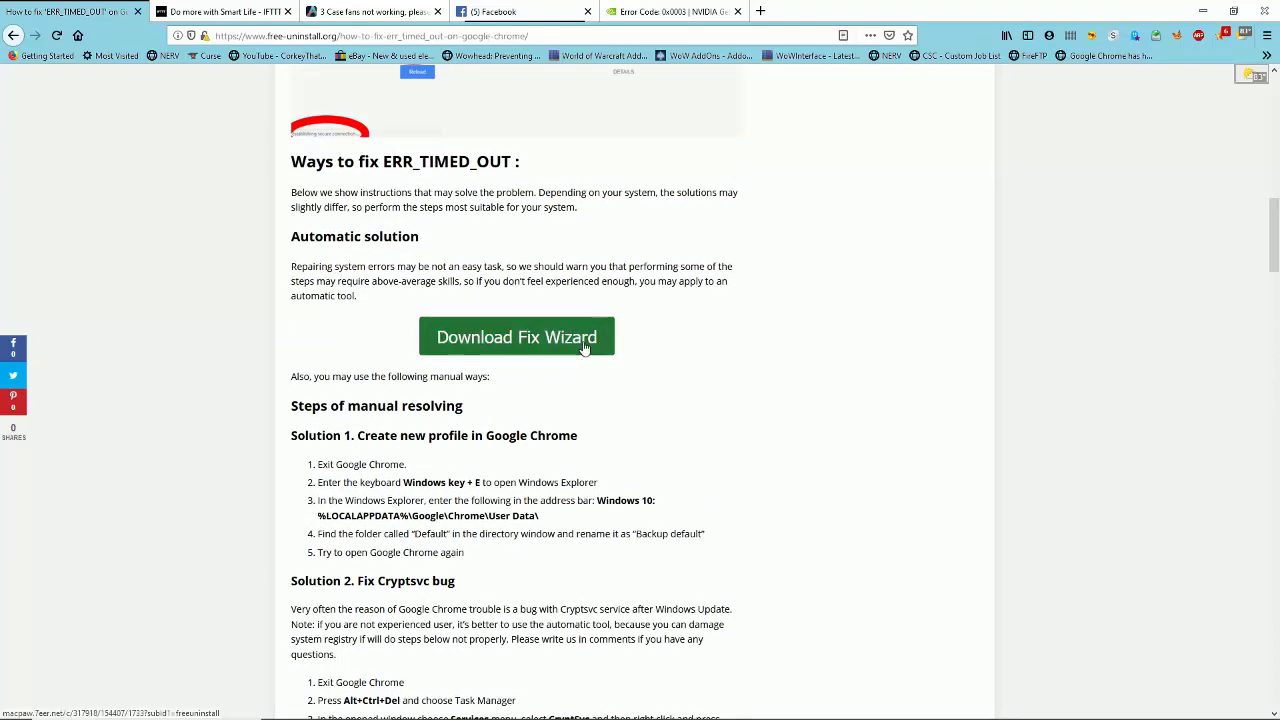
scroll(585, 345, "down", 2)
scroll(664, 325, "down", 2)
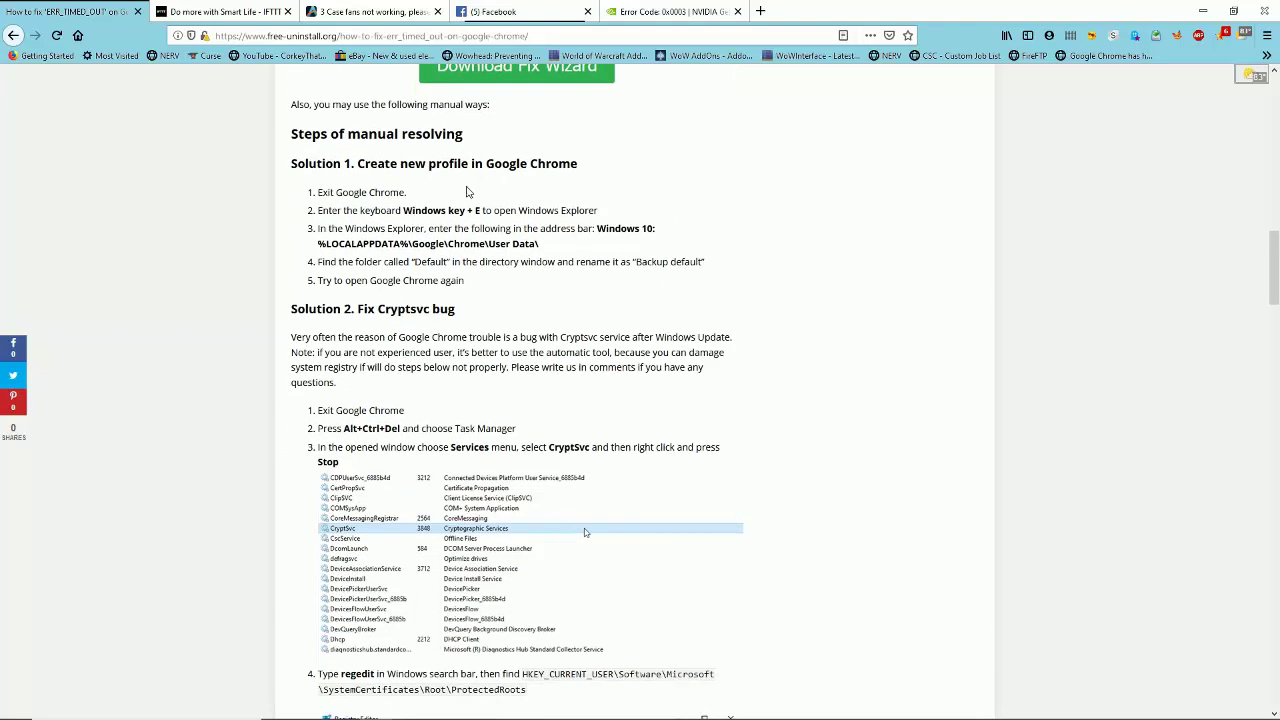
scroll(608, 307, "down", 1)
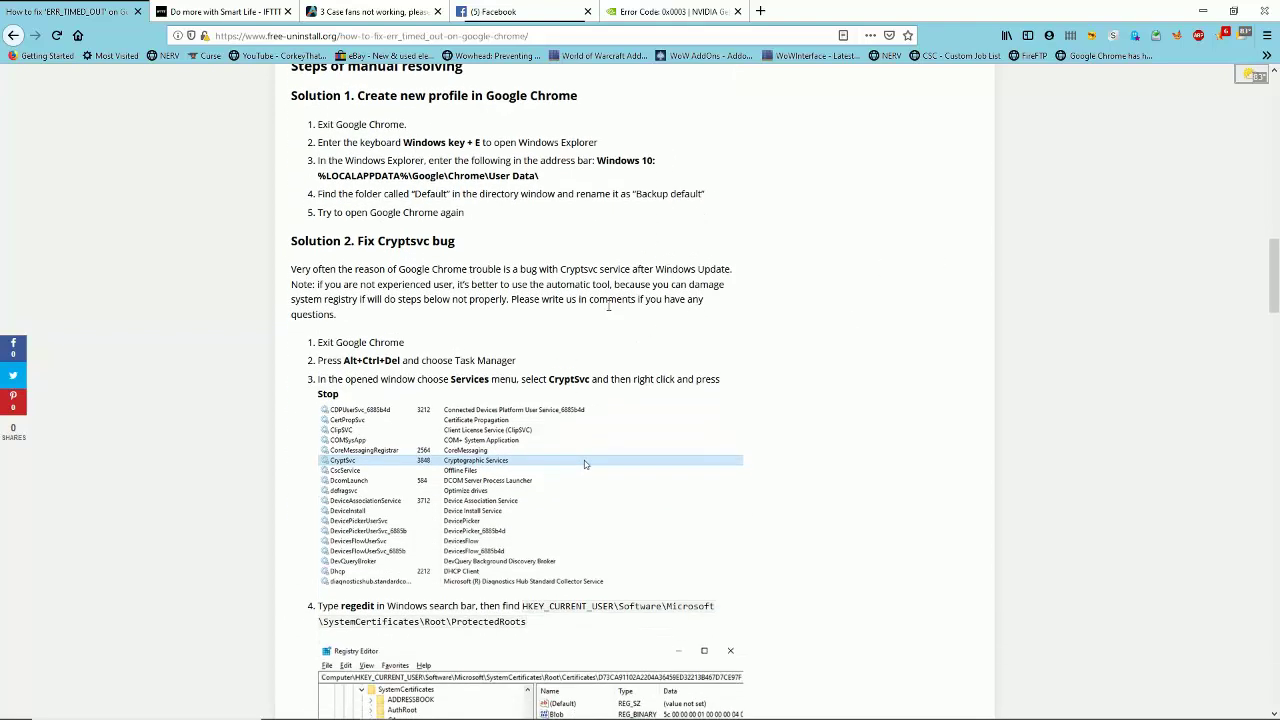
scroll(608, 307, "down", 1)
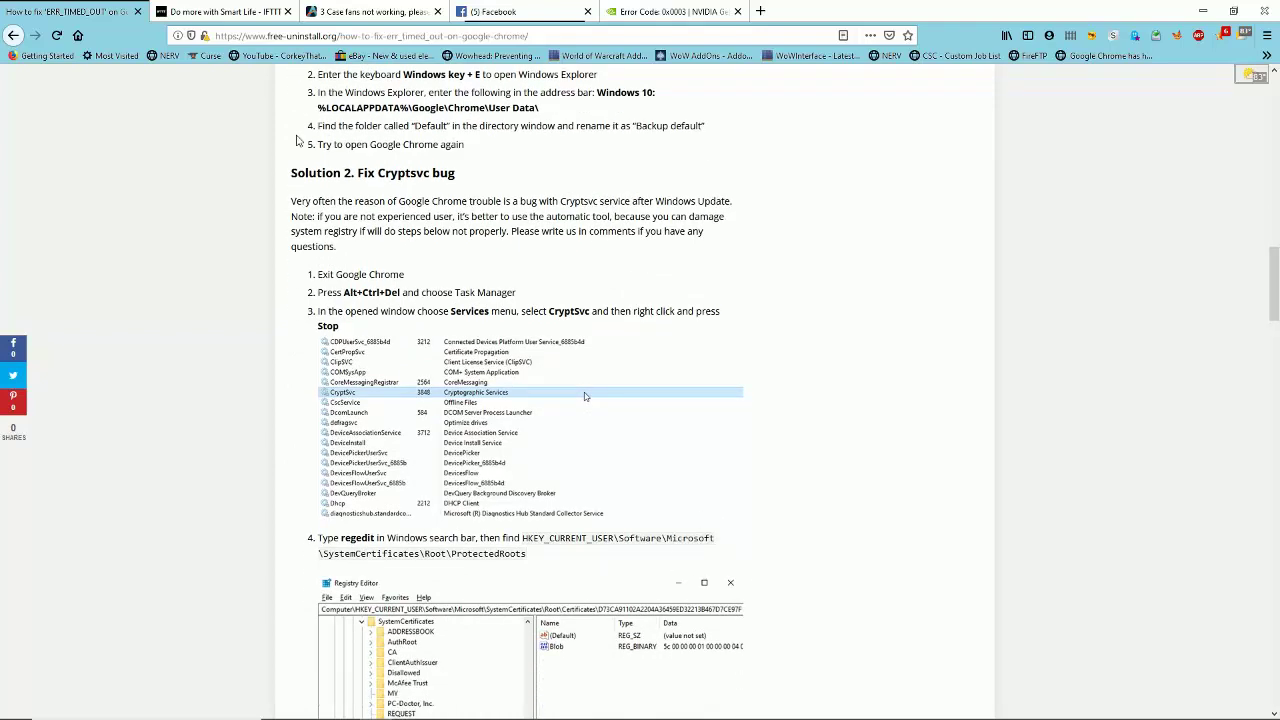
mouse_move(288, 172)
left_mouse_down()
mouse_move(406, 172)
mouse_move(304, 172)
left_mouse_up()
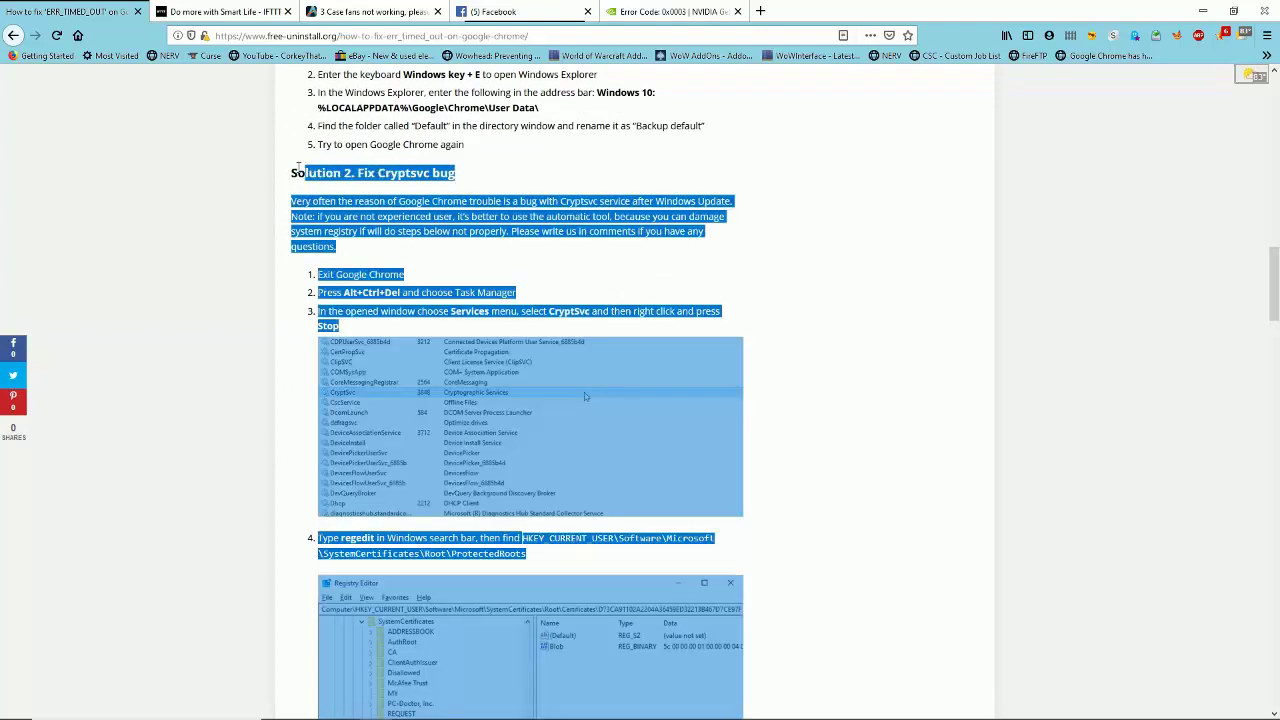
left_click(290, 171)
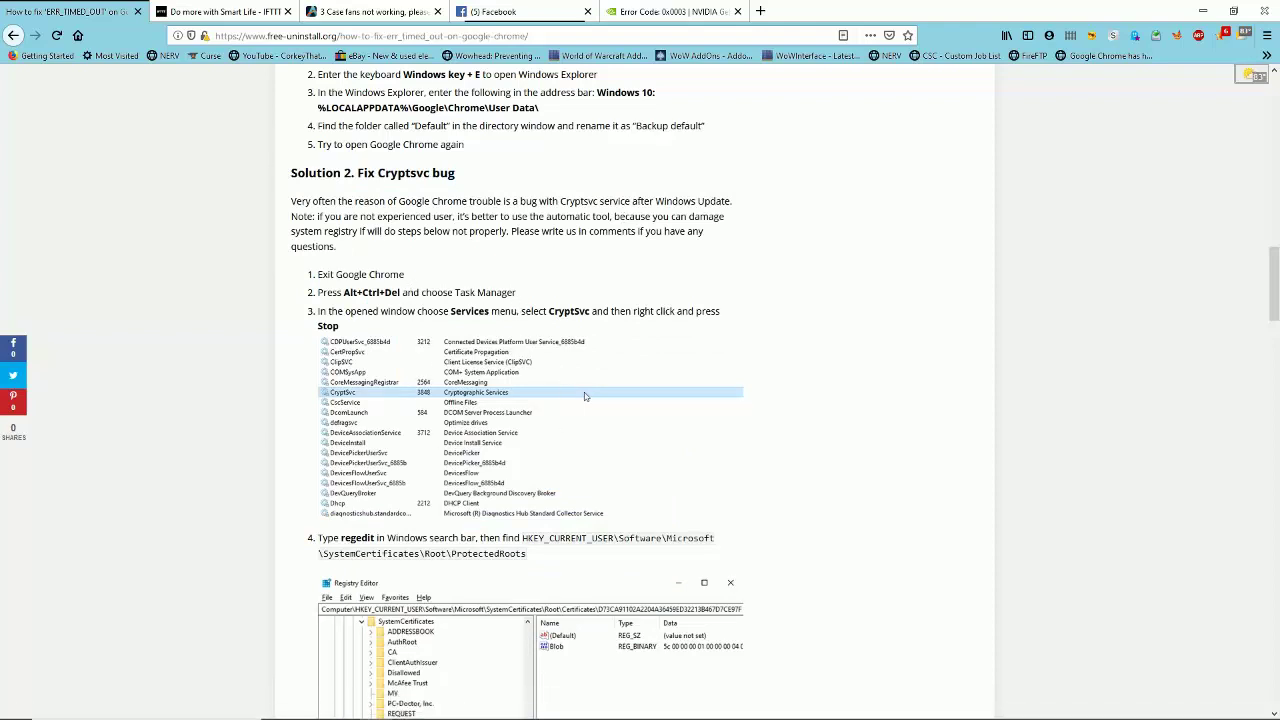
Open Task Manager from the Windows security screen, look through the running processes, and close it.
mouse_move(540, 712)
key("ctrl+alt+Delete")
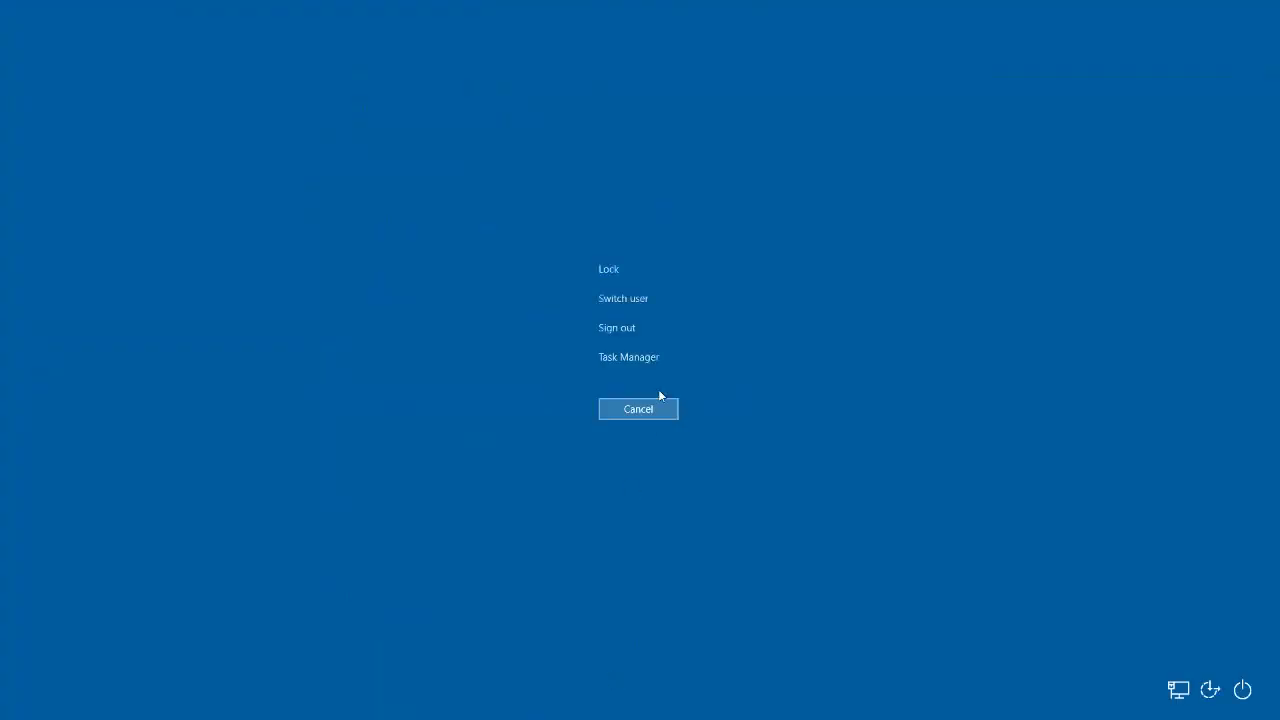
left_click(634, 358)
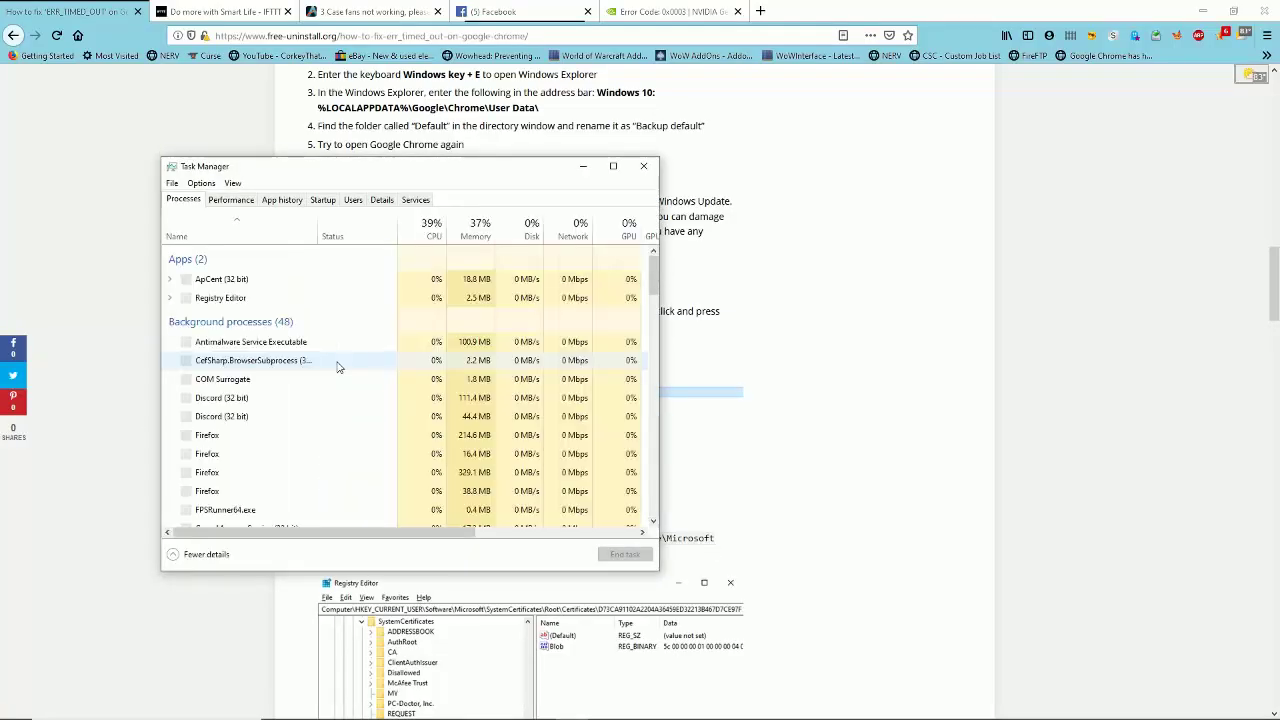
scroll(291, 400, "down", 2)
scroll(289, 402, "down", 8)
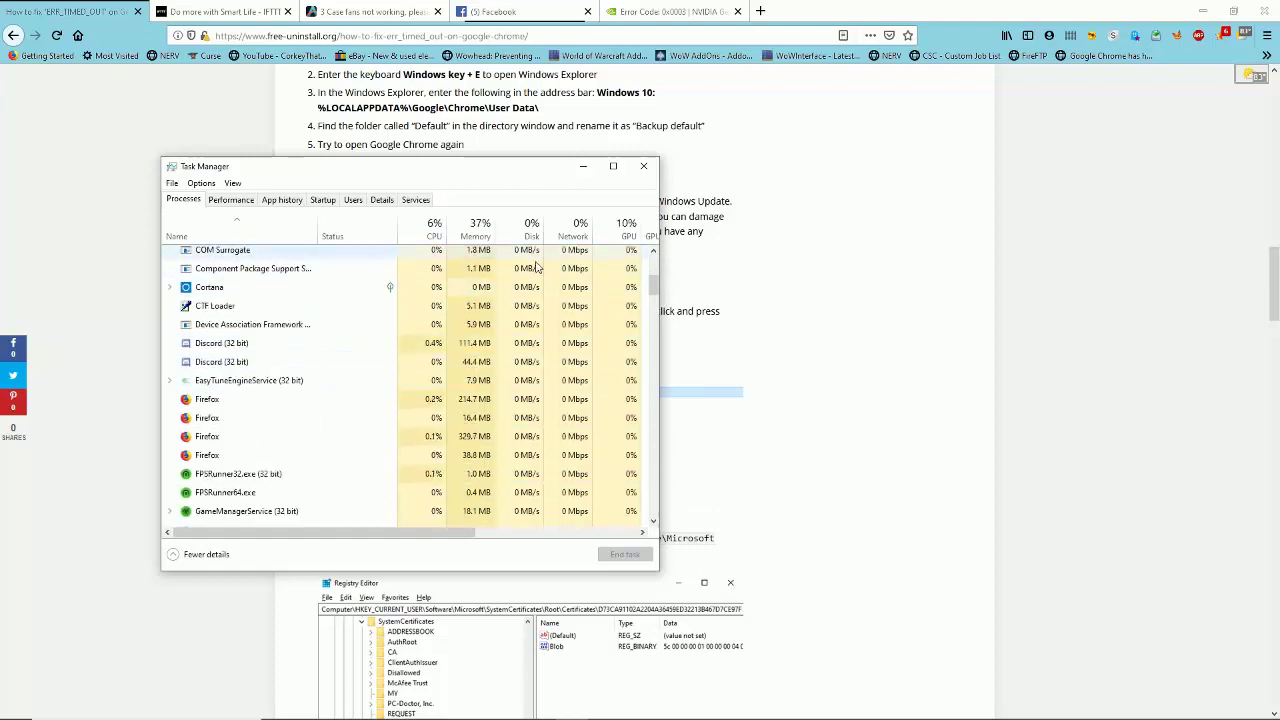
left_click(643, 166)
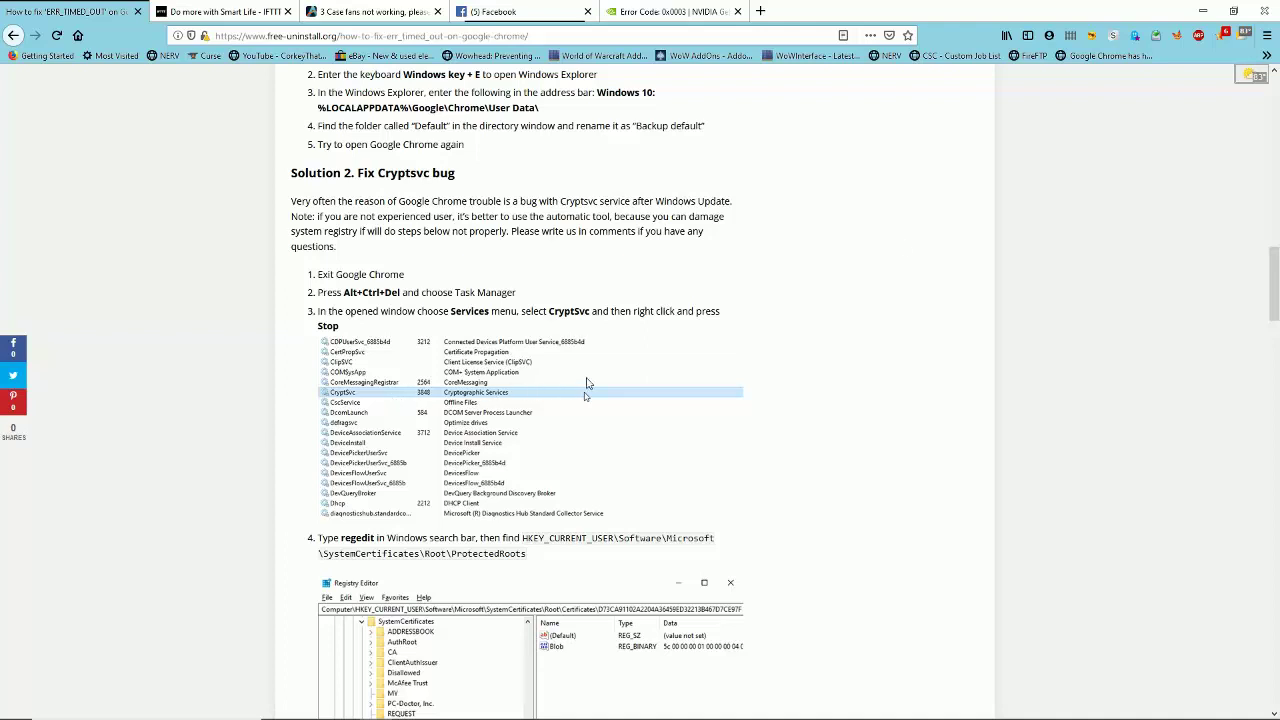
Open the Windows Services app, locate and select Cryptographic Services, close the window, and return to Solution 2 in the article.
key("super")
type("services")
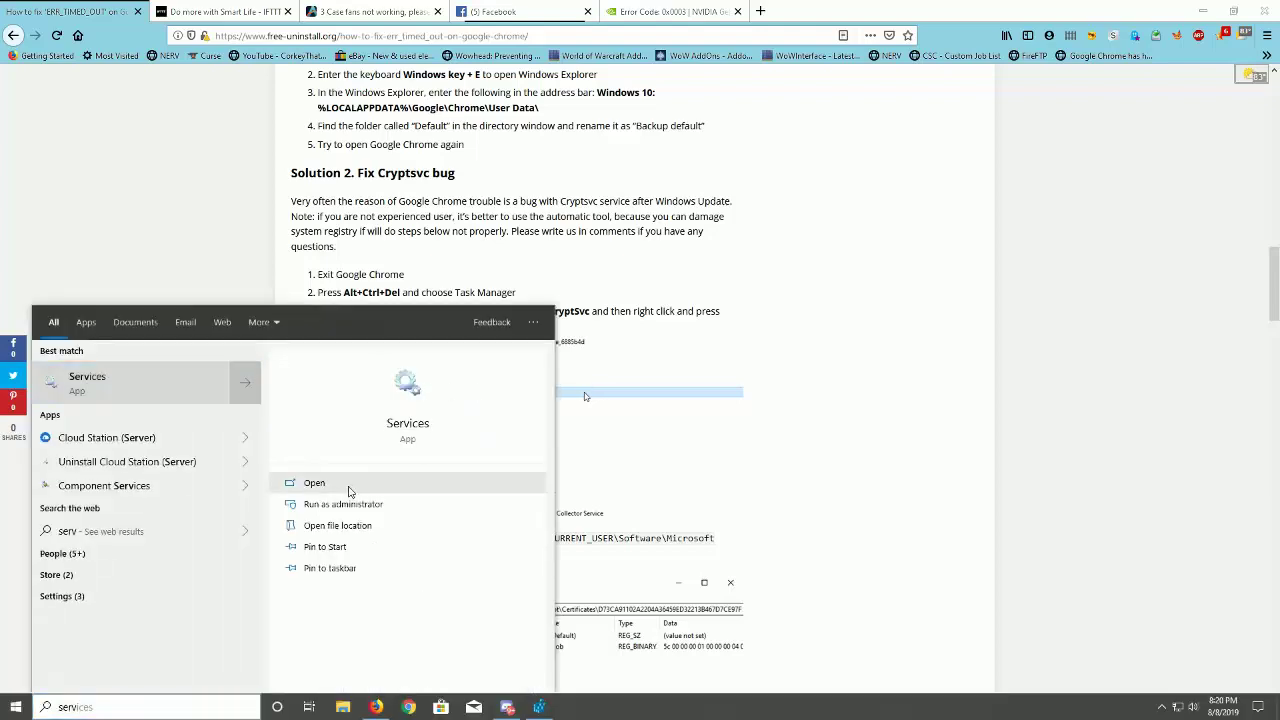
left_click(352, 490)
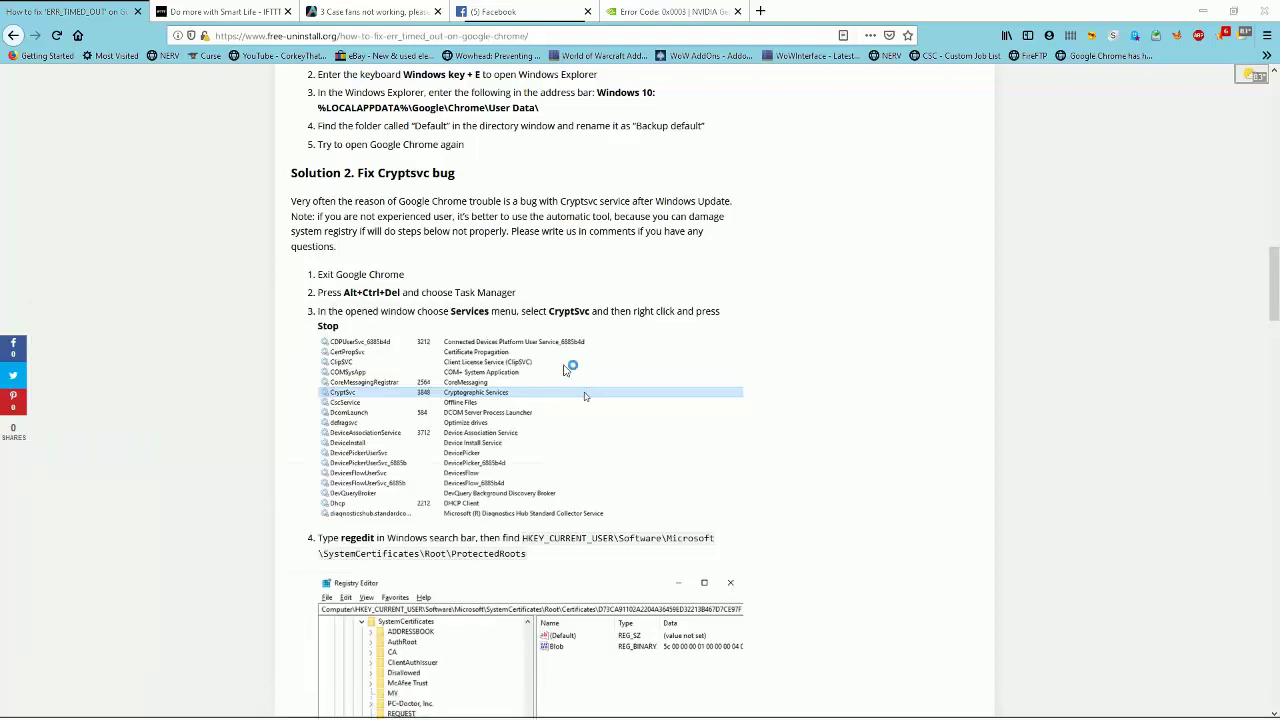
left_click(583, 447)
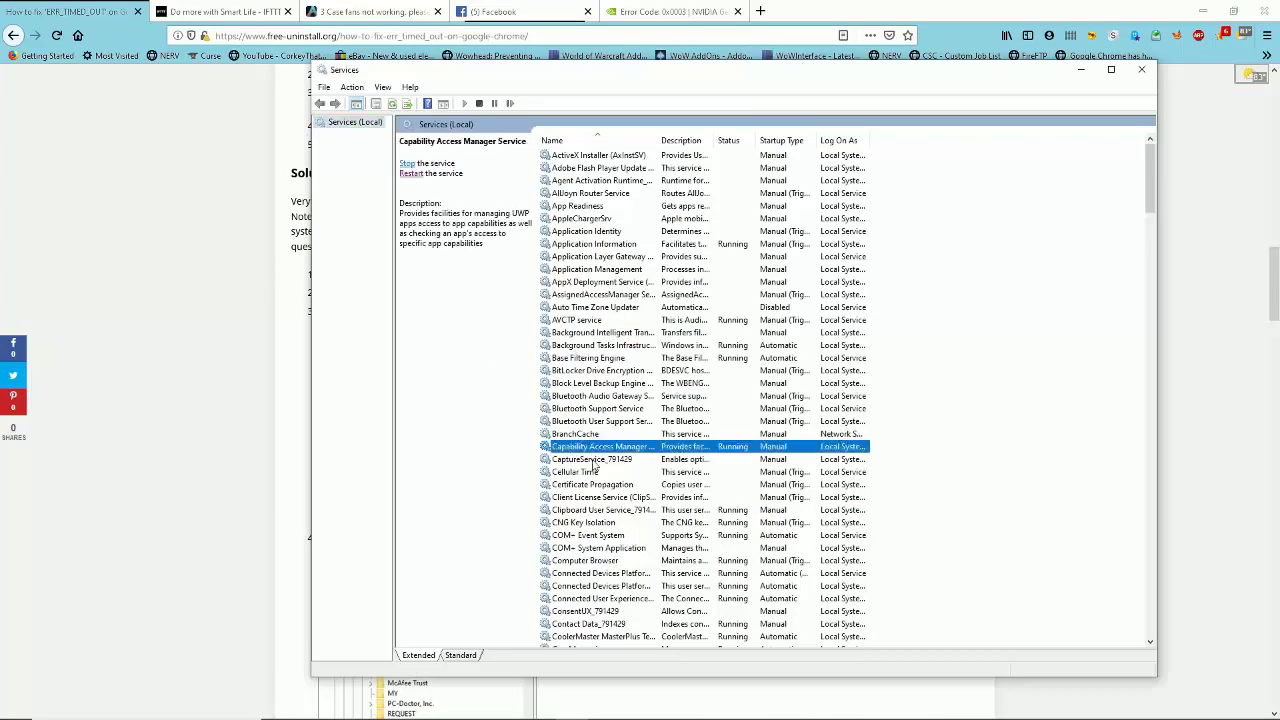
scroll(613, 524, "down", 2)
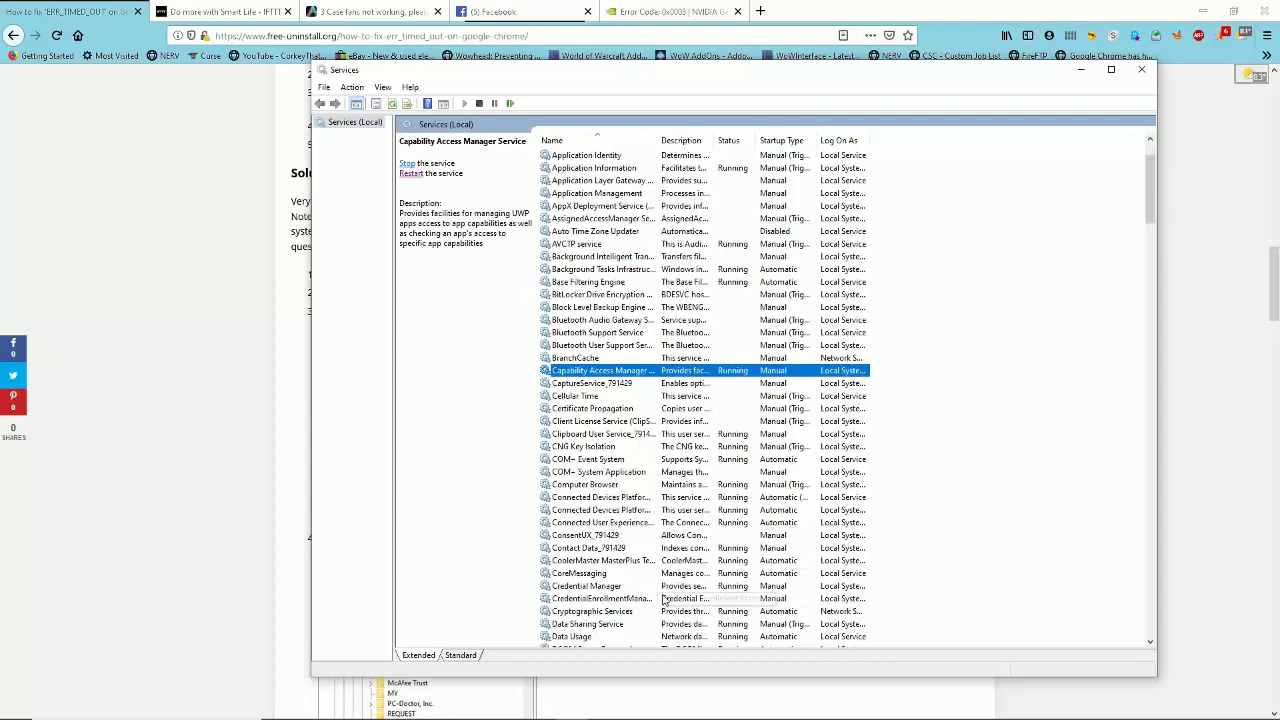
left_click(621, 612)
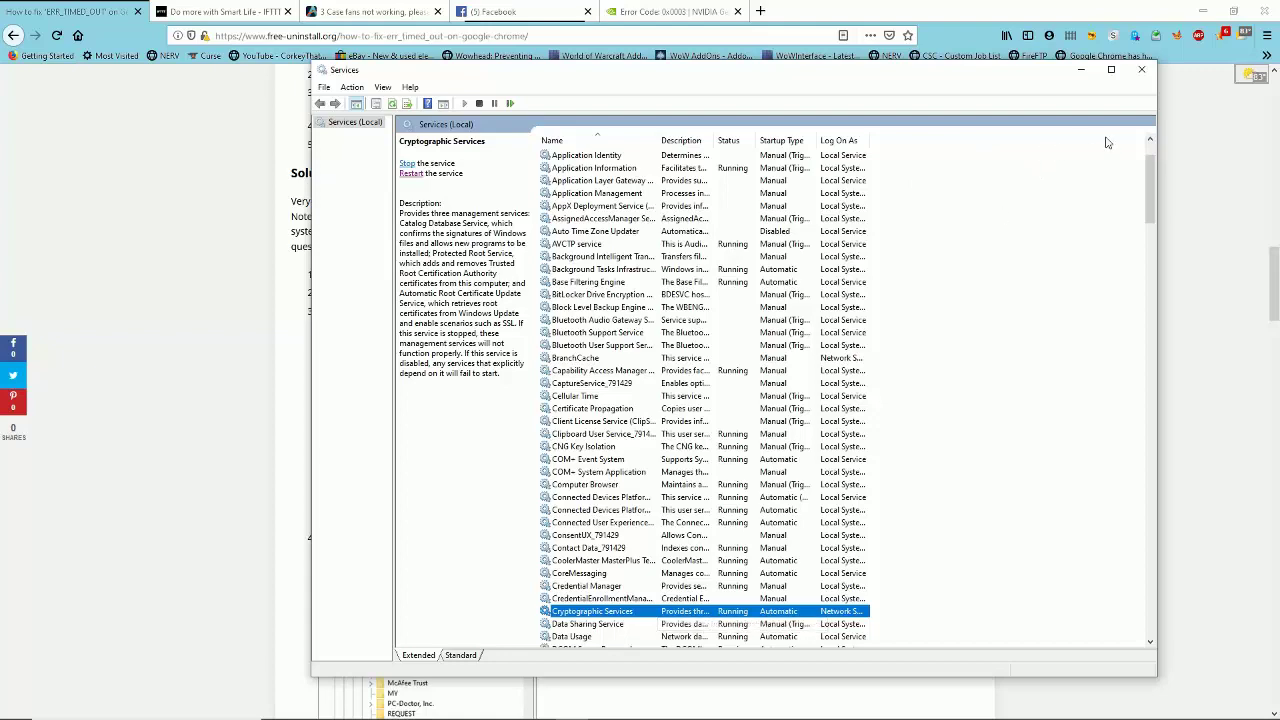
left_click(1141, 70)
scroll(866, 466, "down", 3)
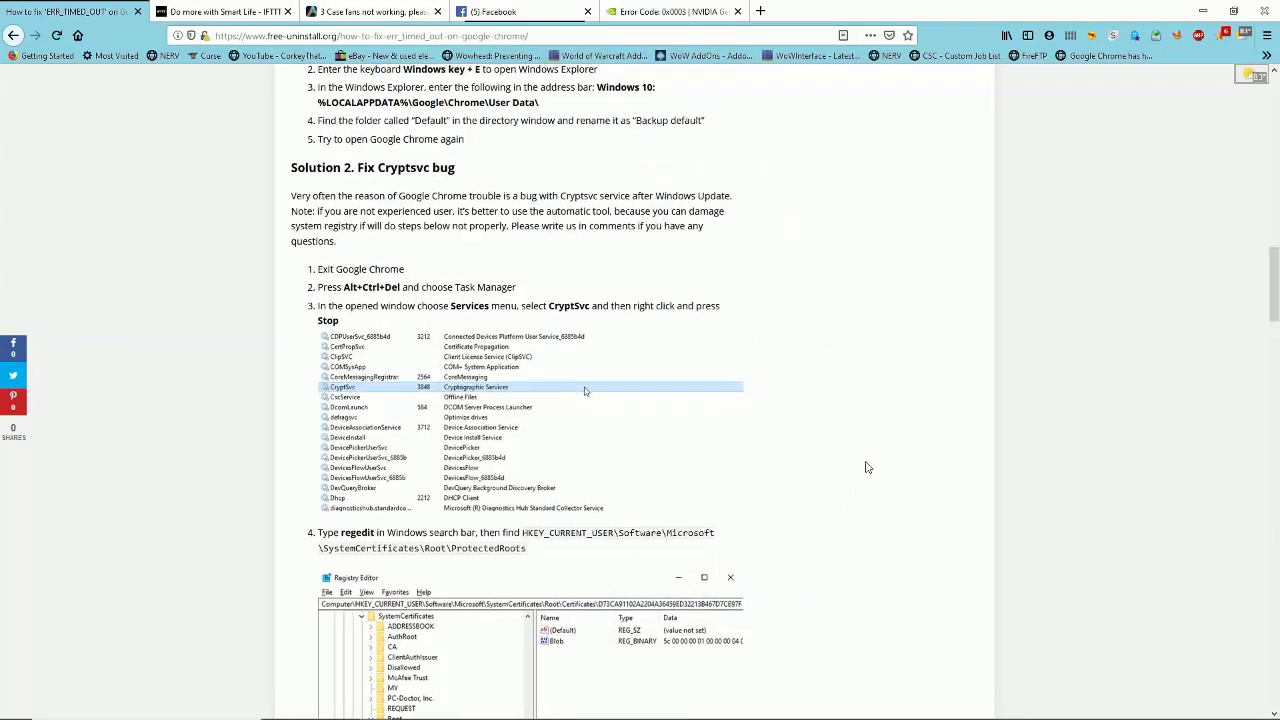
Switch to Registry Editor, look through the keys under HKEY_CURRENT_USER\Software\Microsoft down to SystemCertificates, and return to the article.
scroll(866, 466, "down", 1)
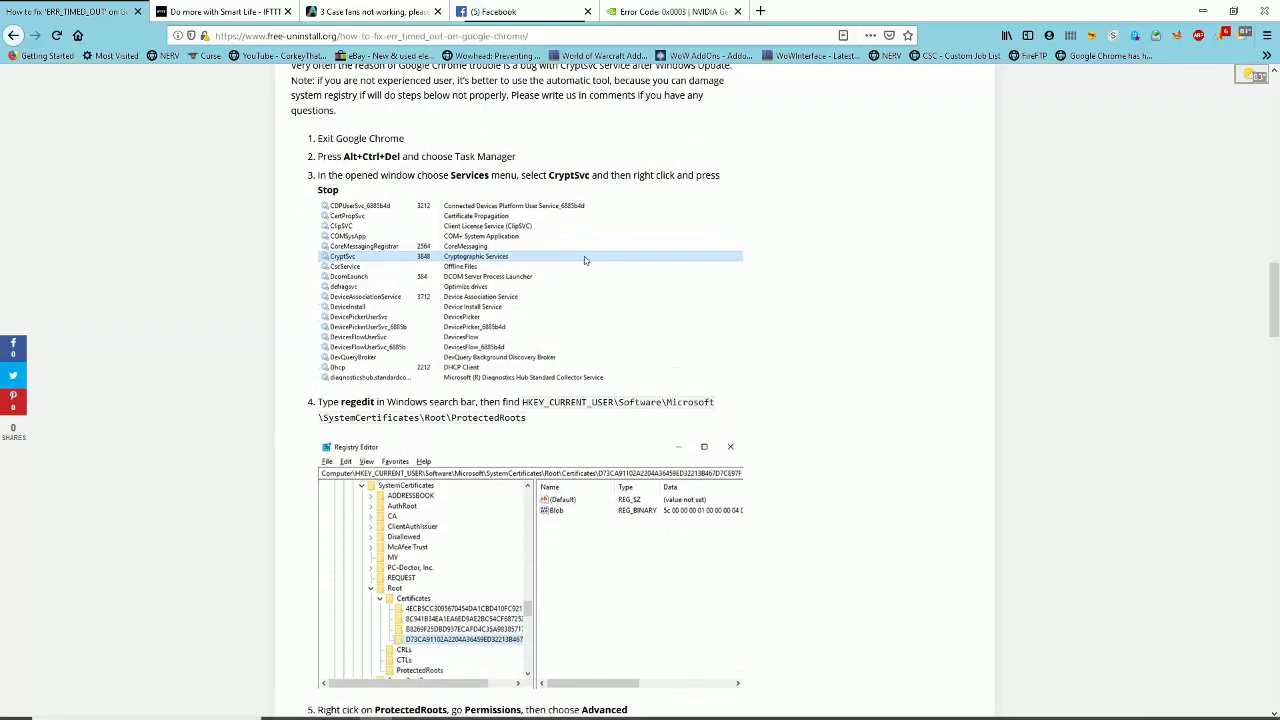
left_click(540, 707)
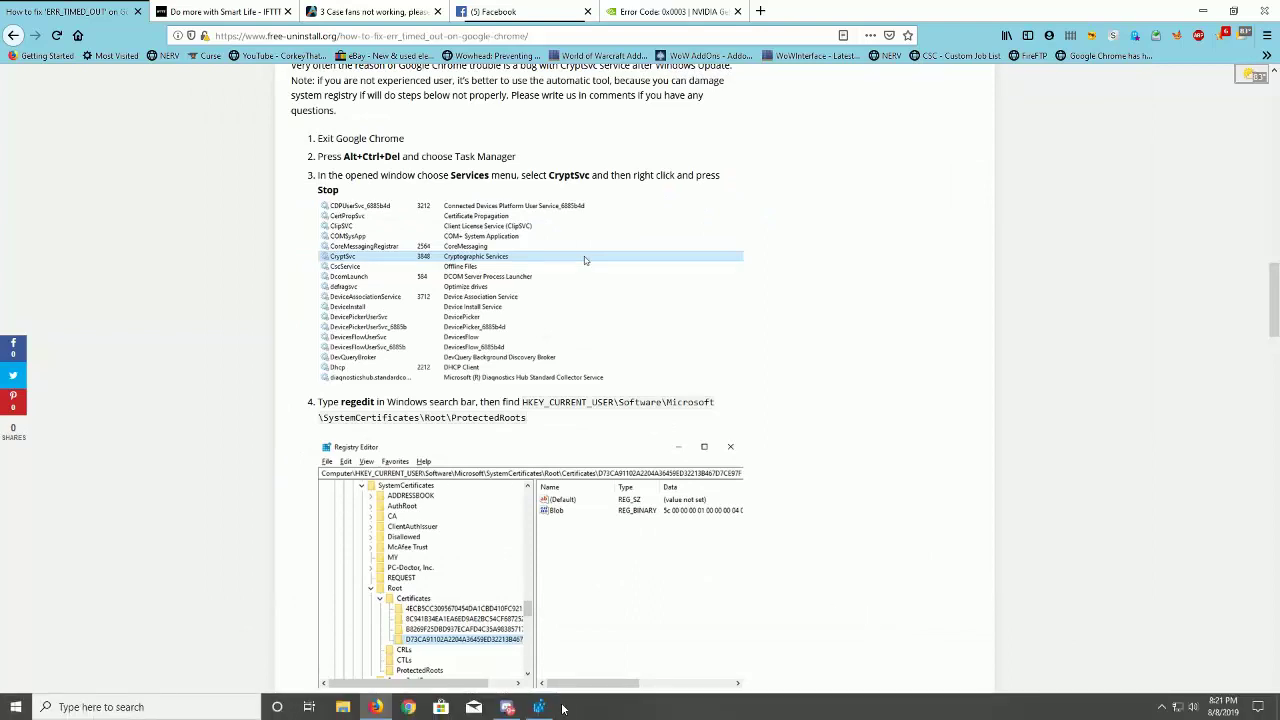
left_click(540, 707)
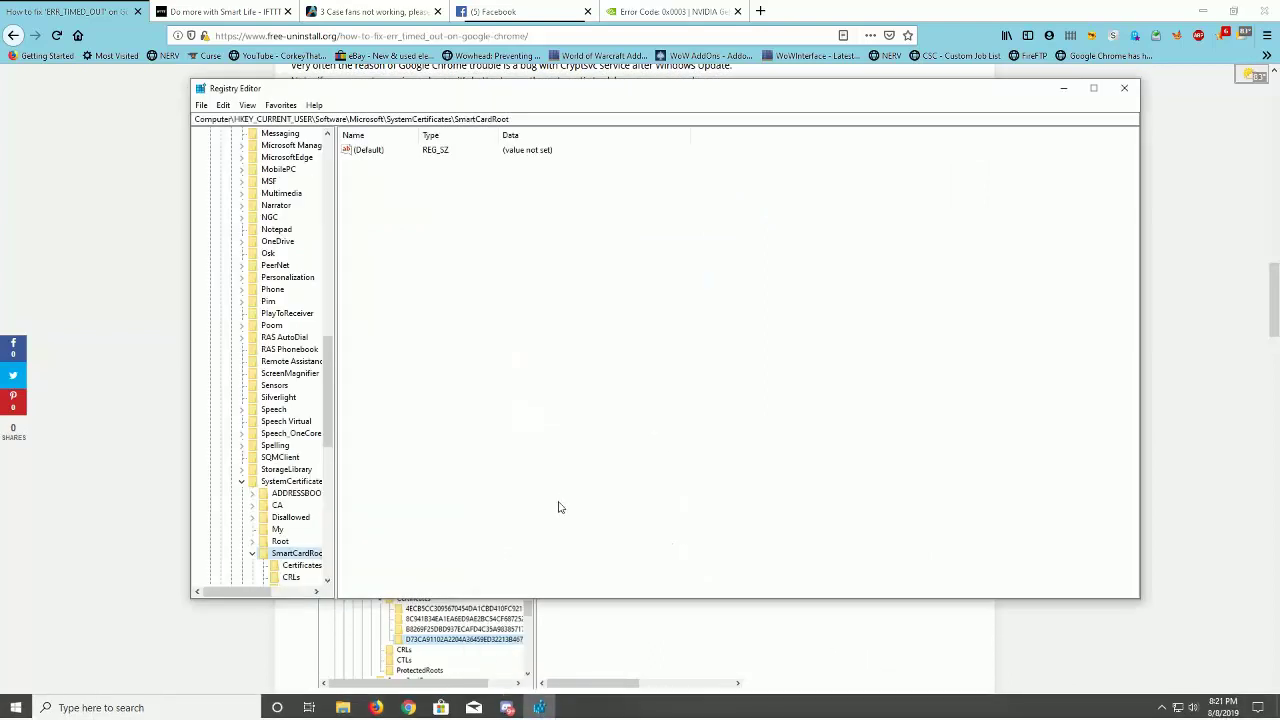
scroll(324, 401, "up", 7)
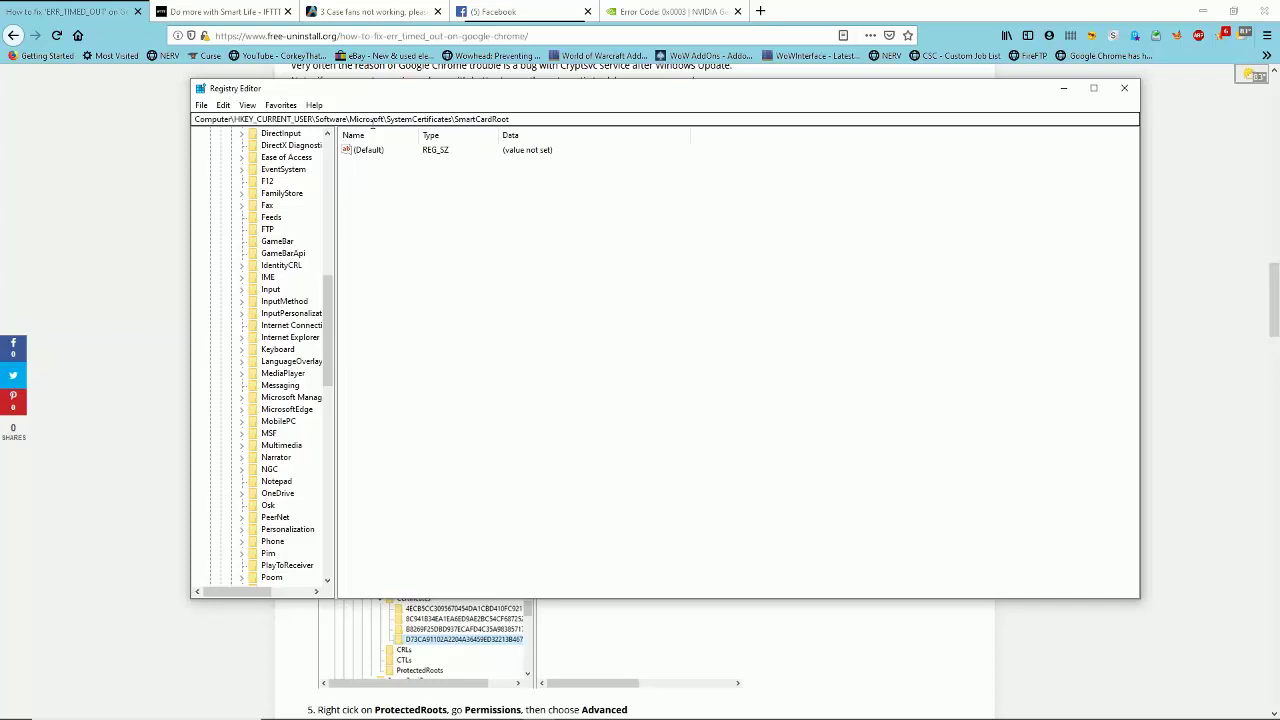
scroll(298, 284, "down", 2)
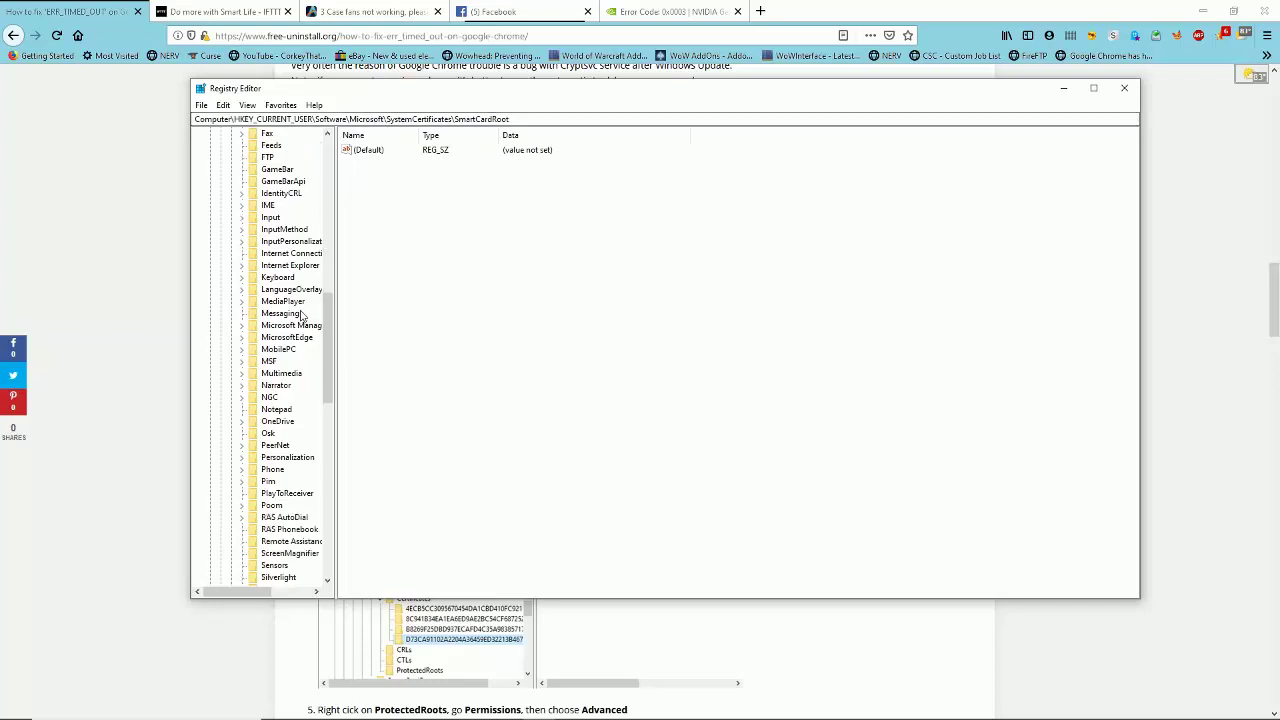
scroll(300, 316, "down", 6)
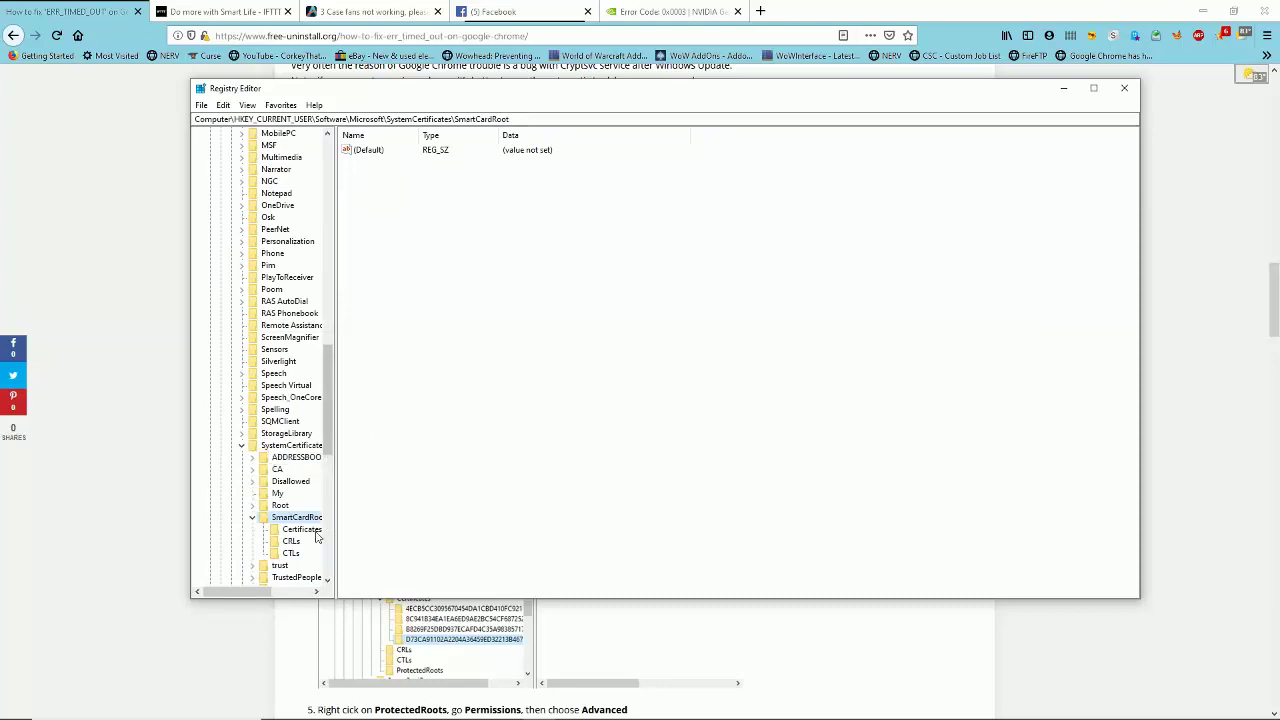
scroll(316, 537, "down", 1)
left_click(770, 670)
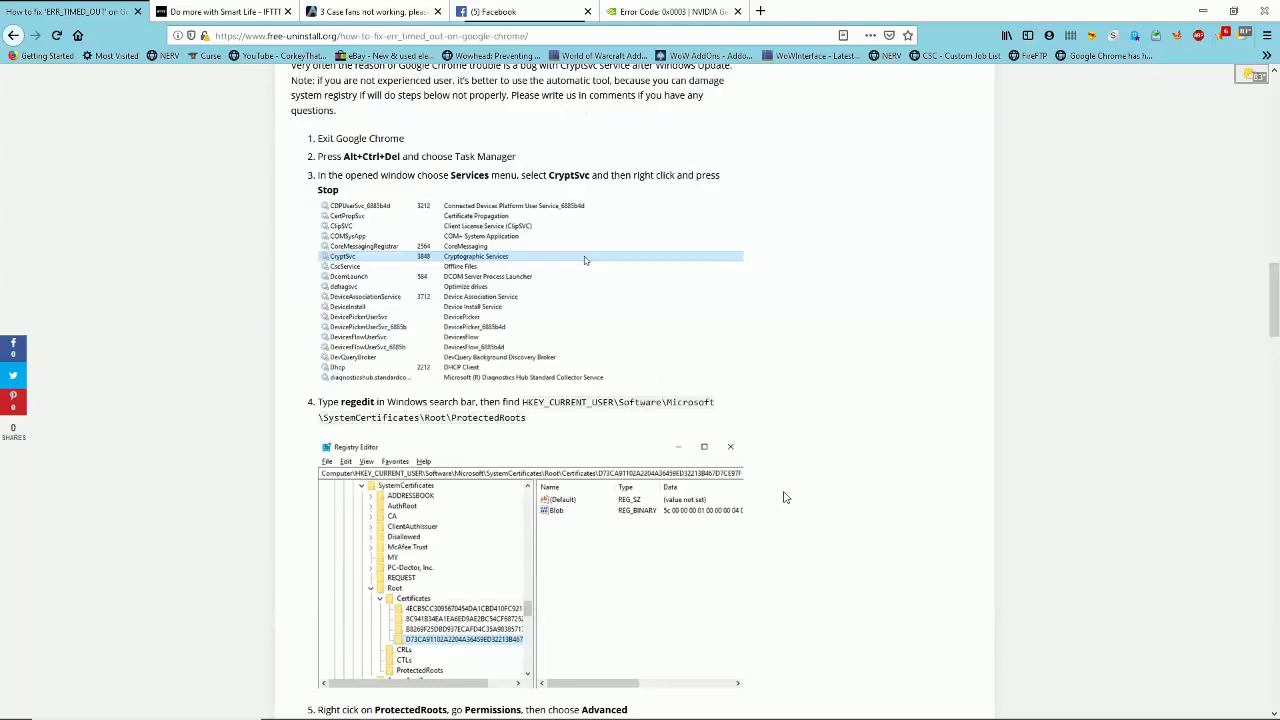
In Registry Editor, collapse SmartCardRoot, expand the Root key under SystemCertificates, and select ProtectedRoots.
scroll(785, 497, "down", 1)
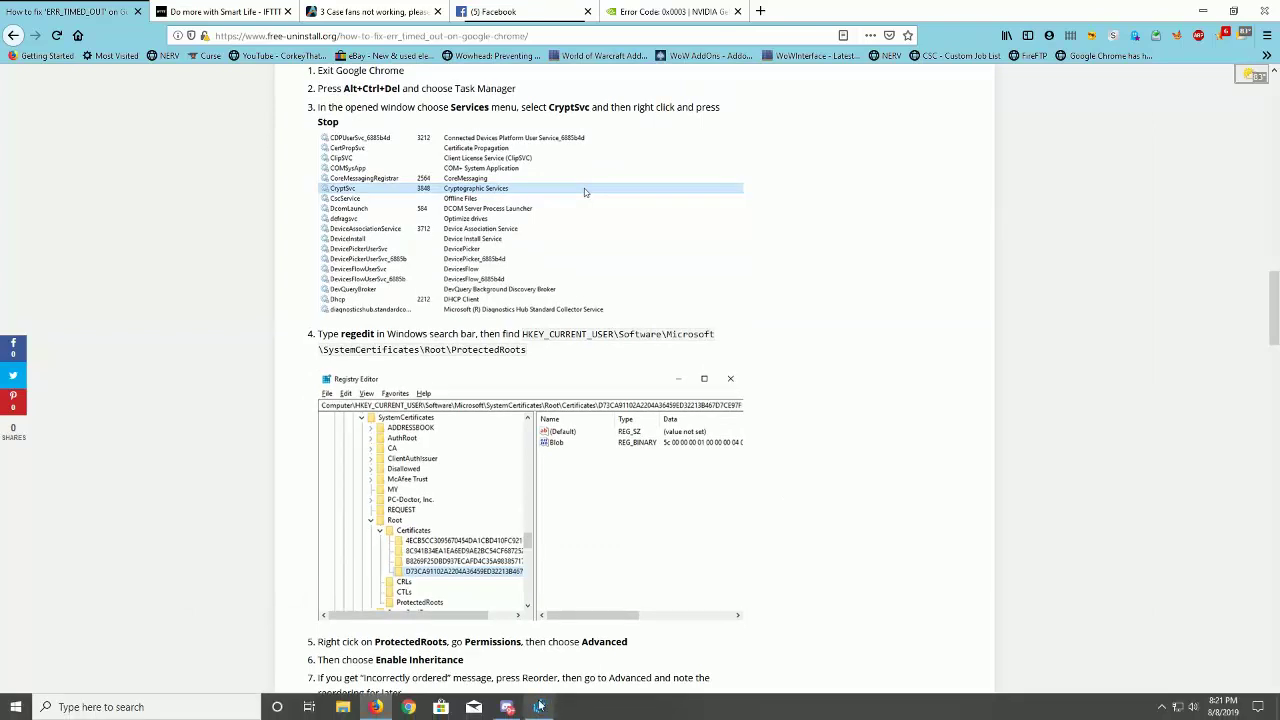
left_click(539, 706)
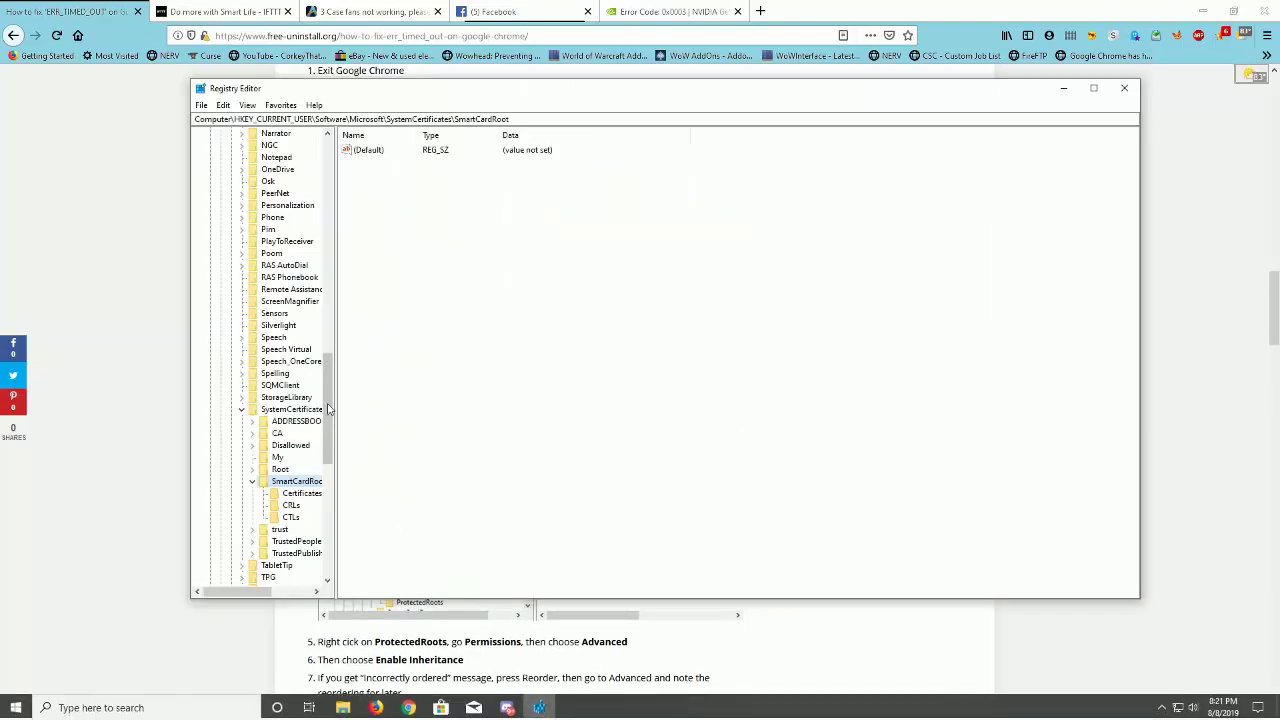
left_click(252, 481)
left_click(252, 469)
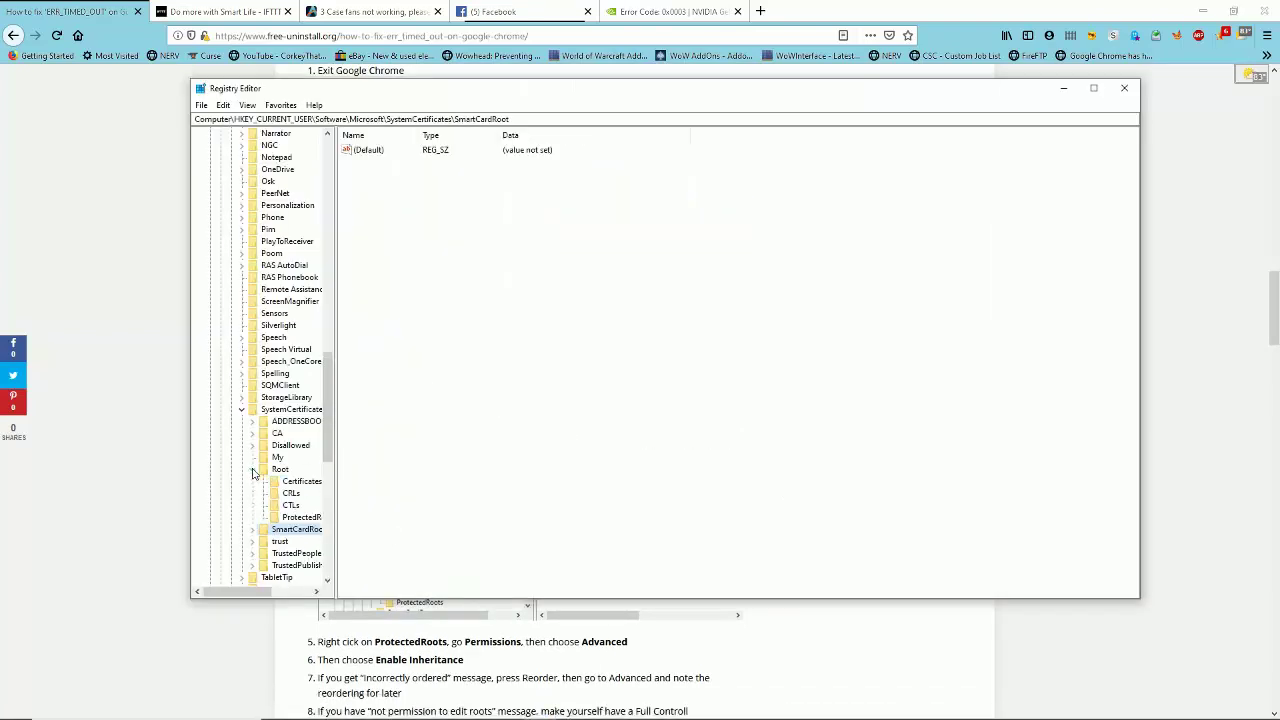
left_click(298, 517)
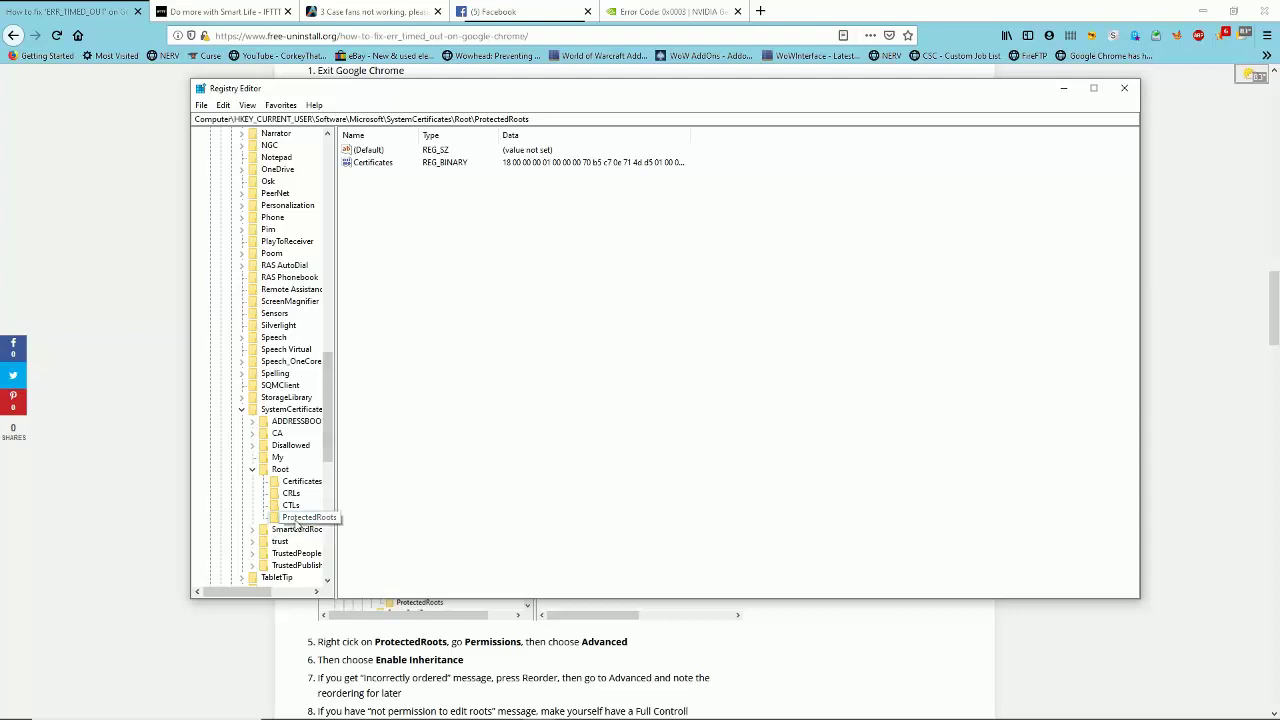
Read the article's Solution 2 instructions on ProtectedRoots permissions, enabling inheritance, and deleting the Root key.
left_click(700, 645)
scroll(700, 645, "down", 1)
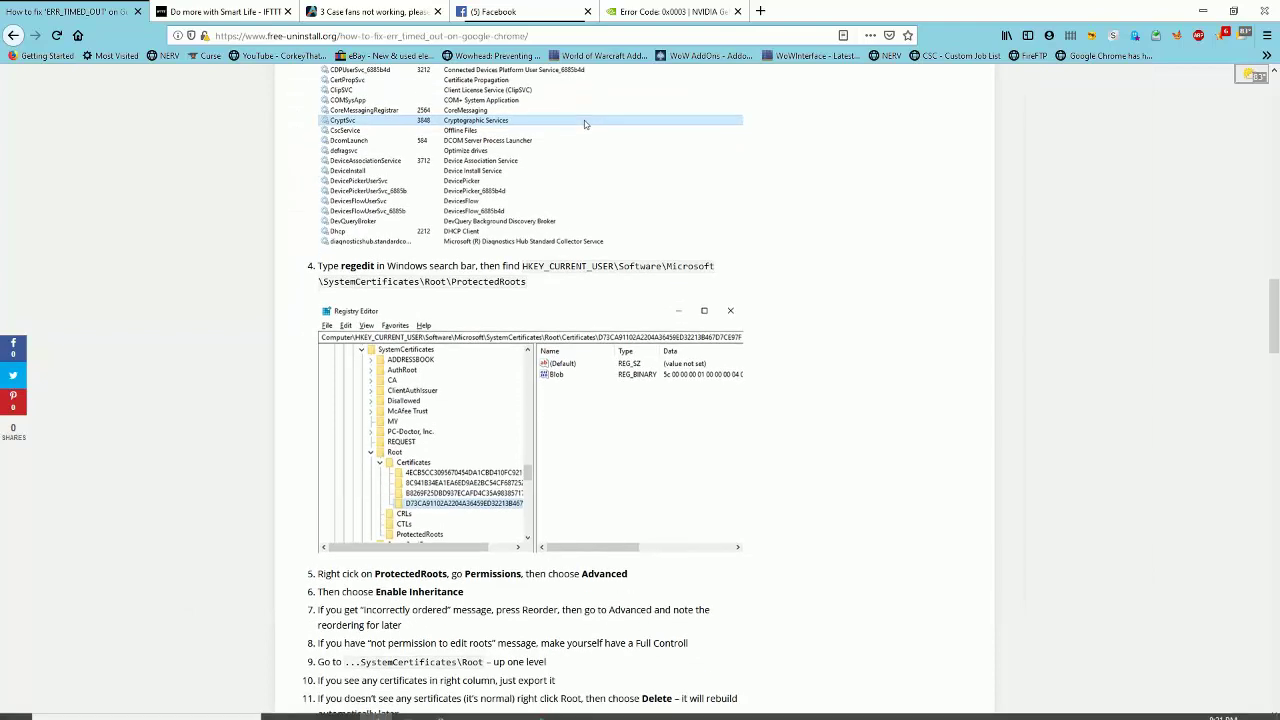
left_click(540, 707)
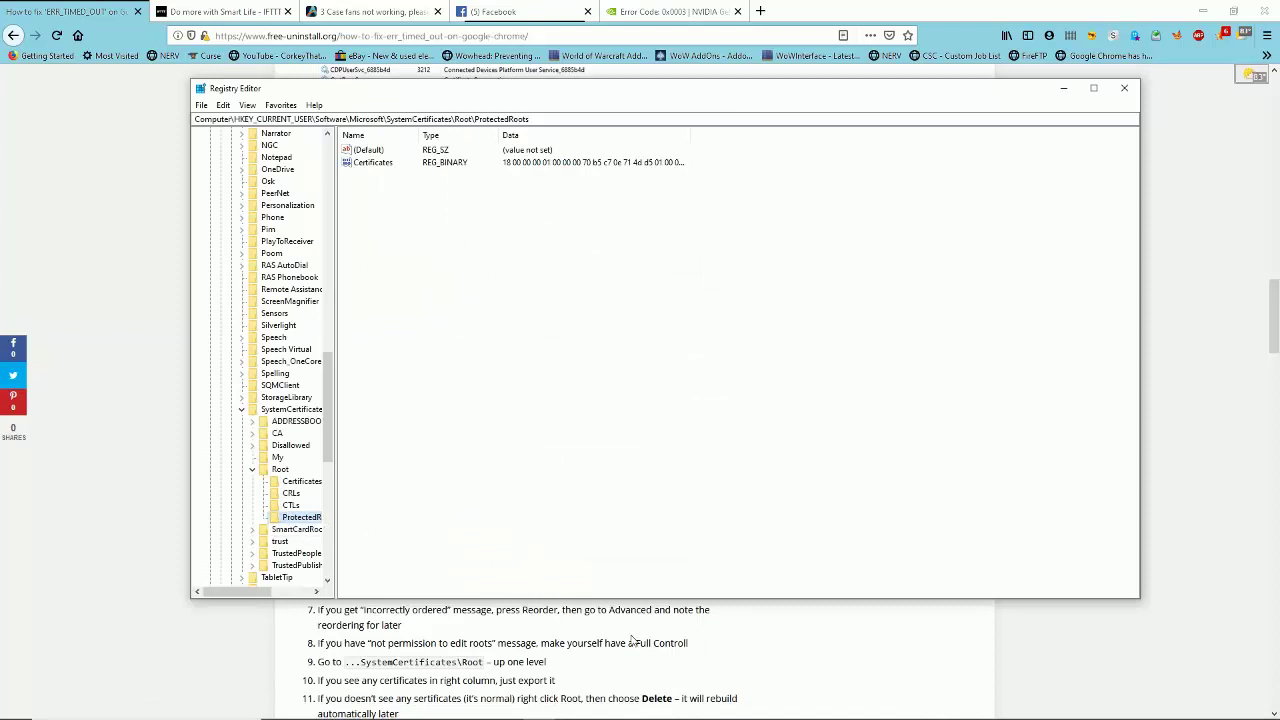
scroll(588, 630, "down", 1)
left_click(590, 630)
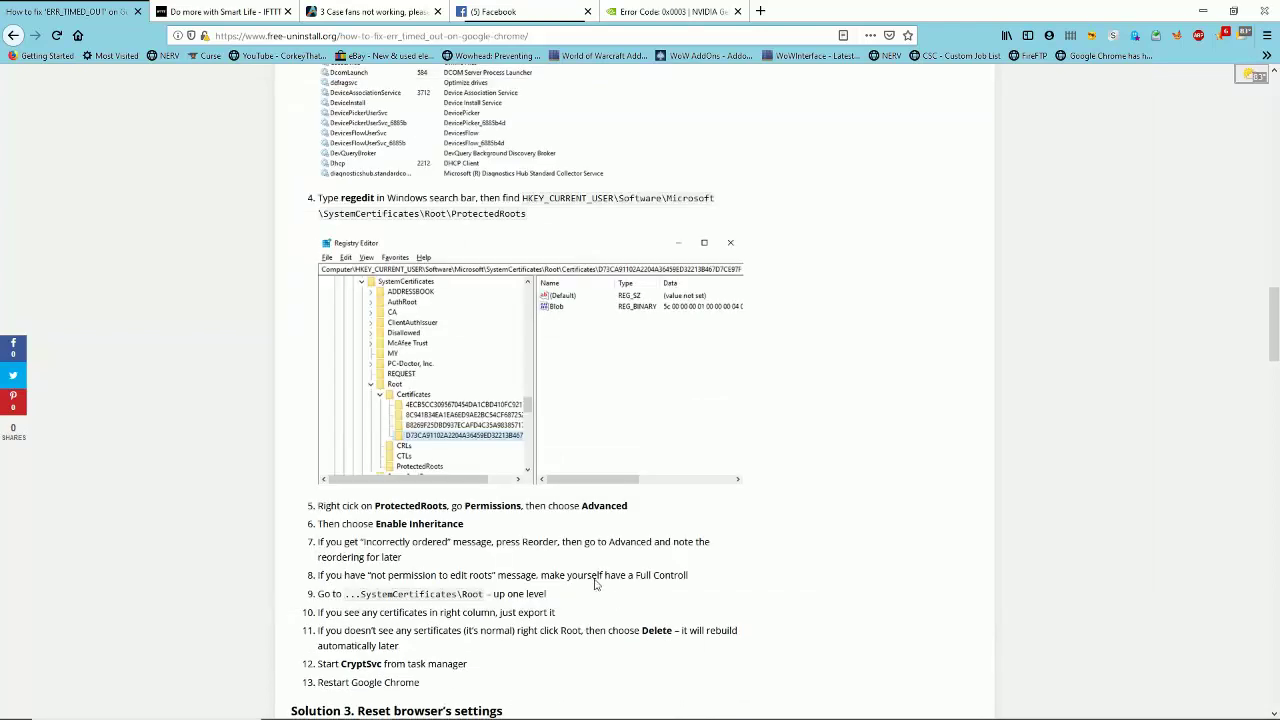
Open the permissions of the ProtectedRoots key in Registry Editor, review them, and cancel without changes.
mouse_move(568, 716)
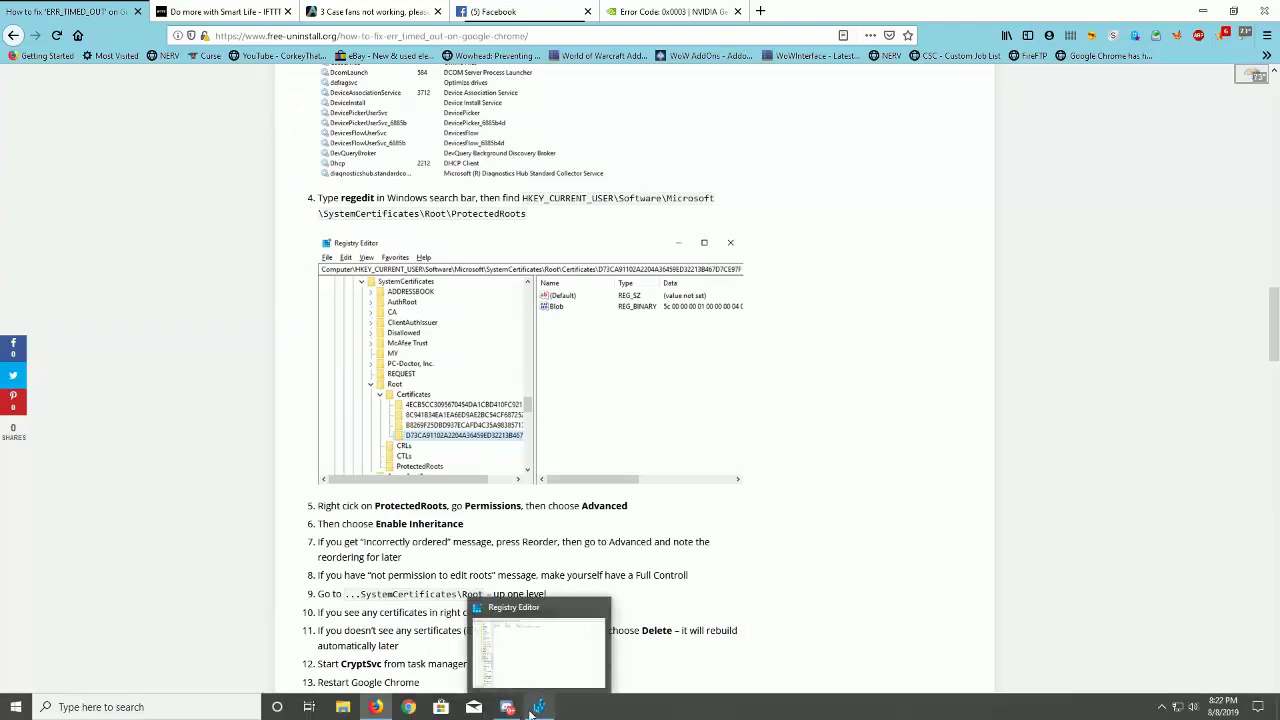
left_click(537, 707)
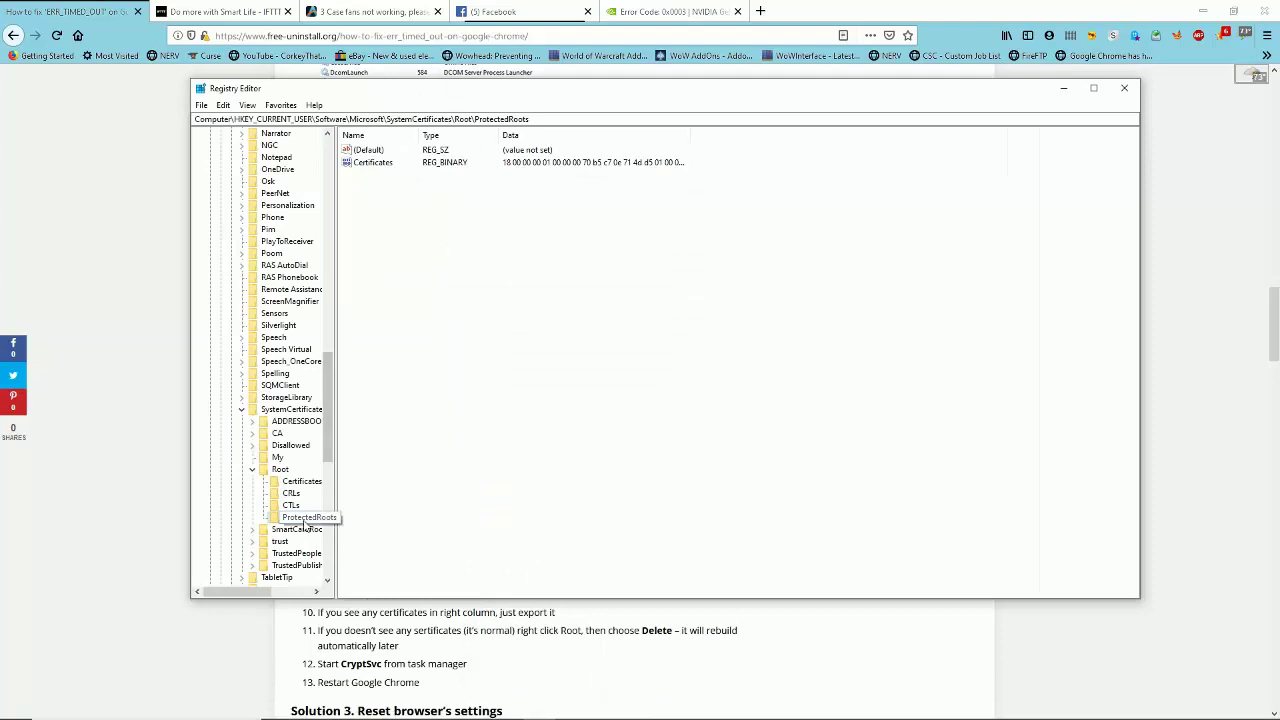
right_click(305, 524)
left_click(348, 620)
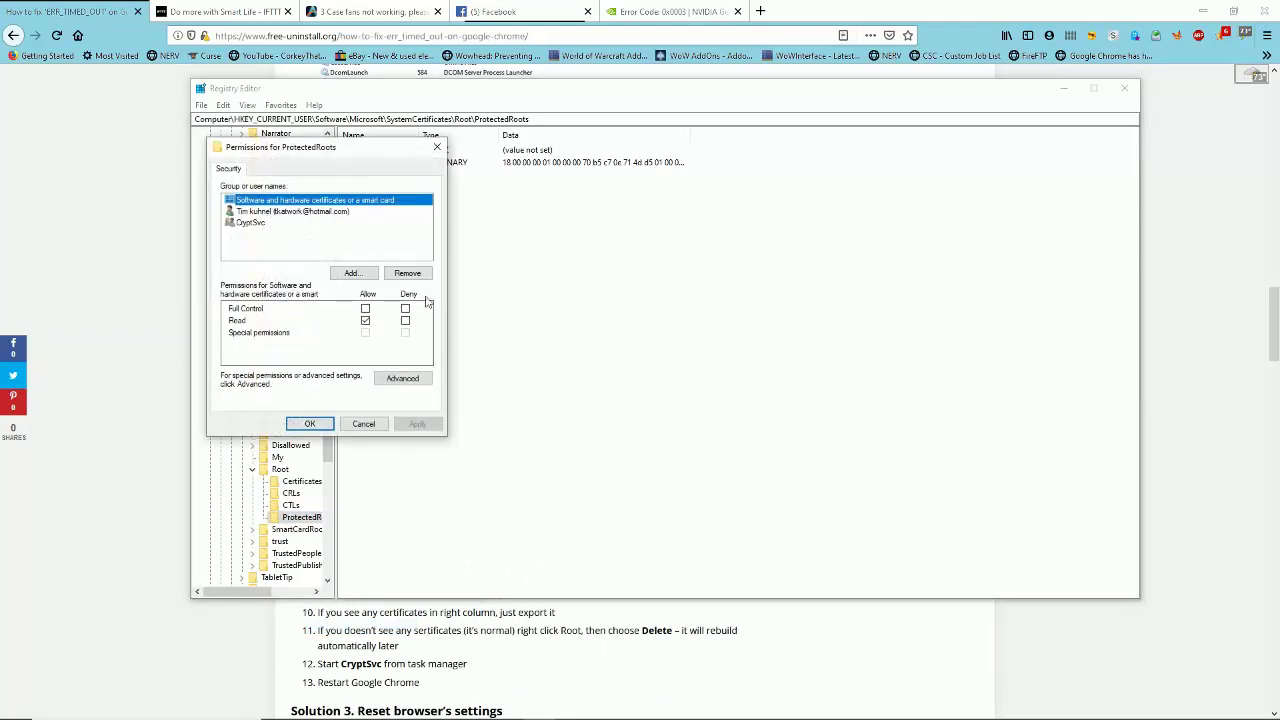
left_click(357, 425)
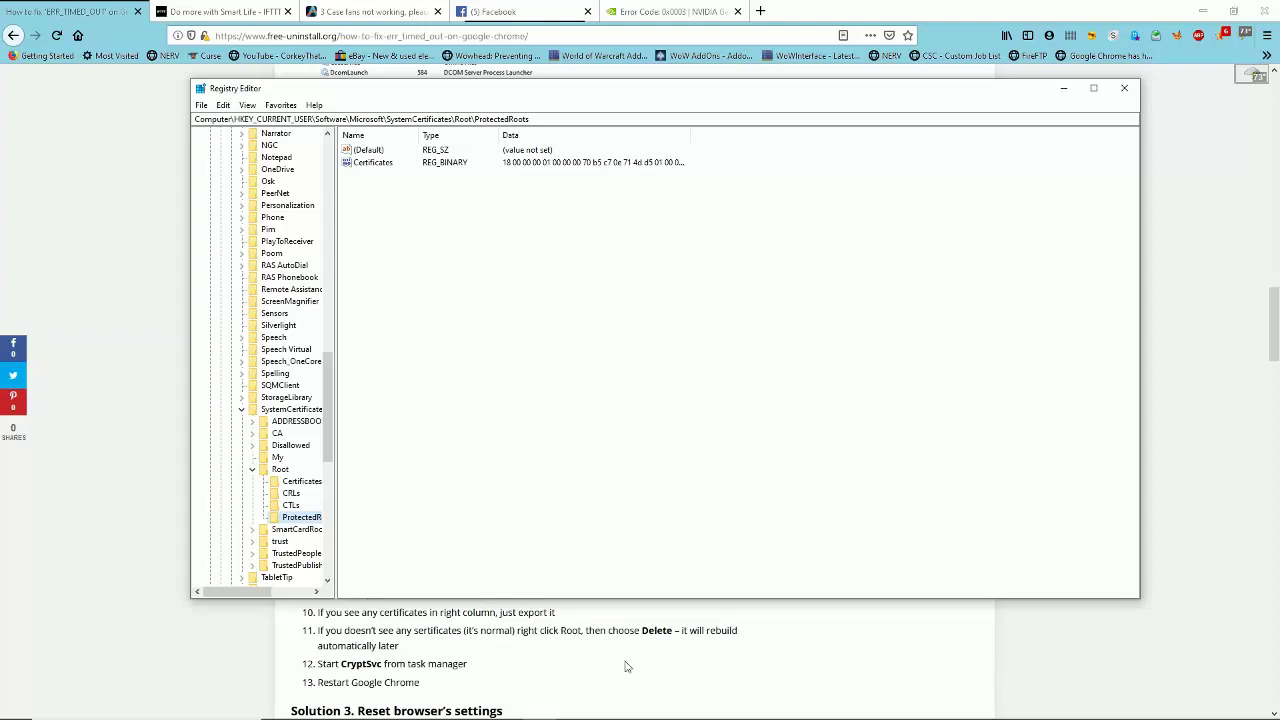
Check the article's Root key instructions, select Root under SystemCertificates, view its Delete option without applying it, and close Registry Editor.
left_click(560, 603)
scroll(566, 600, "down", 1)
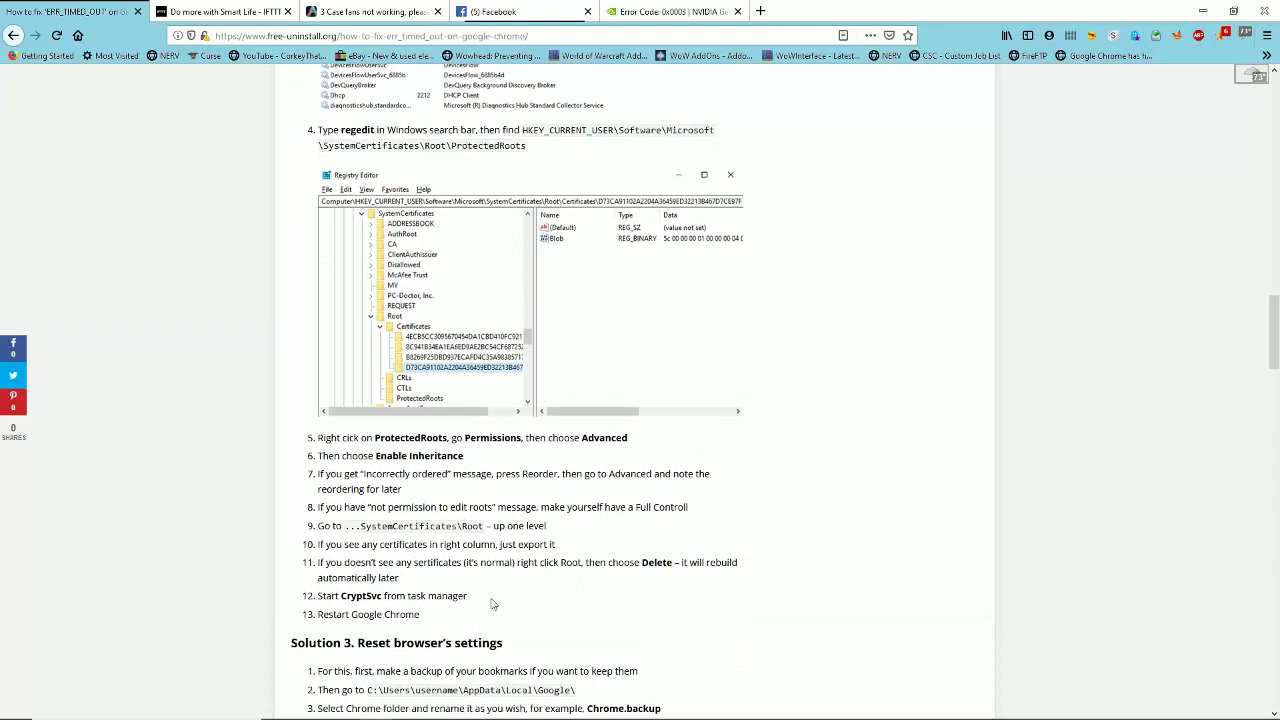
mouse_move(495, 714)
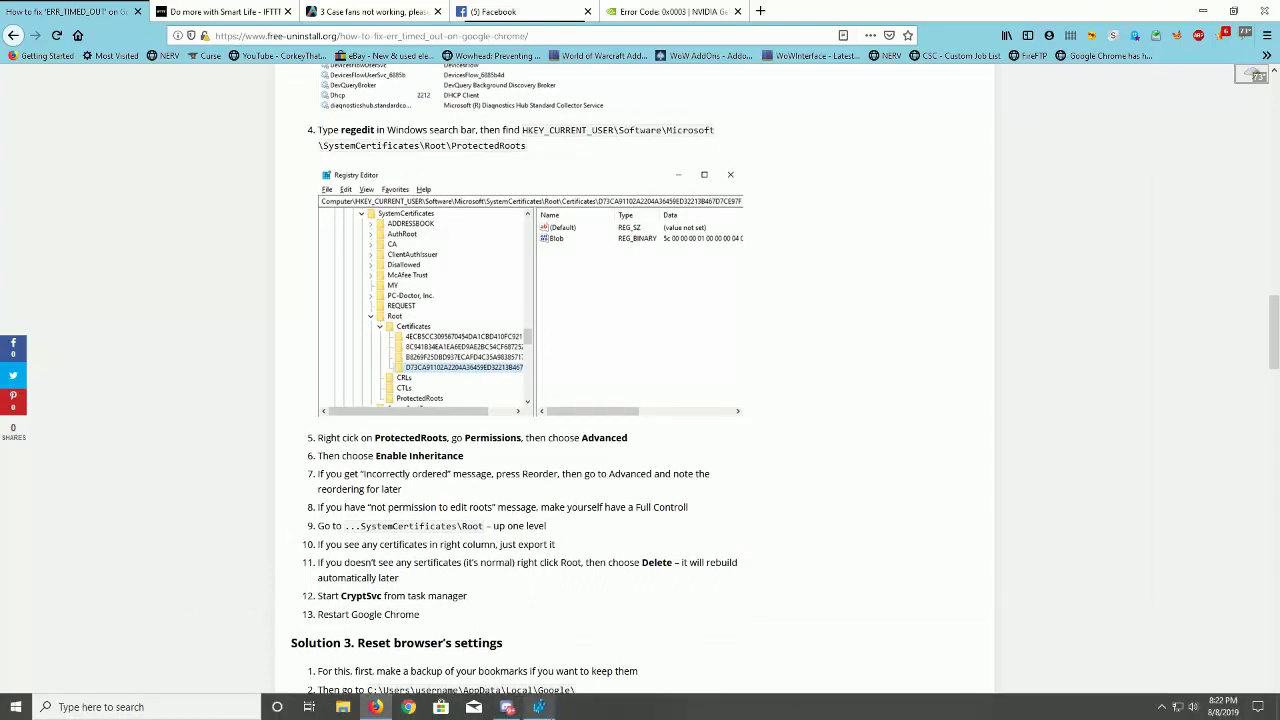
left_click(541, 707)
left_click(282, 470)
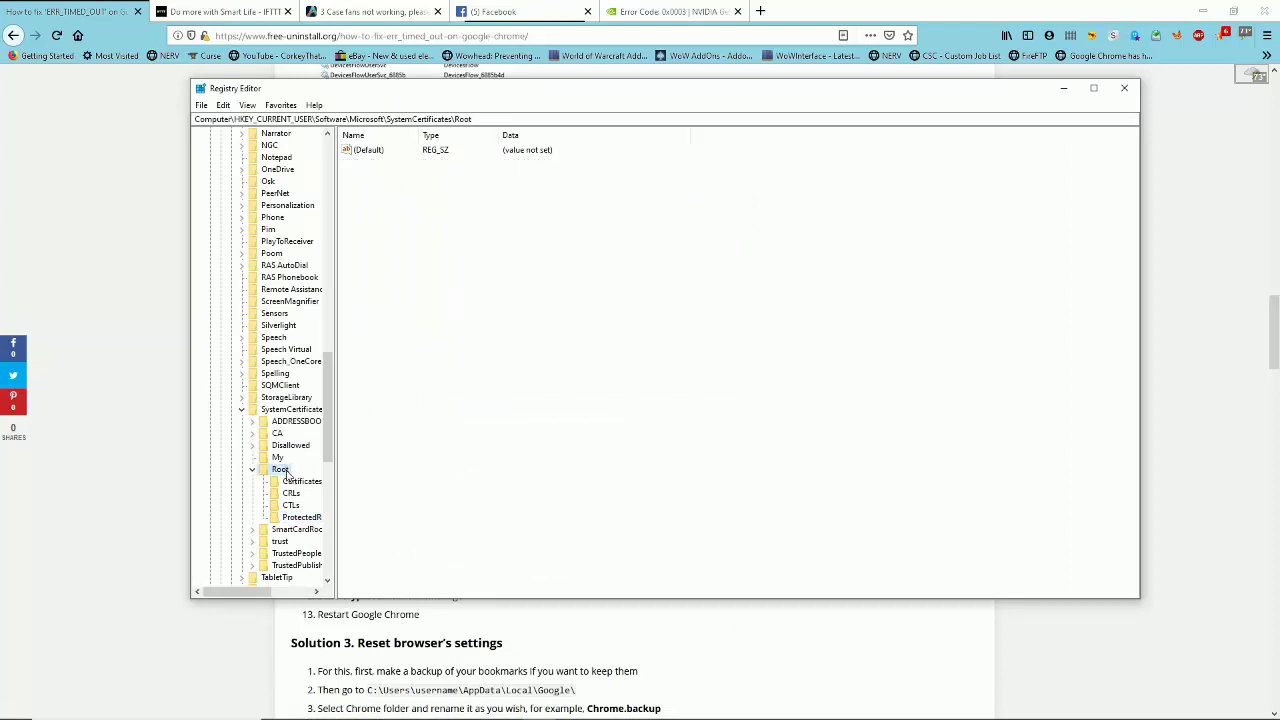
right_click(285, 472)
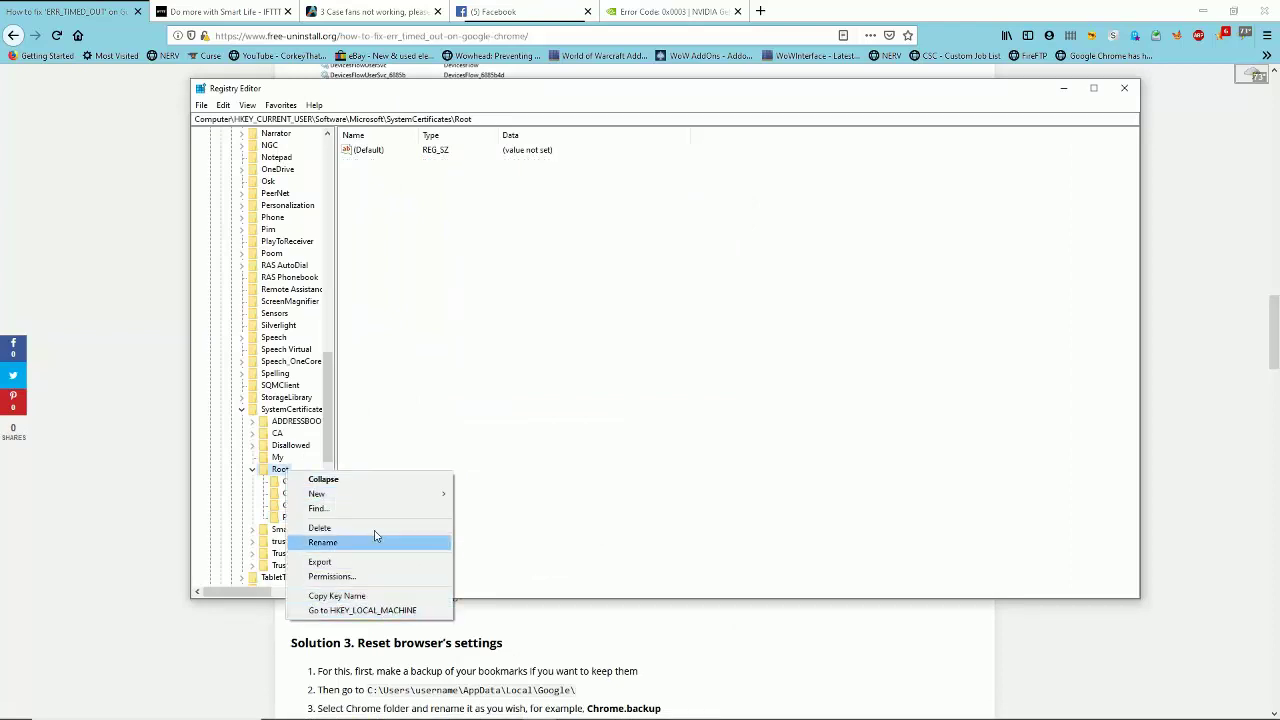
left_click(546, 543)
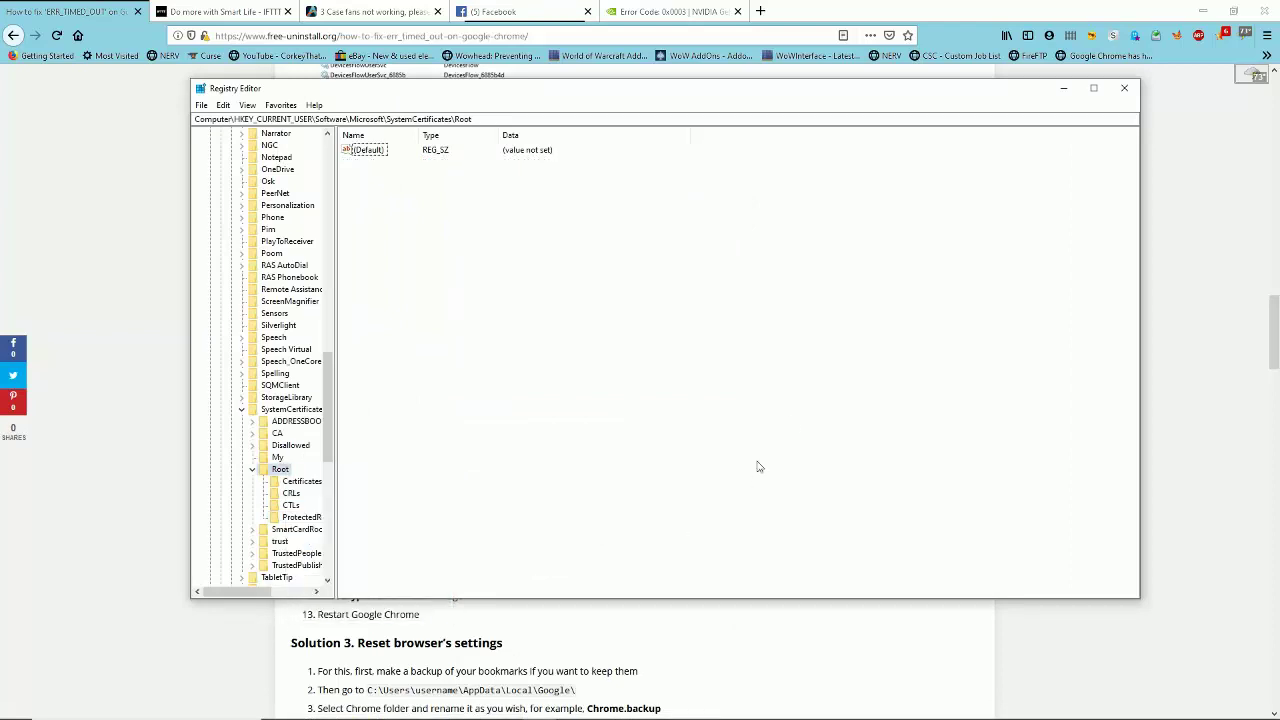
left_click(1133, 91)
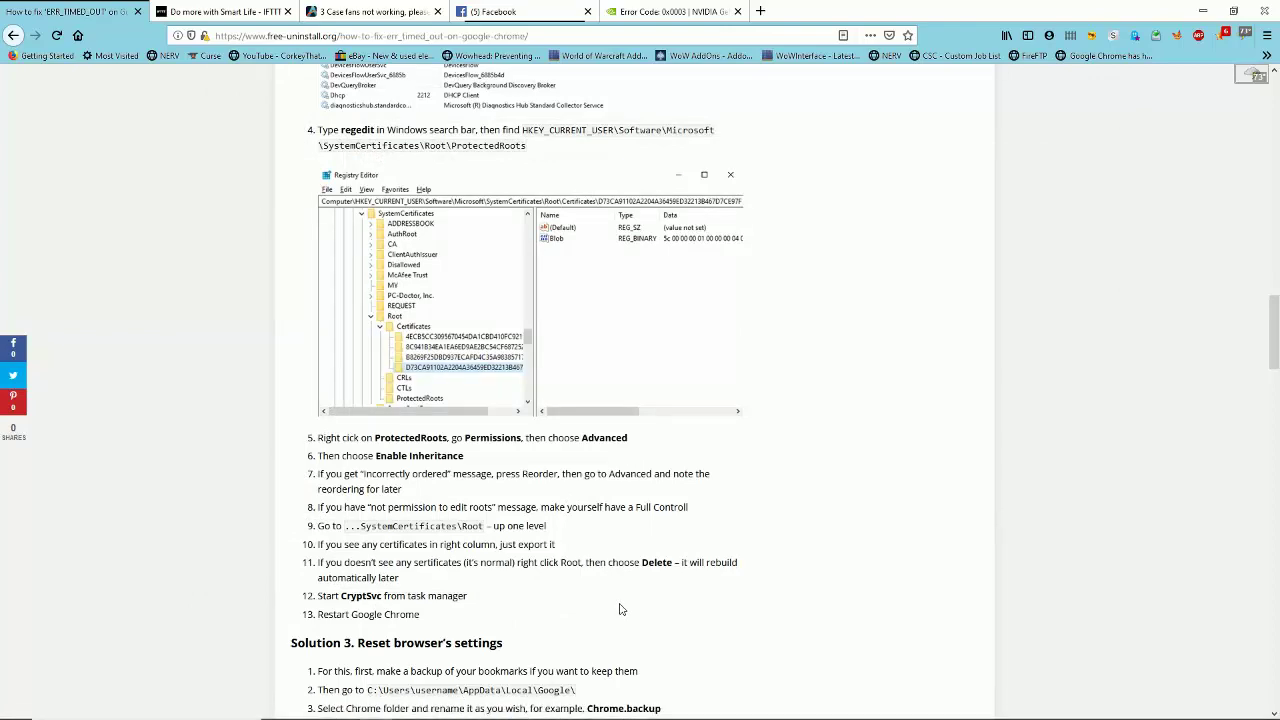
Read the final steps of Solution 2 and Solution 3 on resetting browser settings, and return to the Cryptsvc instructions.
scroll(500, 560, "down", 1)
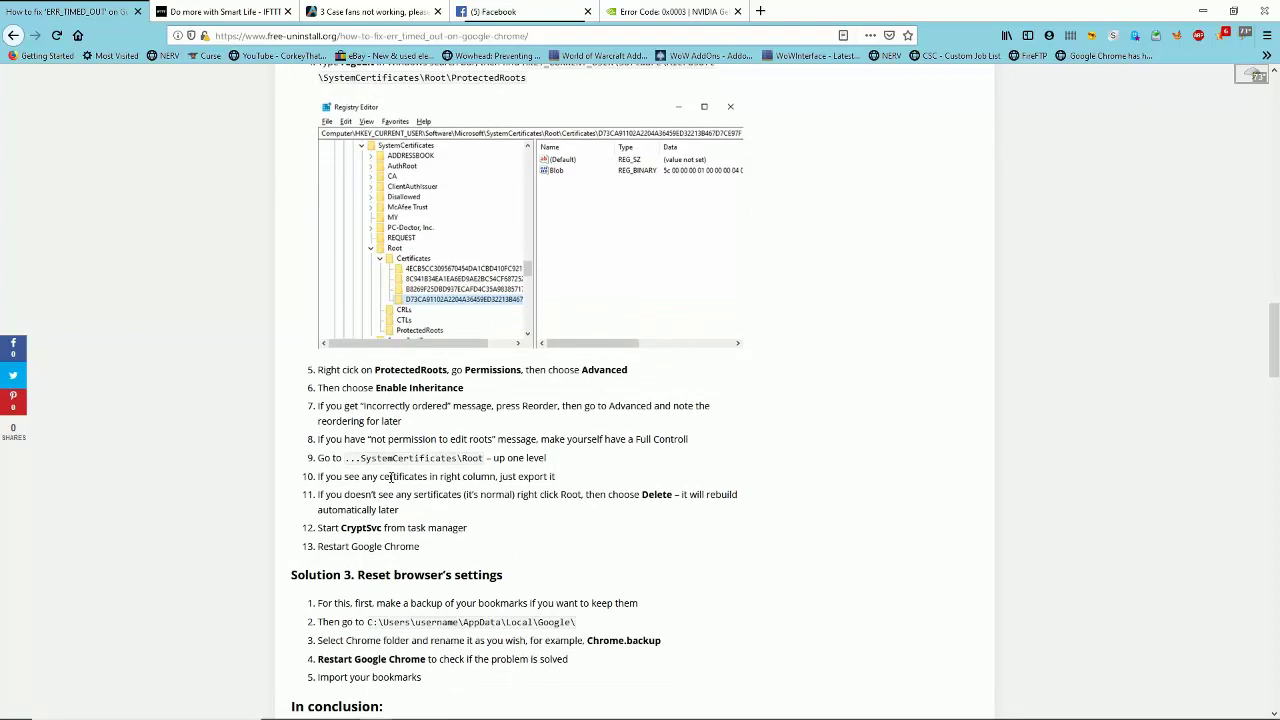
scroll(428, 484, "down", 1)
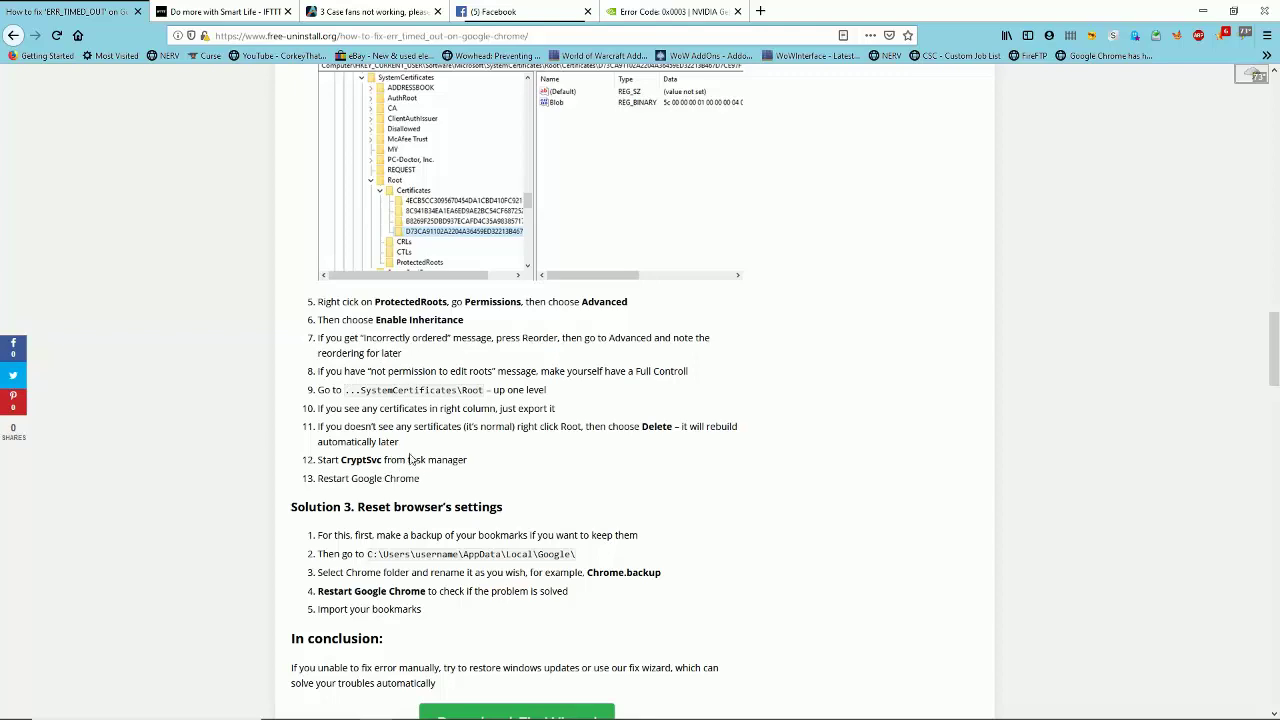
left_click(511, 708)
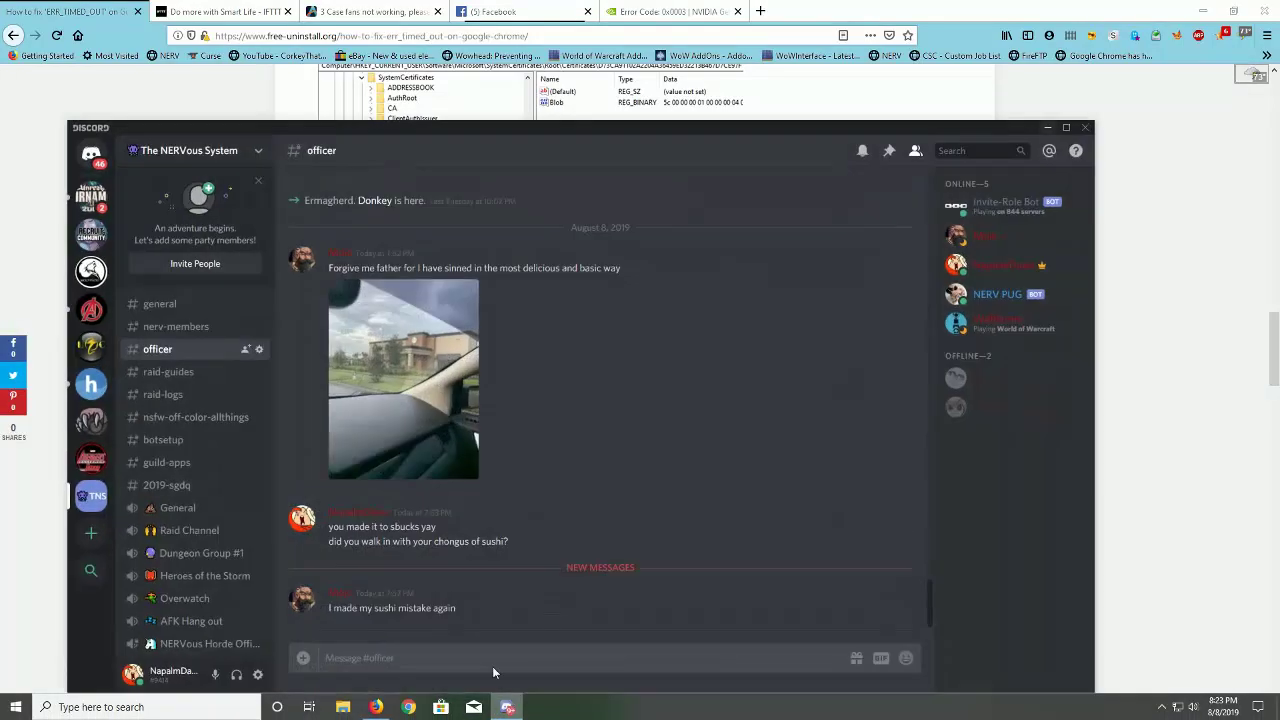
left_click(1047, 127)
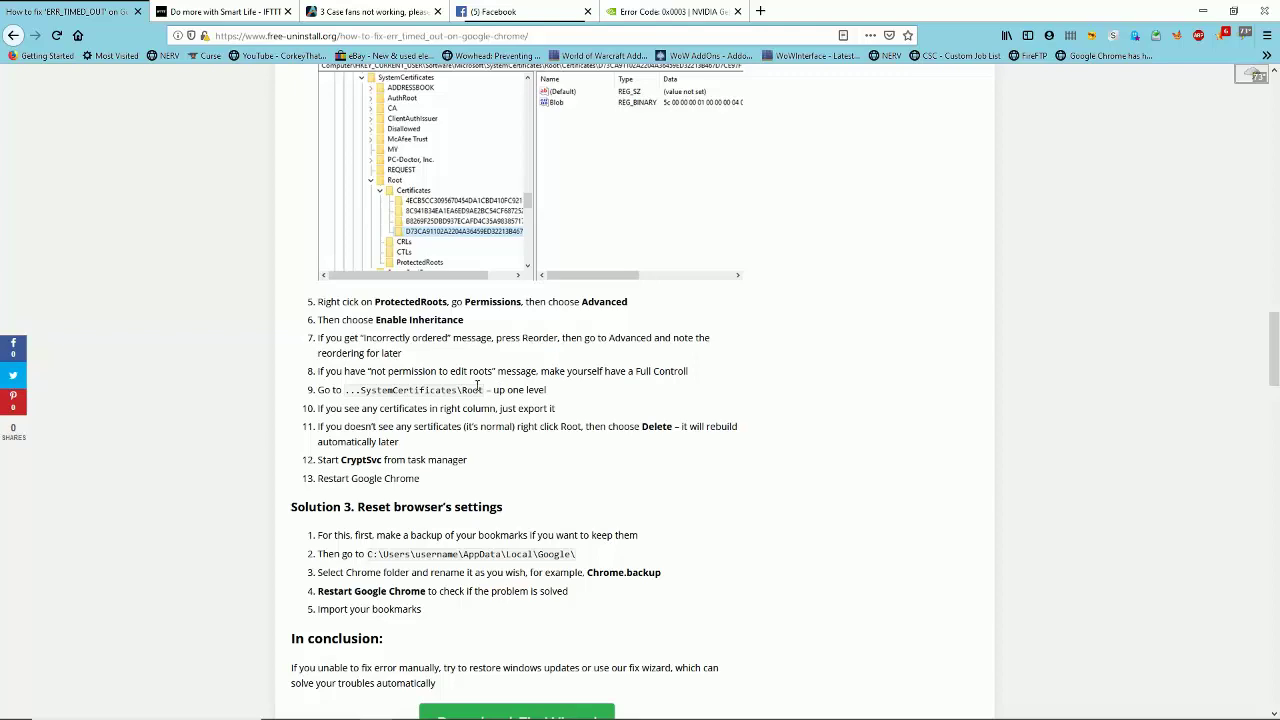
scroll(475, 375, "up", 5)
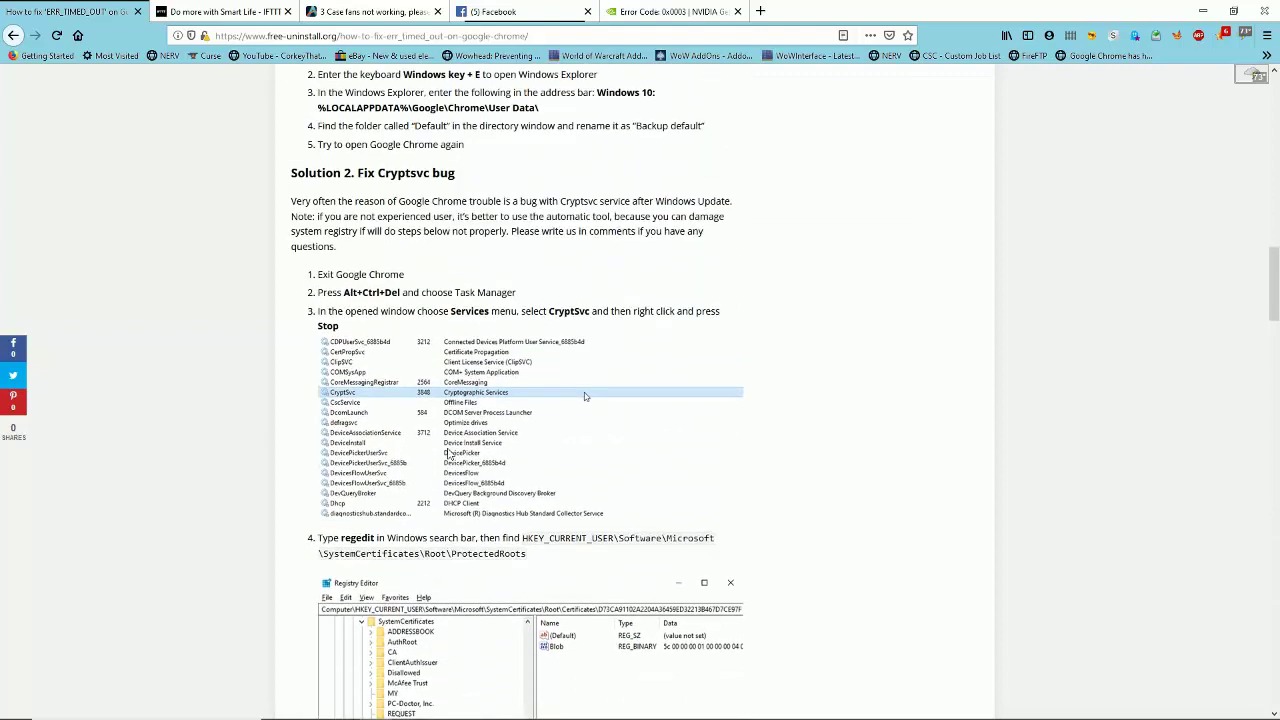
scroll(584, 392, "down", 1)
Switch to the NVIDIA forum thread on Error Code 0x0003 and review the corrupt certificate reply and the neighbouring replies.
left_click(675, 11)
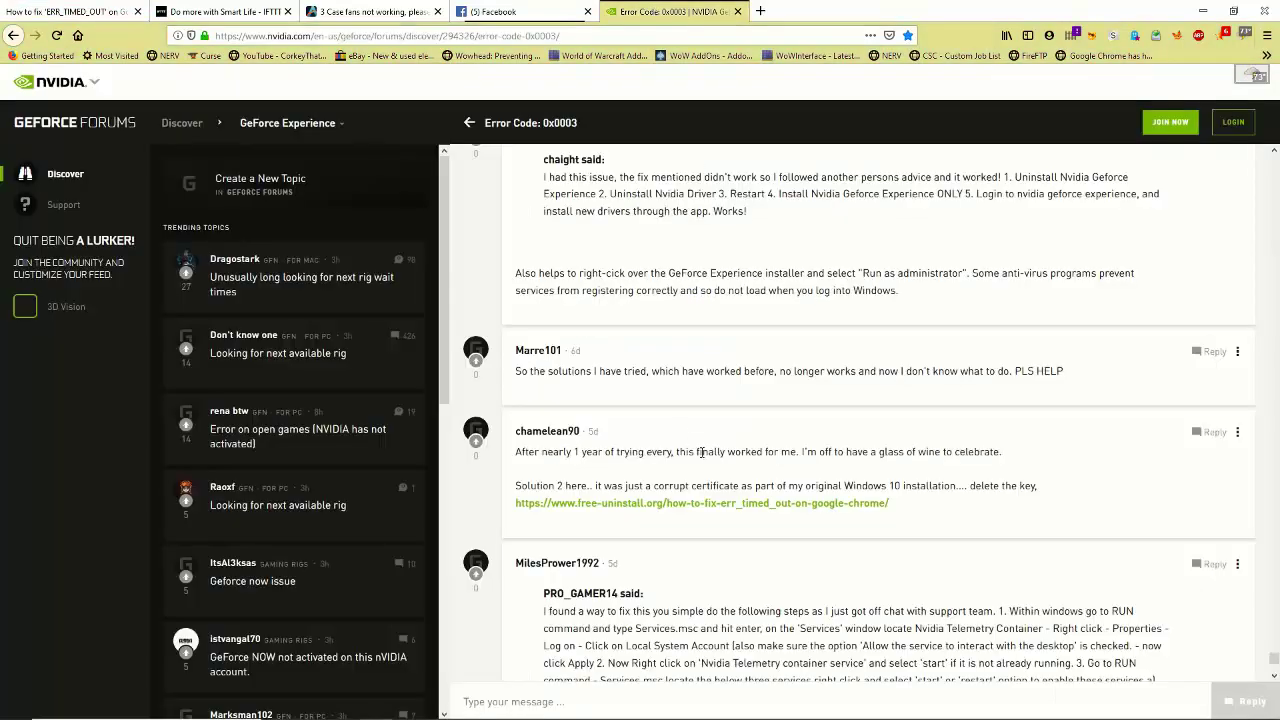
scroll(701, 452, "down", 1)
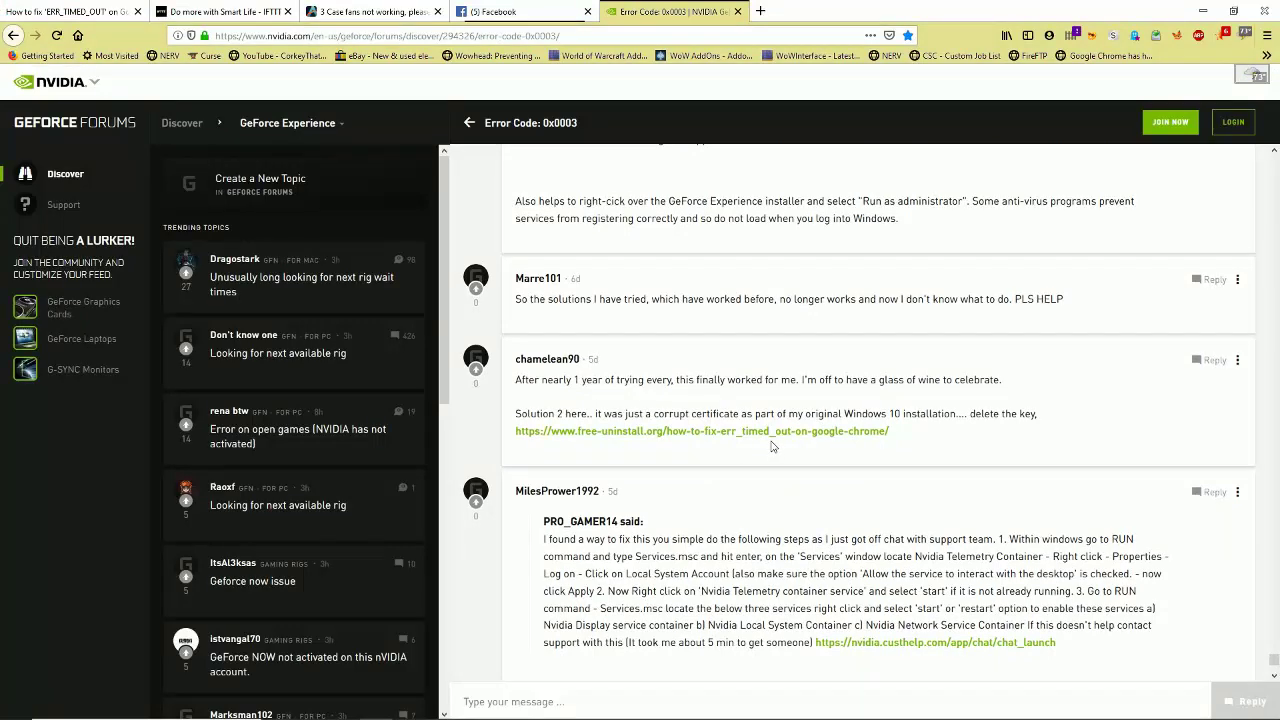
scroll(774, 429, "down", 2)
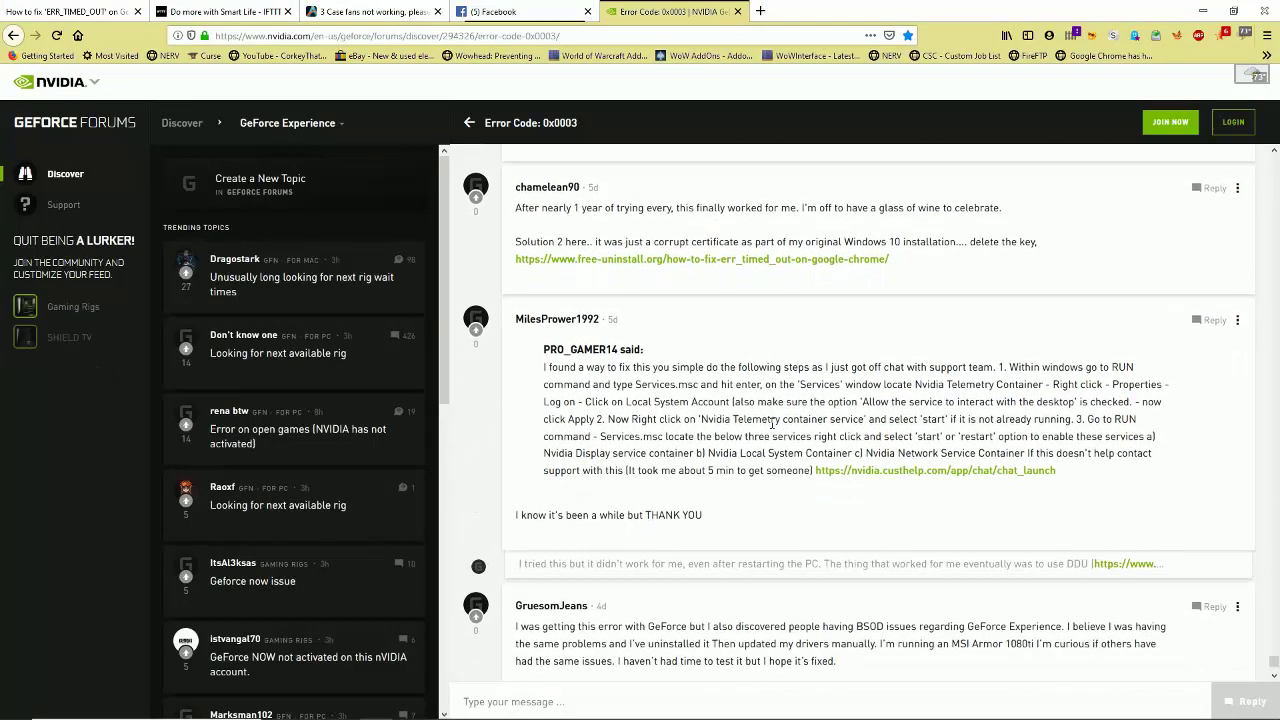
scroll(773, 424, "up", 1)
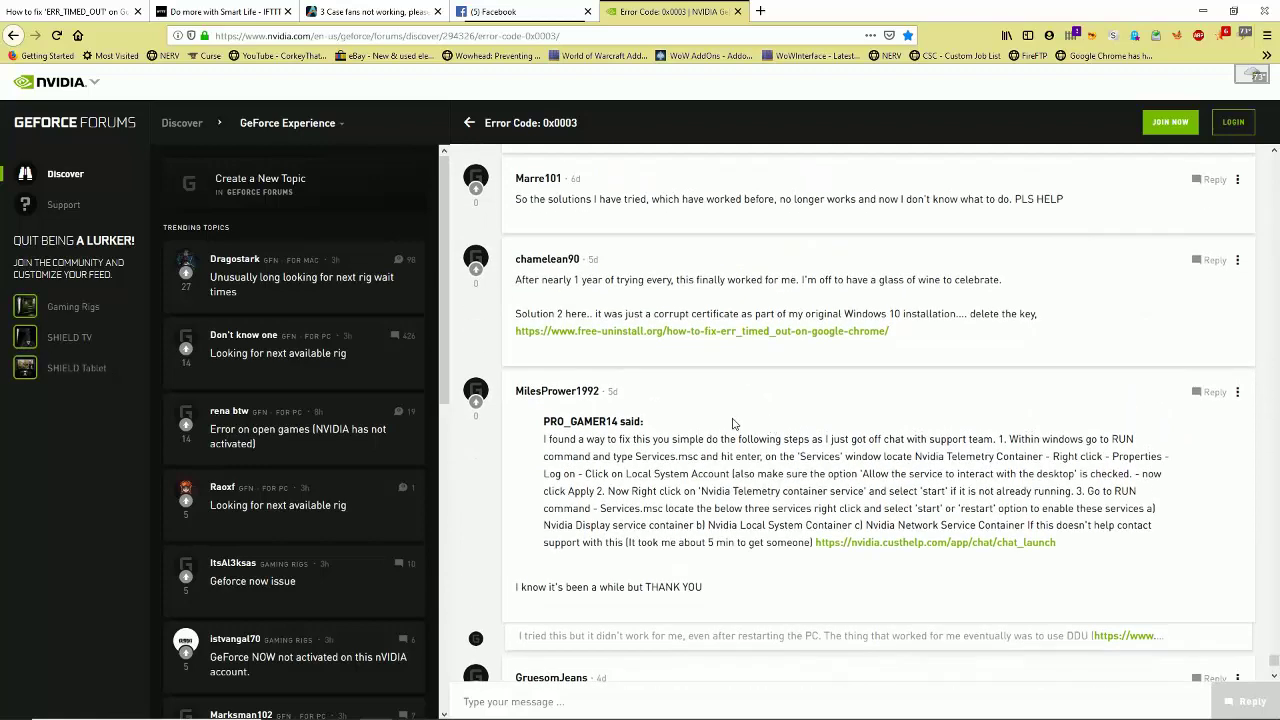
scroll(727, 423, "up", 2)
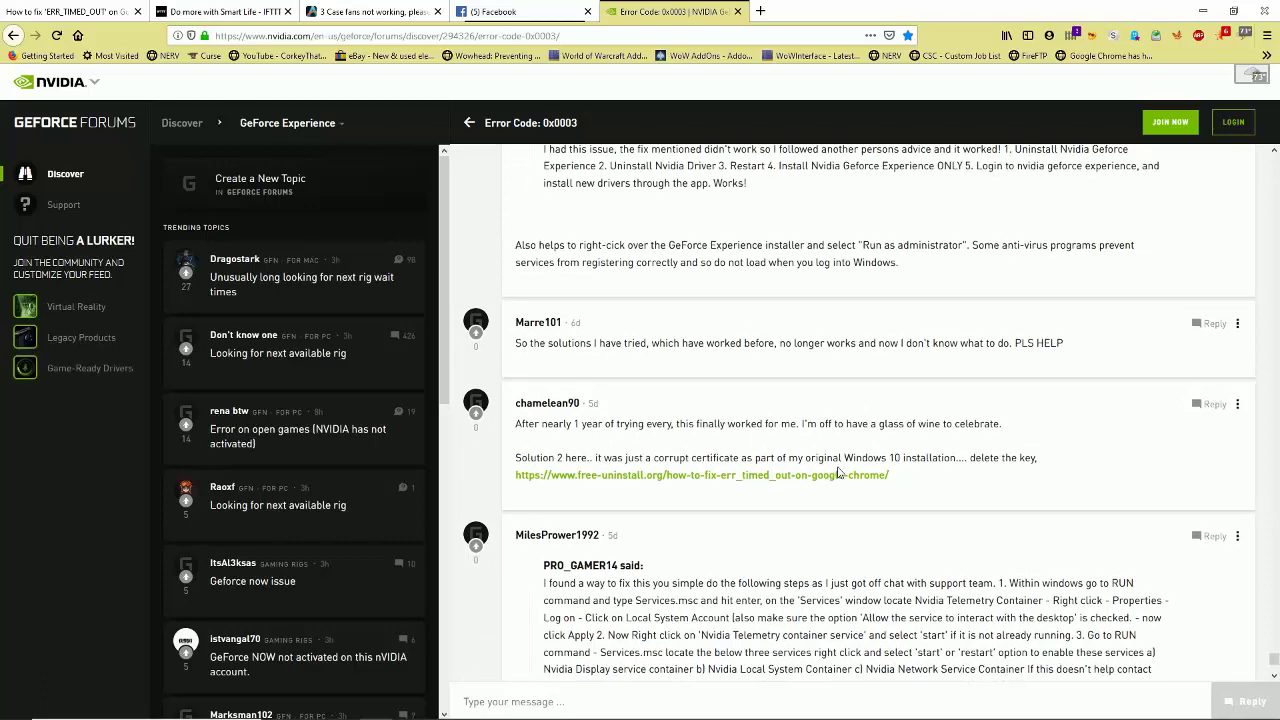
scroll(831, 474, "down", 1)
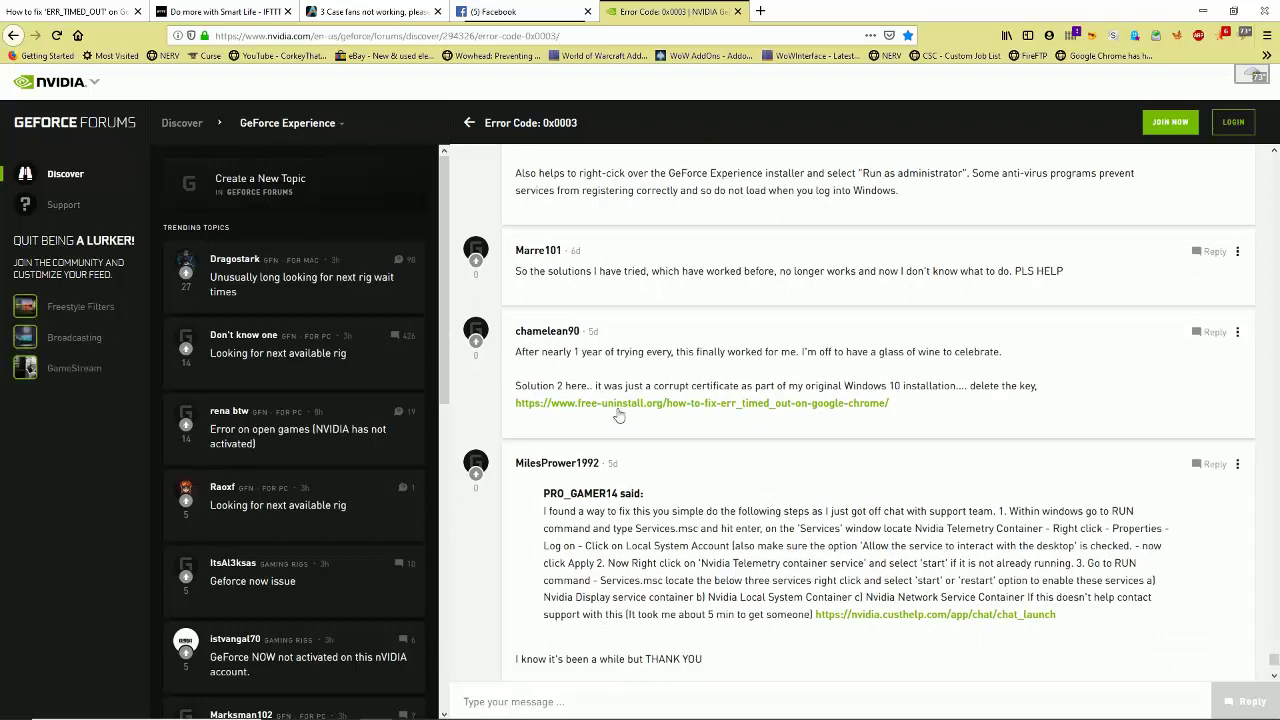
left_click(510, 707)
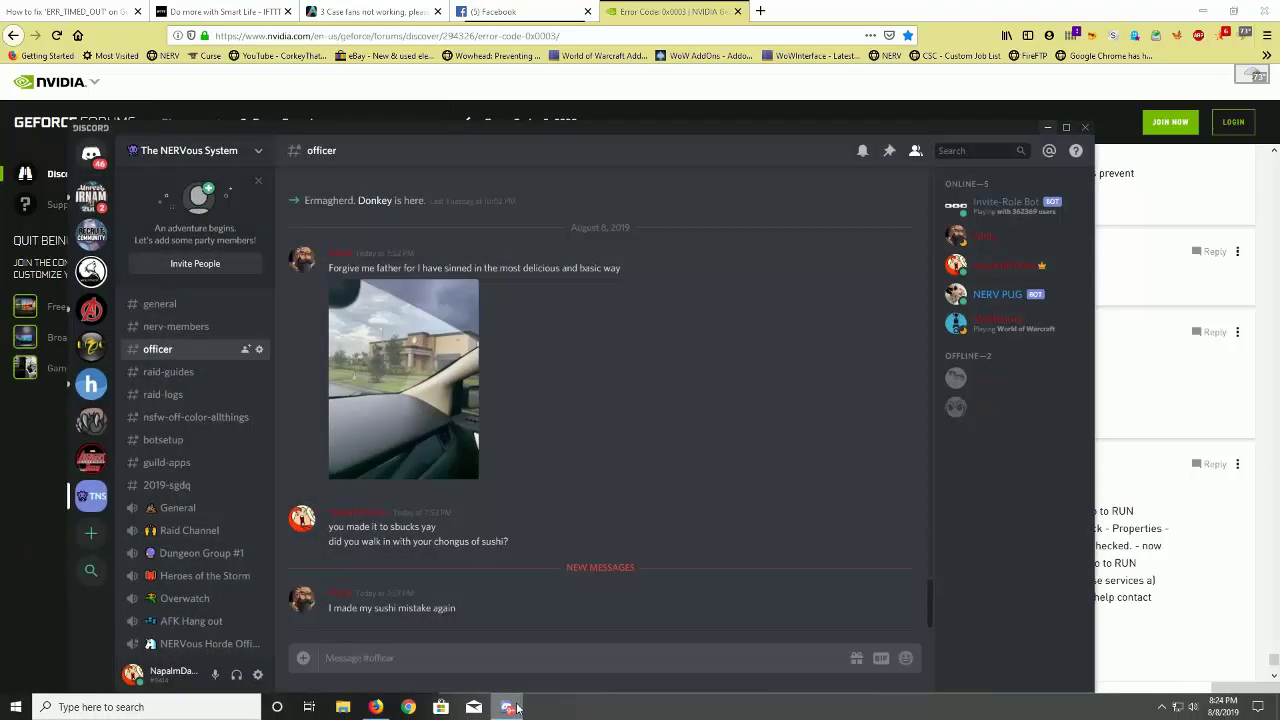
left_click(510, 707)
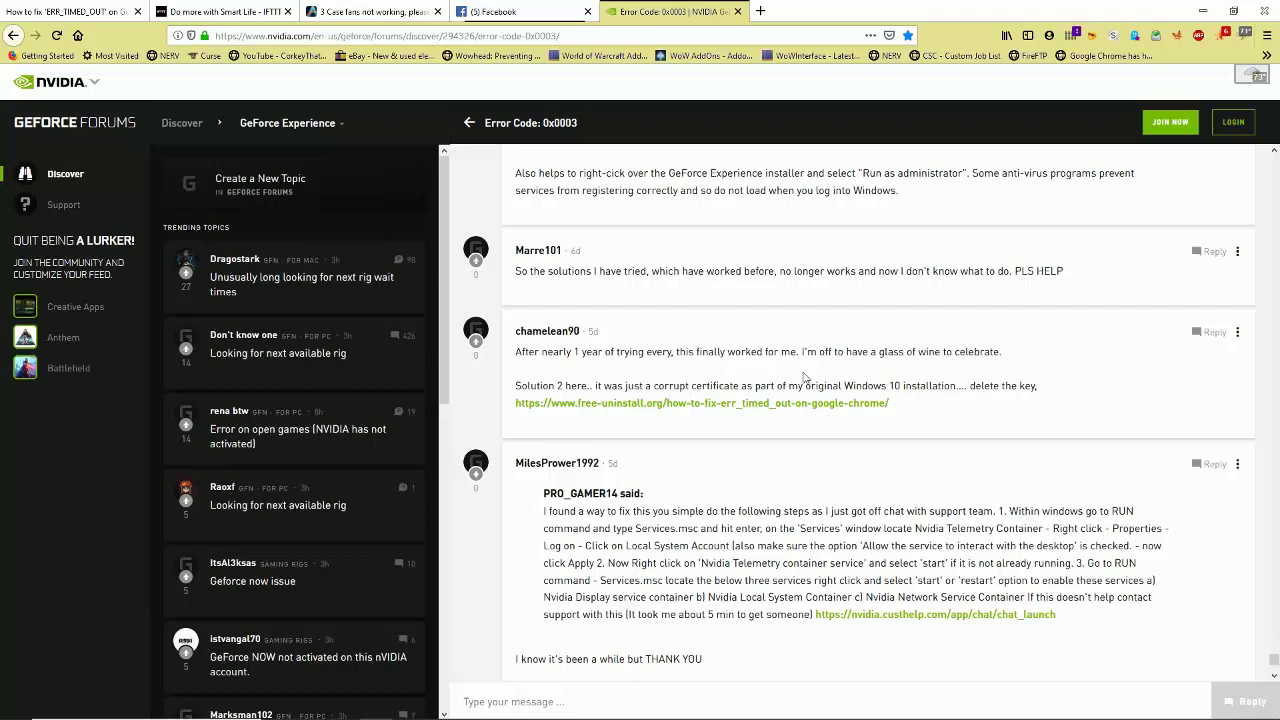
Reread the corrupt certificate and Nvidia Telemetry Container replies in the forum thread, briefly checking the linked article's Solution 2 on the Cryptsvc bug.
scroll(925, 405, "down", 2)
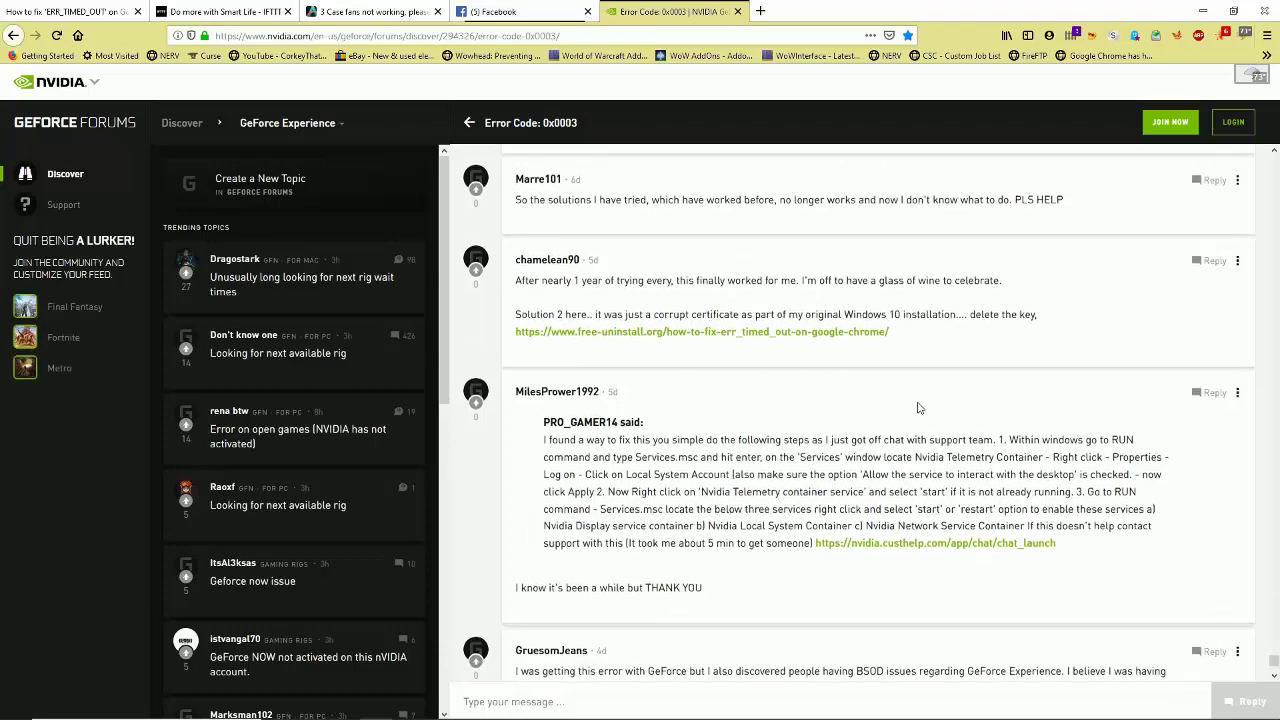
scroll(900, 398, "up", 1)
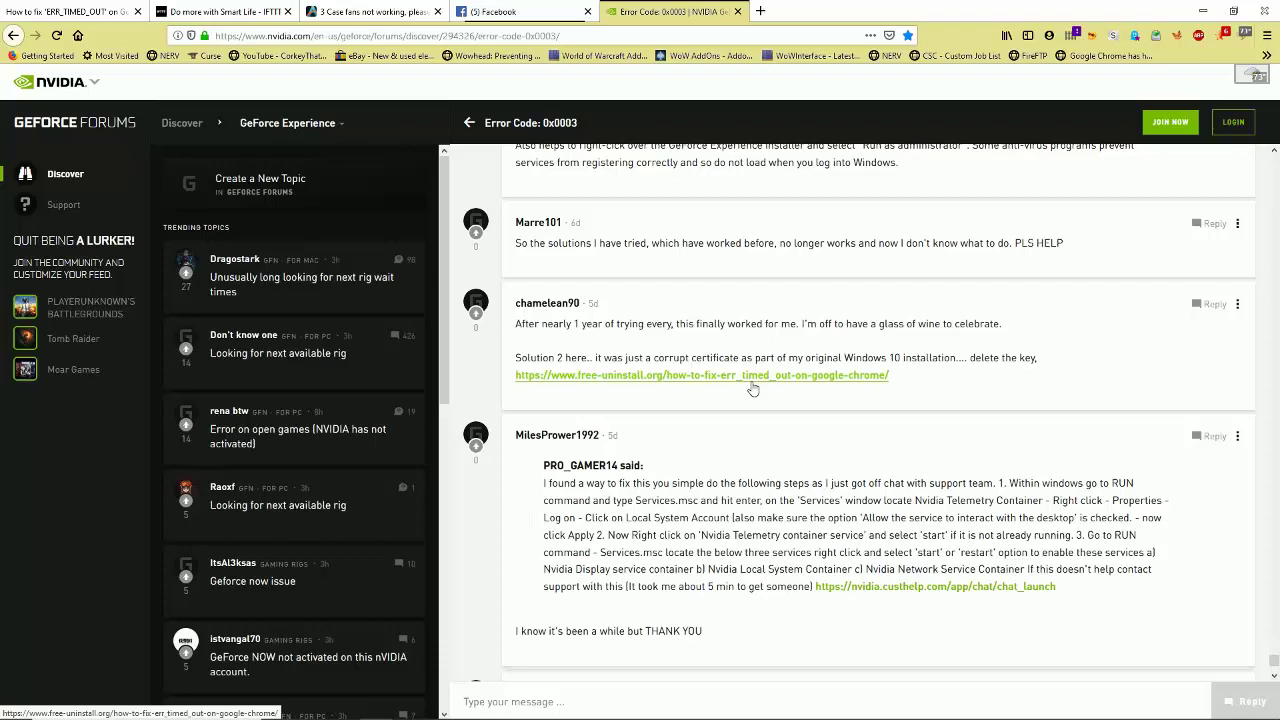
scroll(755, 390, "down", 3)
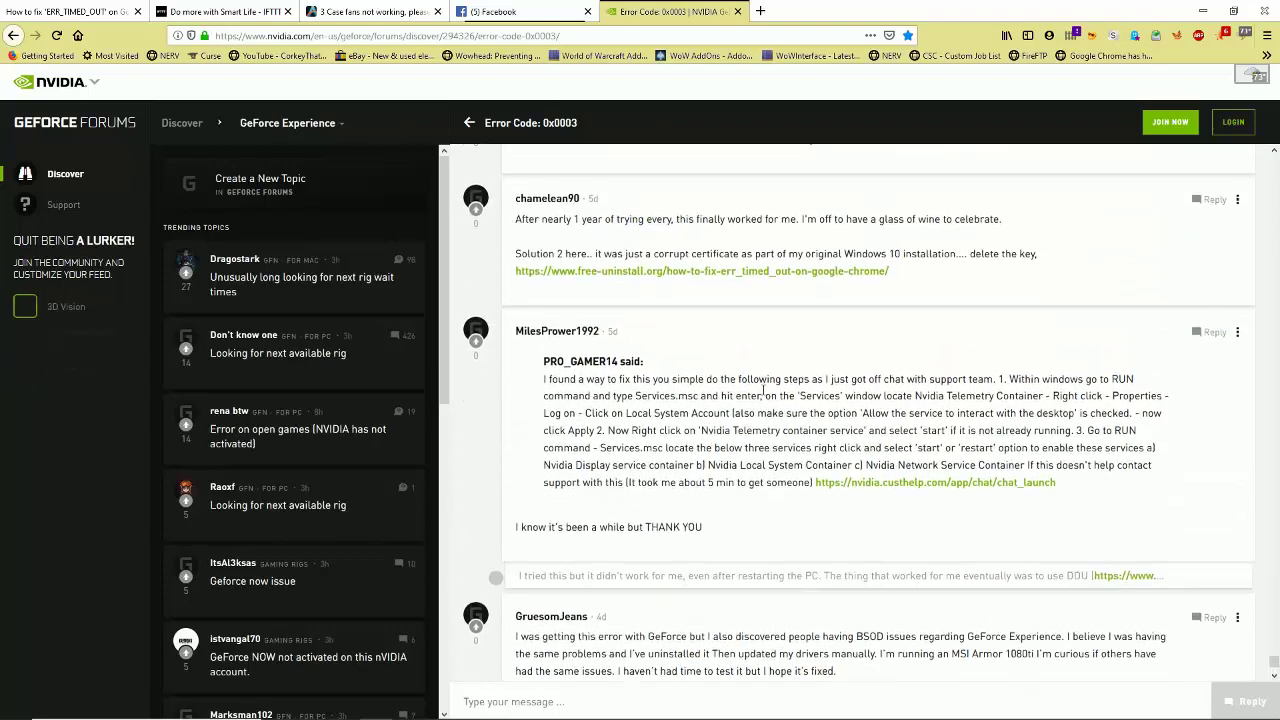
scroll(762, 395, "up", 5)
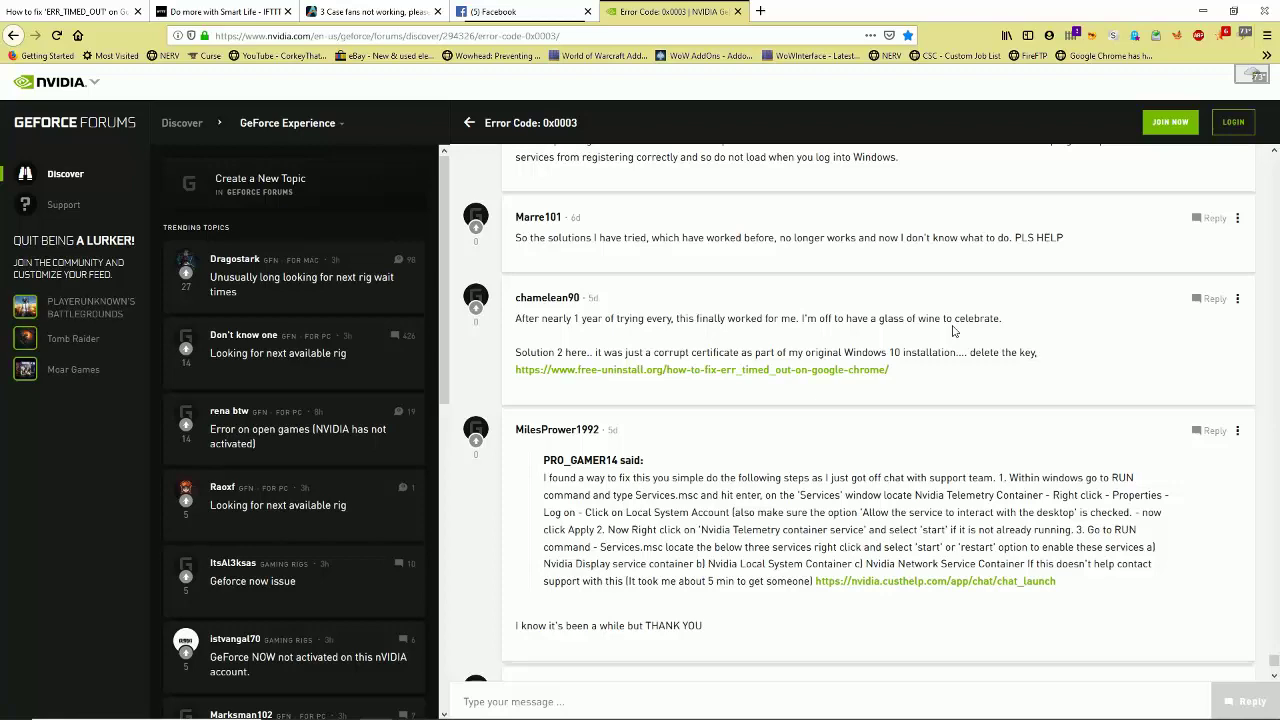
scroll(977, 430, "down", 1)
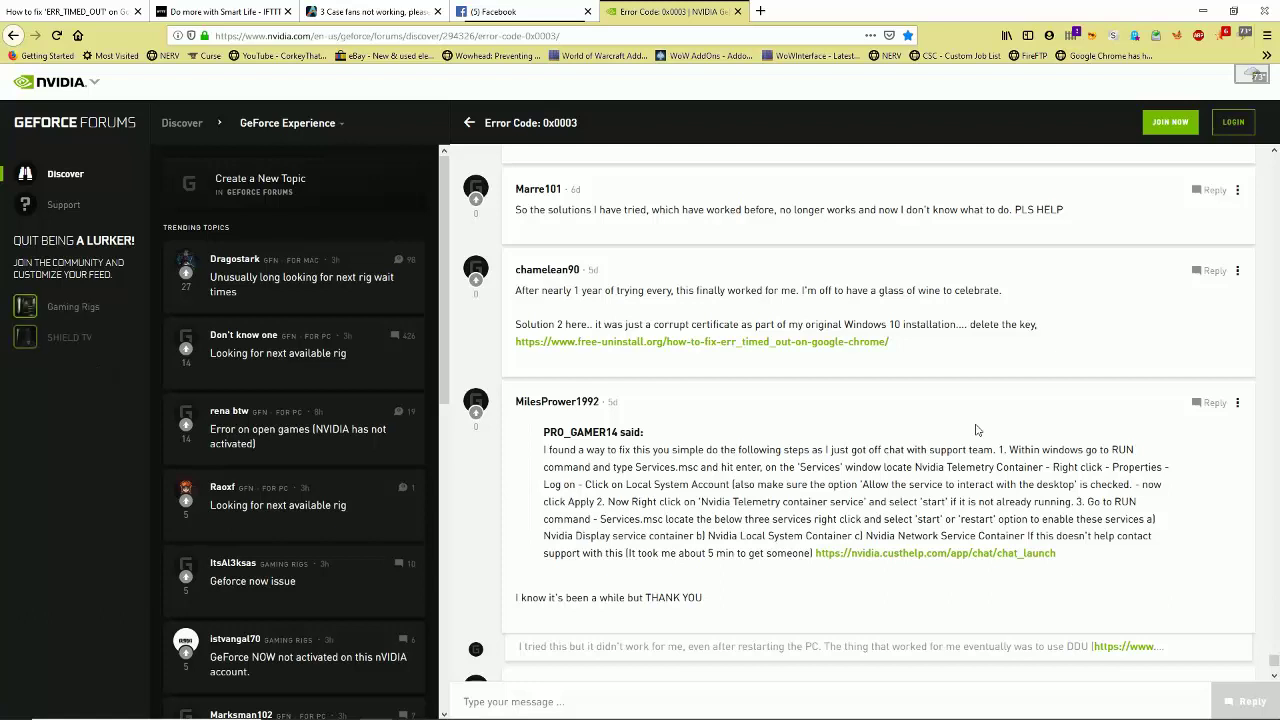
scroll(900, 400, "up", 1)
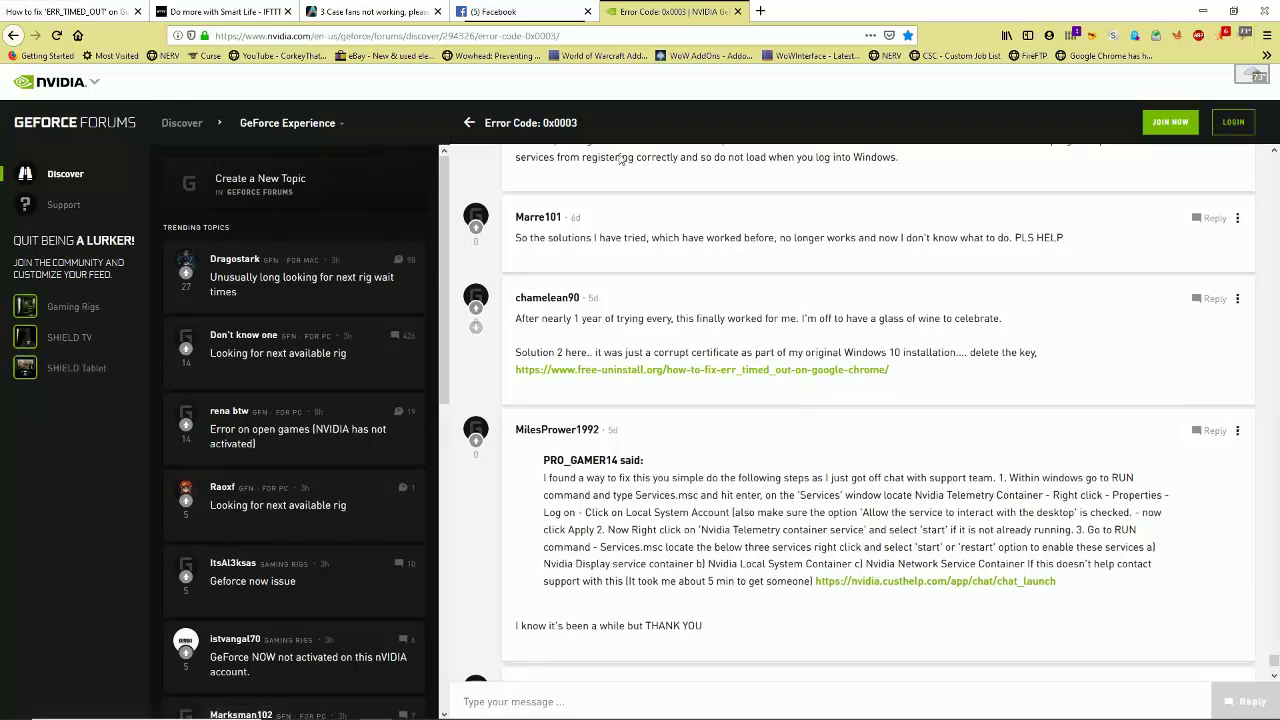
left_click(78, 14)
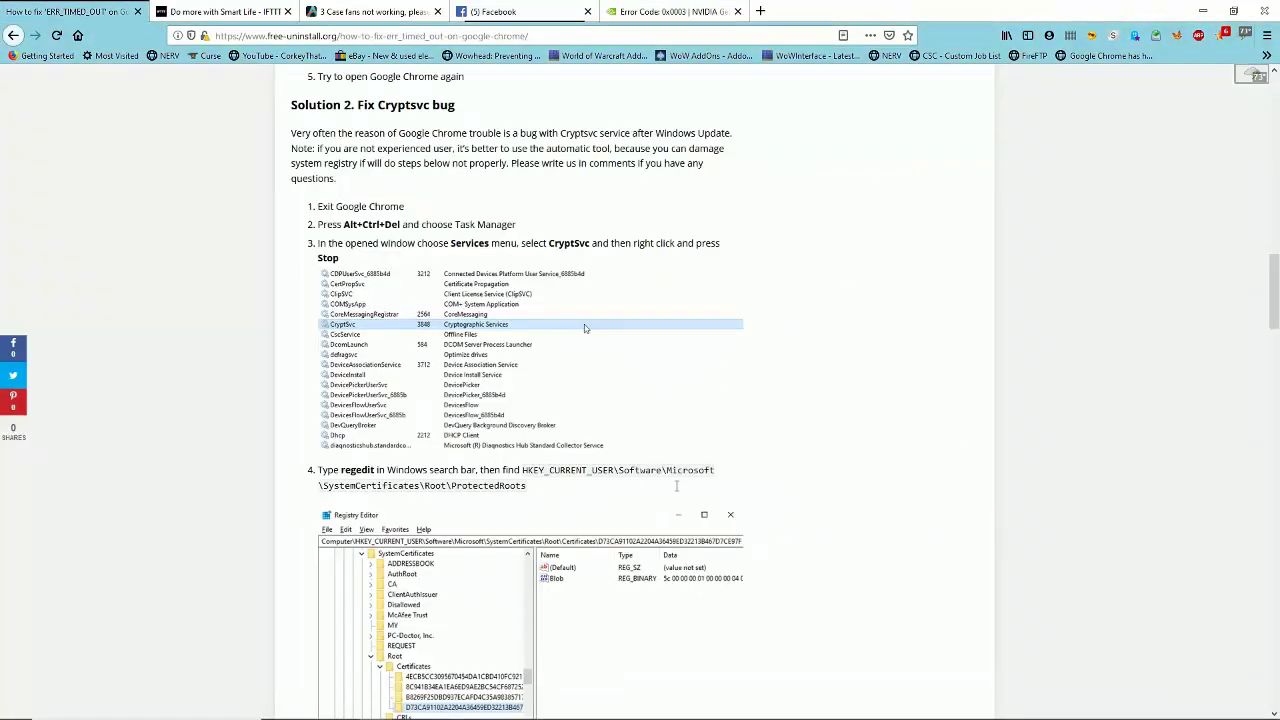
left_click(648, 9)
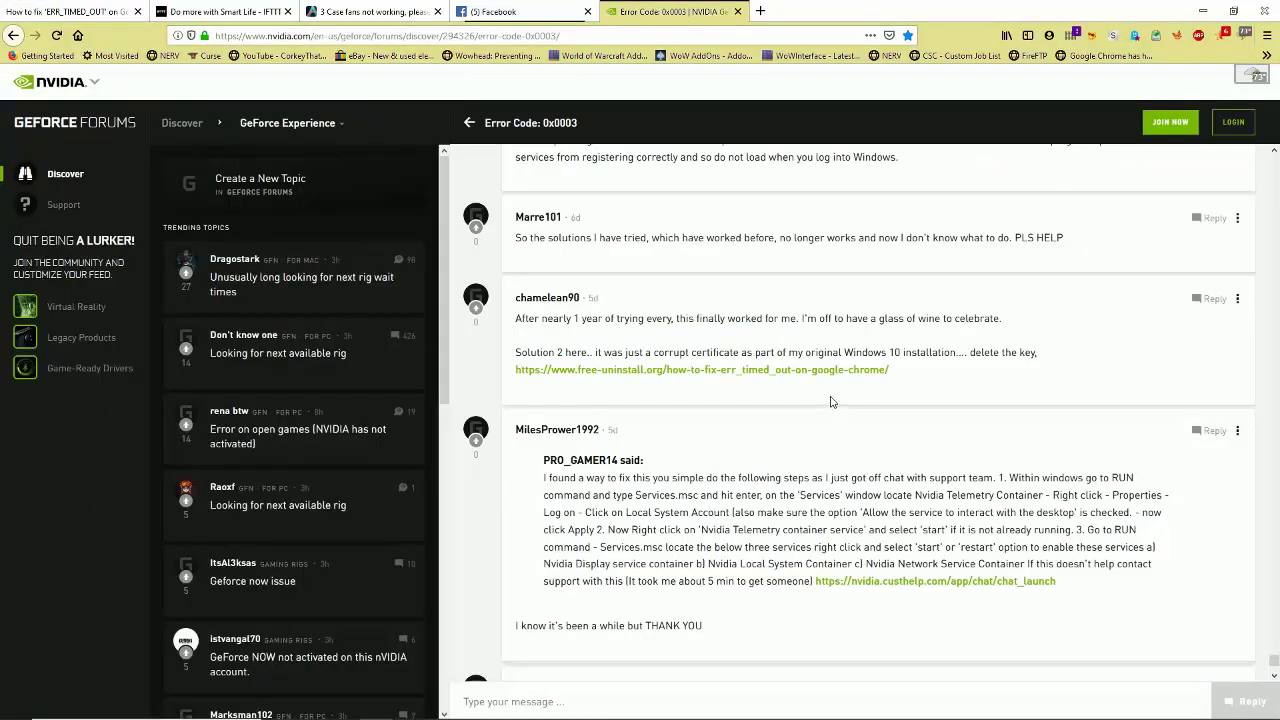